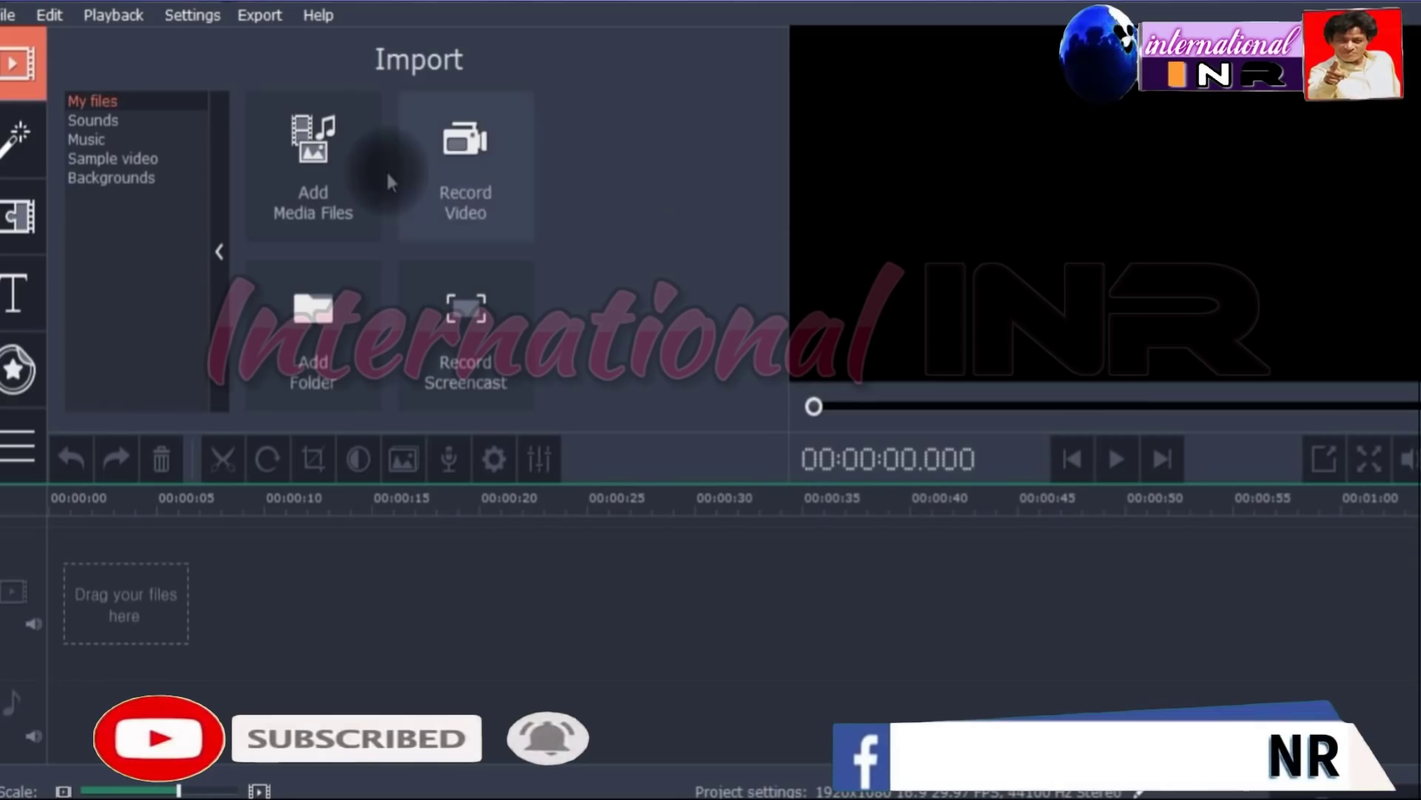
Browse Local Disk (G:) for the green-screen video to import, checking the website, Screen Recorded and screen capture folders
{"action": "left_click", "coordinate": [344, 157]}
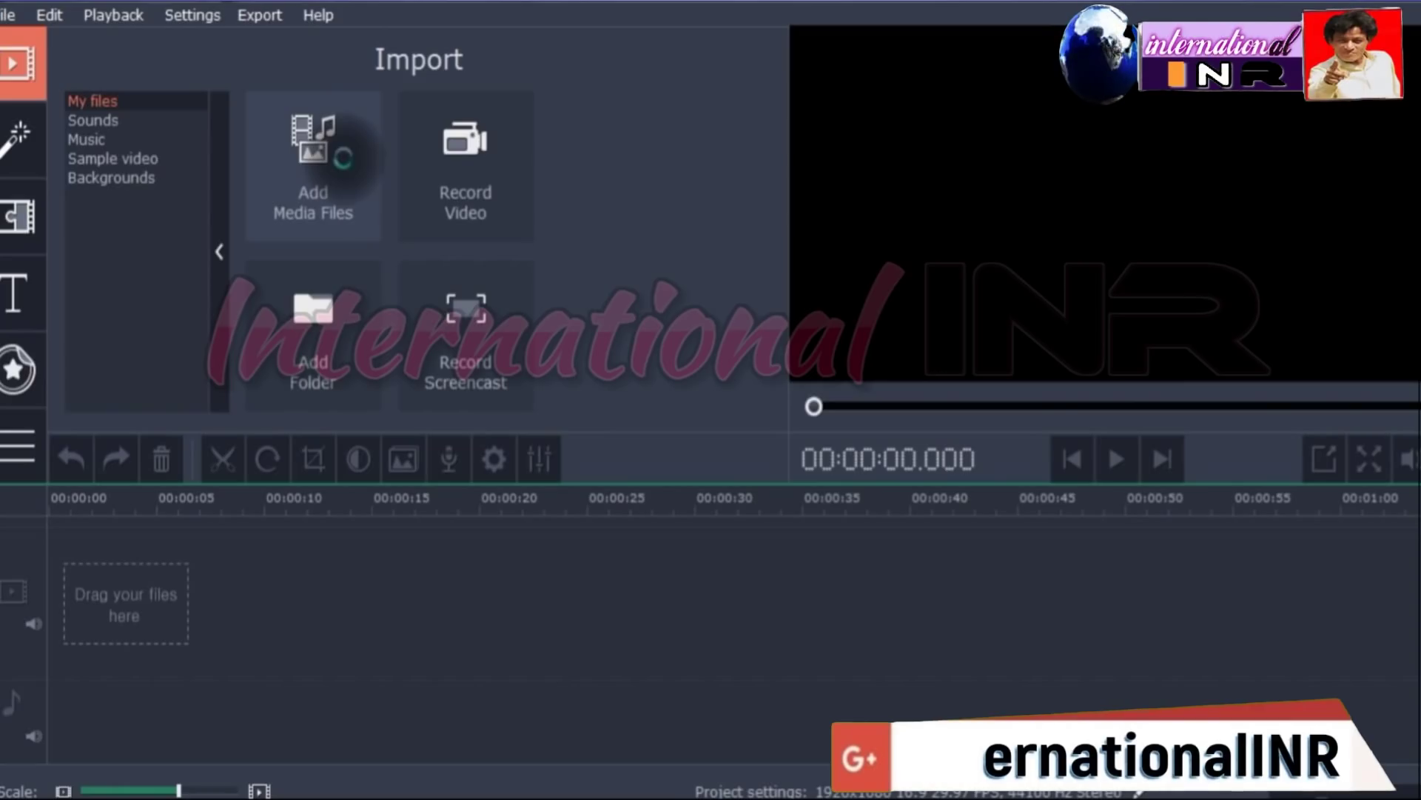
{"action": "left_click", "coordinate": [344, 156]}
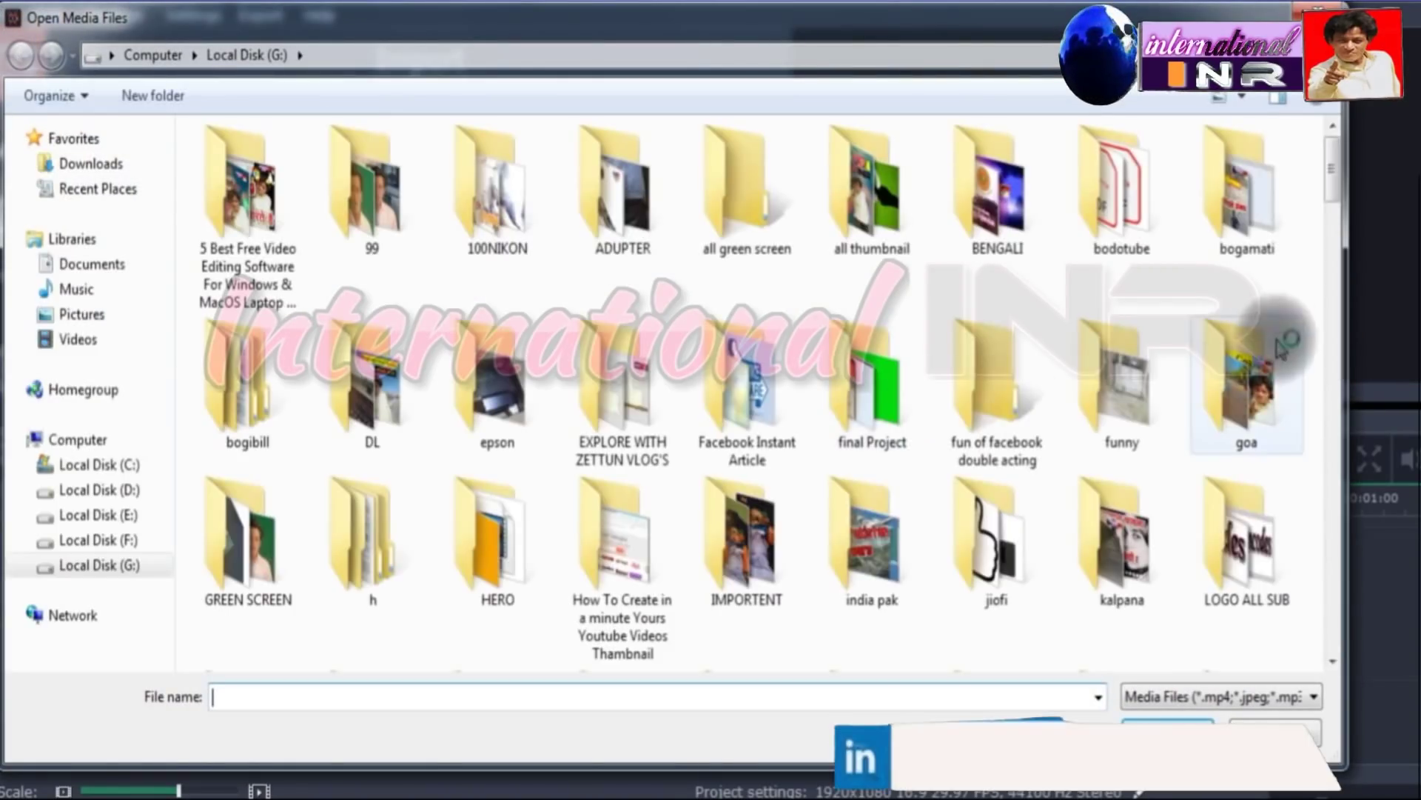
{"action": "left_click_drag", "start_coordinate": [1333, 182], "coordinate": [1330, 252]}
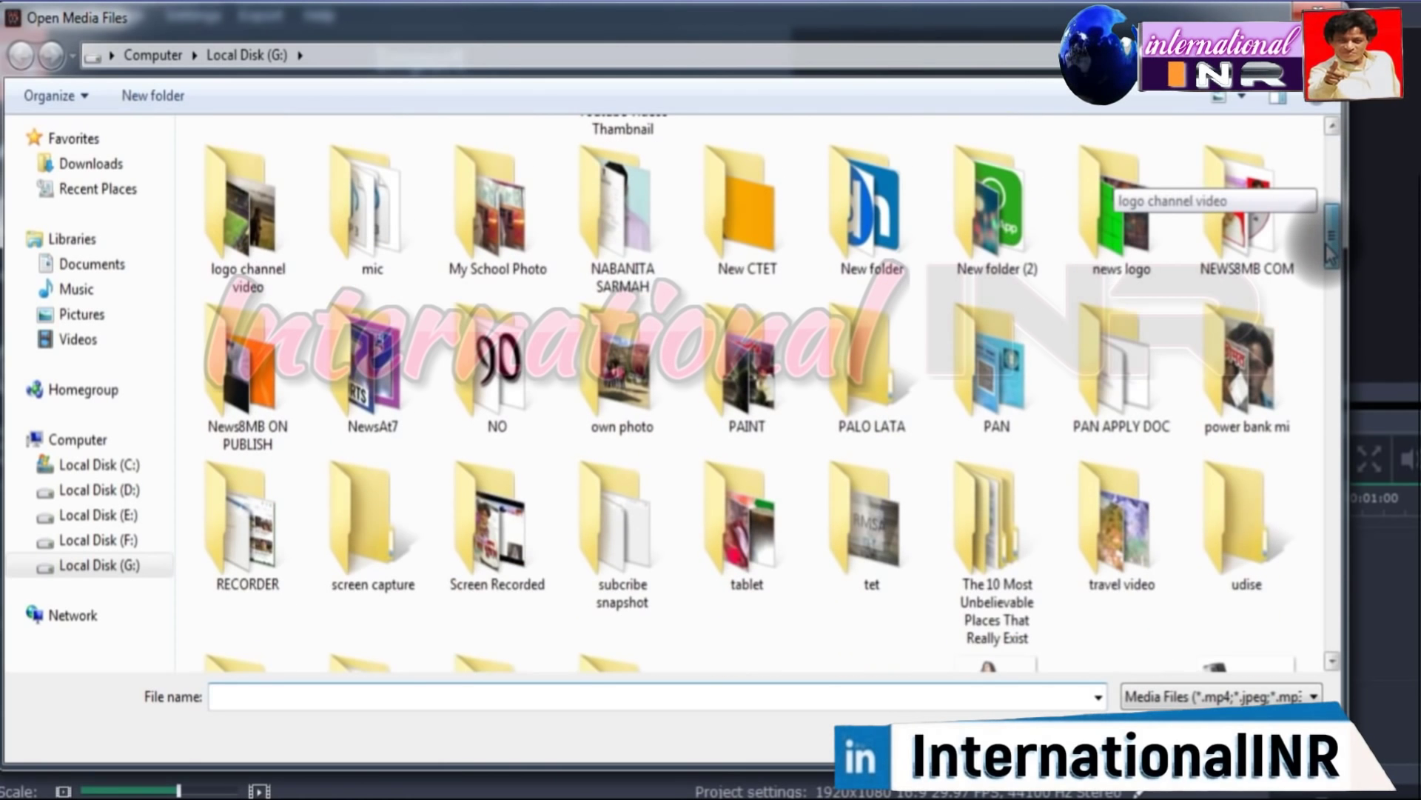
{"action": "scroll", "coordinate": [401, 518], "scroll_direction": "down", "scroll_amount": 5}
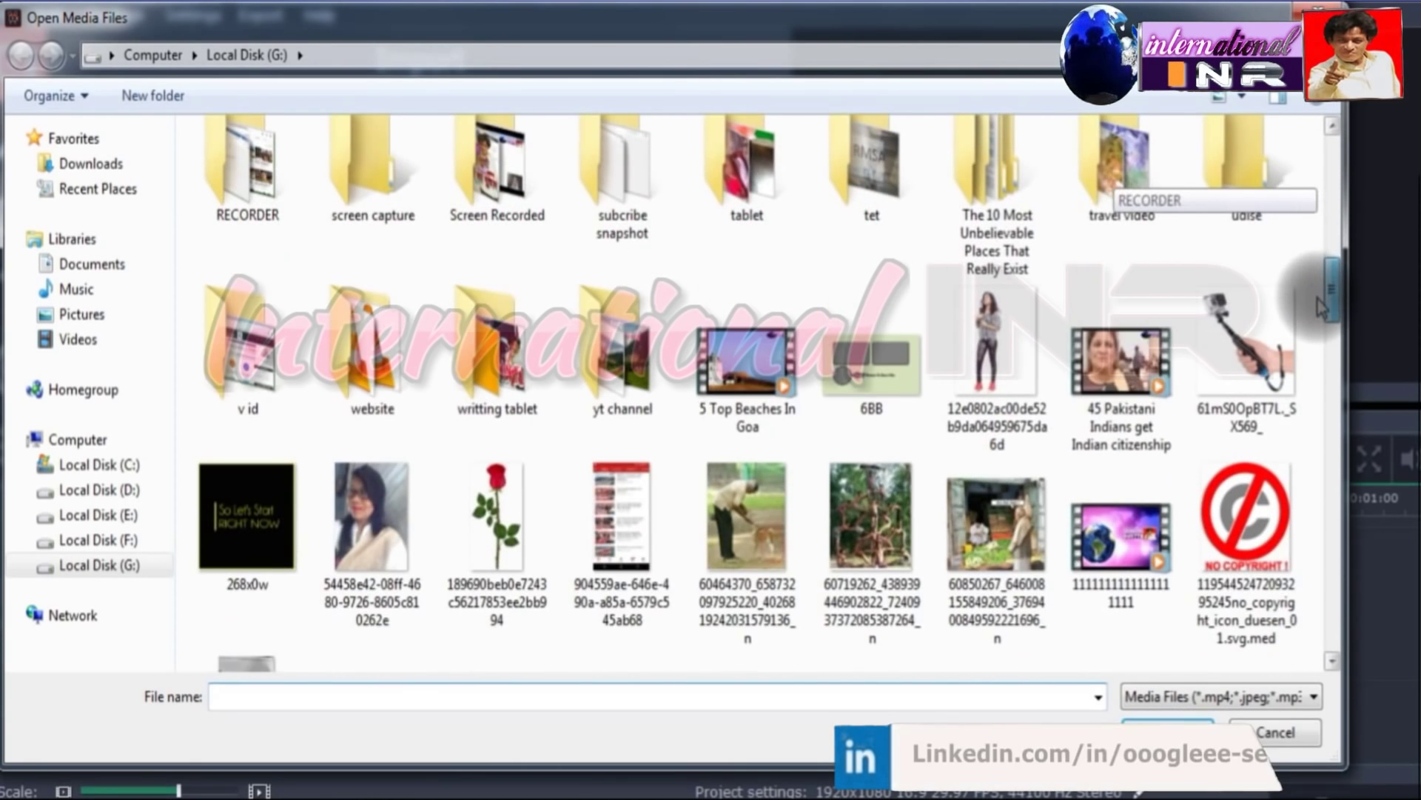
{"action": "double_click", "coordinate": [368, 344]}
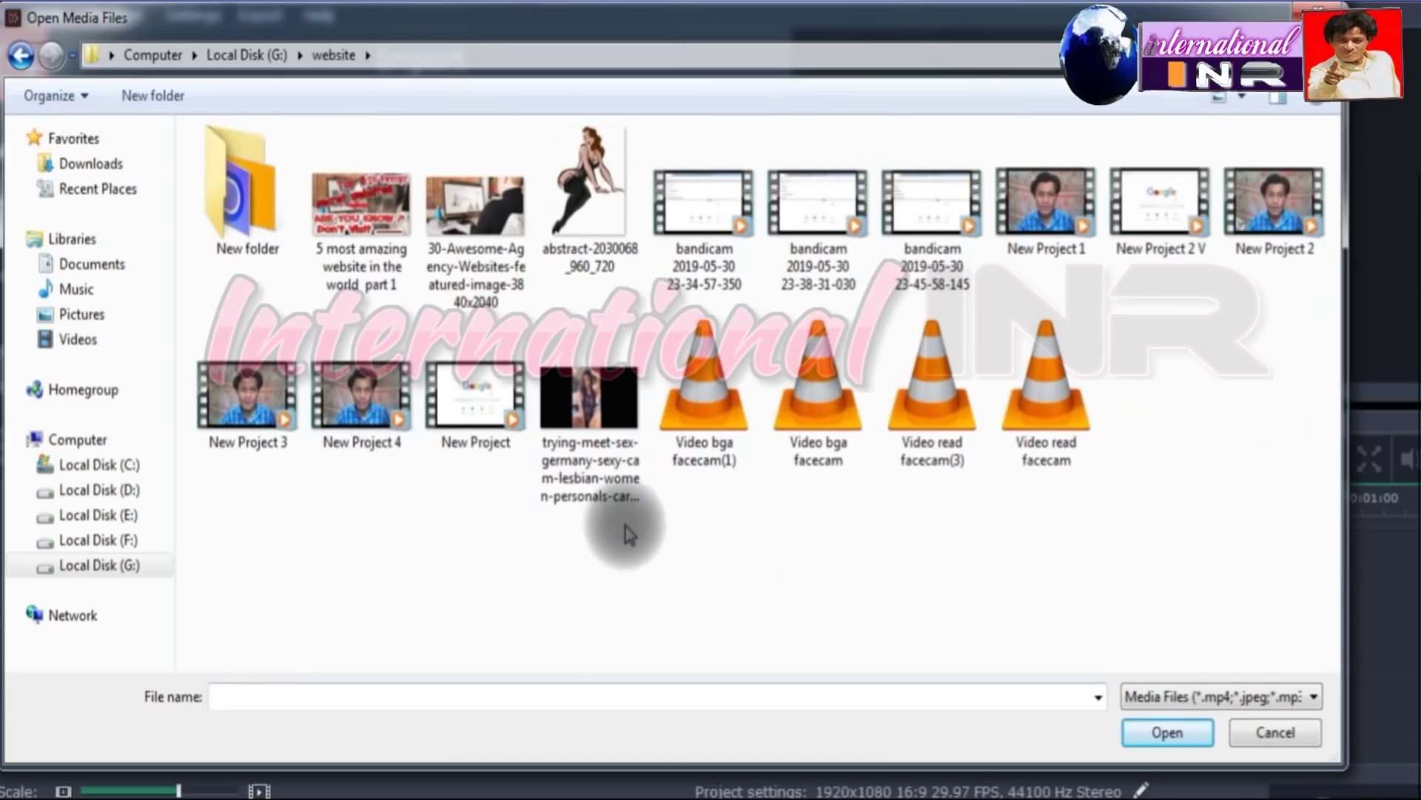
{"action": "left_click", "coordinate": [119, 567]}
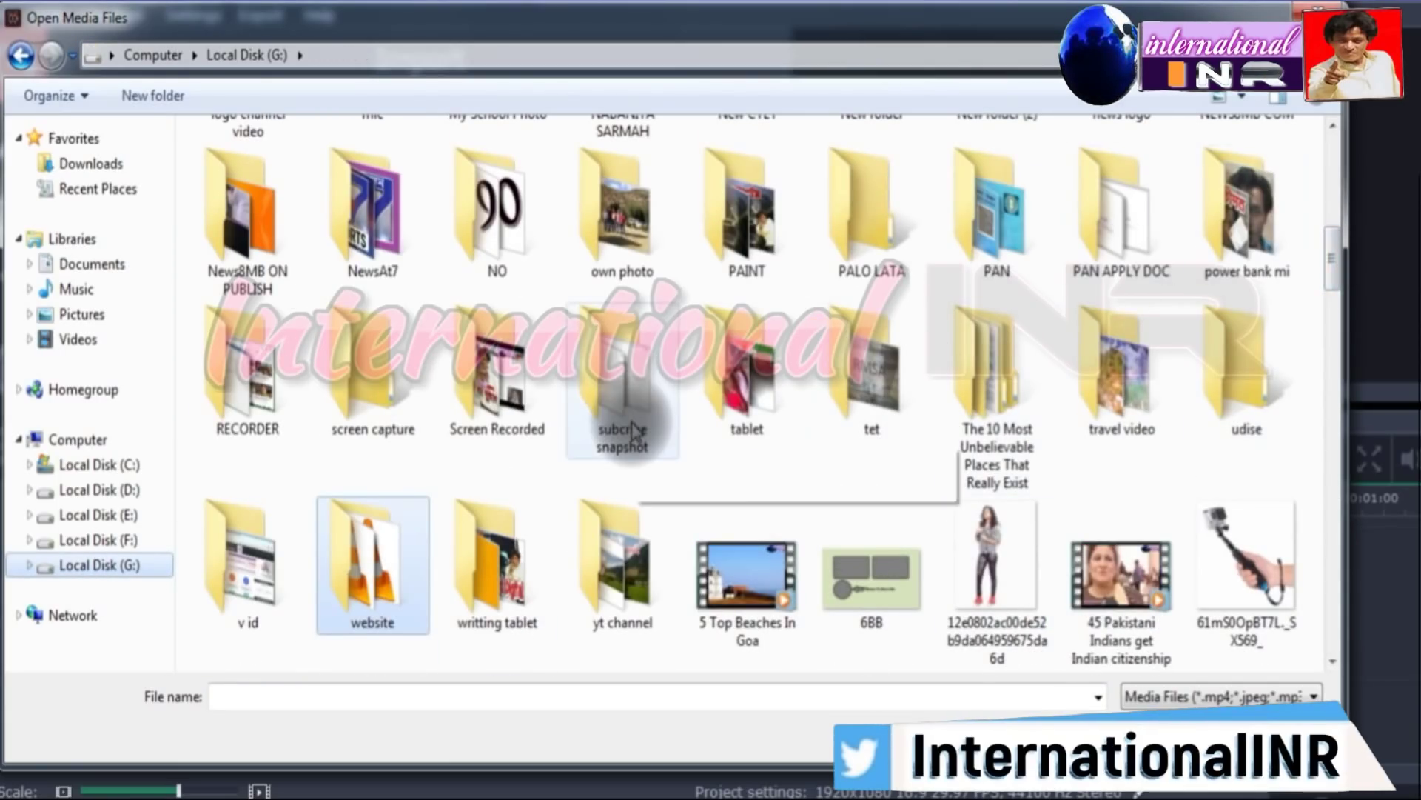
{"action": "double_click", "coordinate": [527, 408]}
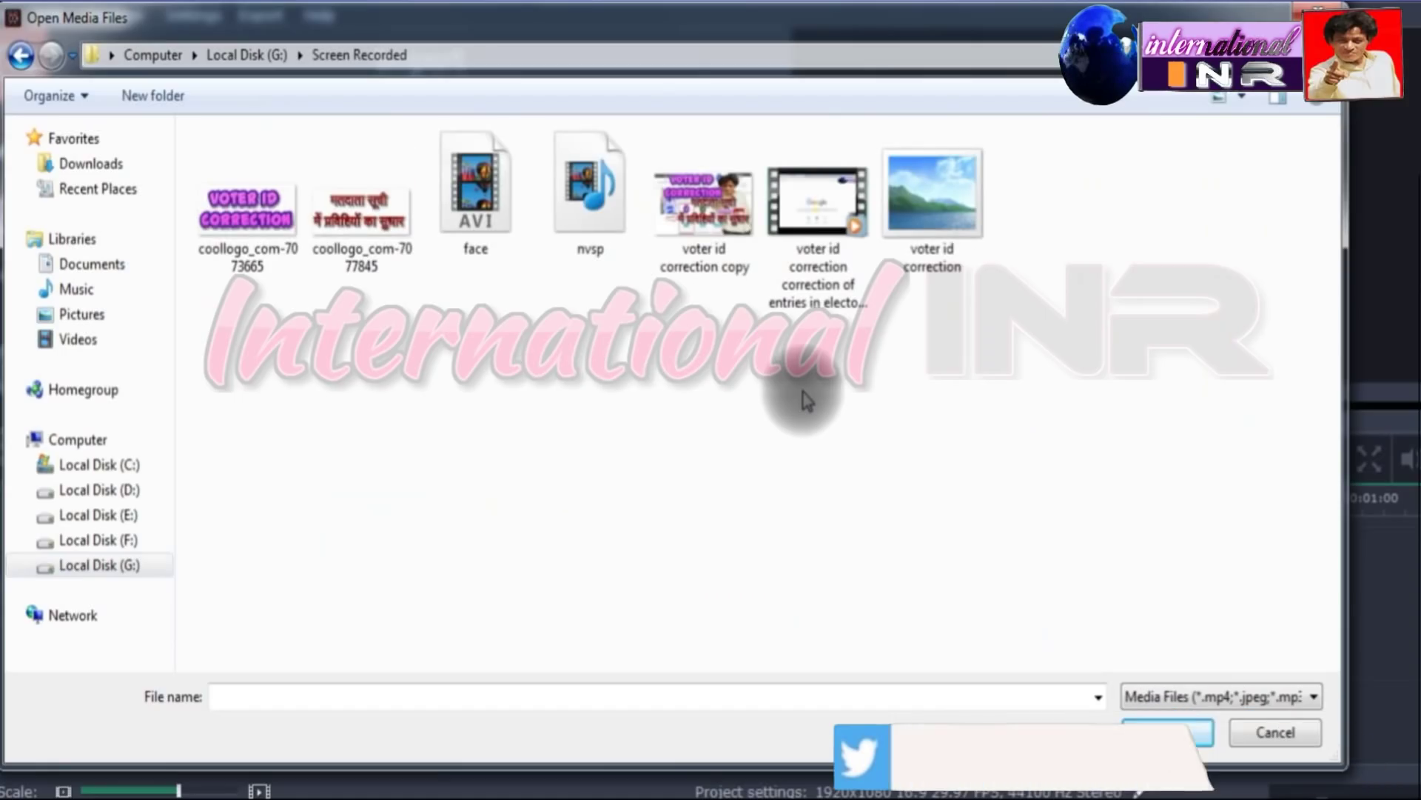
{"action": "left_click", "coordinate": [96, 565]}
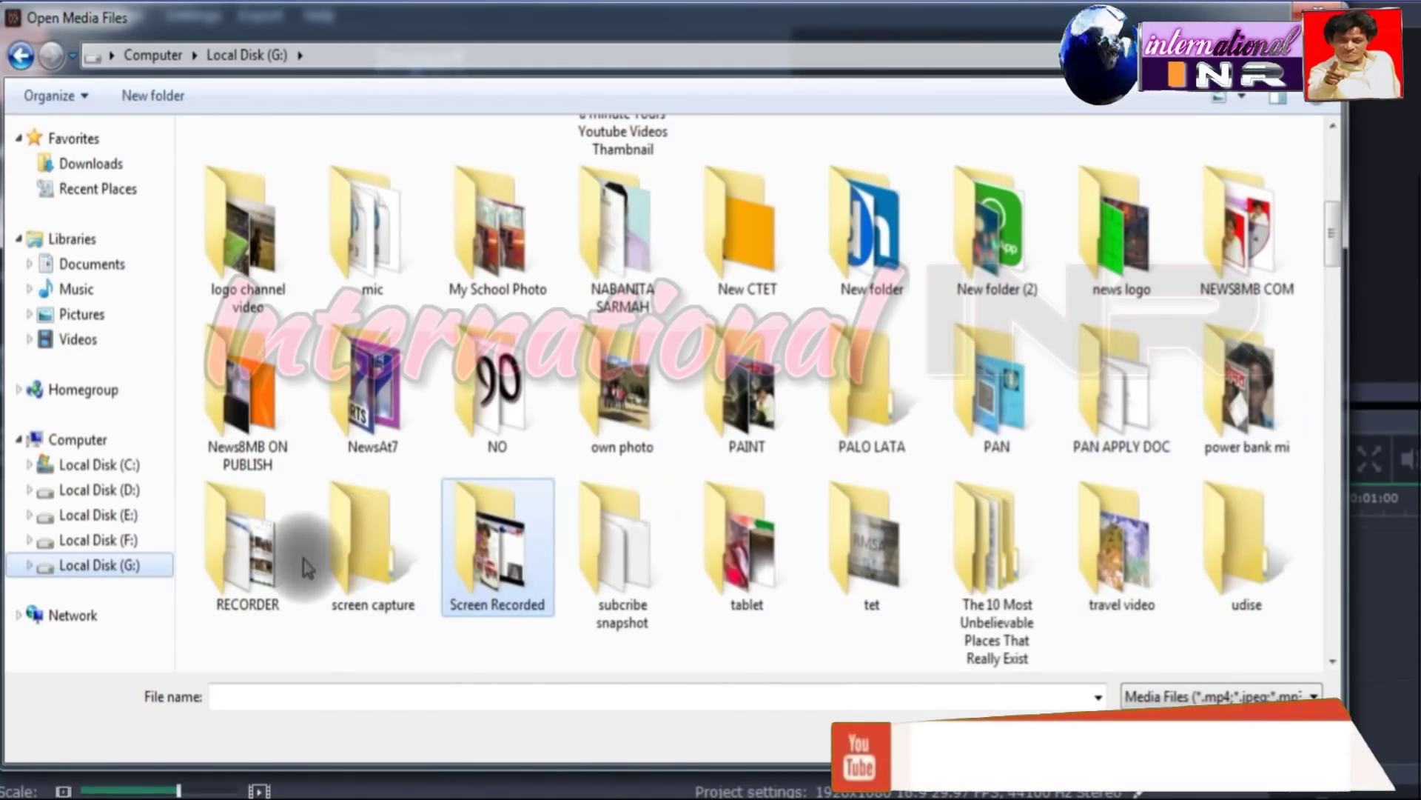
{"action": "double_click", "coordinate": [356, 596]}
{"action": "left_click", "coordinate": [246, 55]}
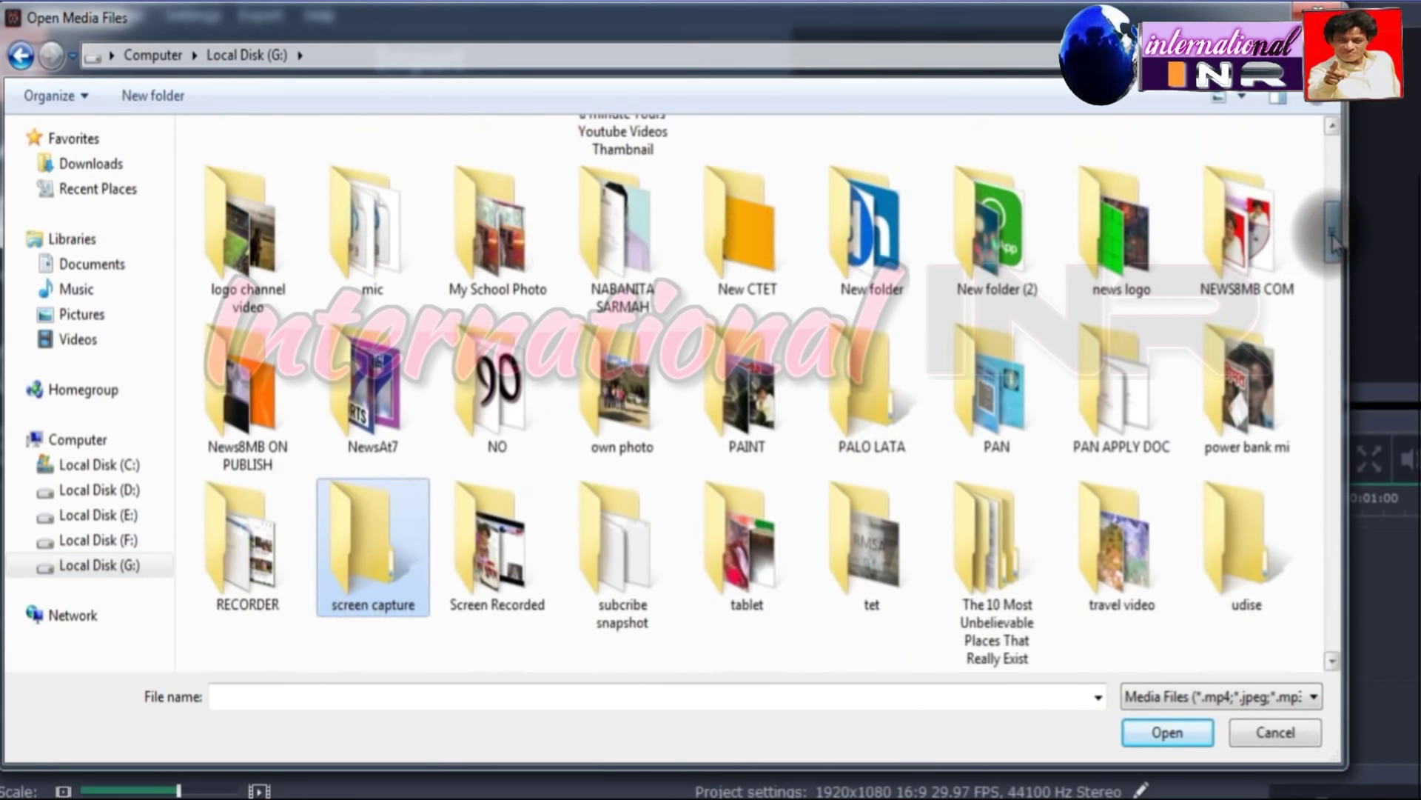
{"action": "scroll", "coordinate": [1332, 239], "scroll_direction": "up", "scroll_amount": 5}
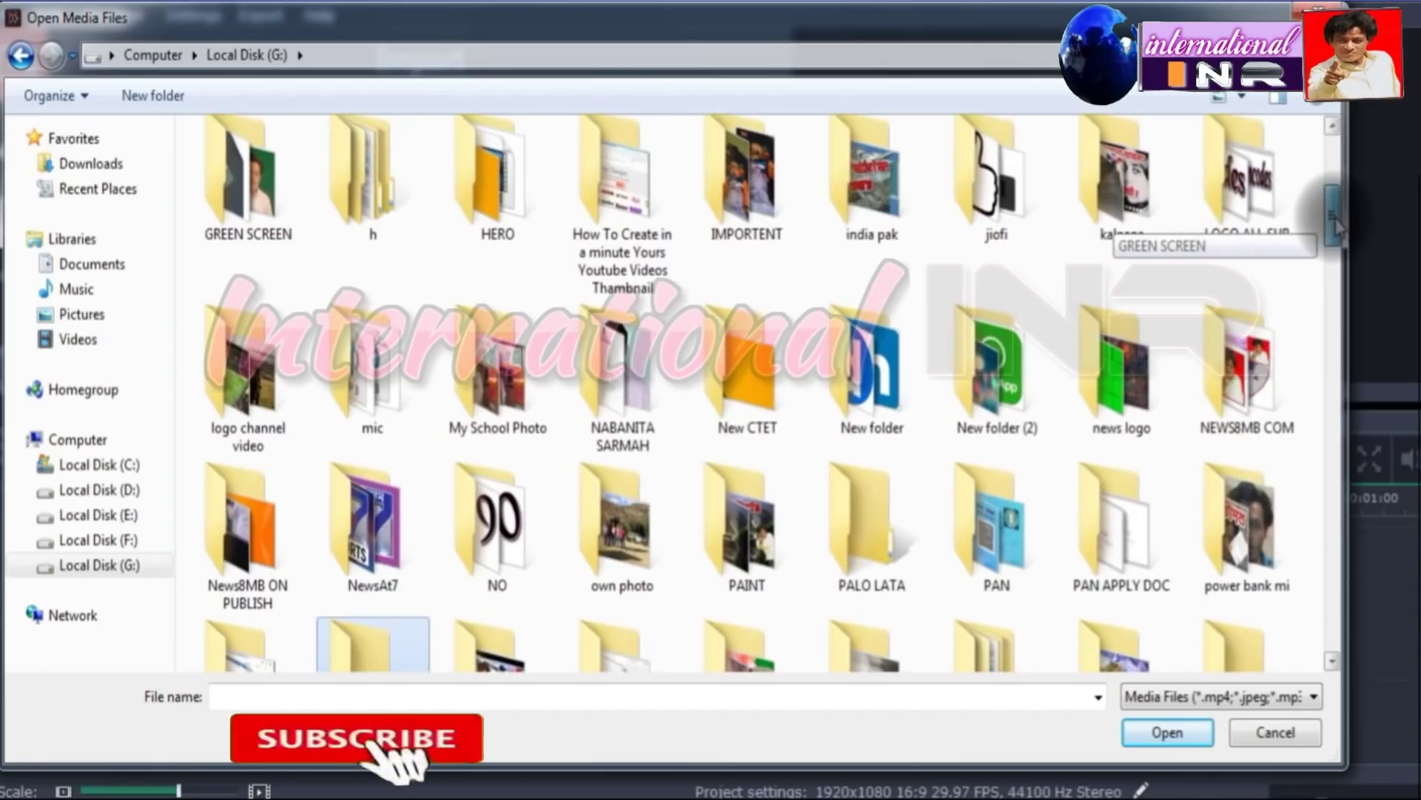
Import the No Copyright Green Screen Hand Mobile New Subscribe Bell Intro 2019 video from the all green screen folder
{"action": "double_click", "coordinate": [787, 237]}
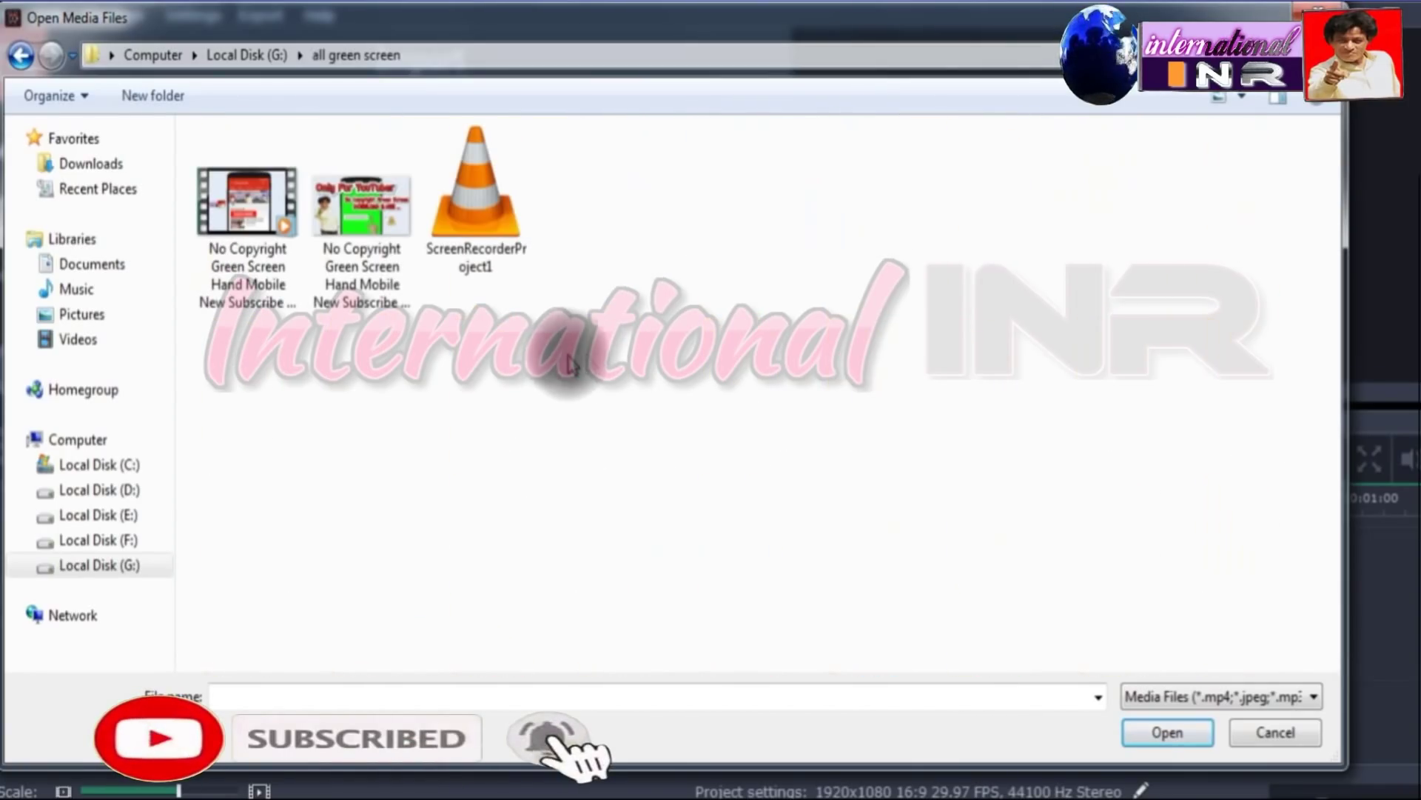
{"action": "left_click", "coordinate": [247, 215]}
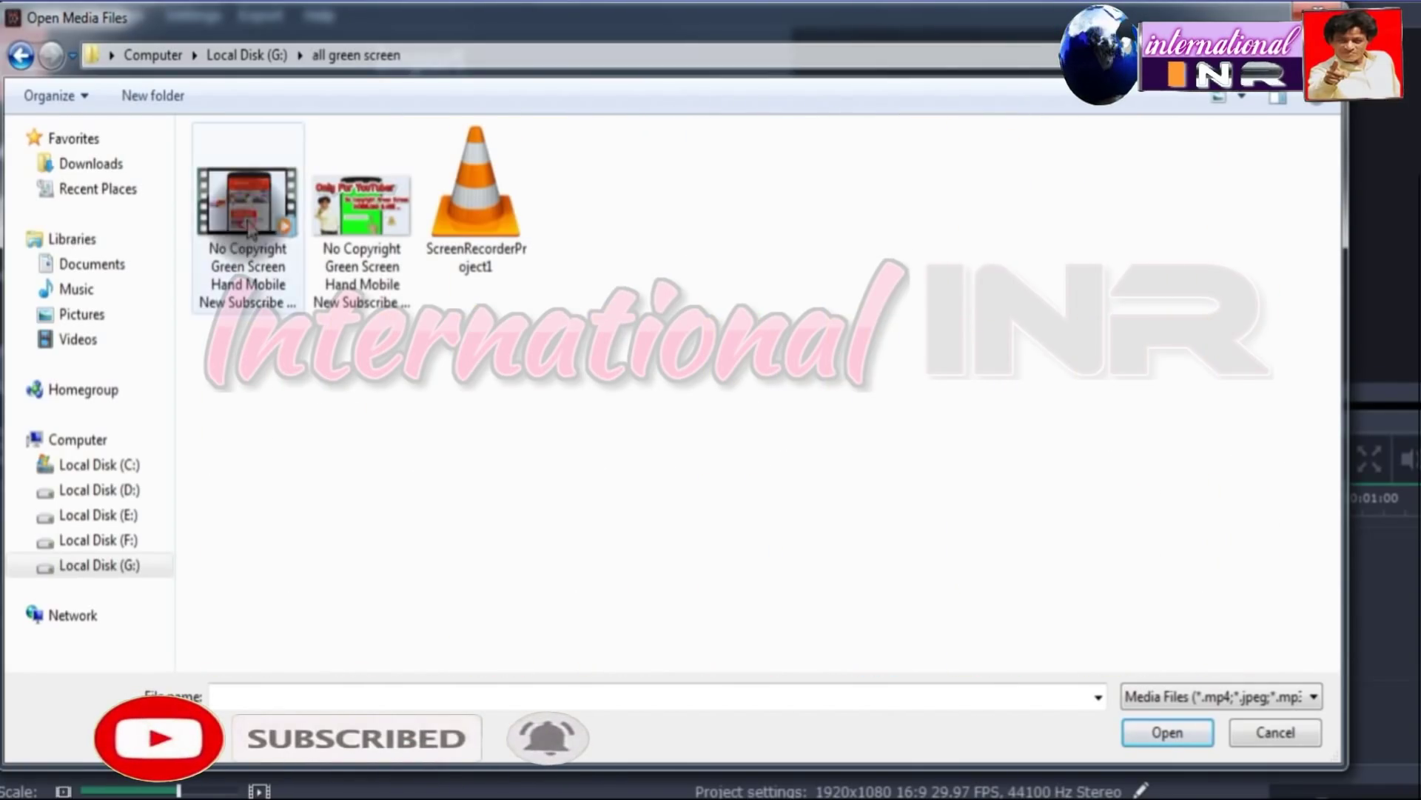
{"action": "left_click", "coordinate": [1167, 733]}
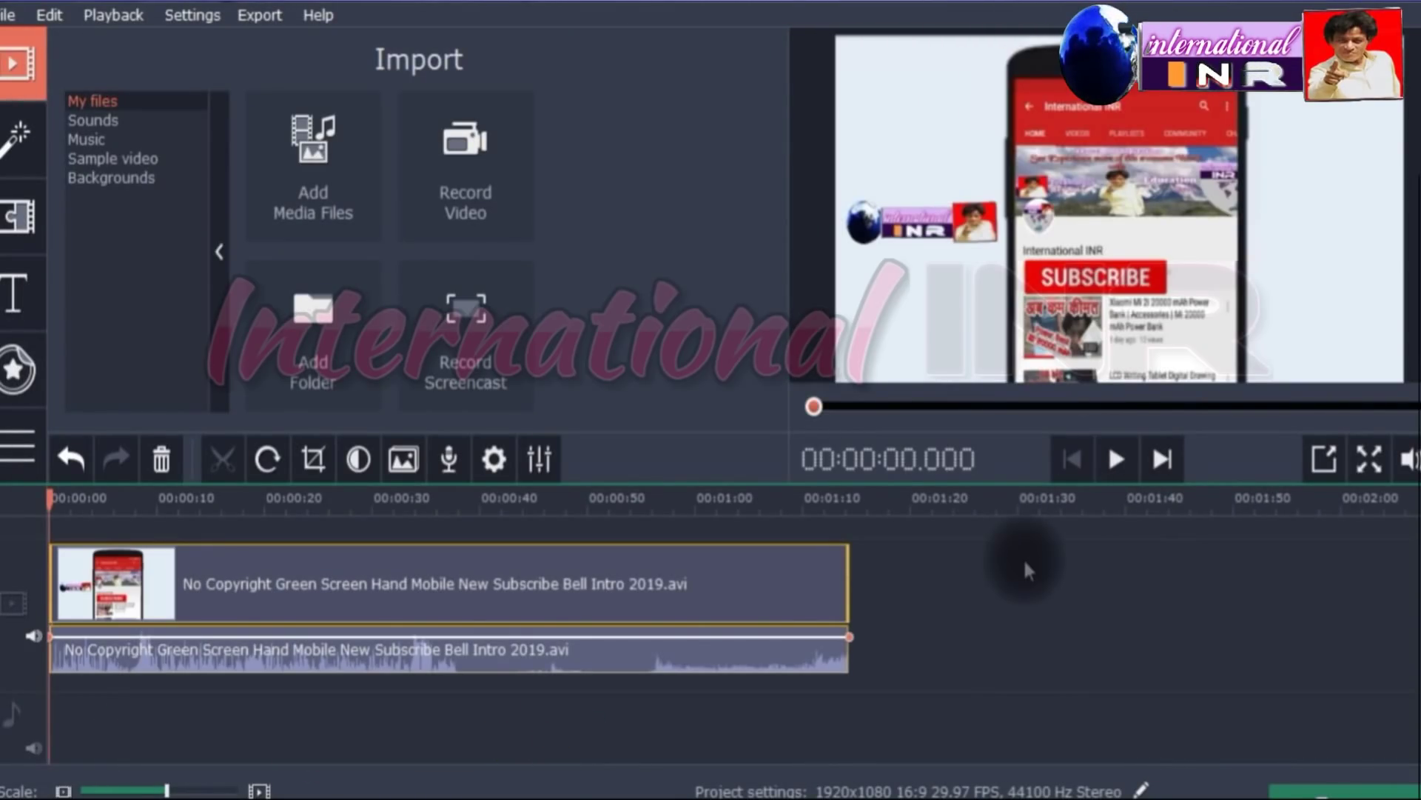
Split the imported clip at 00:00:43.400, at the phone with the red SUBSCRIBE button, and delete the part before it
{"action": "left_click", "coordinate": [1117, 459]}
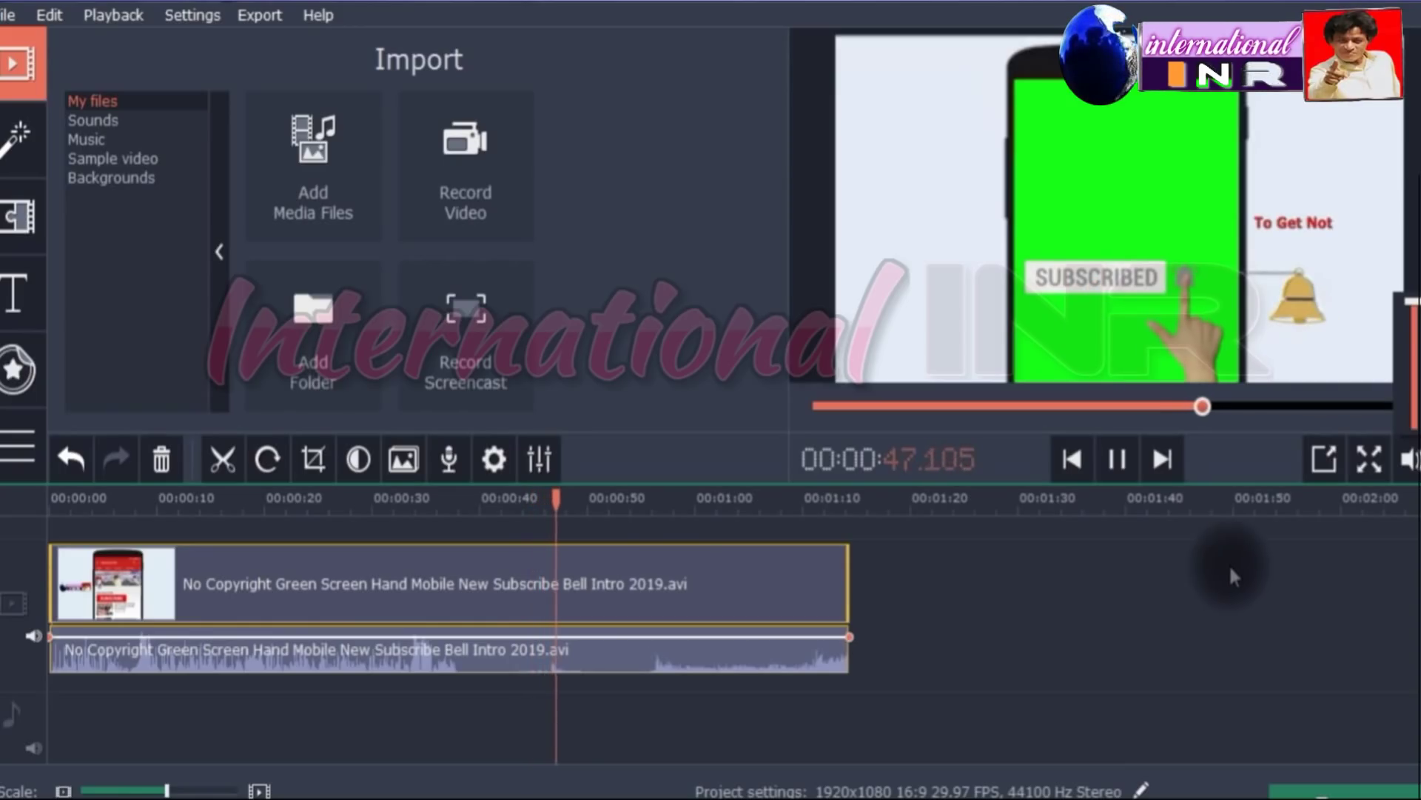
{"action": "left_click", "coordinate": [1117, 461]}
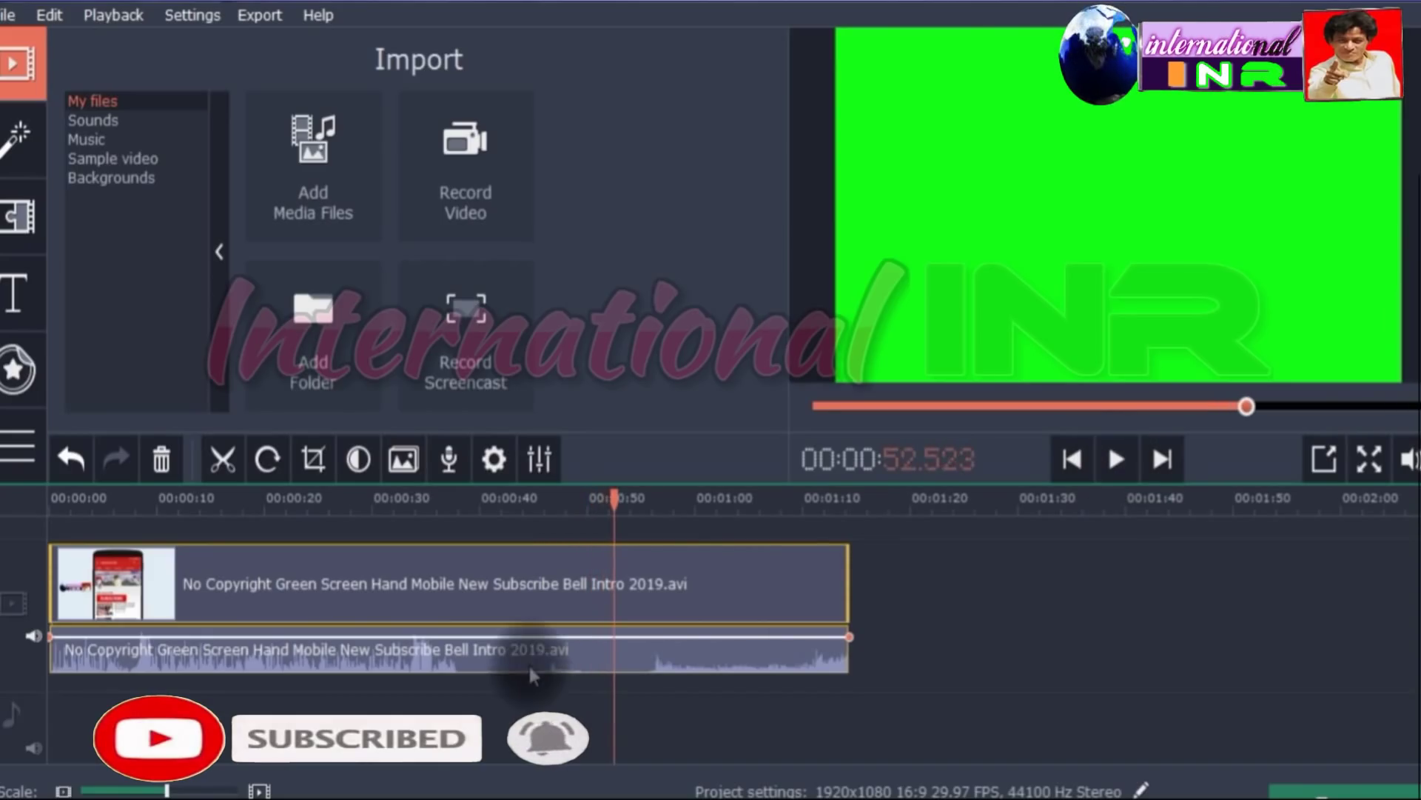
{"action": "left_click", "coordinate": [530, 604]}
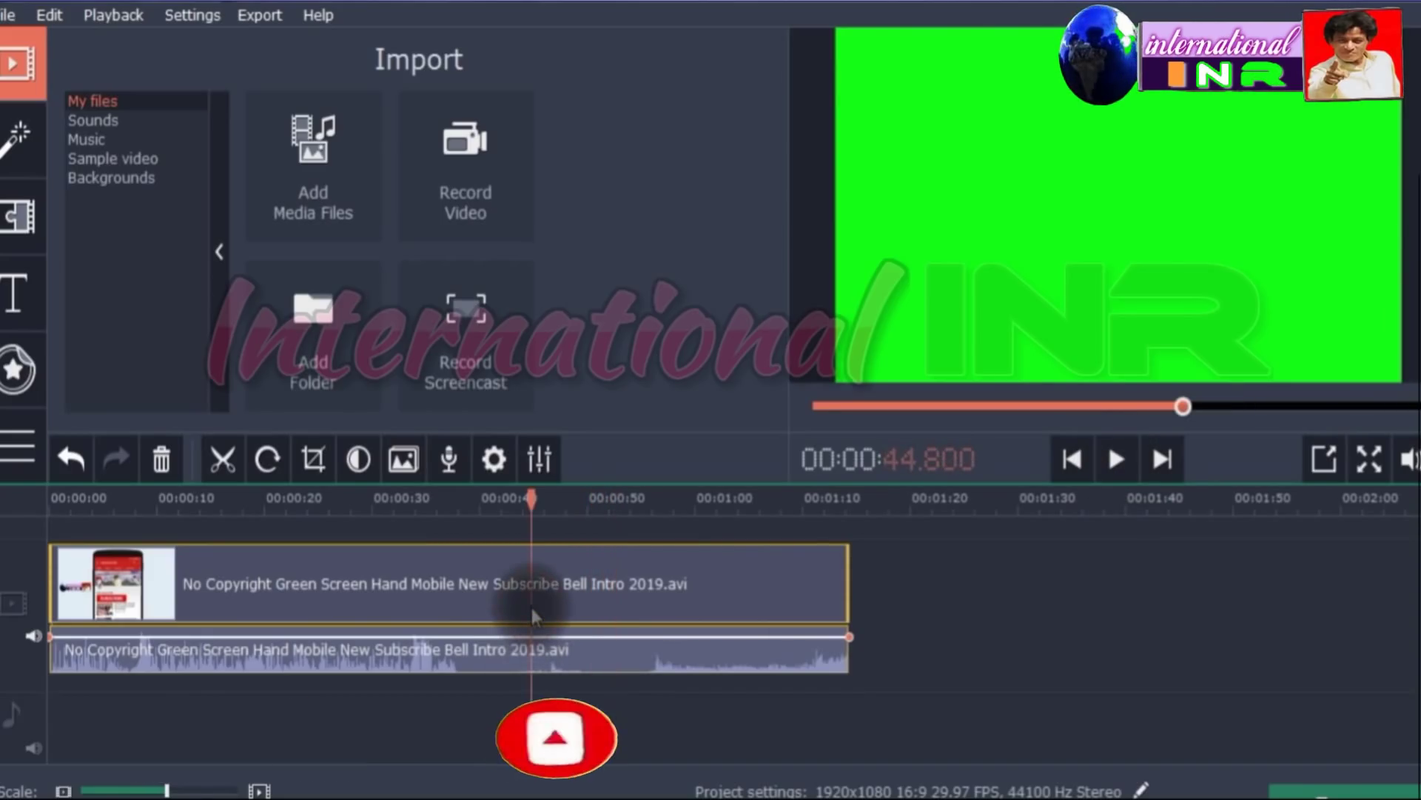
{"action": "left_click", "coordinate": [520, 612]}
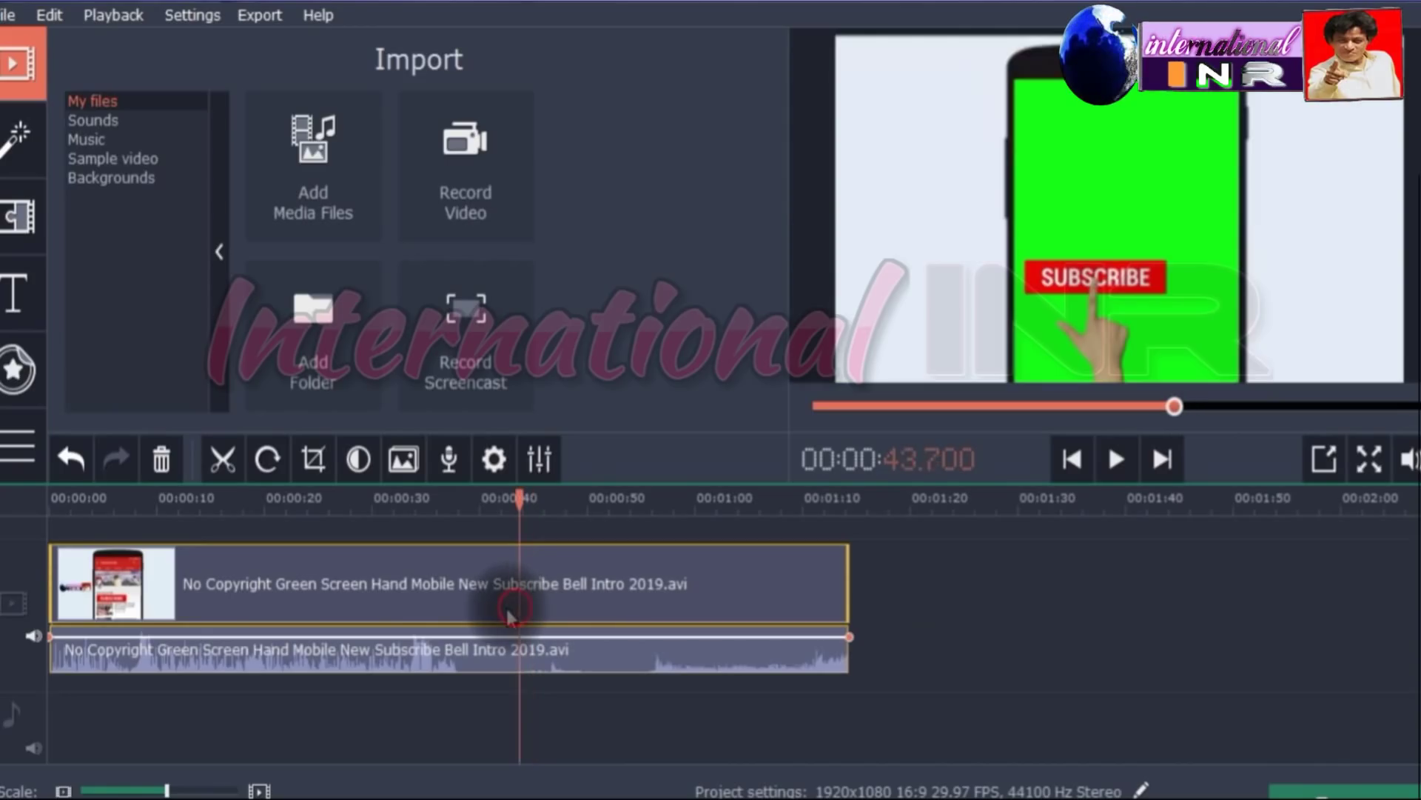
{"action": "double_click", "coordinate": [501, 611]}
{"action": "left_click", "coordinate": [494, 610]}
{"action": "left_click", "coordinate": [490, 603]}
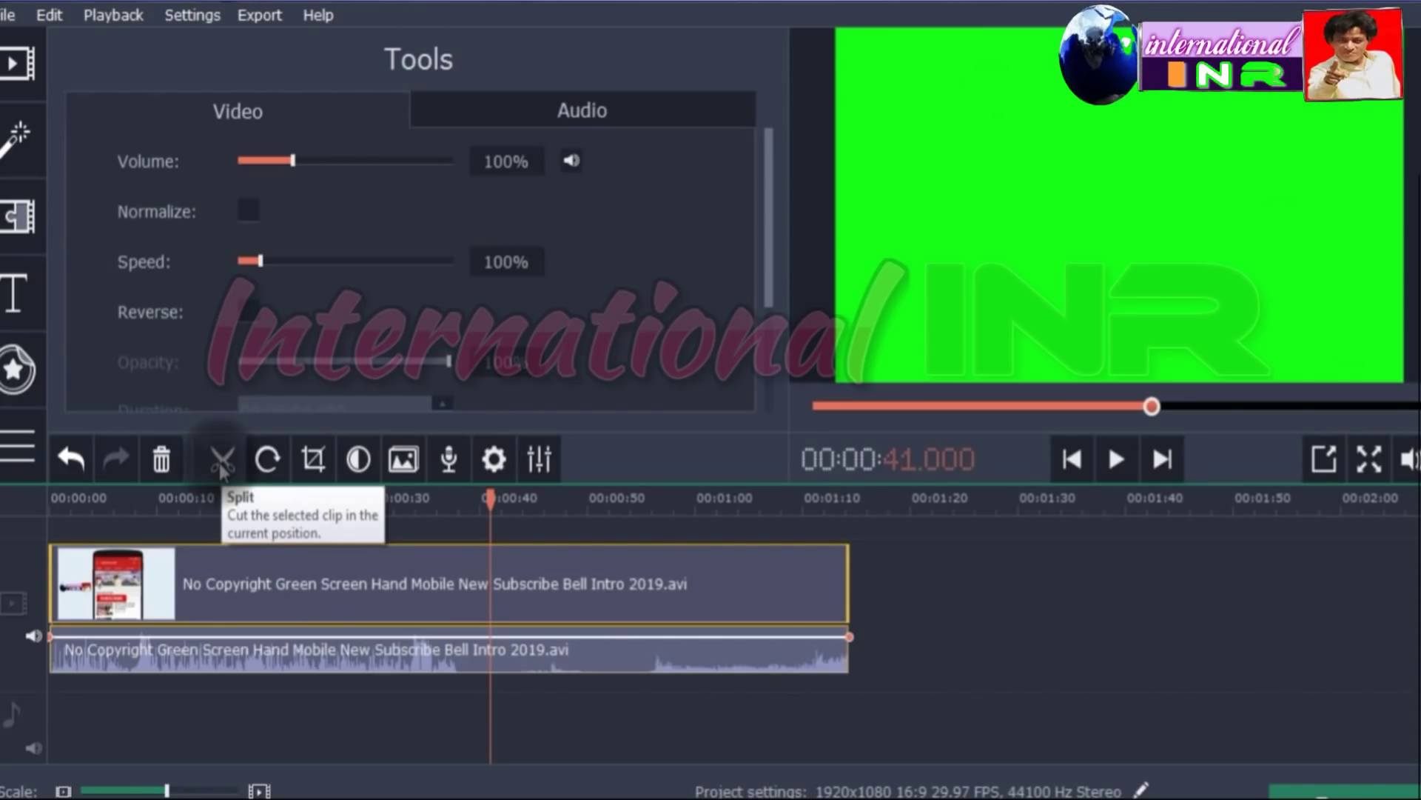
{"action": "left_click", "coordinate": [504, 611]}
{"action": "left_click_drag", "start_coordinate": [505, 611], "coordinate": [517, 606]}
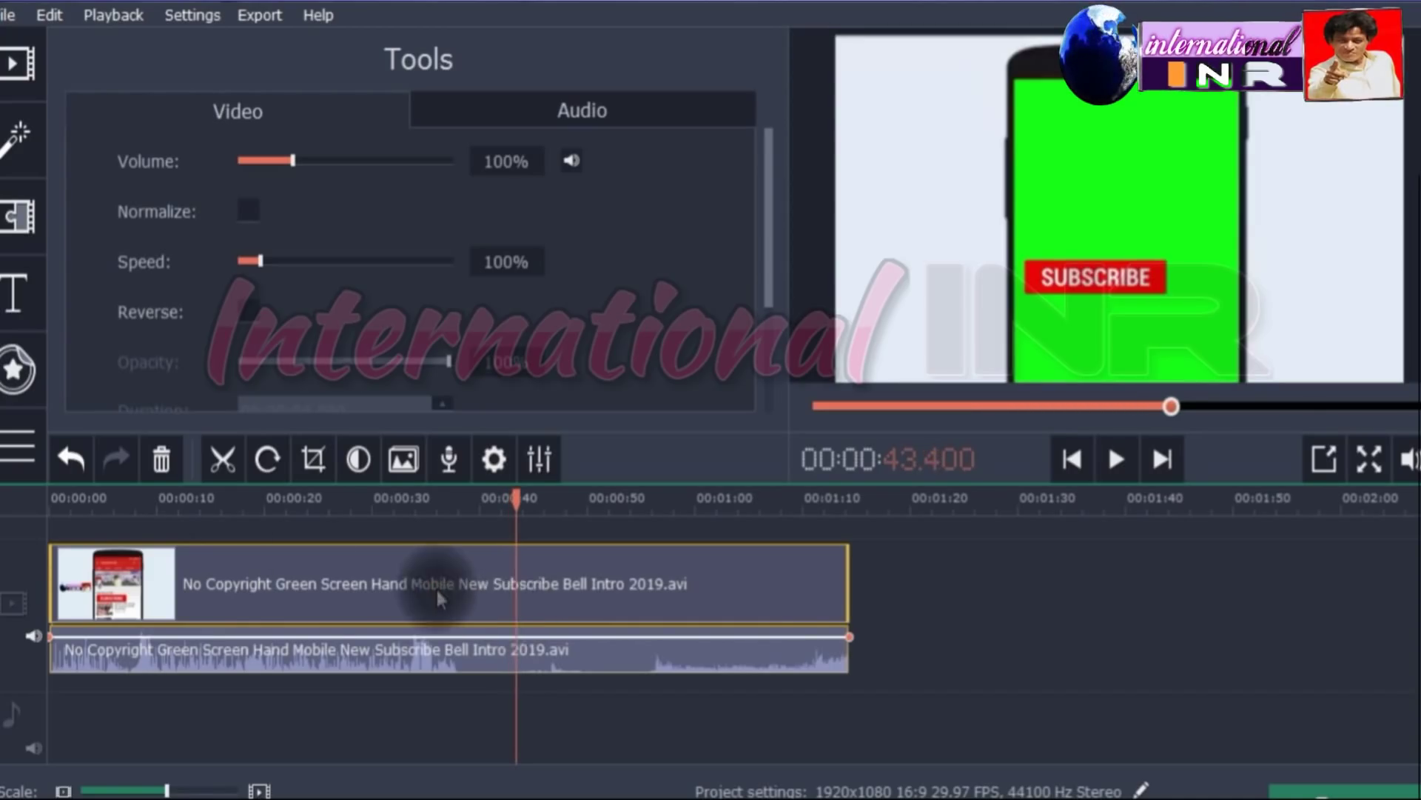
{"action": "left_click", "coordinate": [240, 469]}
{"action": "left_click", "coordinate": [386, 588]}
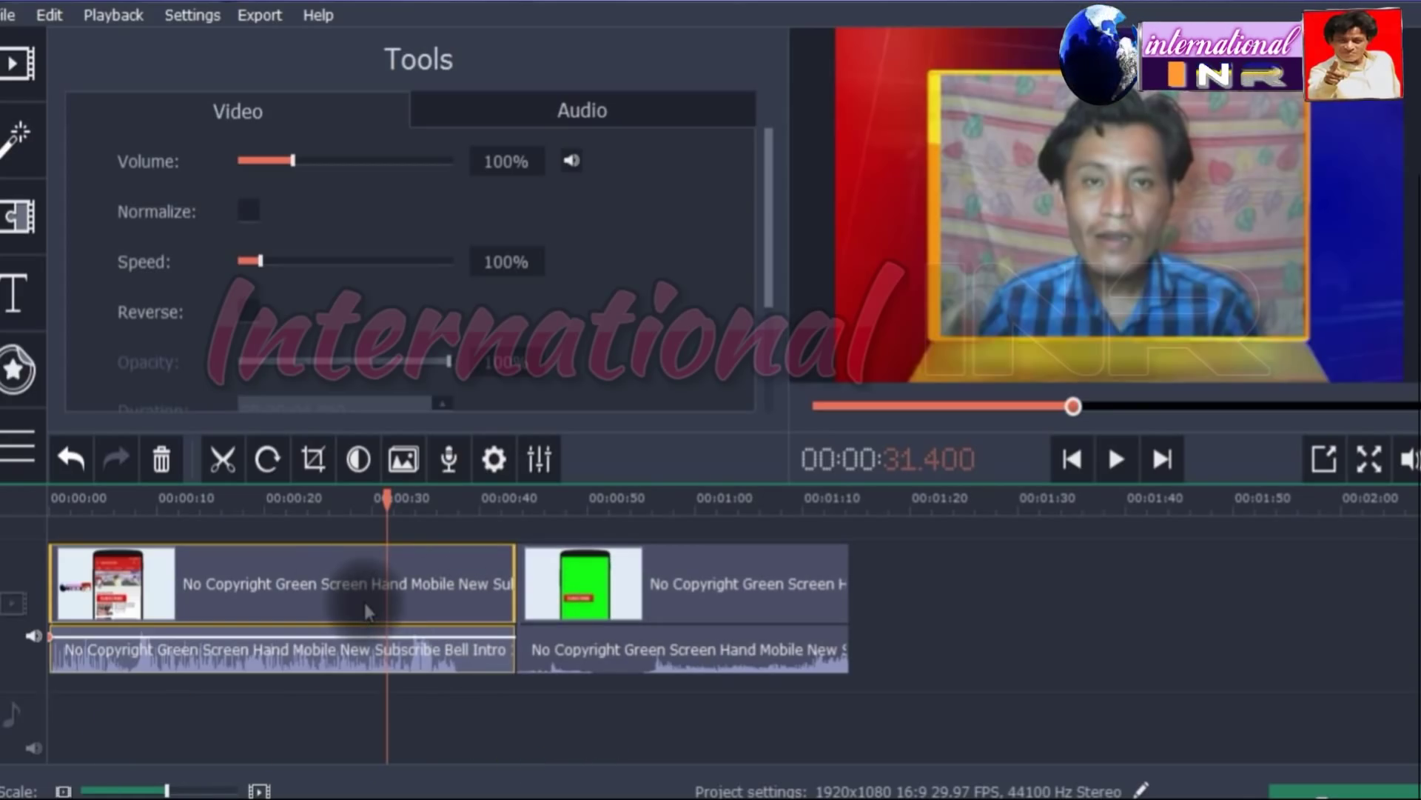
{"action": "left_click", "coordinate": [162, 460]}
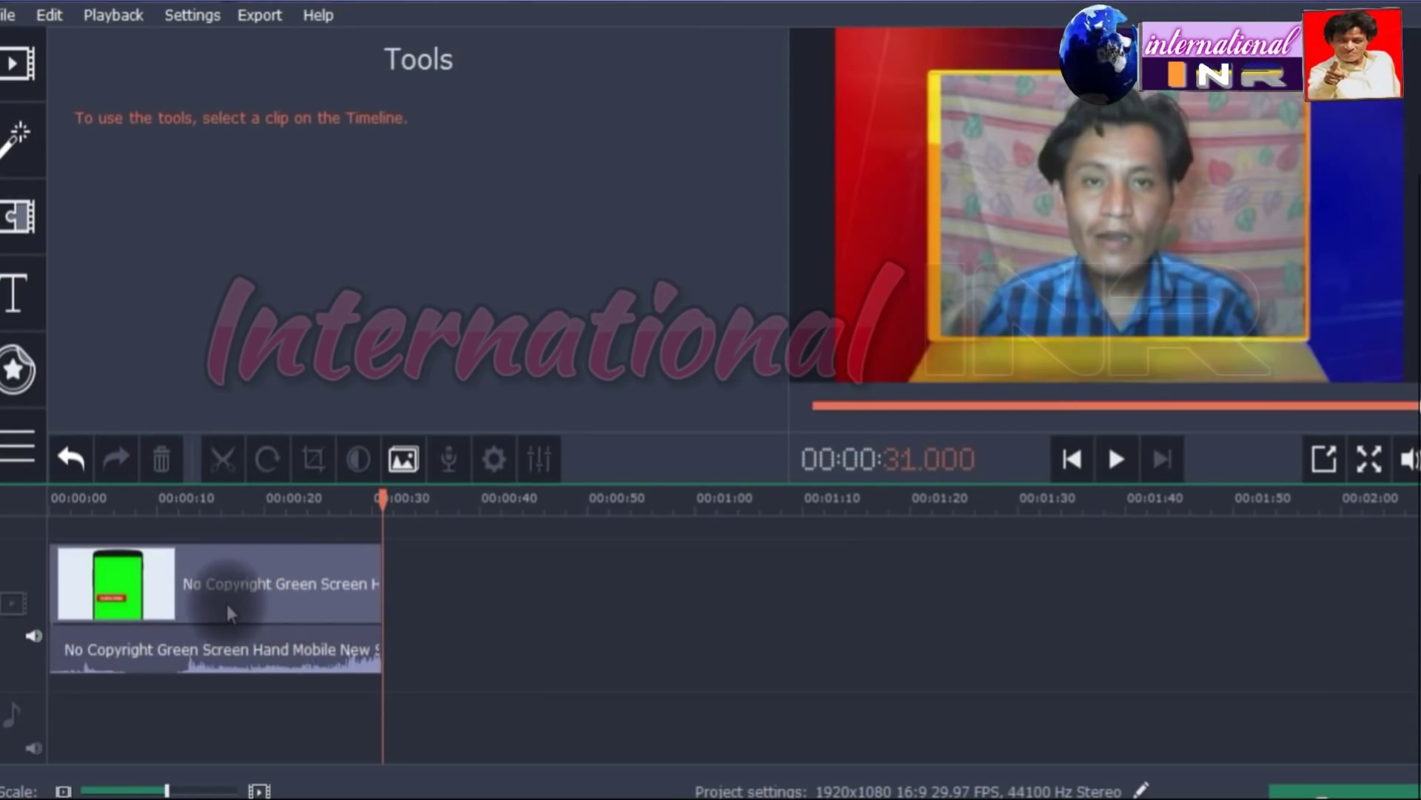
Split the remaining clip at 00:00:06.800, at the end of the phone and bell animation, and delete the part after it
{"action": "left_click", "coordinate": [172, 607]}
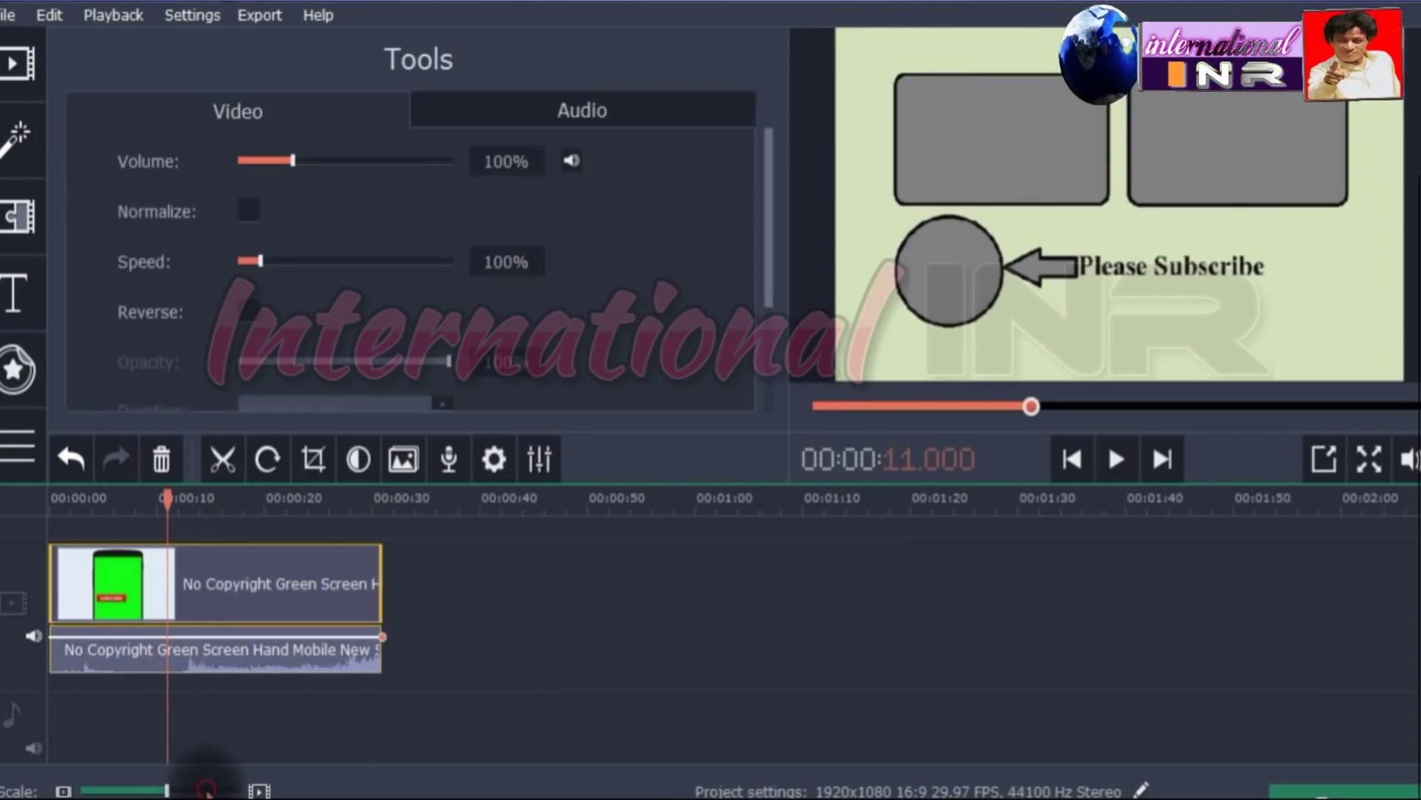
{"action": "scroll", "coordinate": [206, 788], "scroll_direction": "up", "scroll_amount": 3}
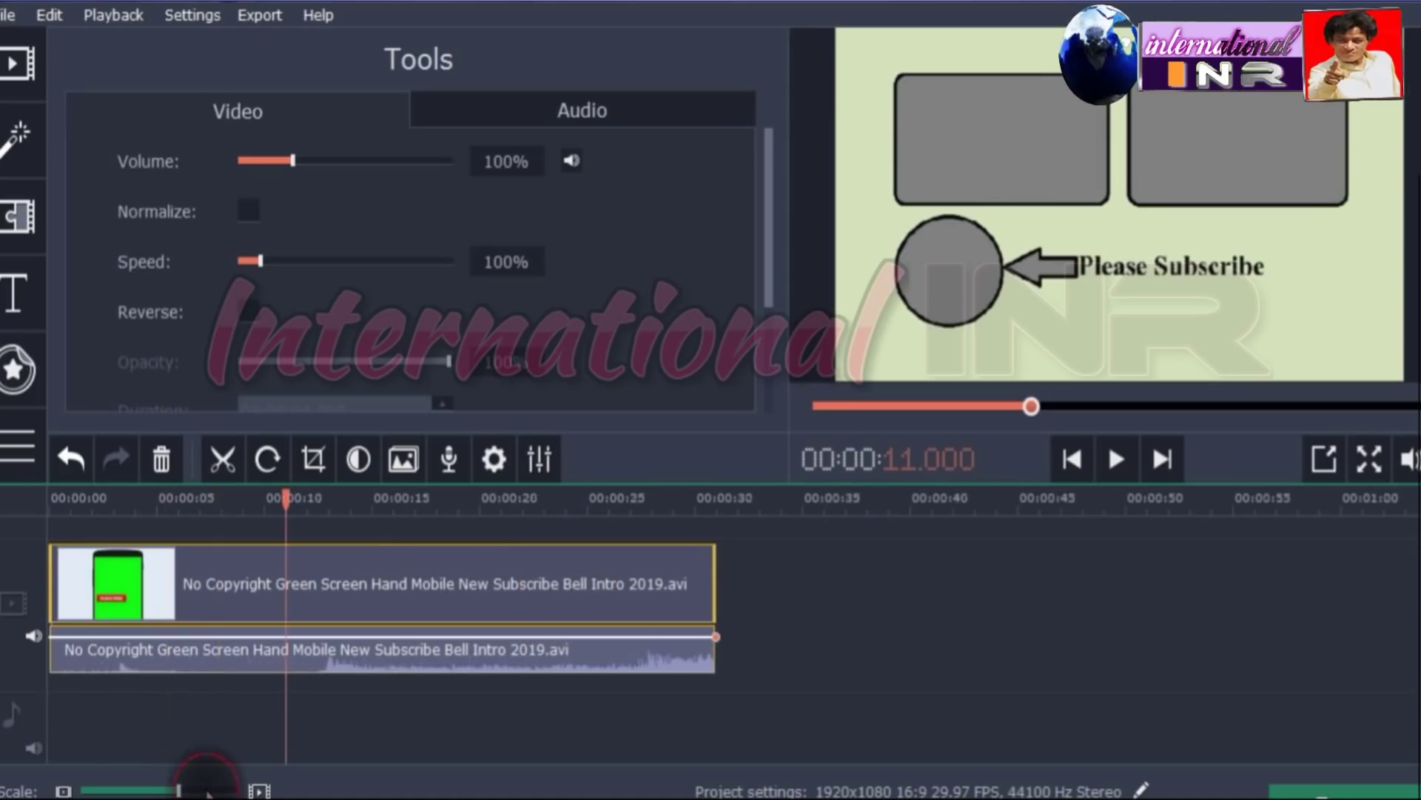
{"action": "left_click", "coordinate": [228, 630]}
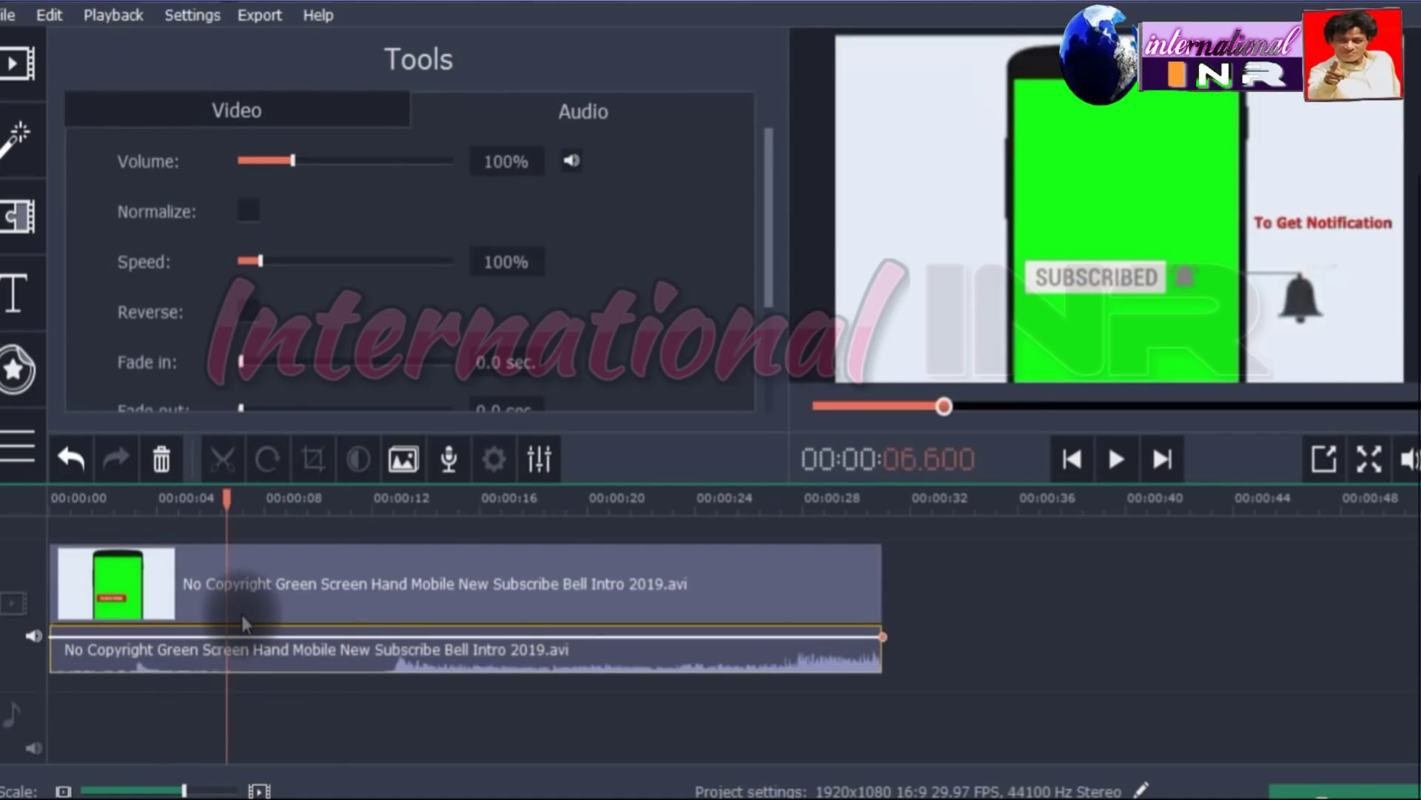
{"action": "left_click", "coordinate": [243, 614]}
{"action": "left_click", "coordinate": [186, 600]}
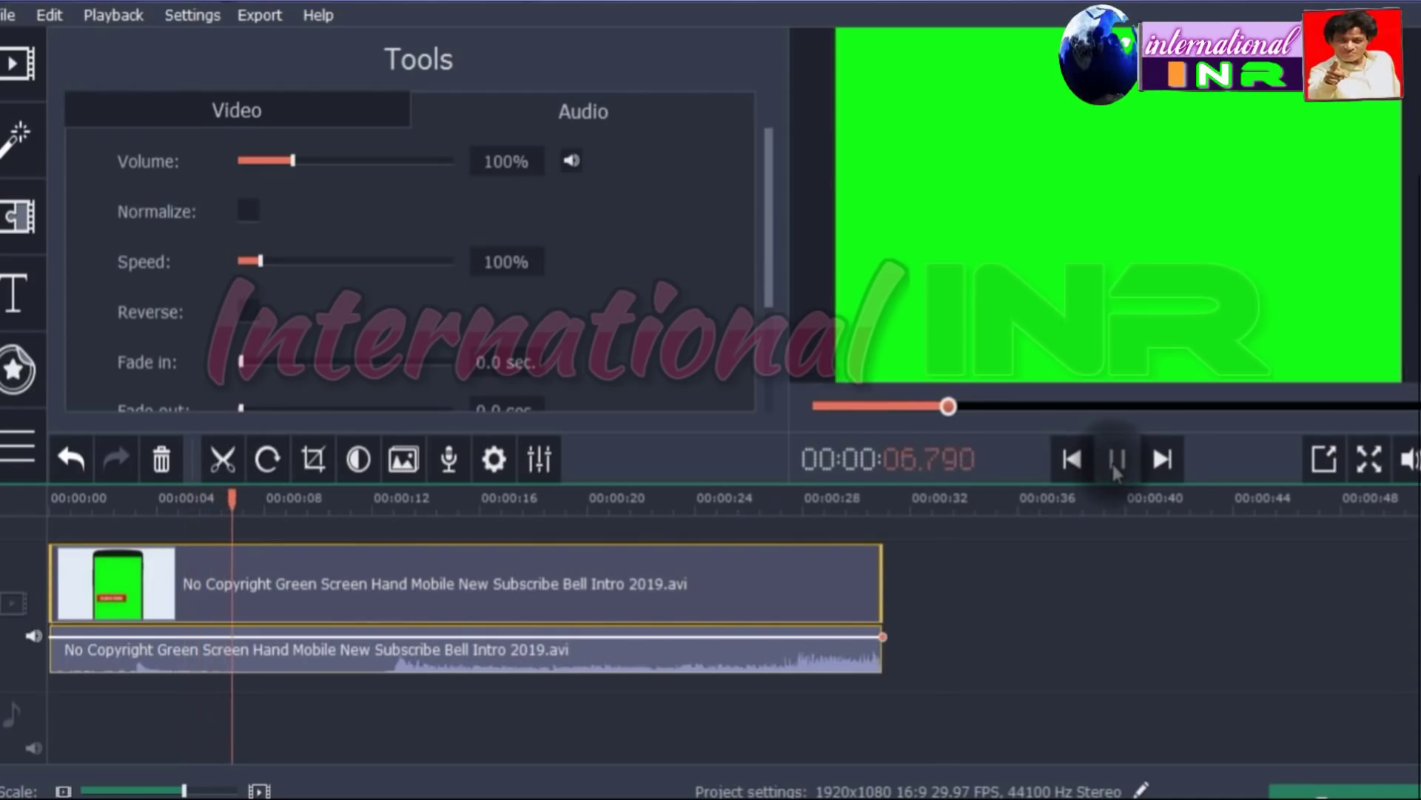
{"action": "left_click", "coordinate": [1115, 460]}
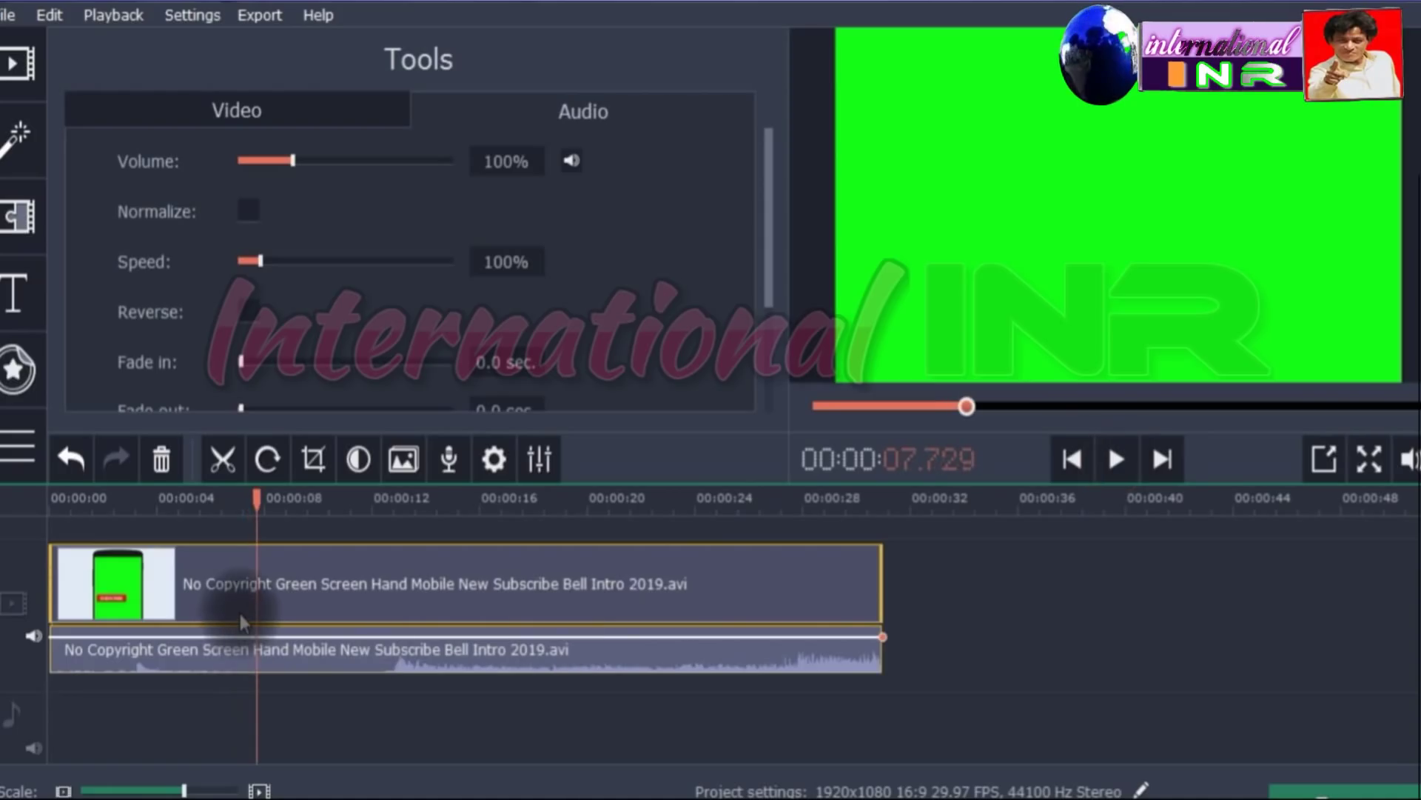
{"action": "mouse_move", "coordinate": [234, 607]}
{"action": "left_mouse_down"}
{"action": "mouse_move", "coordinate": [216, 600]}
{"action": "mouse_move", "coordinate": [231, 613]}
{"action": "left_mouse_up"}
{"action": "left_click", "coordinate": [222, 459]}
{"action": "left_click", "coordinate": [431, 578]}
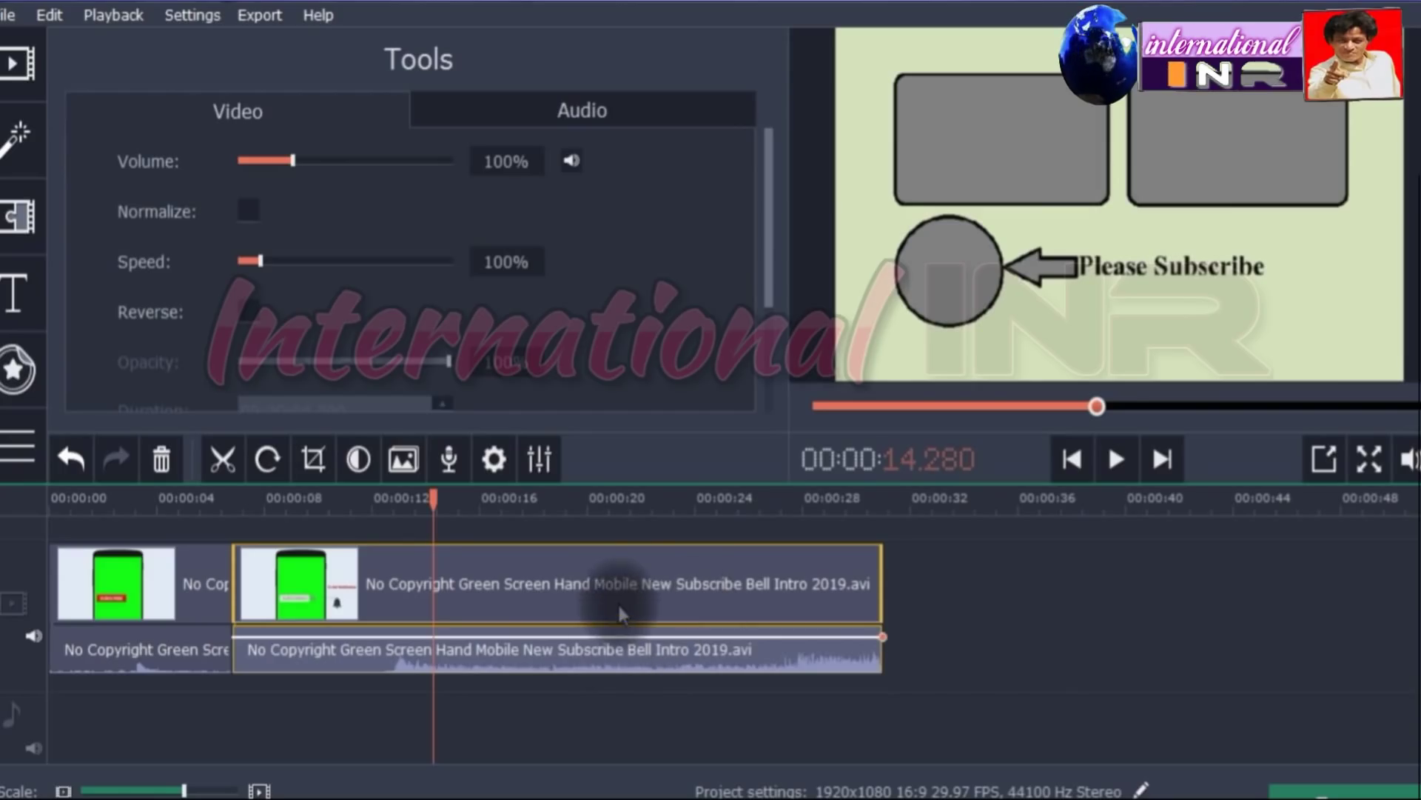
{"action": "left_click", "coordinate": [161, 459]}
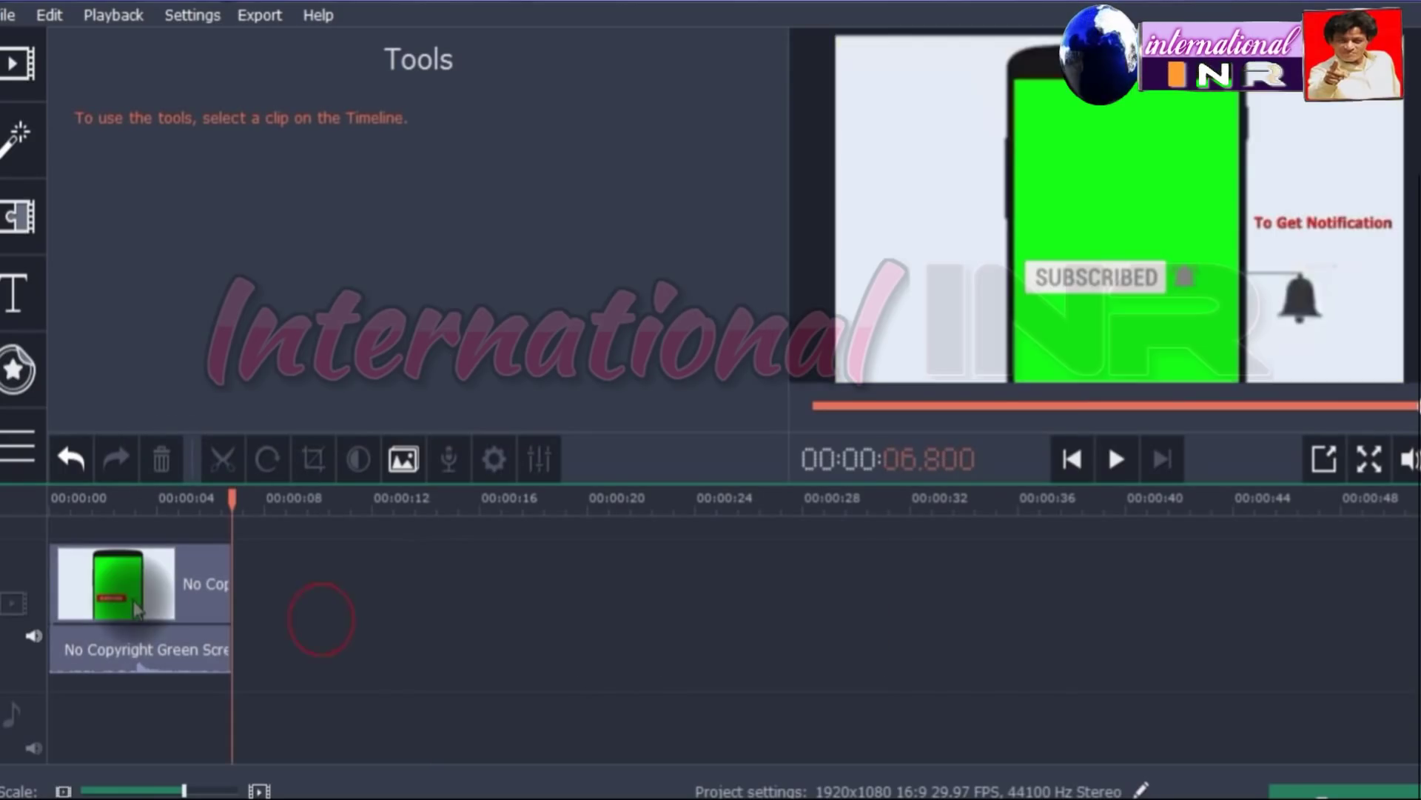
Enlarge the timeline scale and play back the trimmed subscribe clip to review it
{"action": "left_click", "coordinate": [140, 607]}
{"action": "left_click", "coordinate": [223, 791]}
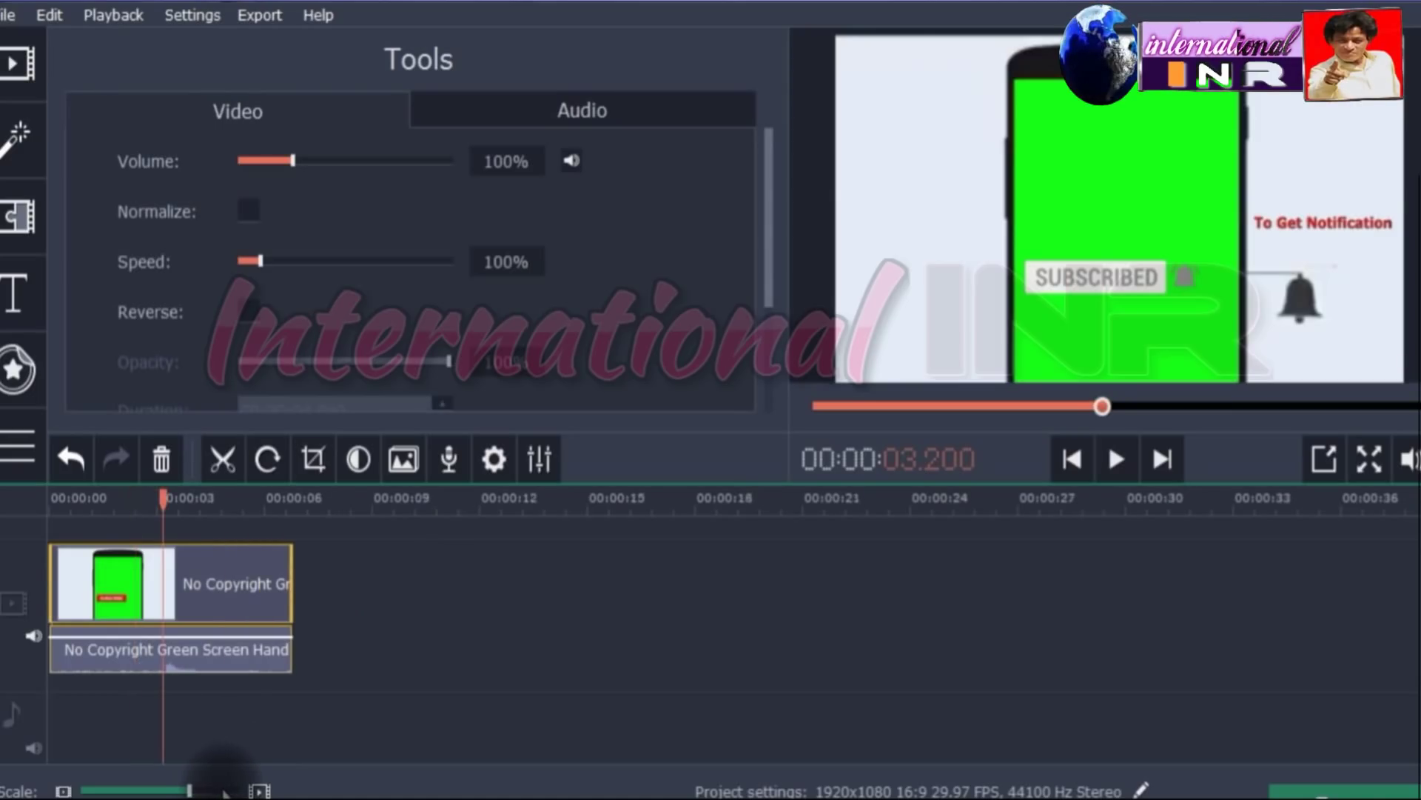
{"action": "left_click", "coordinate": [223, 790]}
{"action": "left_click", "coordinate": [226, 792]}
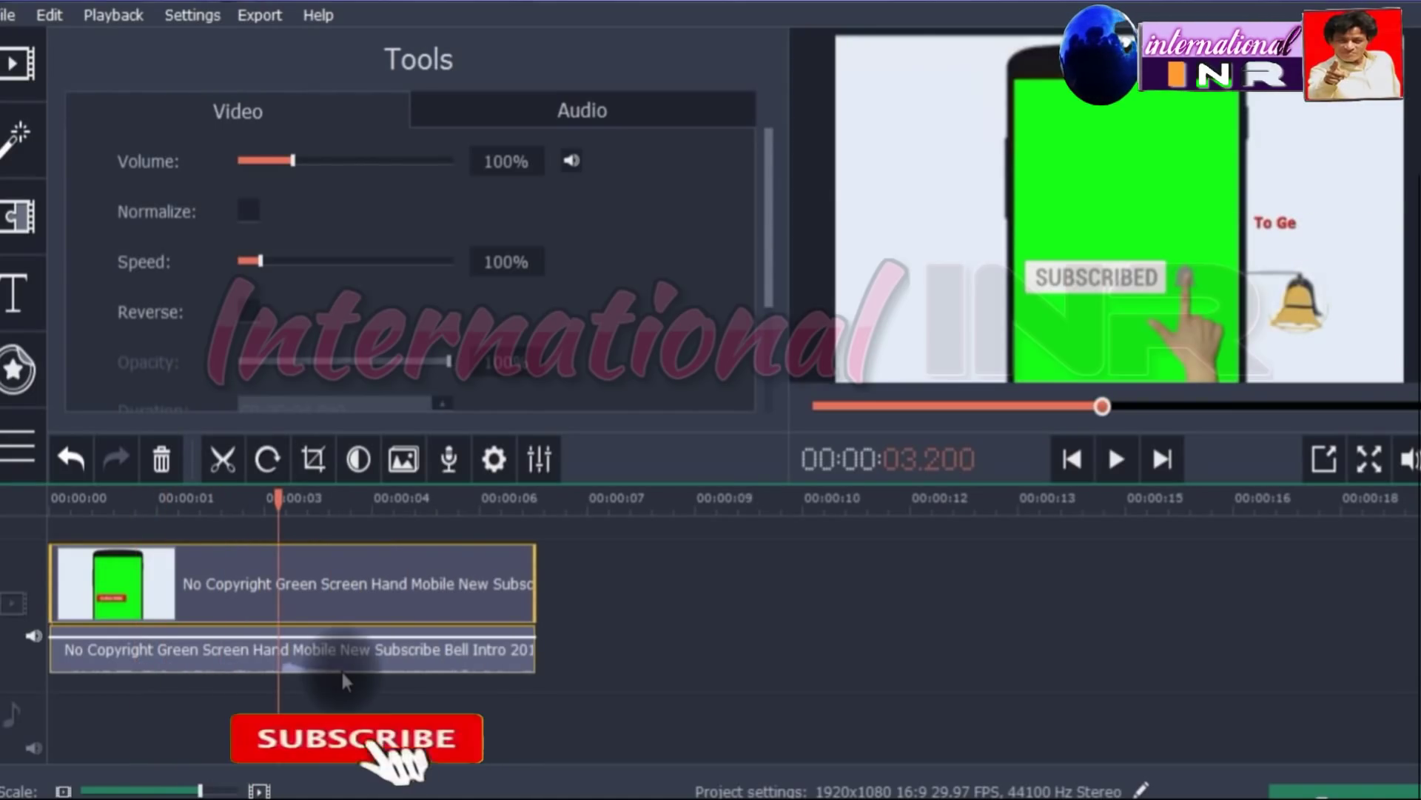
{"action": "left_click", "coordinate": [886, 616]}
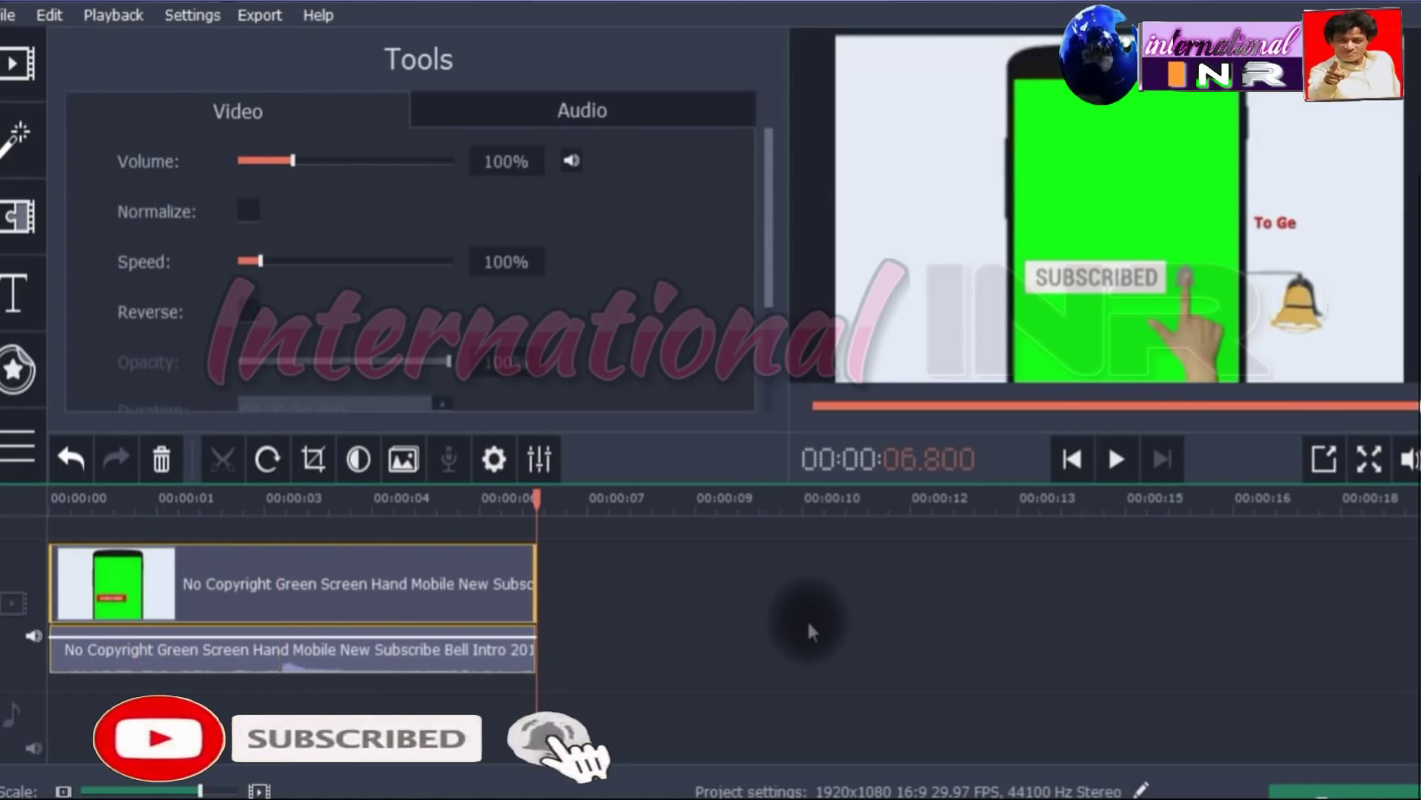
{"action": "left_click", "coordinate": [1112, 460]}
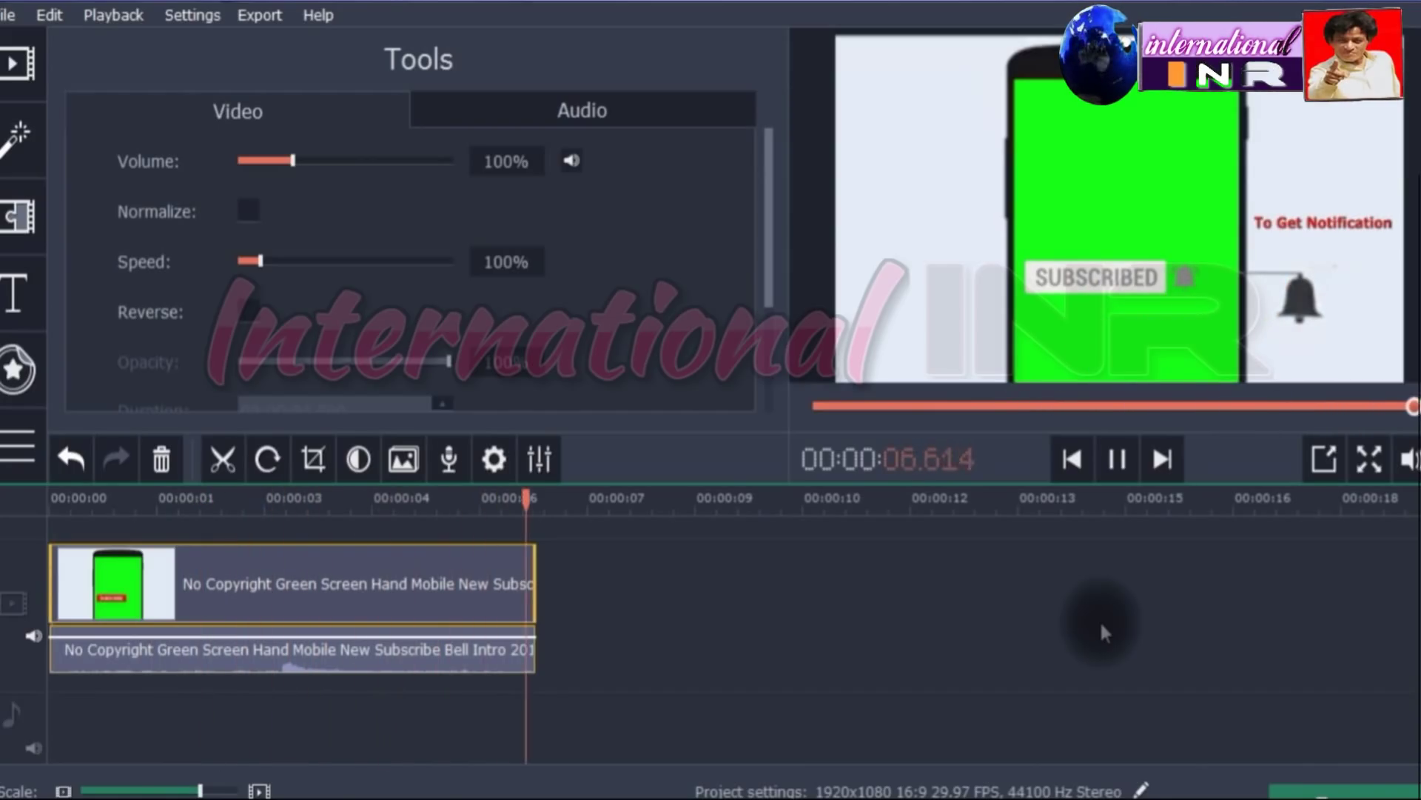
{"action": "left_click", "coordinate": [753, 584]}
Import the phone screenshots 904559ae-646e-490a-a85a-6579c545ab68 and c1916900-eb55-4cd0-a8c7-e5a74ca13aeb from Local Disk (G:)
{"action": "left_click", "coordinate": [18, 63]}
{"action": "left_click", "coordinate": [337, 190]}
{"action": "left_click", "coordinate": [140, 565]}
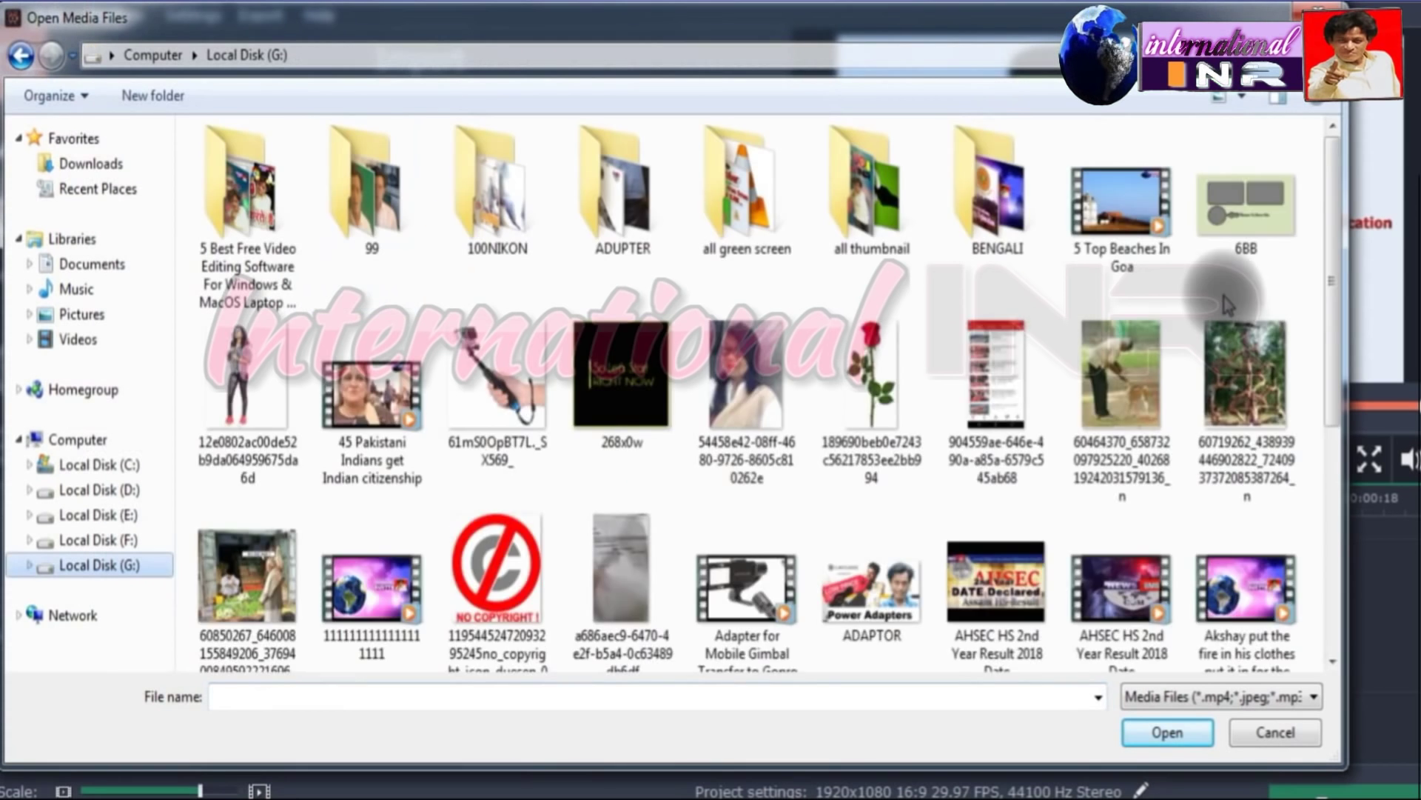
{"action": "scroll", "coordinate": [1184, 326], "scroll_direction": "down", "scroll_amount": 10}
{"action": "left_click_drag", "start_coordinate": [1314, 311], "coordinate": [1312, 334]}
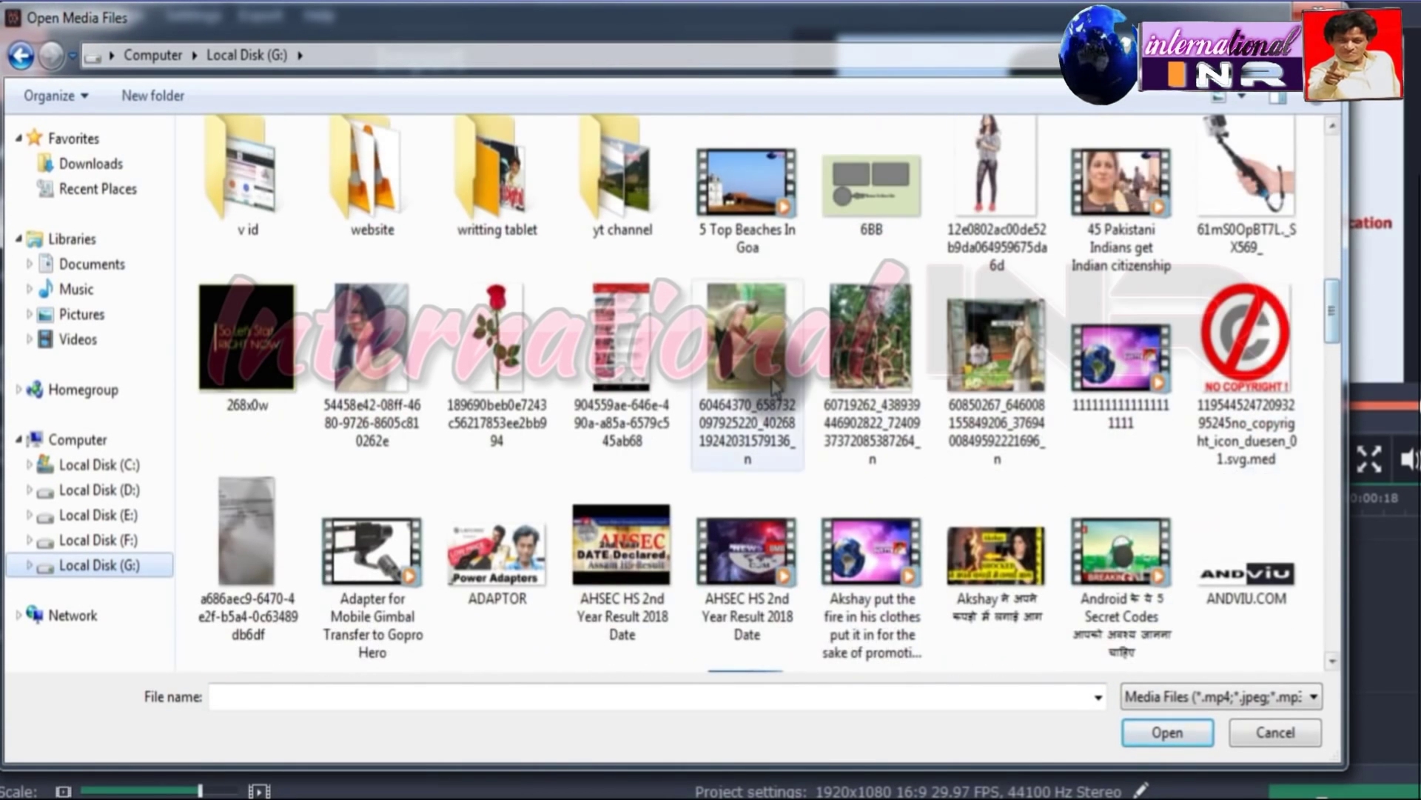
{"action": "left_click", "coordinate": [619, 355]}
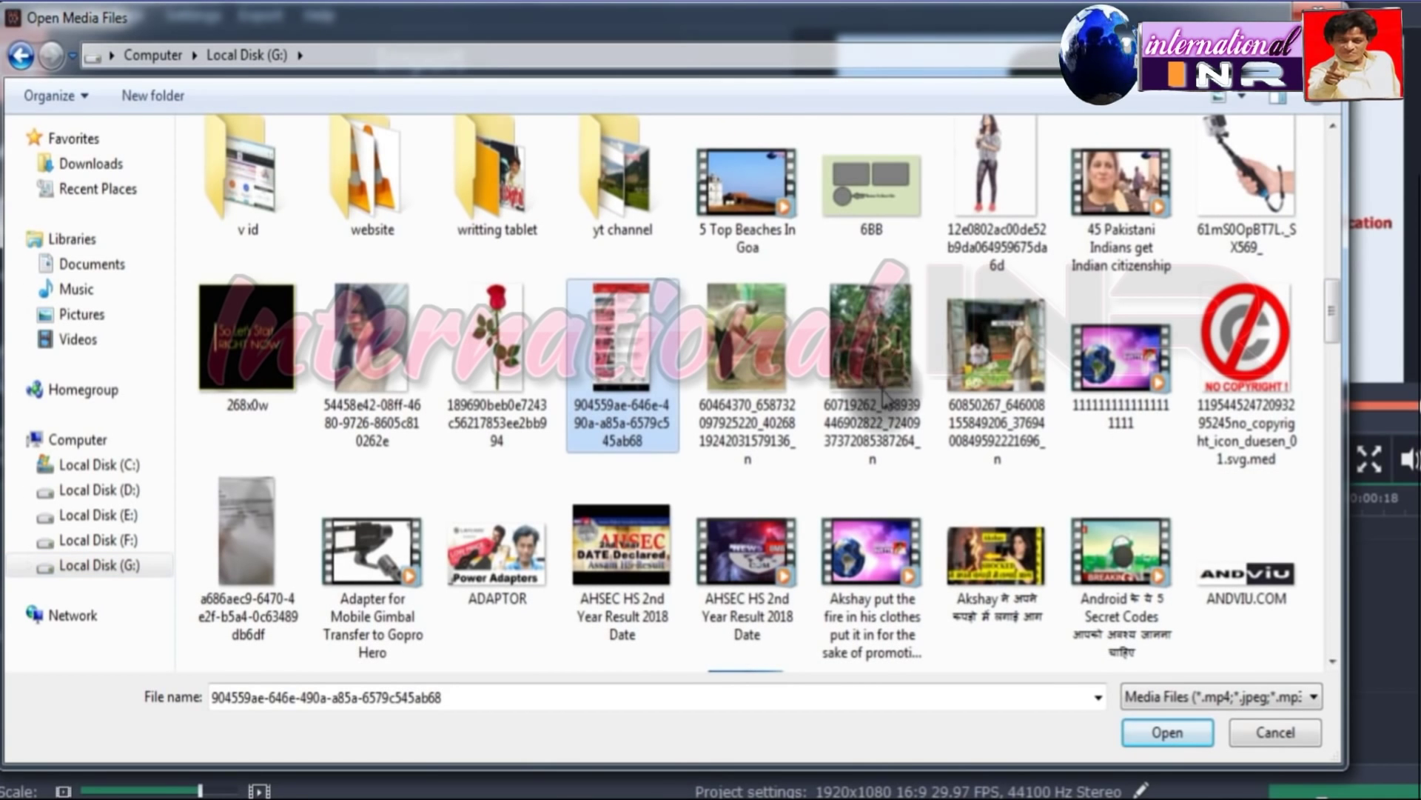
{"action": "left_click_drag", "start_coordinate": [1332, 333], "coordinate": [1329, 389]}
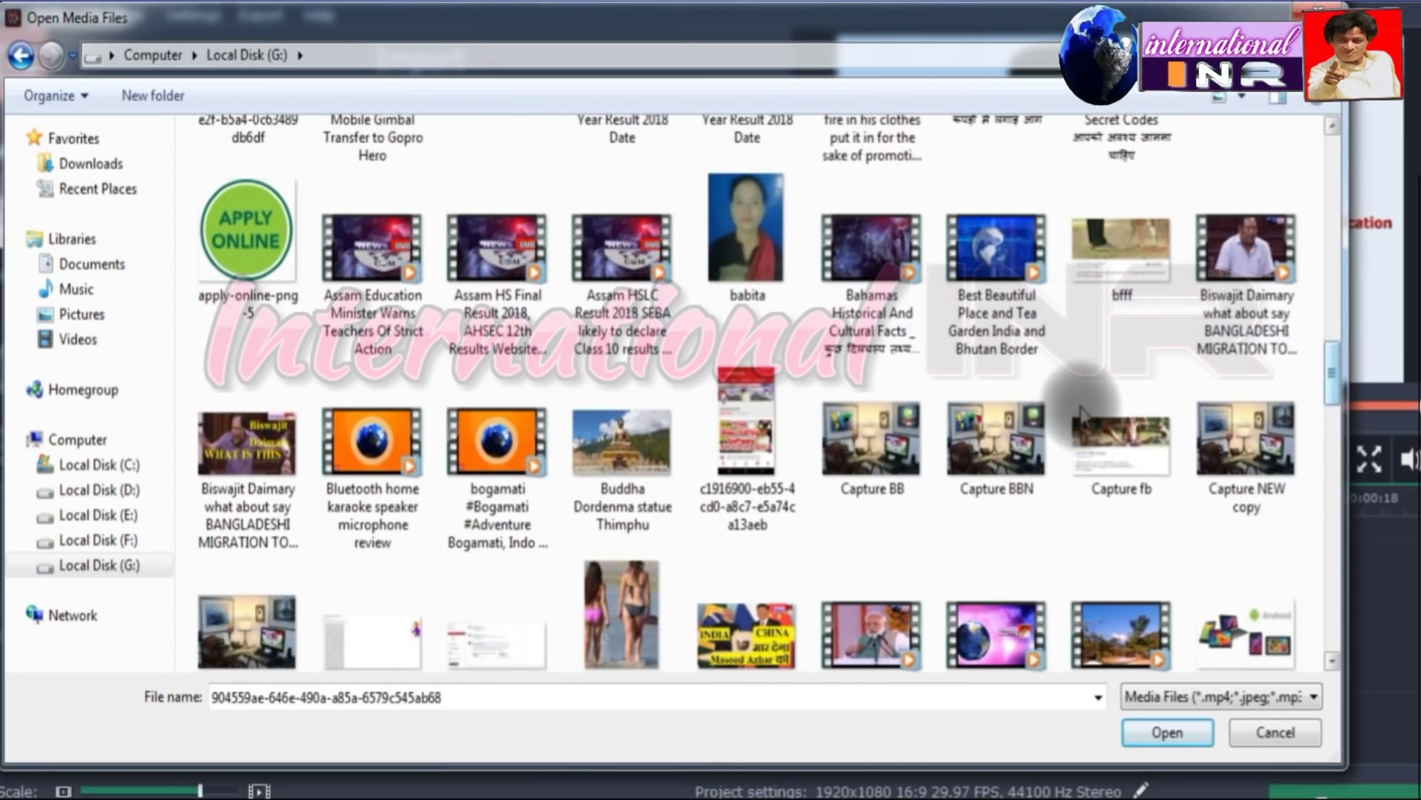
{"action": "left_click", "coordinate": [751, 426], "text": "ctrl"}
{"action": "left_click", "coordinate": [1164, 737]}
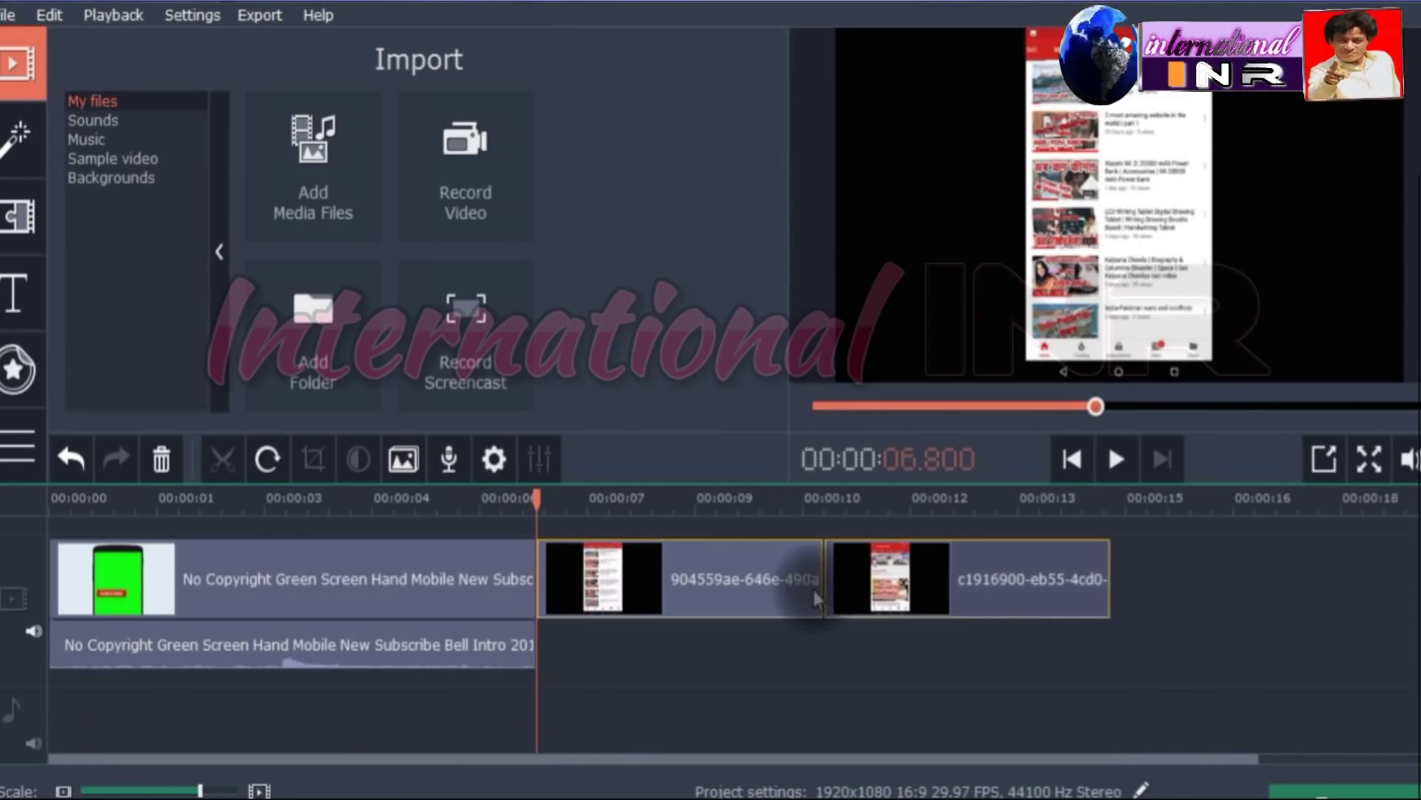
Reorder the timeline so the c1916900 screenshot comes before the 904559ae one, and put the playhead at the end of the last clip
{"action": "left_click", "coordinate": [898, 601]}
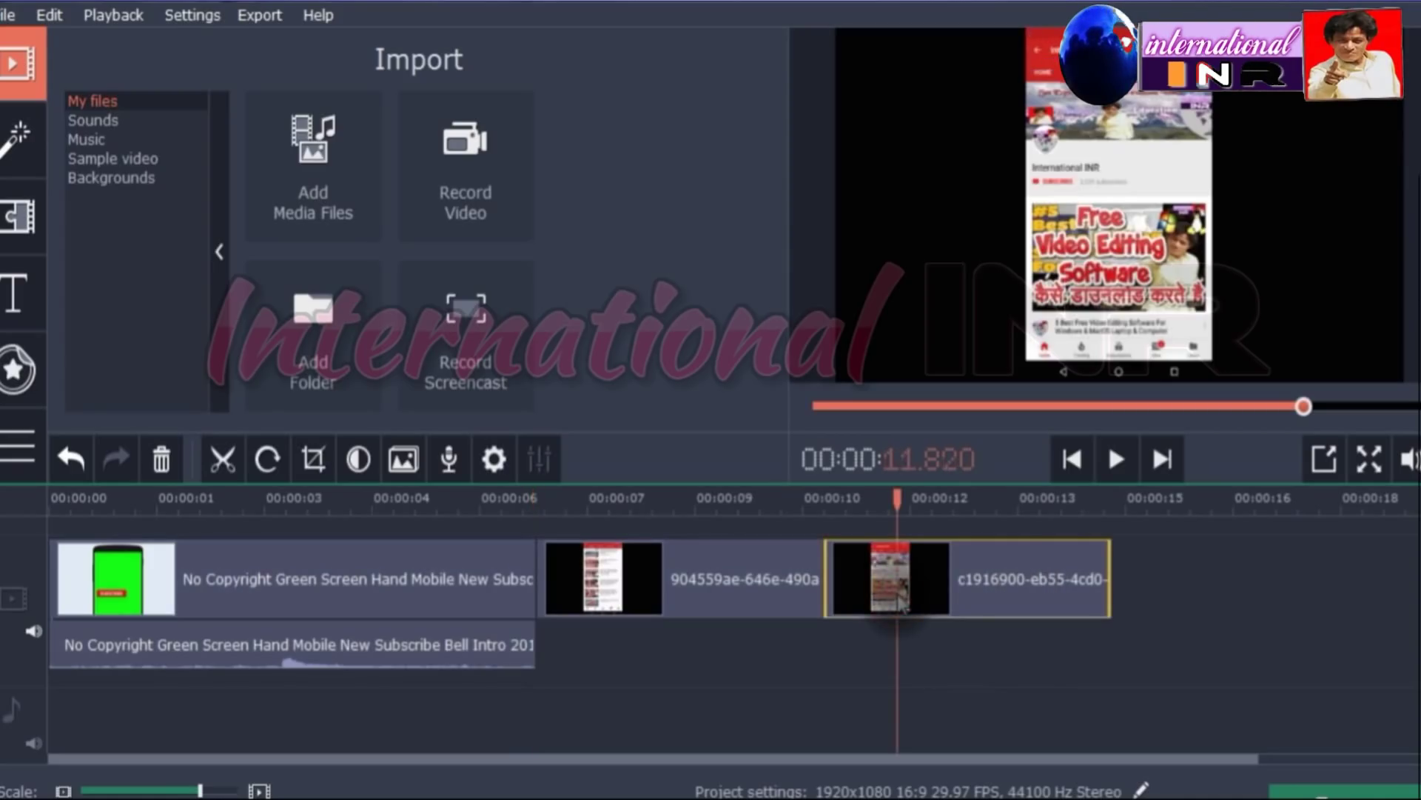
{"action": "left_click", "coordinate": [647, 582]}
{"action": "left_click", "coordinate": [990, 581]}
{"action": "left_click_drag", "start_coordinate": [990, 582], "coordinate": [667, 584]}
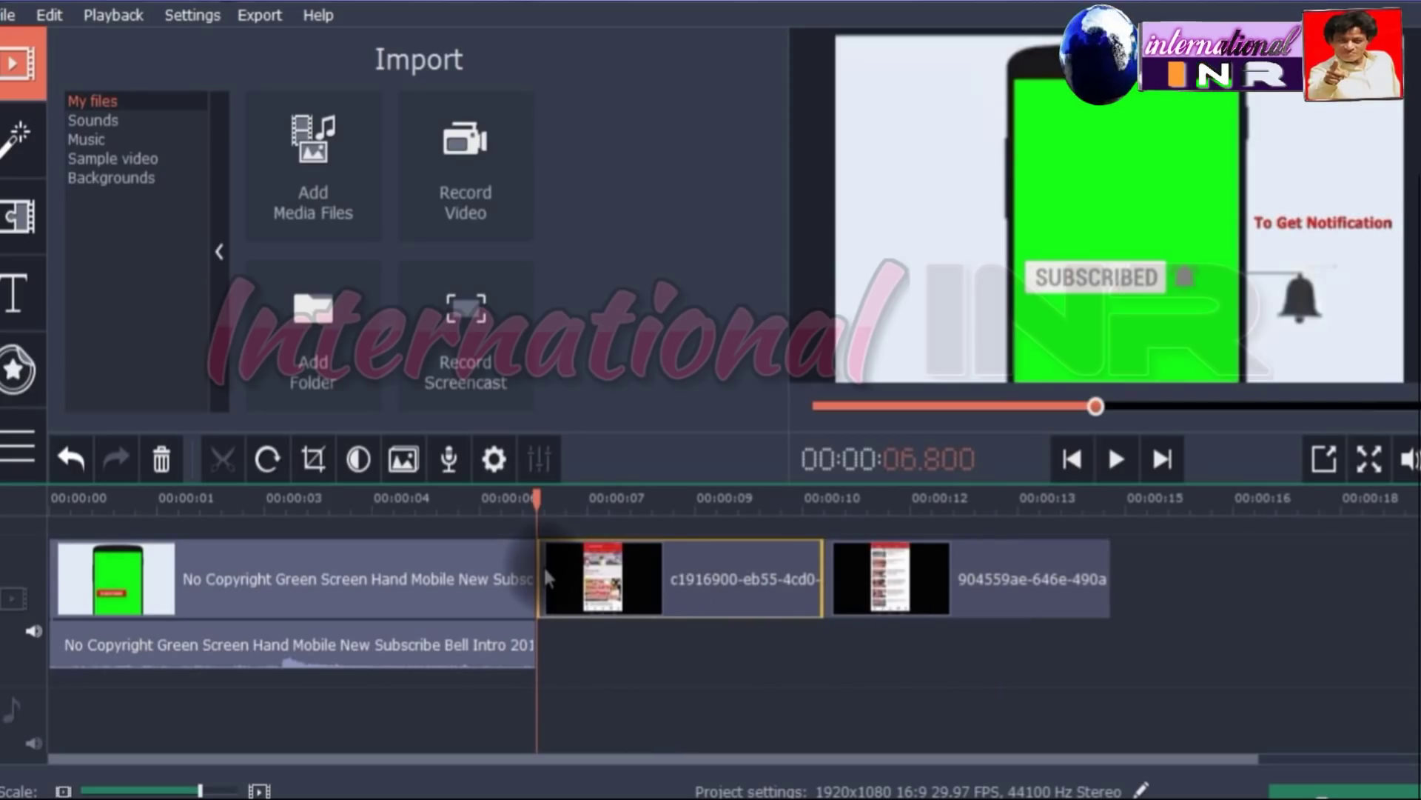
{"action": "left_click_drag", "start_coordinate": [617, 523], "coordinate": [1206, 572]}
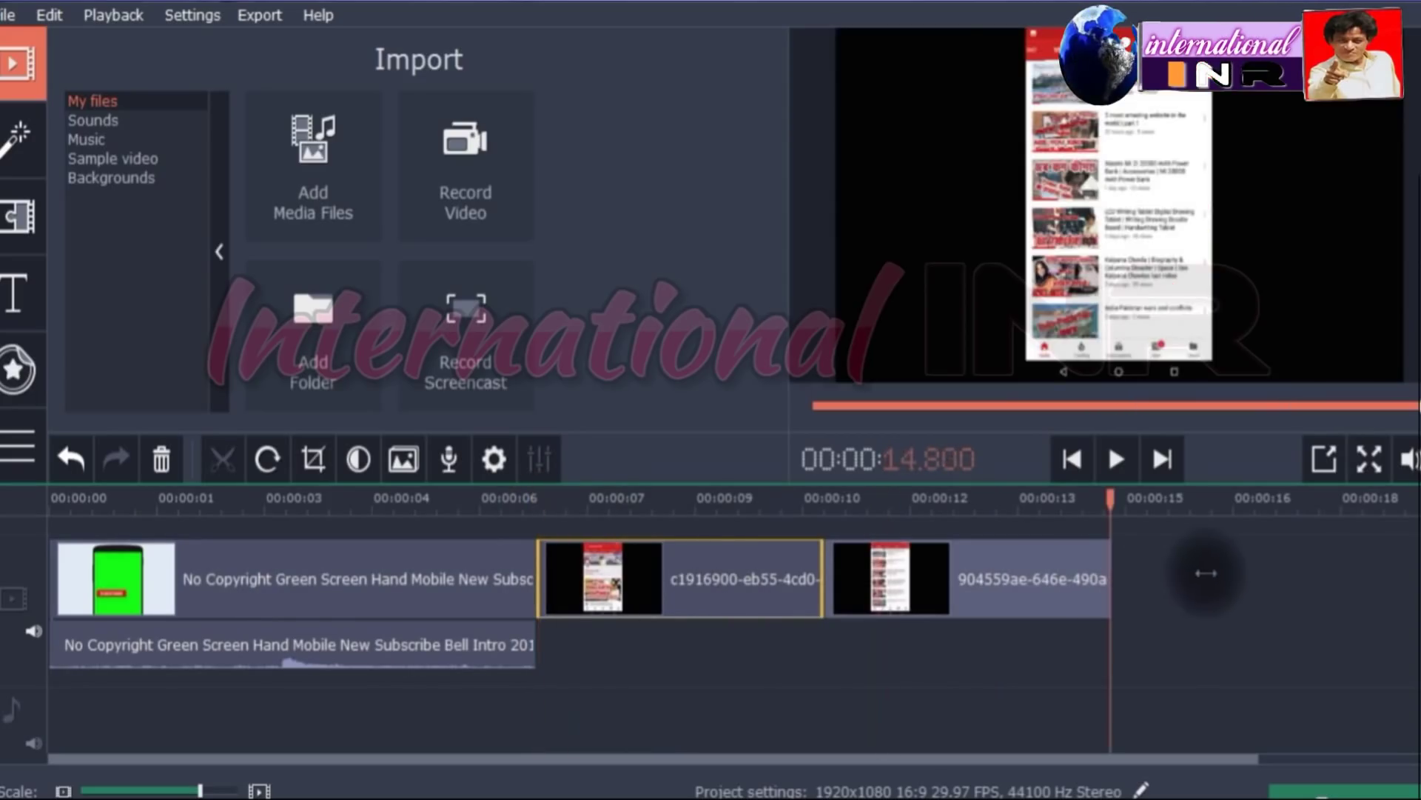
{"action": "left_click", "coordinate": [1242, 598]}
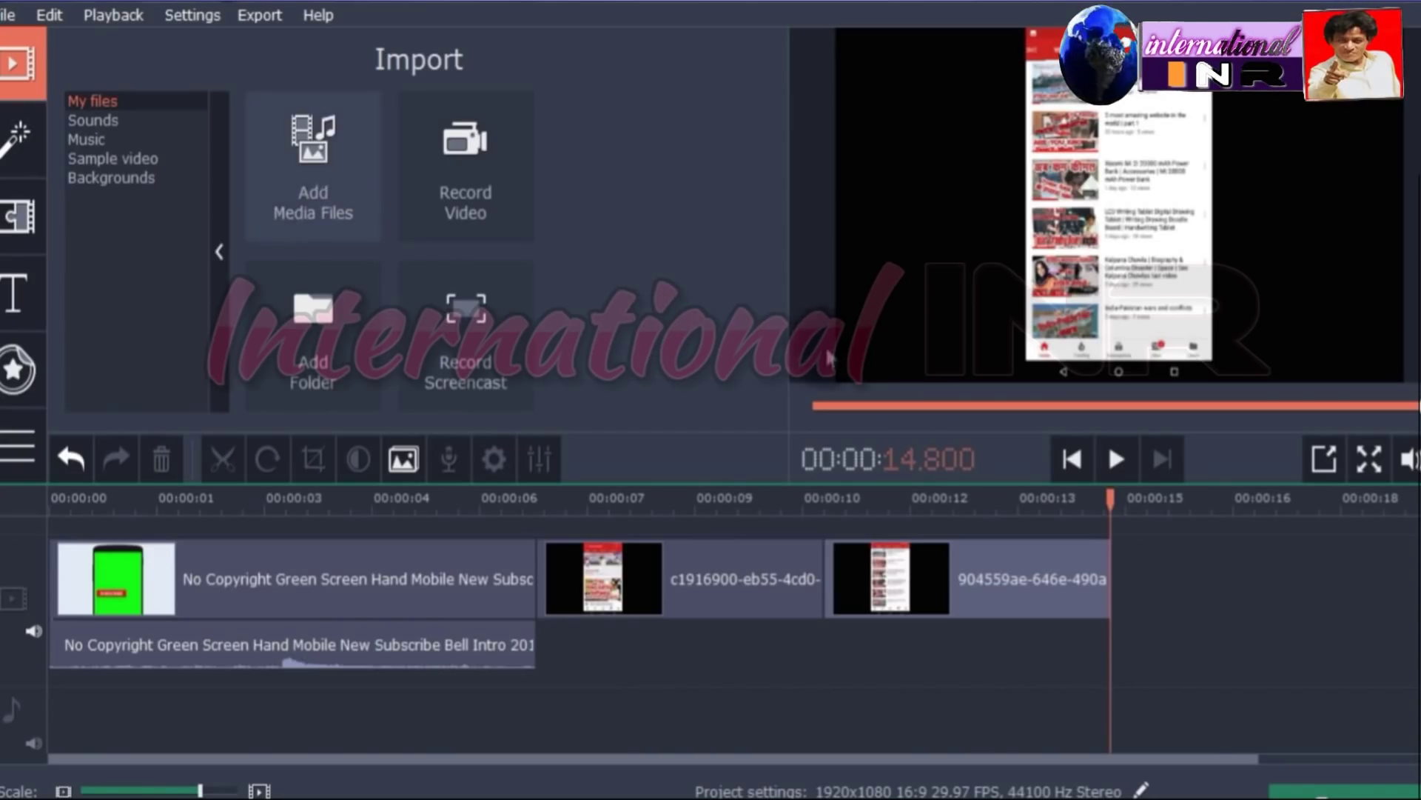
{"action": "left_click", "coordinate": [343, 175]}
{"action": "left_click_drag", "start_coordinate": [1330, 200], "coordinate": [1312, 636]}
{"action": "double_click", "coordinate": [241, 588]}
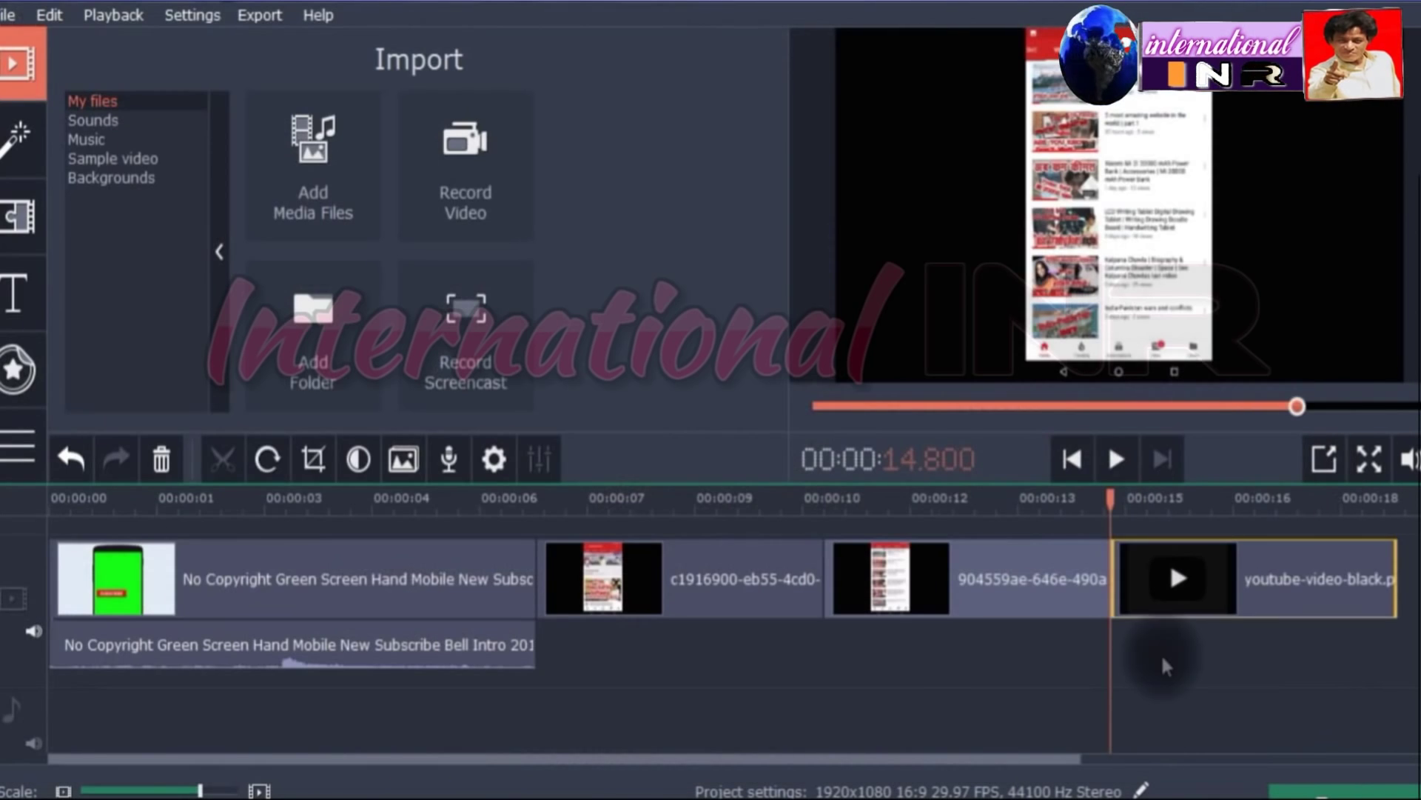
{"action": "left_click", "coordinate": [1194, 600]}
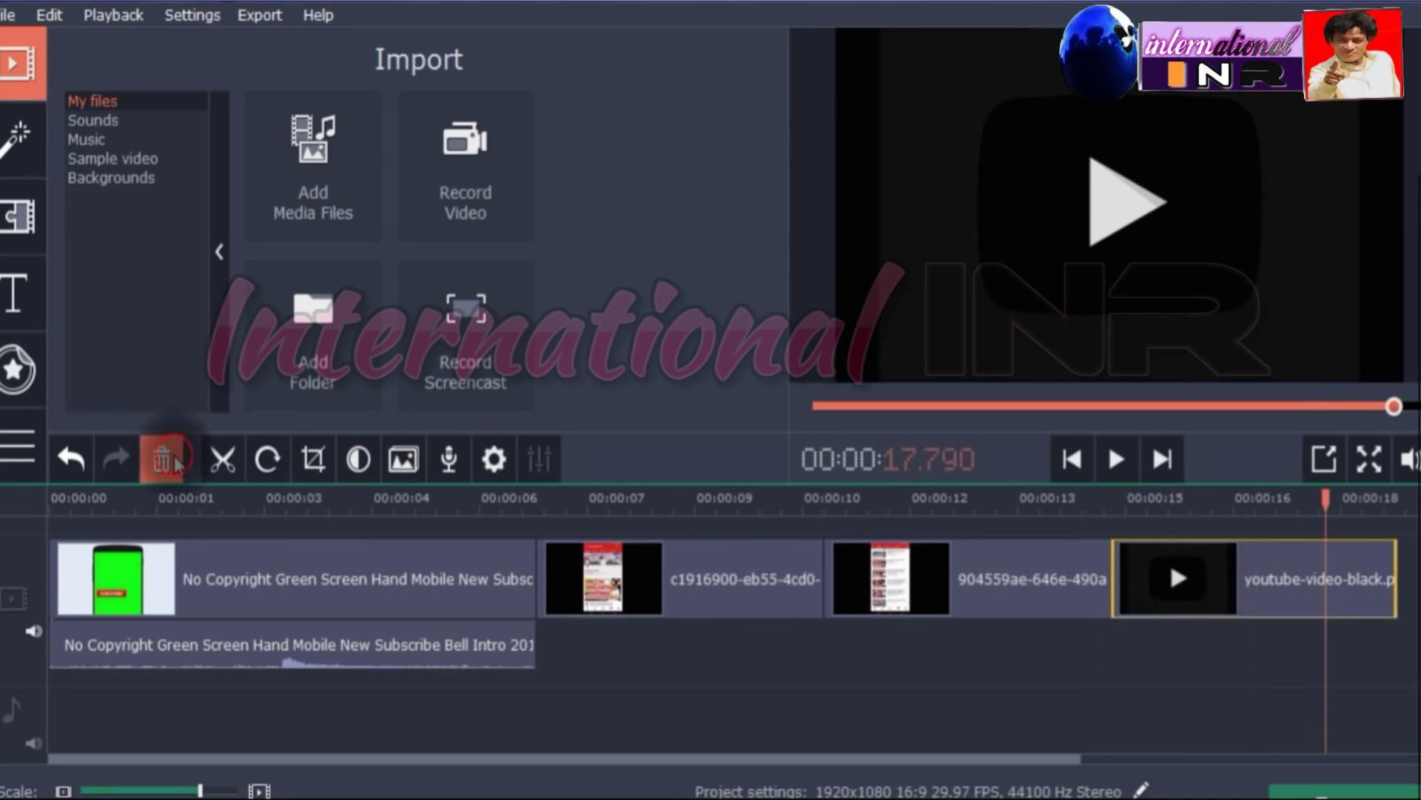
{"action": "left_click", "coordinate": [162, 459]}
Import the Untitled image from the New folder directory on Local Disk (G:) at the end of the timeline
{"action": "left_click", "coordinate": [313, 163]}
{"action": "double_click", "coordinate": [873, 418]}
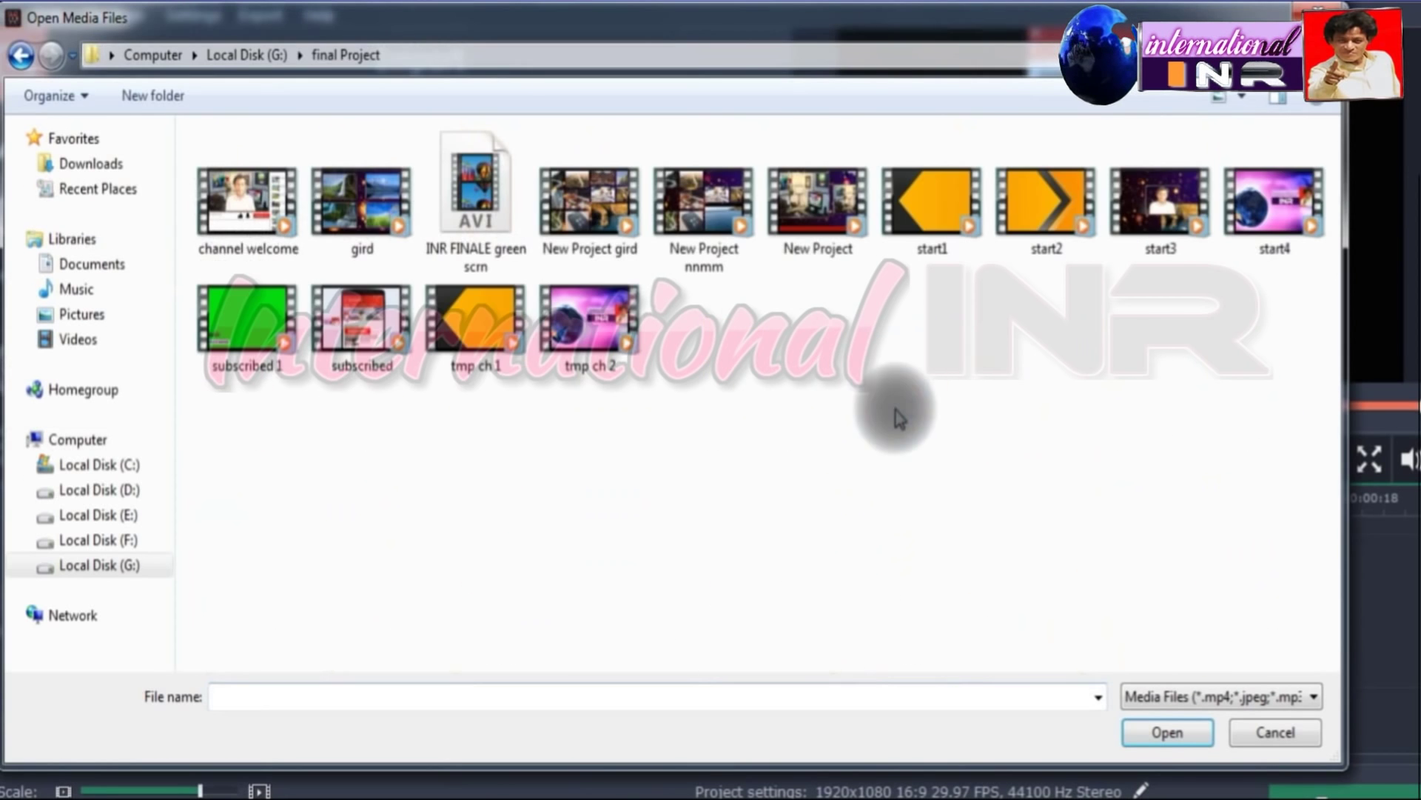
{"action": "left_click", "coordinate": [246, 55]}
{"action": "scroll", "coordinate": [1297, 314], "scroll_direction": "down", "scroll_amount": 5}
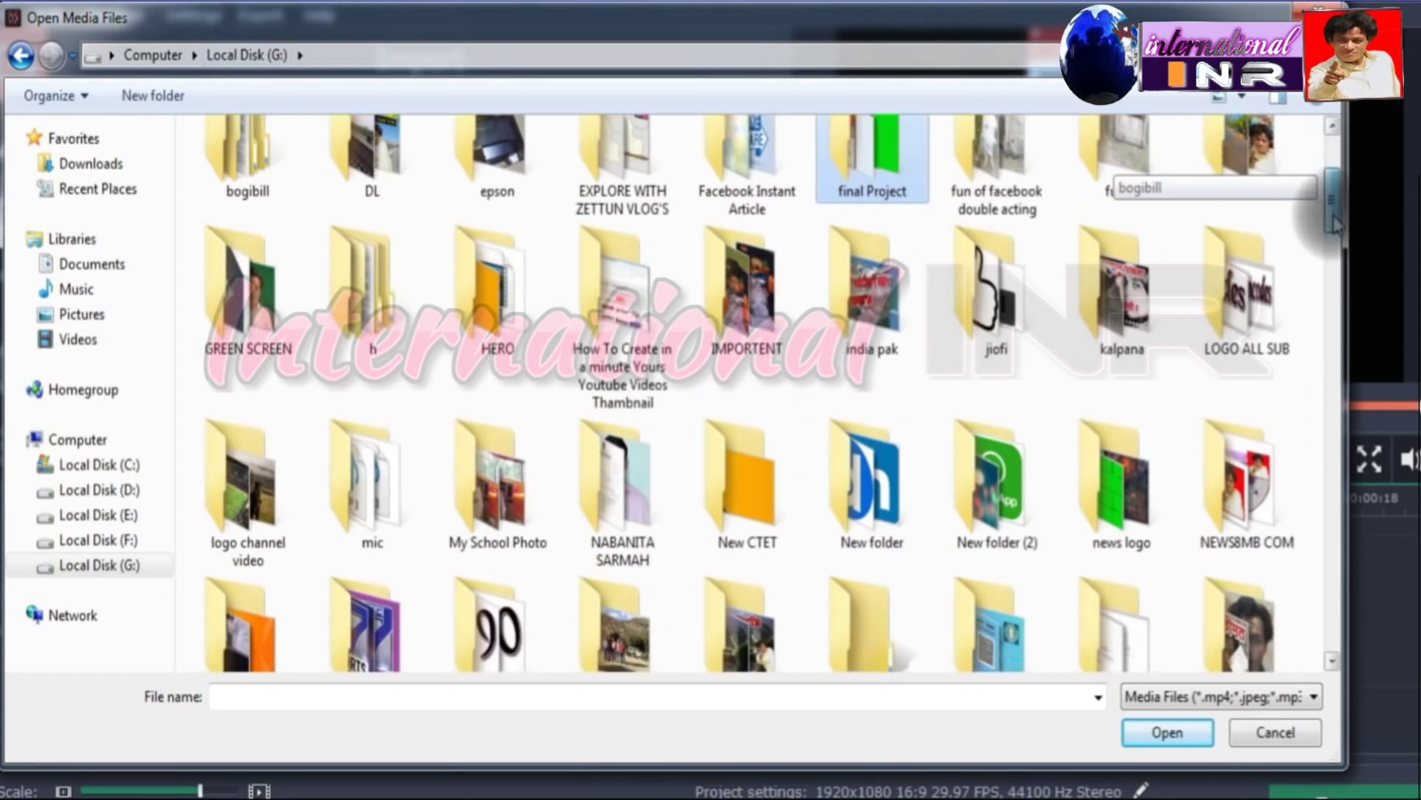
{"action": "double_click", "coordinate": [872, 378]}
{"action": "scroll", "coordinate": [1258, 481], "scroll_direction": "down", "scroll_amount": 4}
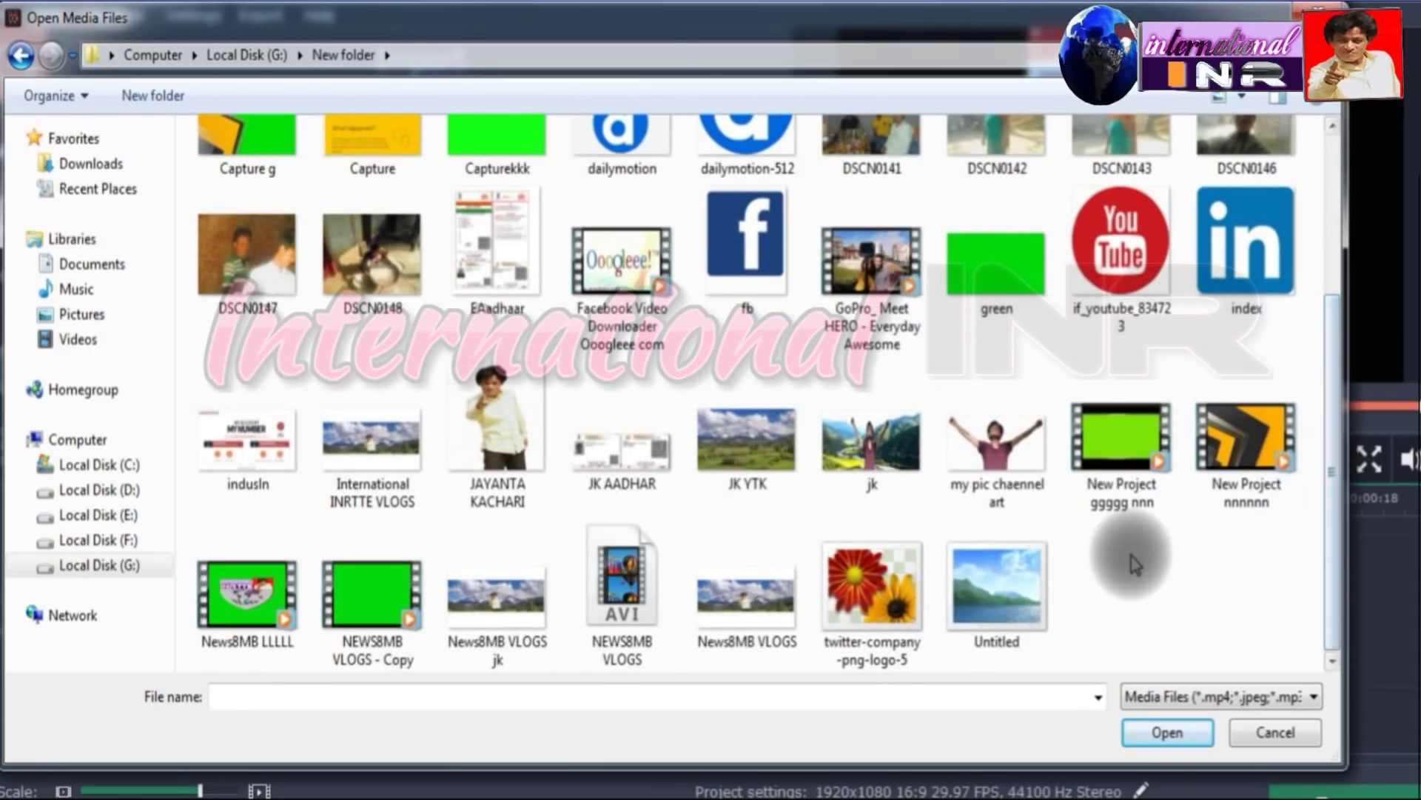
{"action": "left_click", "coordinate": [1005, 629]}
{"action": "left_click", "coordinate": [1169, 729]}
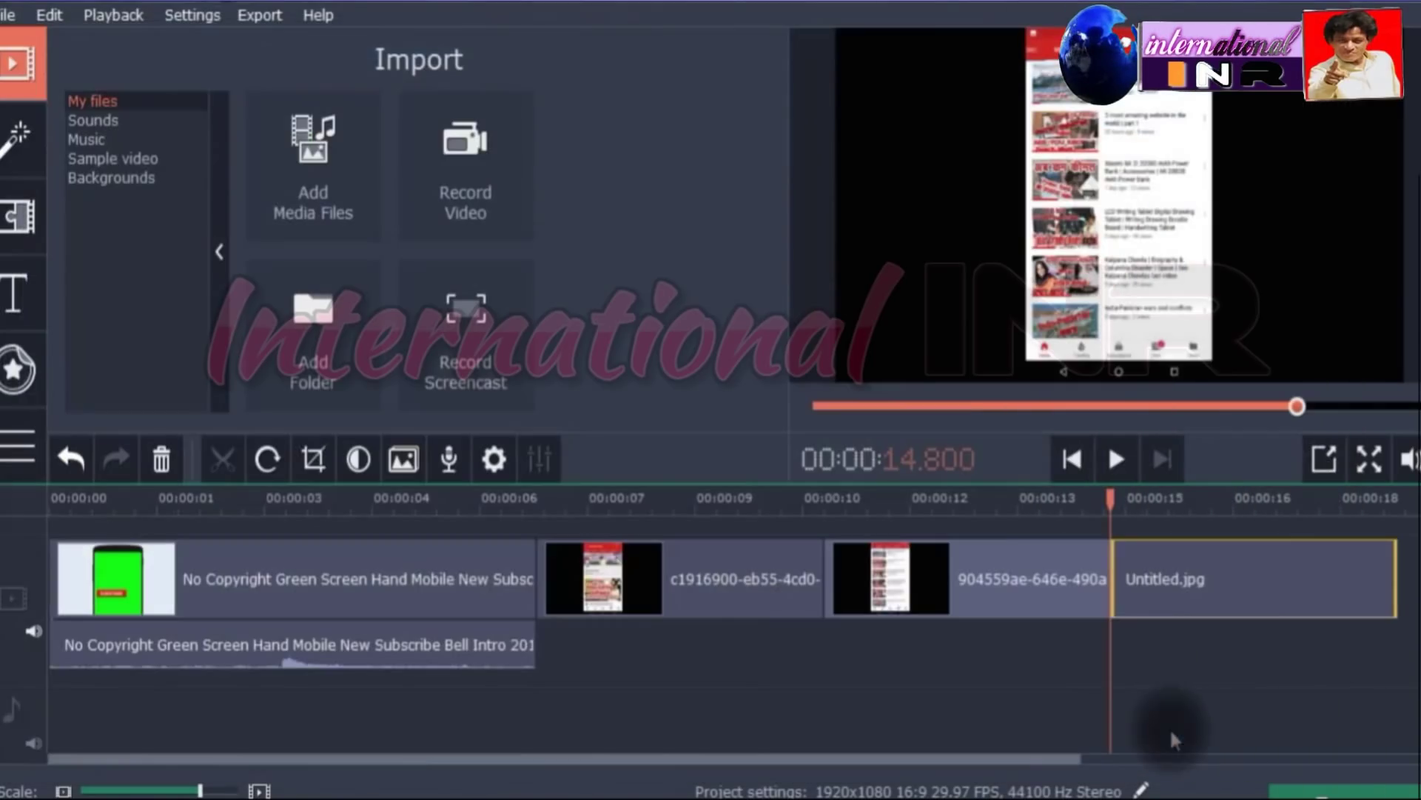
Crop the Untitled.jpg clip to its white middle area so it fills the video frame
{"action": "left_click", "coordinate": [1214, 573]}
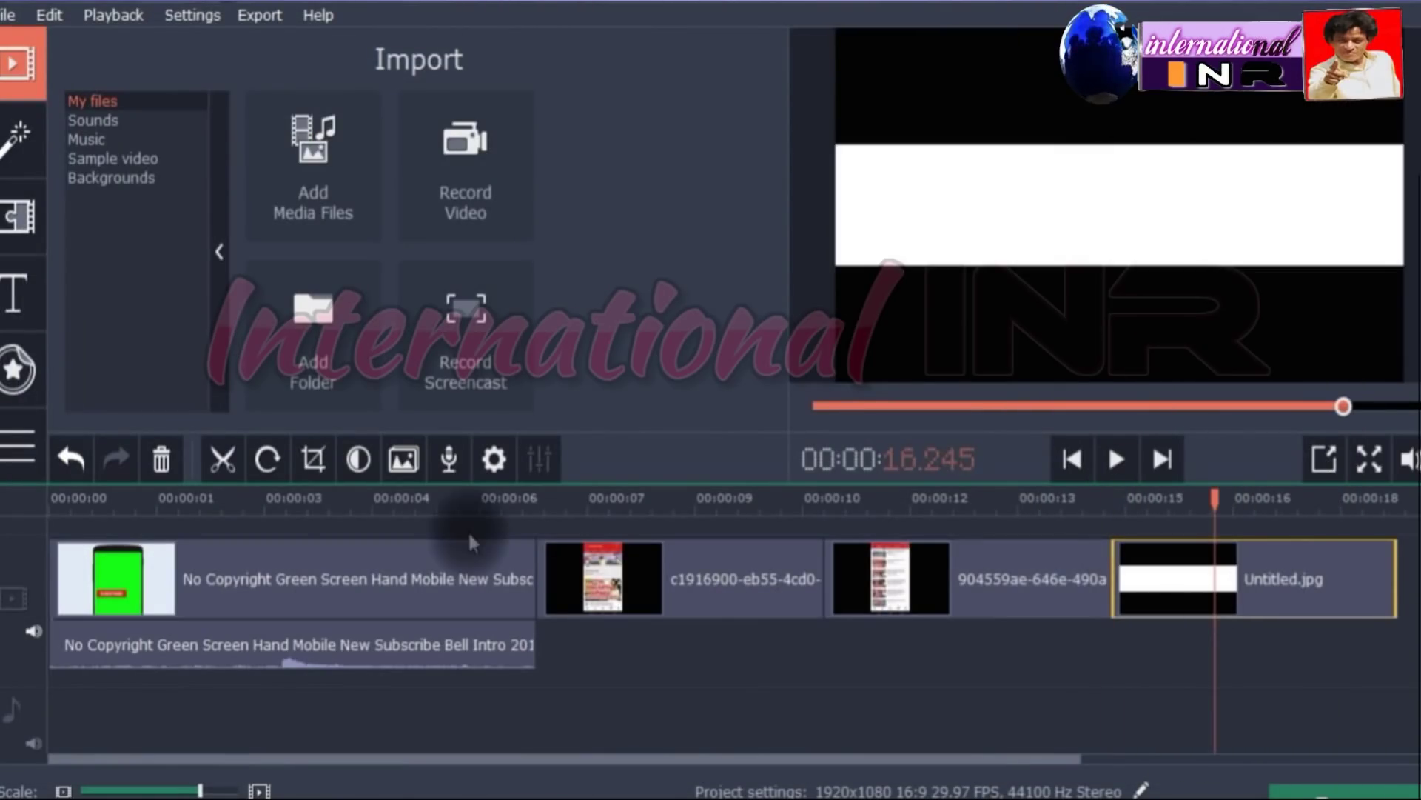
{"action": "left_click", "coordinate": [314, 459]}
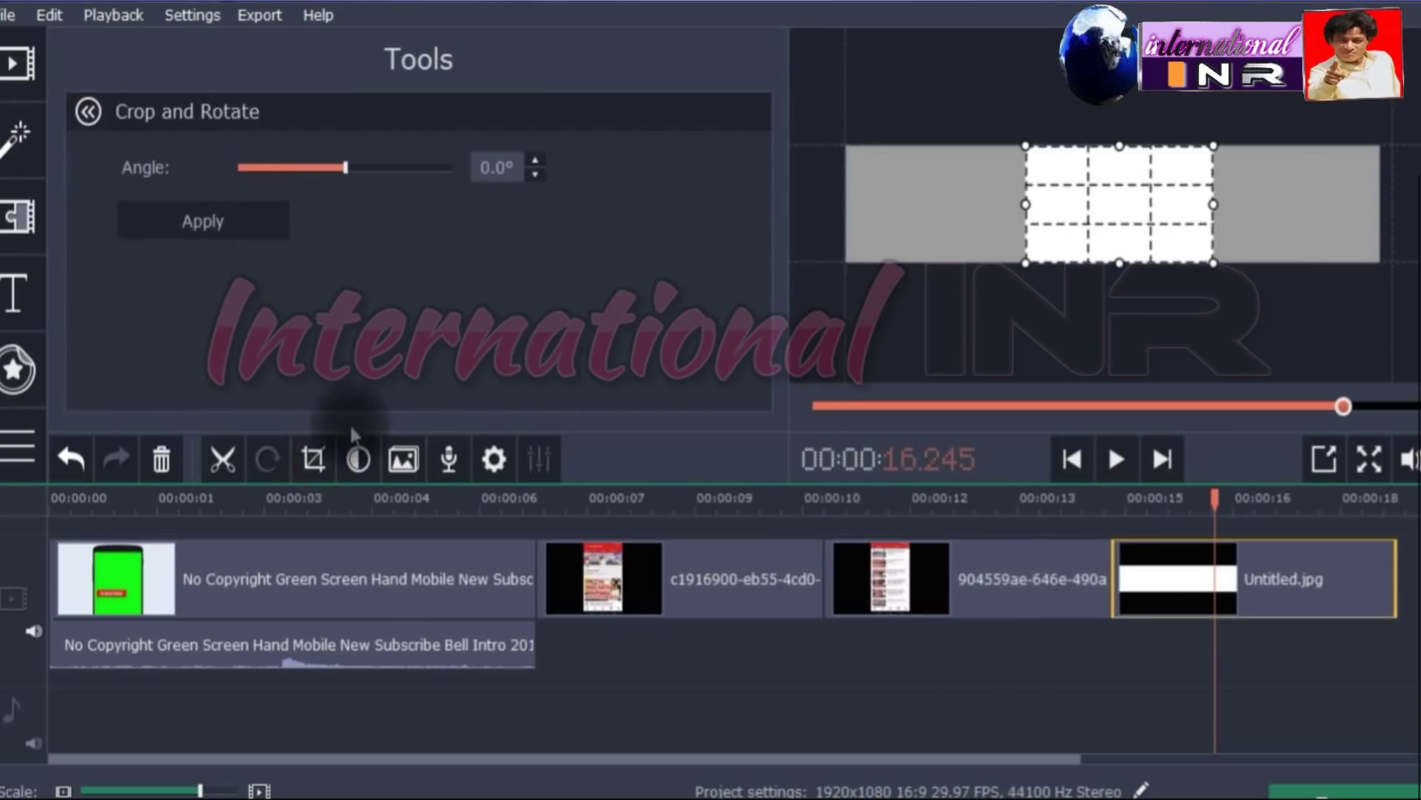
{"action": "left_click", "coordinate": [215, 221]}
{"action": "left_click", "coordinate": [1250, 641]}
Move the Untitled.jpg clip directly behind the green-screen subscribe clip, ahead of both phone screenshots
{"action": "left_click", "coordinate": [1185, 574]}
{"action": "left_click_drag", "start_coordinate": [1186, 574], "coordinate": [834, 639]}
{"action": "left_click", "coordinate": [863, 663]}
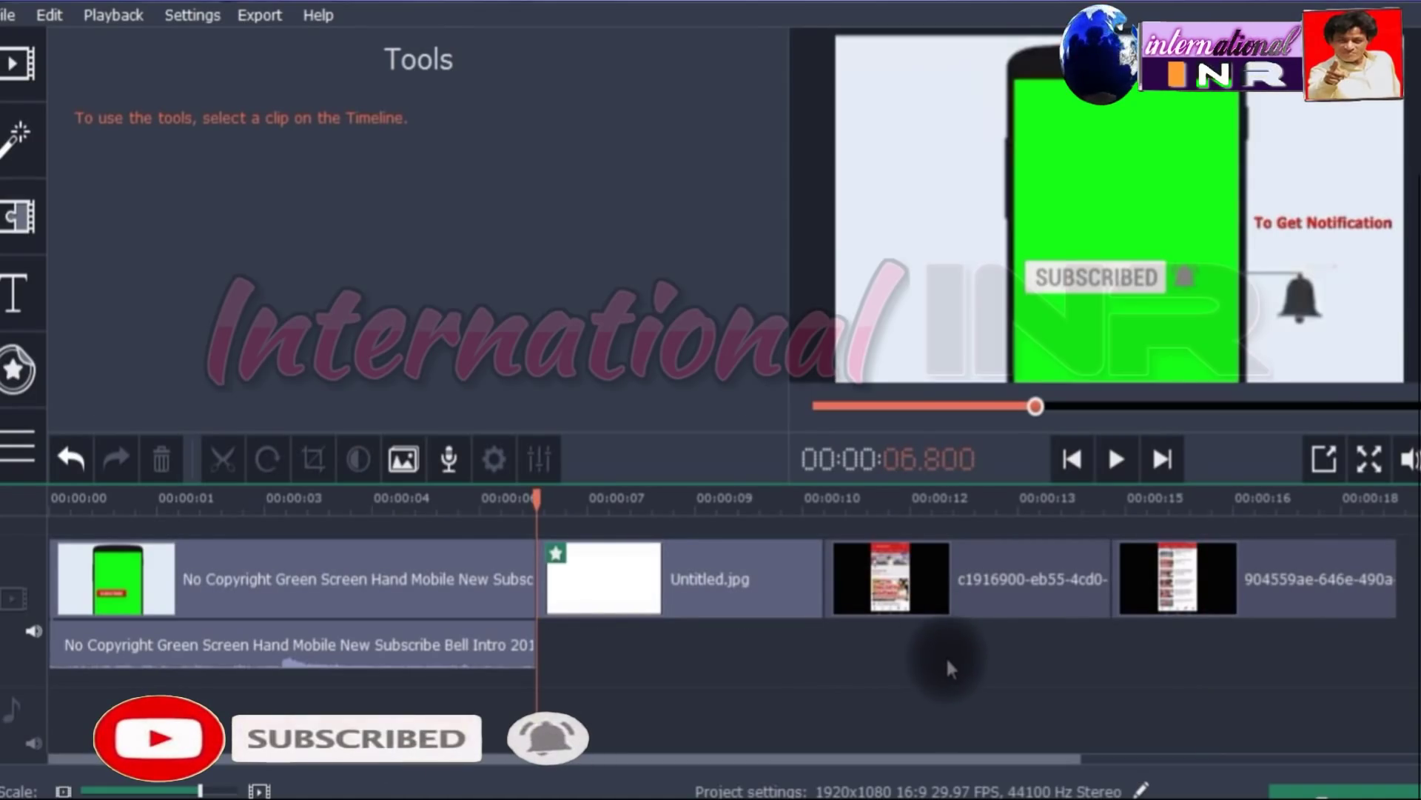
Reopen the crop of the white Untitled.jpg clip and reapply it at a 0.0° angle
{"action": "left_click", "coordinate": [688, 585]}
{"action": "left_click", "coordinate": [763, 641]}
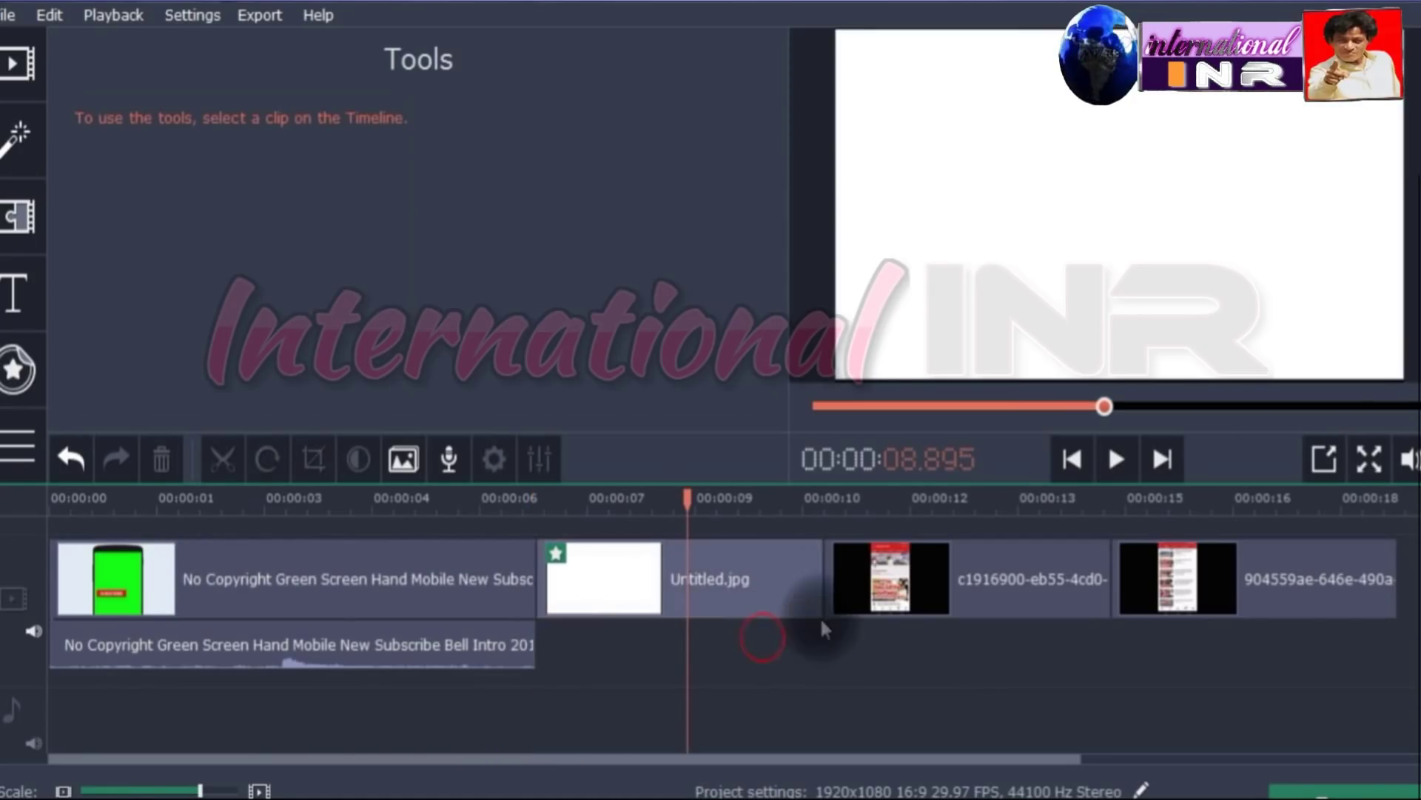
{"action": "left_click", "coordinate": [682, 574]}
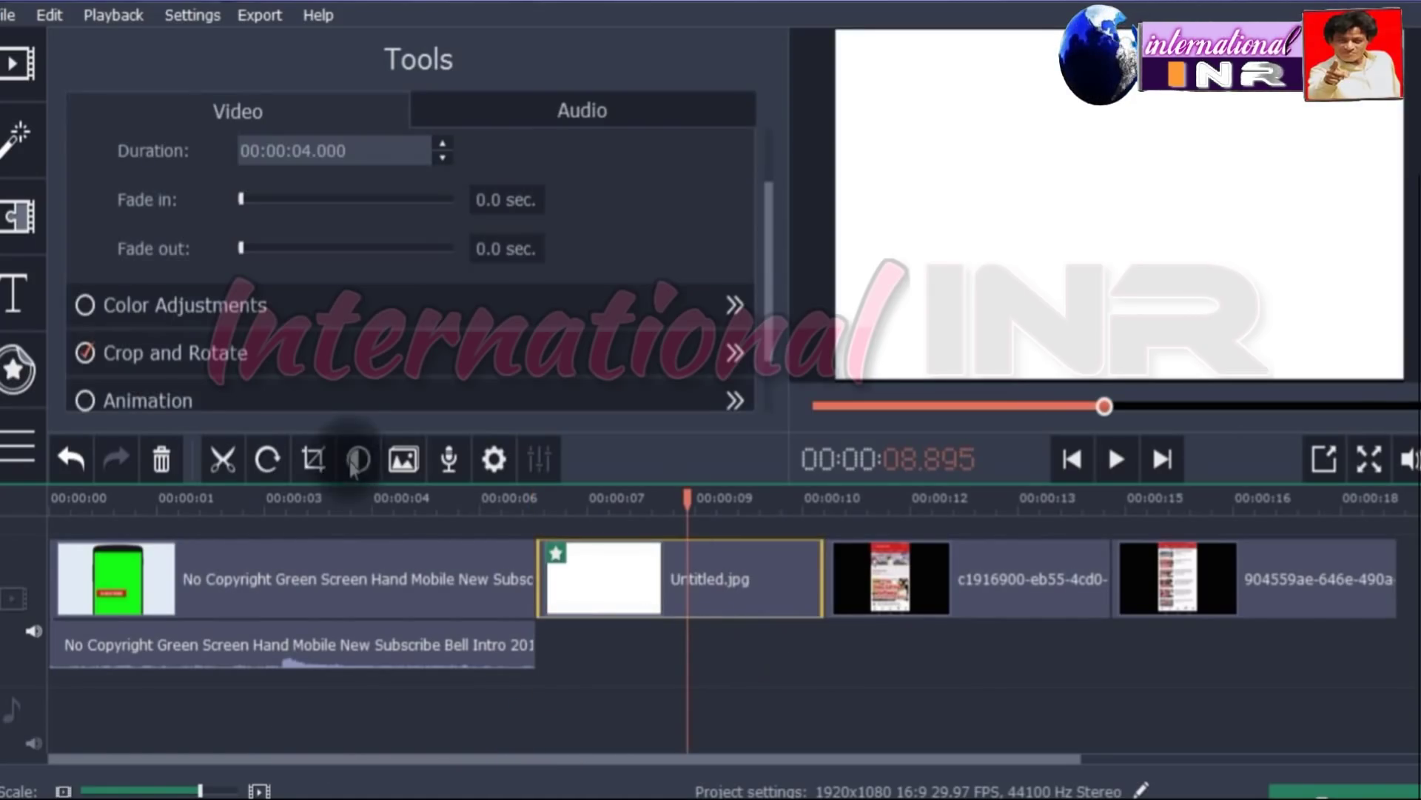
{"action": "left_click", "coordinate": [313, 459]}
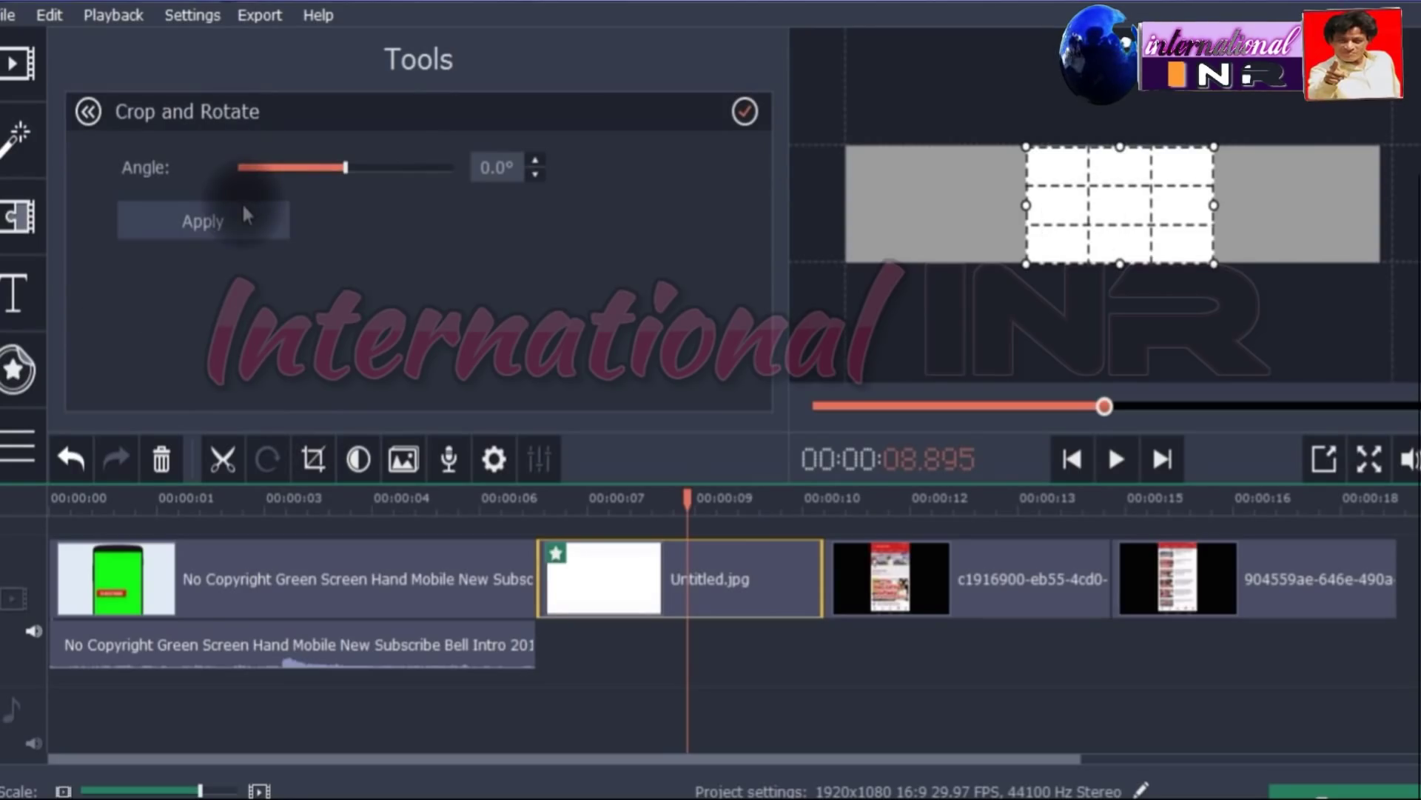
{"action": "left_click", "coordinate": [197, 223]}
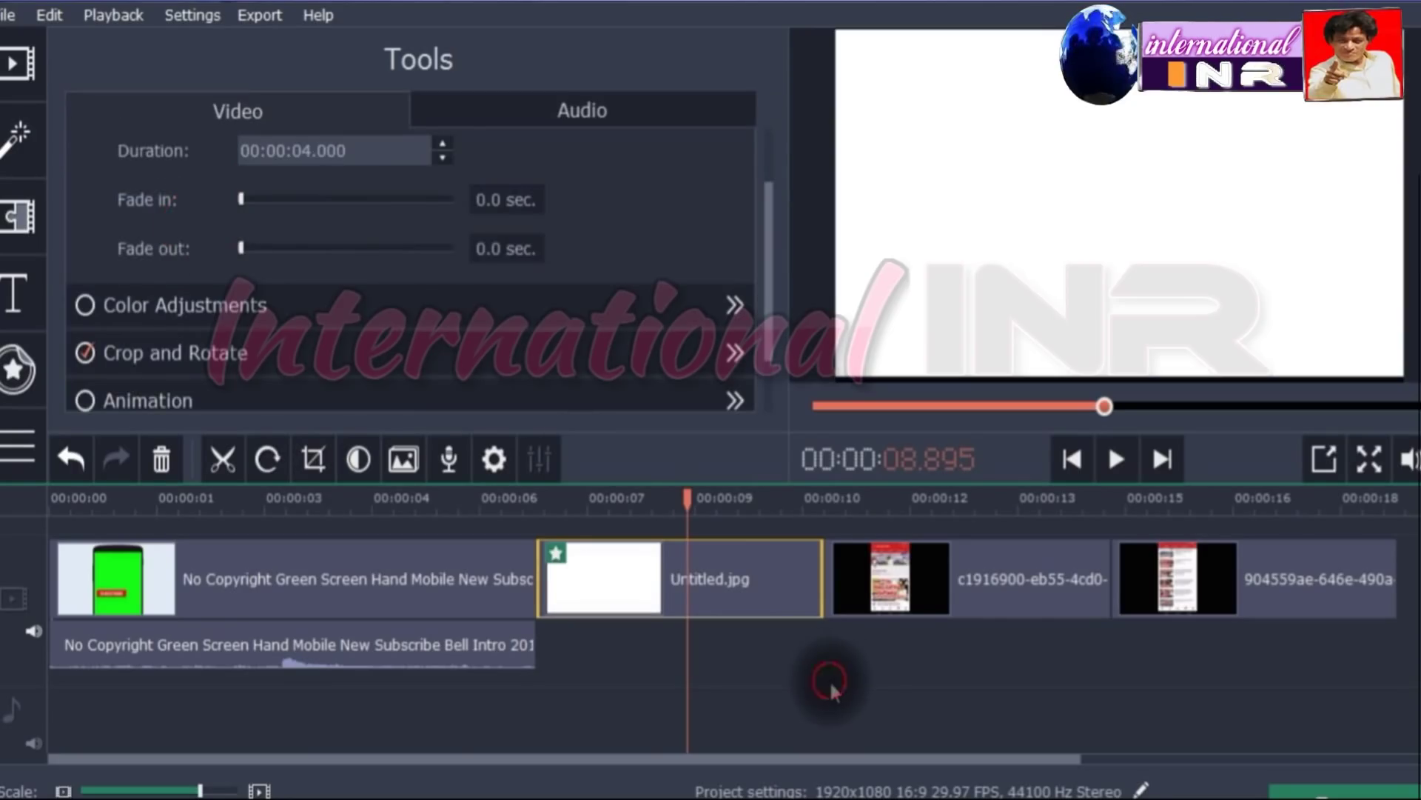
{"action": "left_click", "coordinate": [831, 682]}
Move the c1916900 screenshot to the overlay track above Untitled.jpg and extend Untitled.jpg to about 00:00:15.645
{"action": "left_click", "coordinate": [1015, 592]}
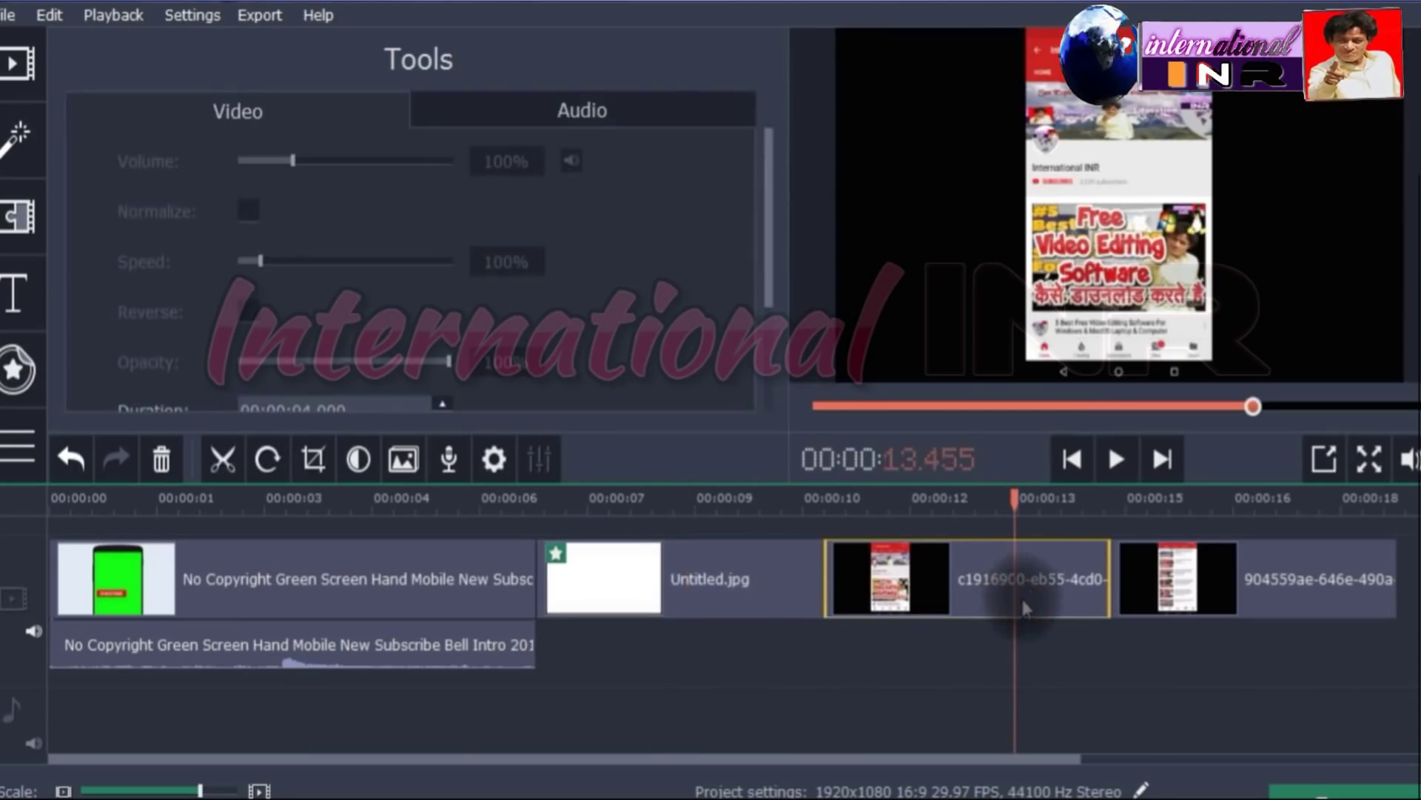
{"action": "left_click_drag", "start_coordinate": [1009, 586], "coordinate": [729, 587]}
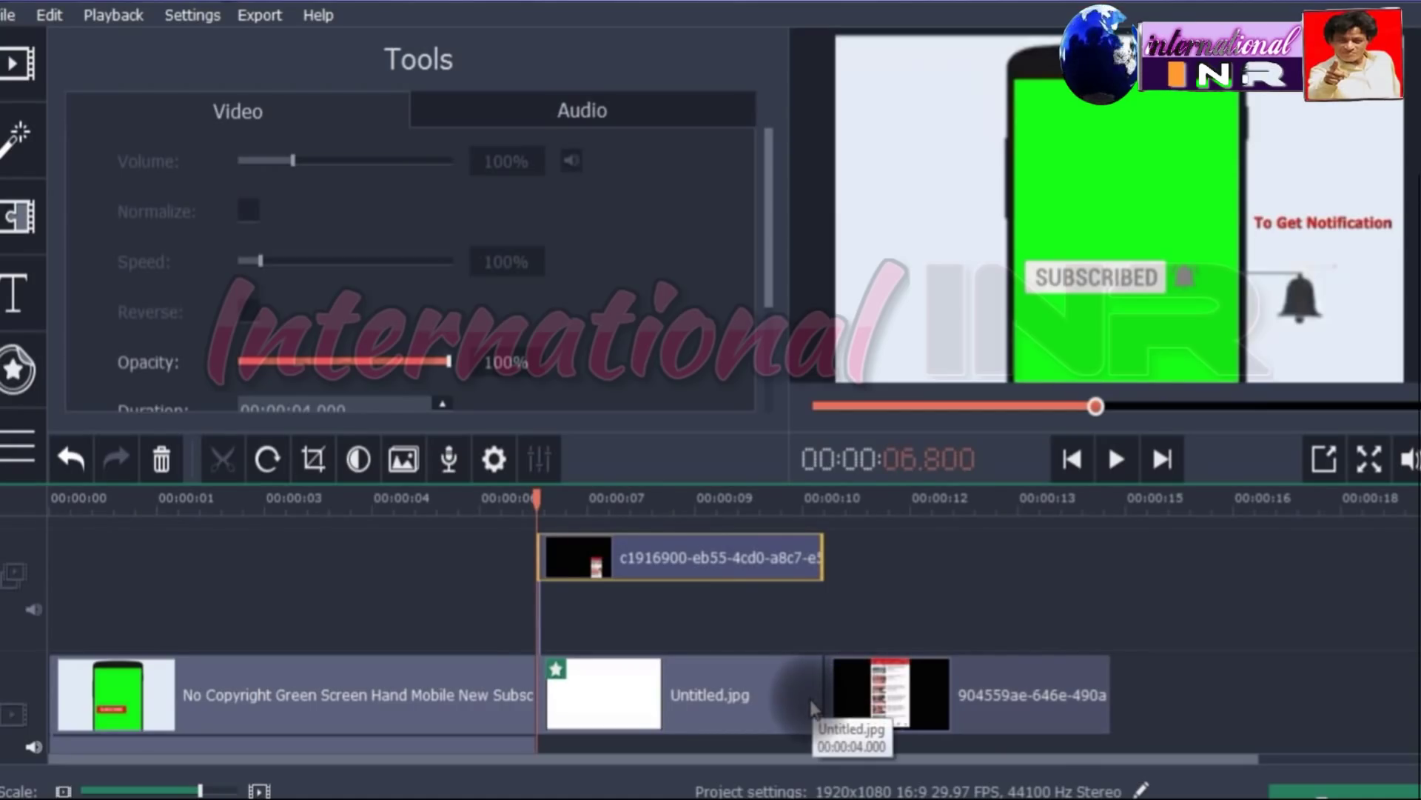
{"action": "left_click", "coordinate": [810, 700]}
{"action": "left_click_drag", "start_coordinate": [827, 700], "coordinate": [1169, 674]}
{"action": "left_click", "coordinate": [1038, 610]}
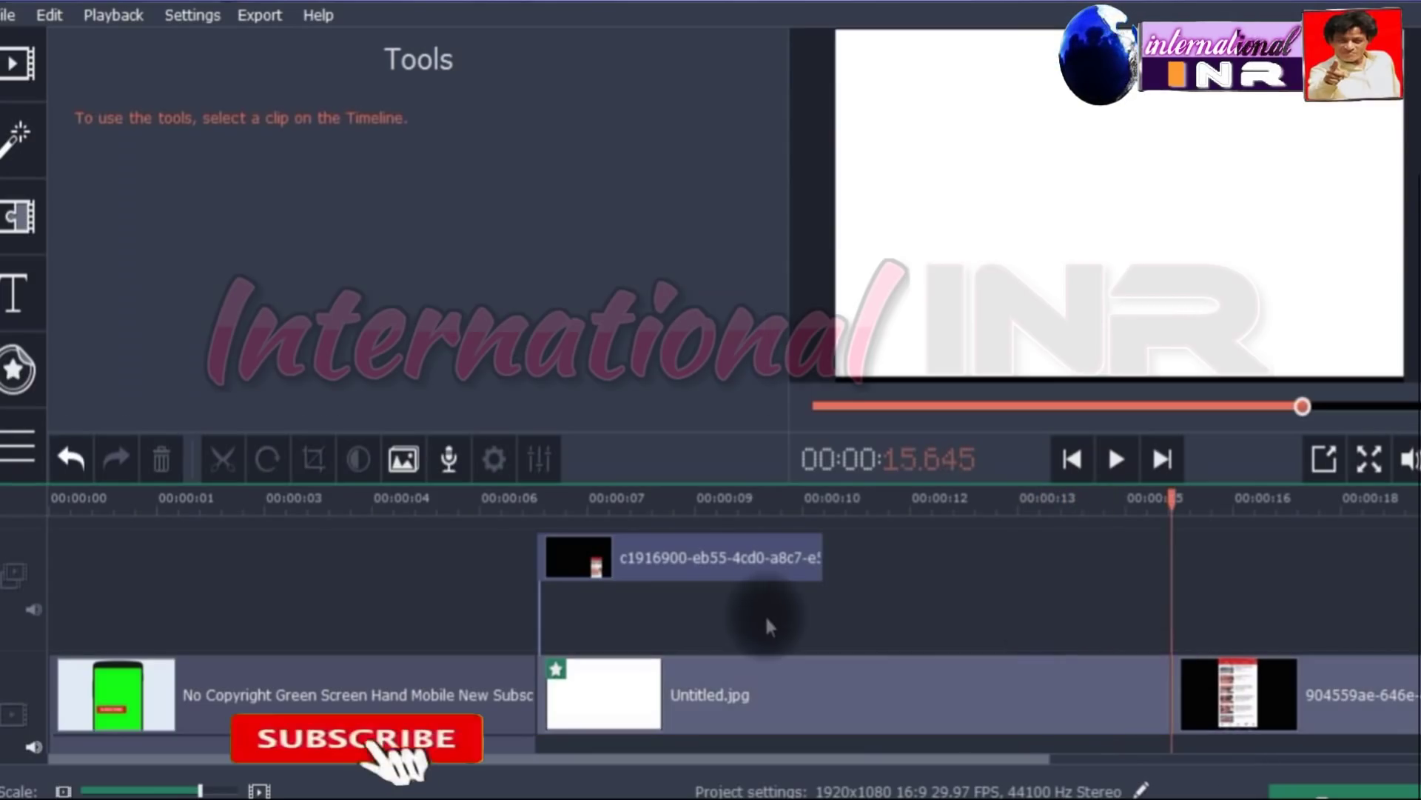
Crop the overlaid c1916900 screenshot in the detached preview to the area from its top edge down to the channel name International INR
{"action": "left_click", "coordinate": [698, 573]}
{"action": "double_click", "coordinate": [692, 572]}
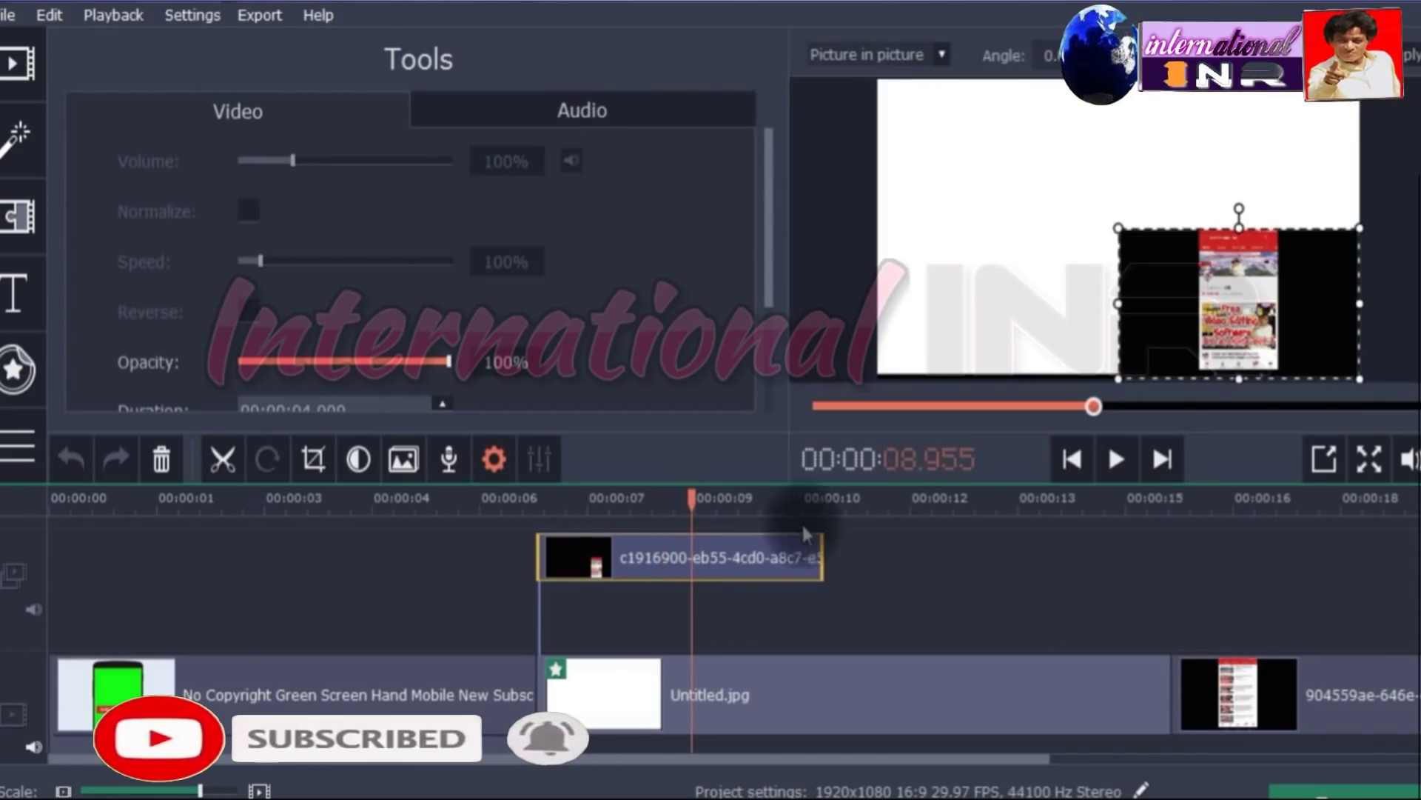
{"action": "left_click", "coordinate": [313, 459]}
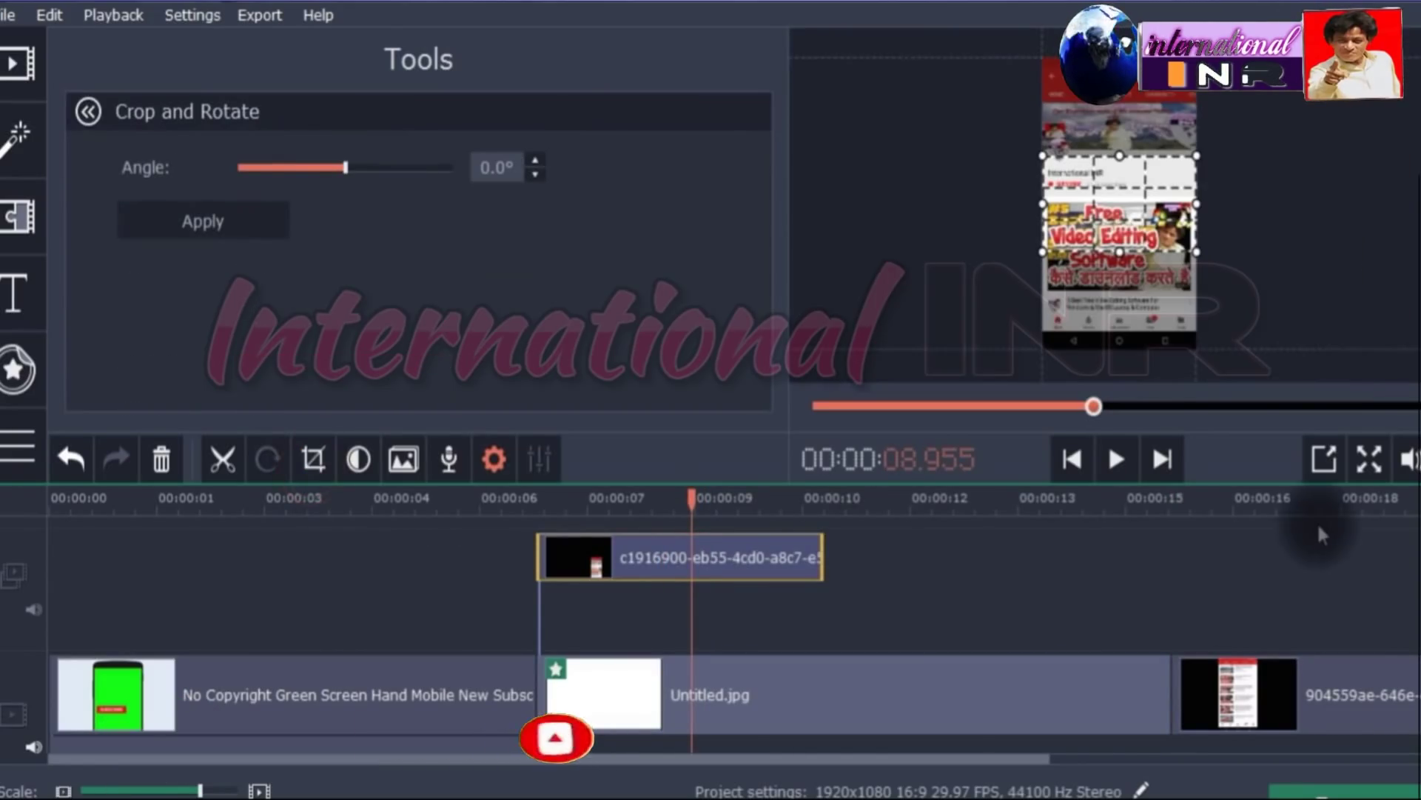
{"action": "left_click", "coordinate": [1324, 459]}
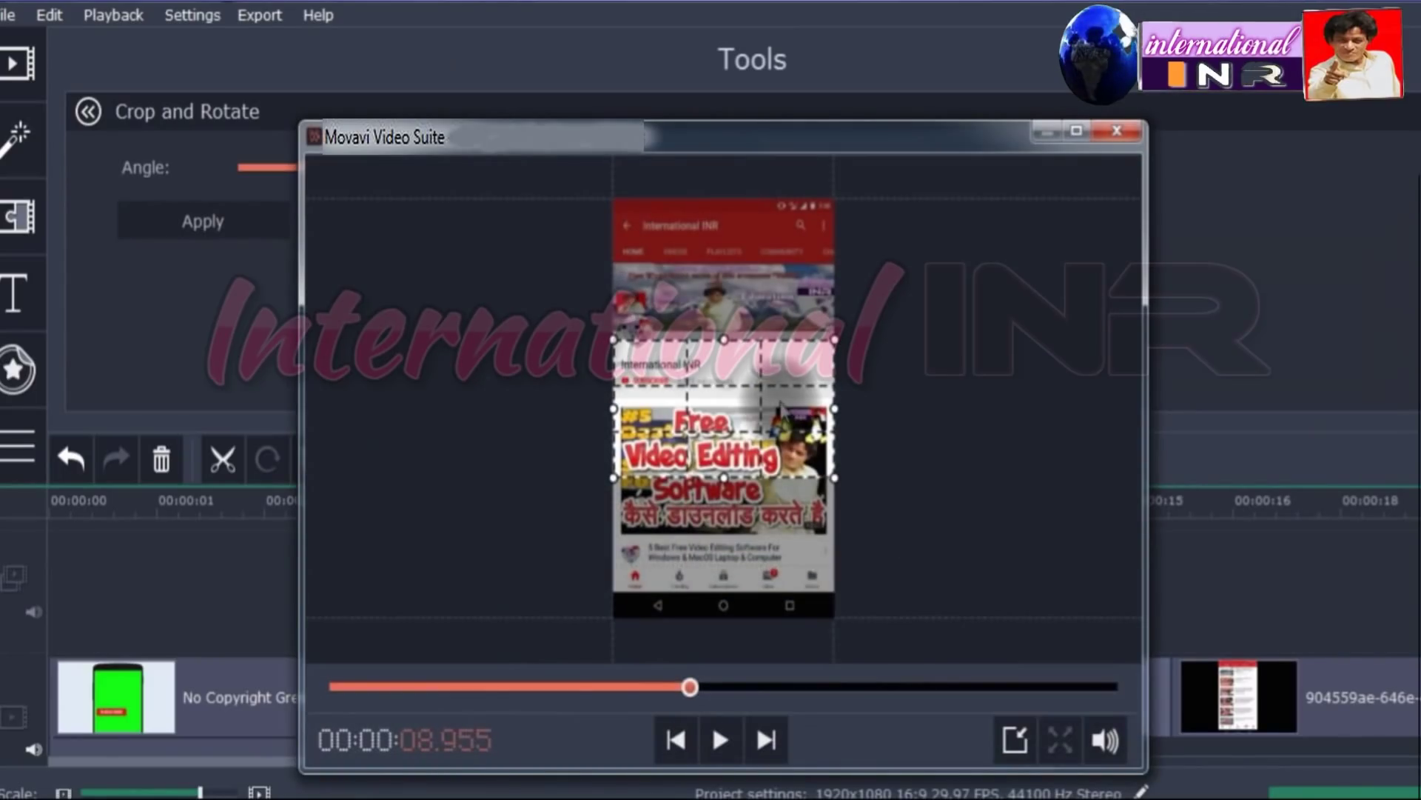
{"action": "left_click_drag", "start_coordinate": [724, 345], "coordinate": [730, 206]}
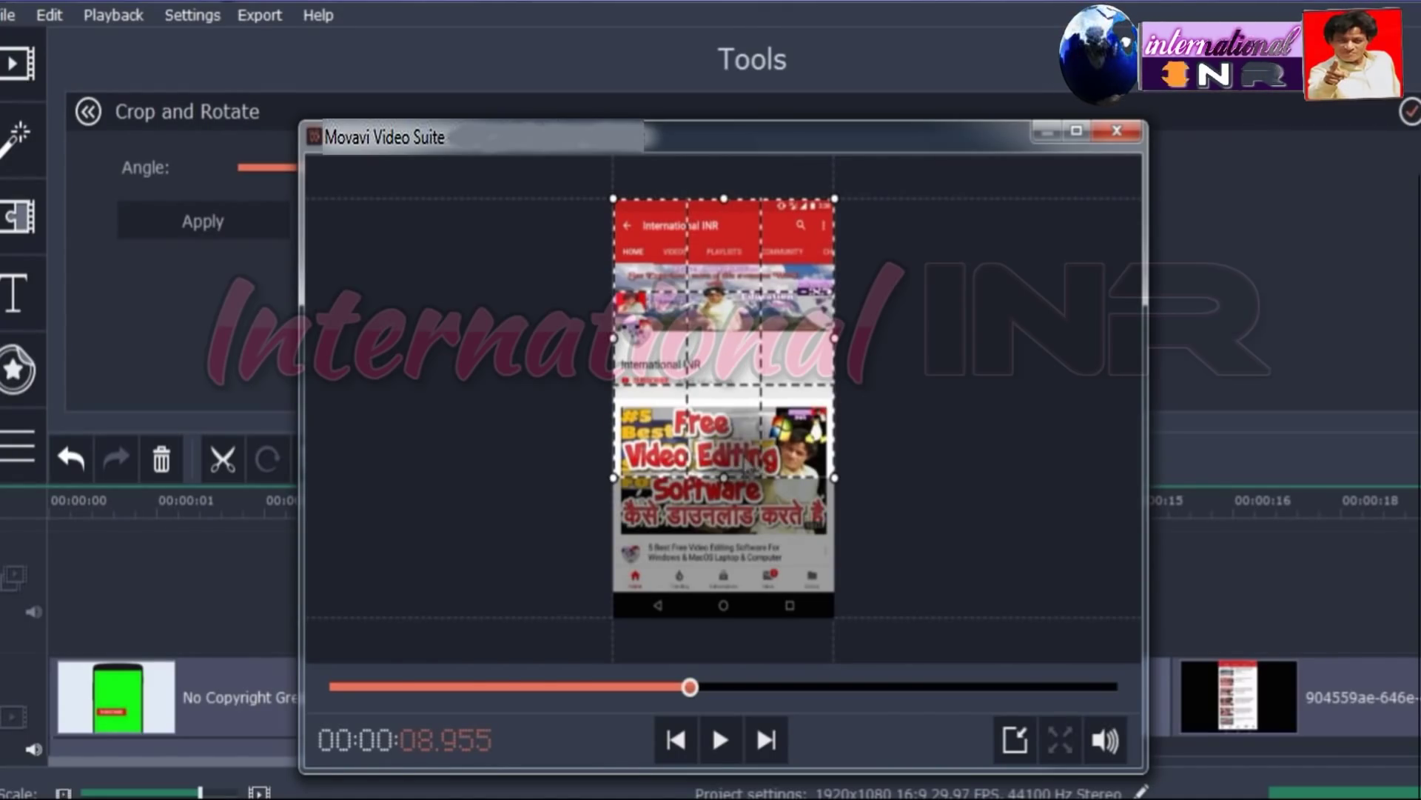
{"action": "left_click_drag", "start_coordinate": [725, 480], "coordinate": [712, 590]}
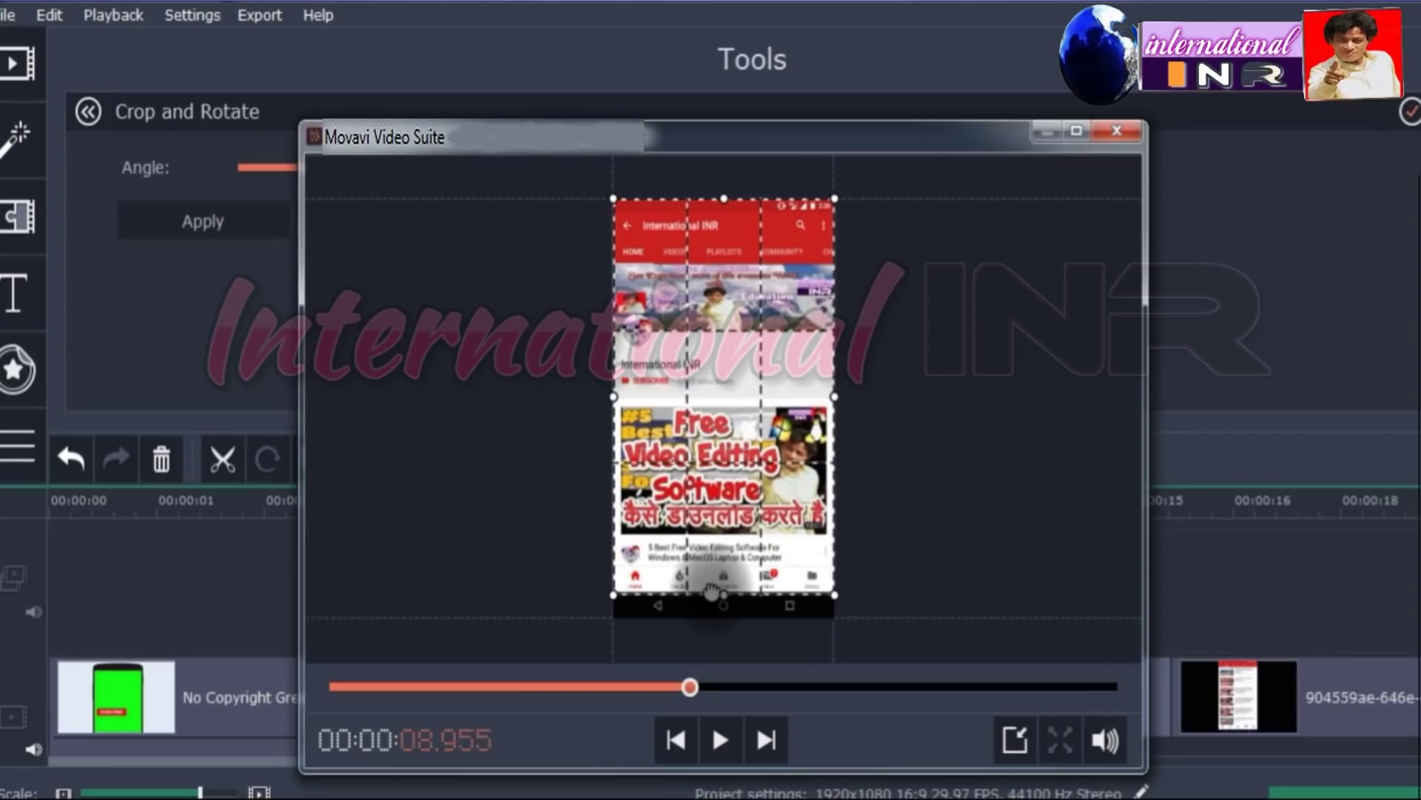
{"action": "left_click_drag", "start_coordinate": [712, 592], "coordinate": [709, 371]}
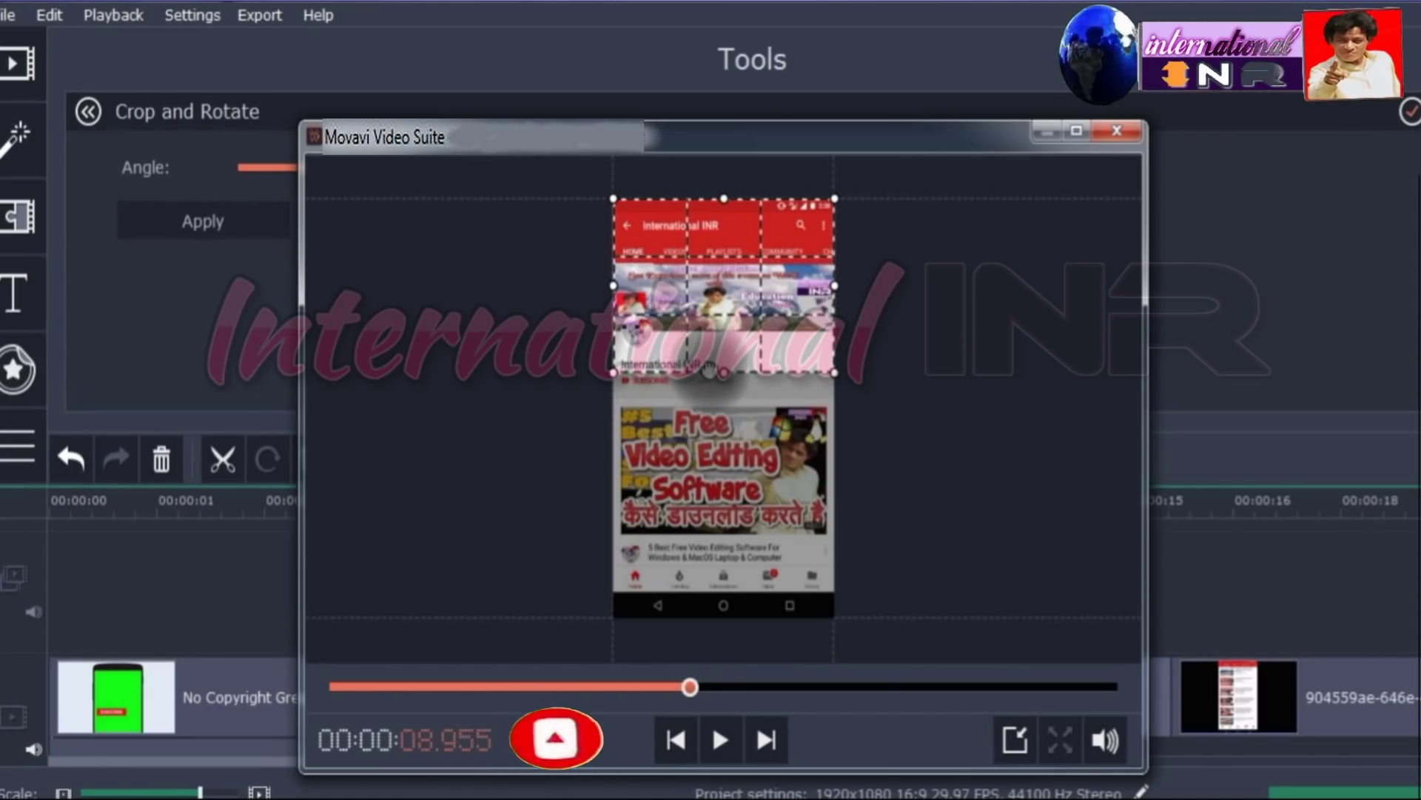
{"action": "left_click", "coordinate": [1015, 741]}
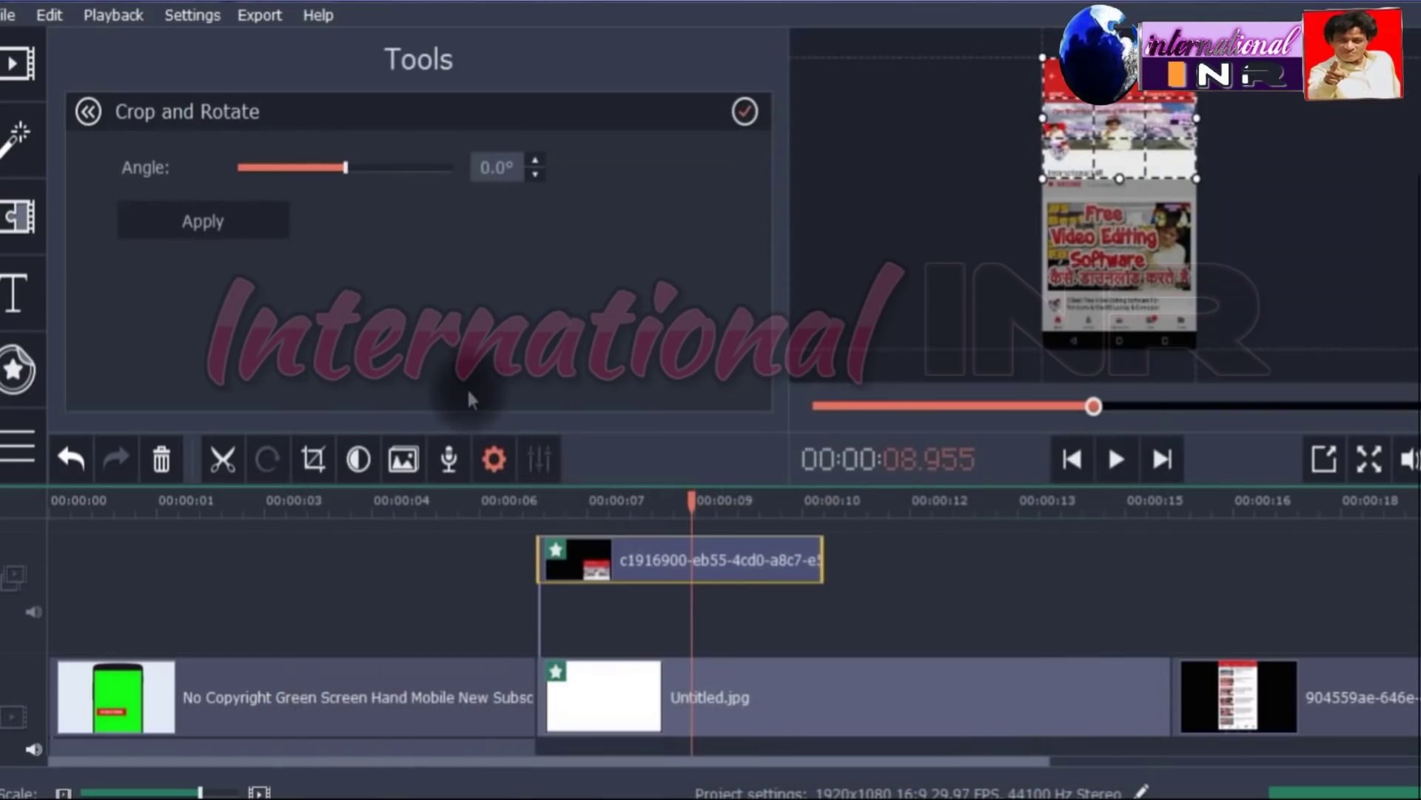
{"action": "left_click", "coordinate": [259, 231]}
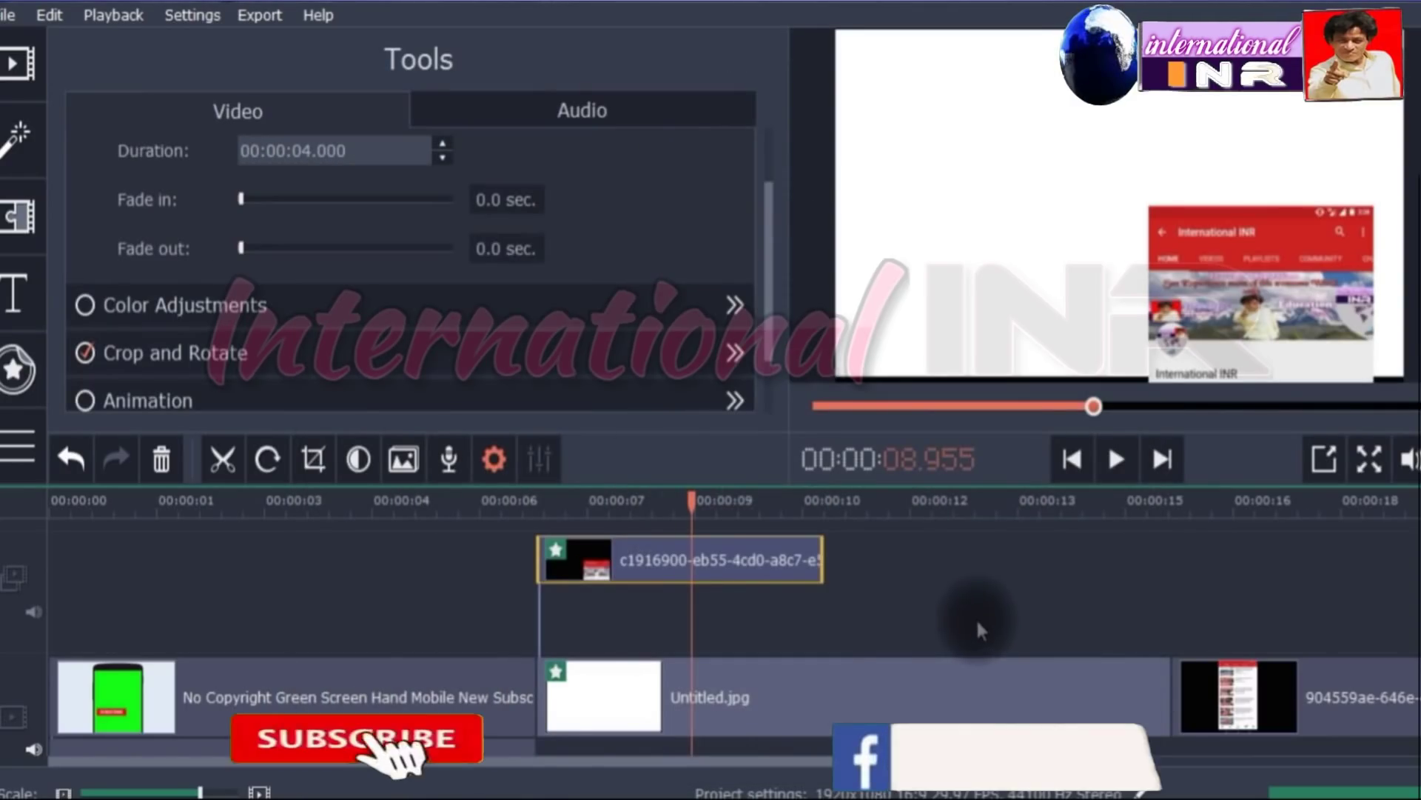
{"action": "left_click", "coordinate": [980, 610]}
Reposition the cropped c1916900 channel-header overlay in the detached preview to the upper centre of the white background and apply the placement
{"action": "left_click", "coordinate": [685, 567]}
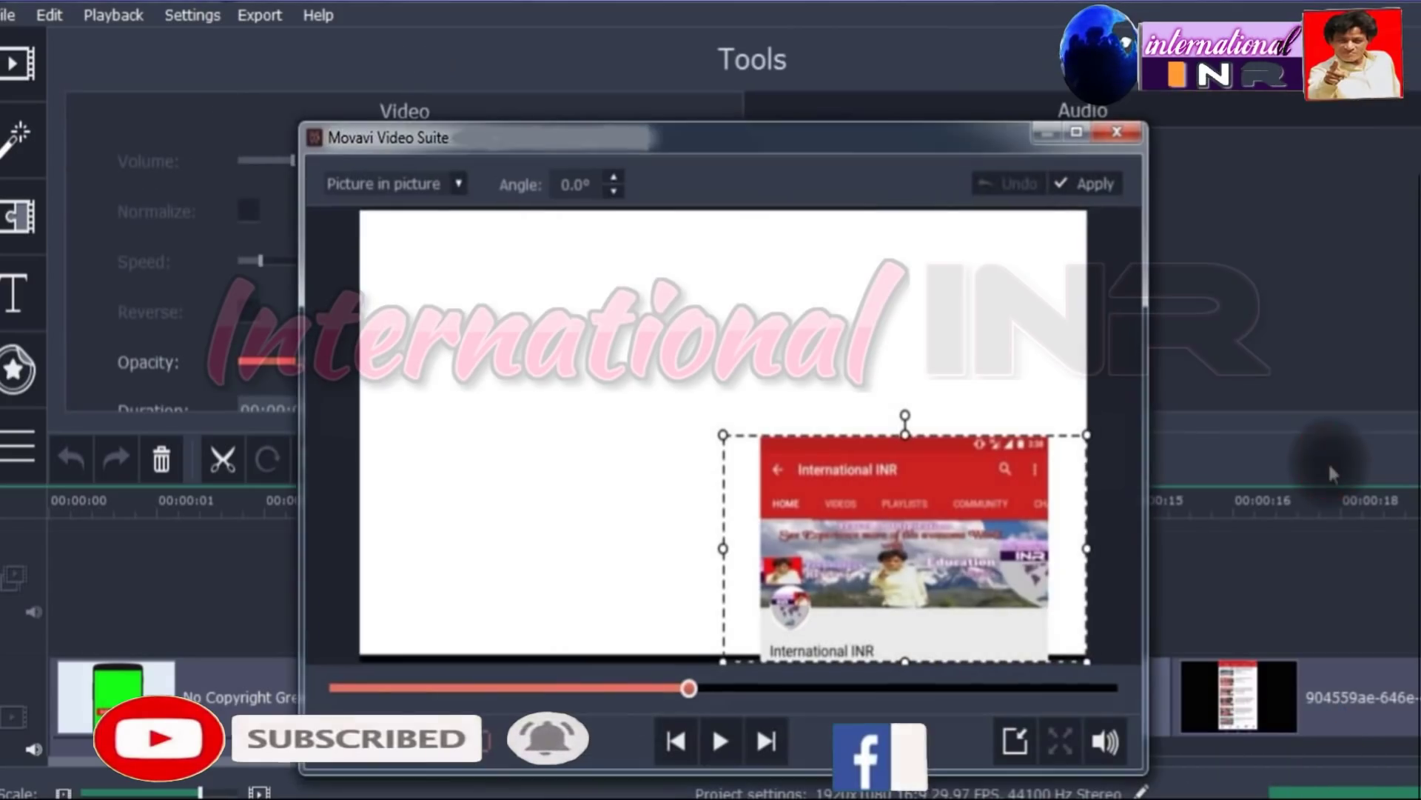
{"action": "left_click", "coordinate": [1325, 460]}
{"action": "left_click_drag", "start_coordinate": [770, 457], "coordinate": [741, 329]}
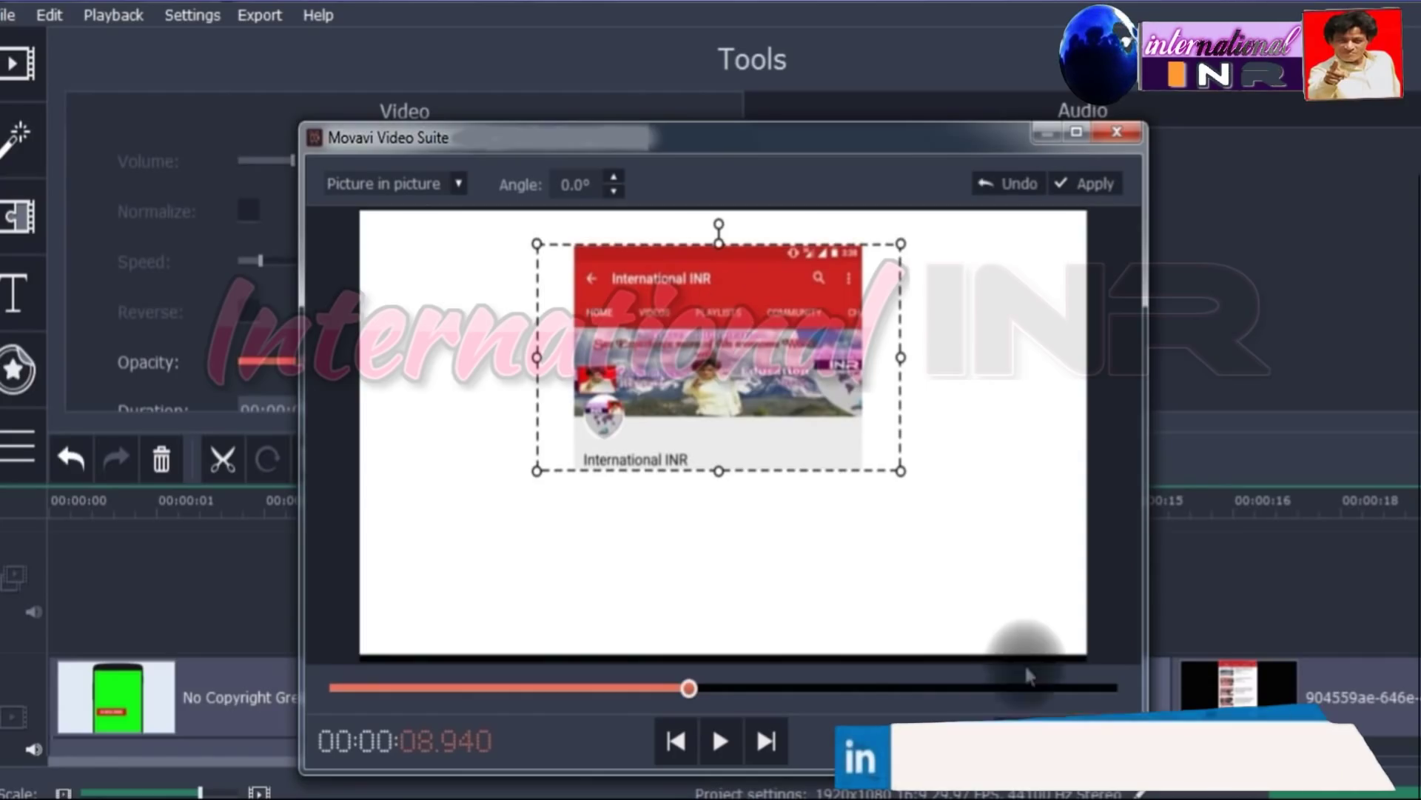
{"action": "key", "text": "Return"}
{"action": "left_click", "coordinate": [1010, 599]}
Move the 904559ae screenshot to its own overlay track beneath c1916900, starting with Untitled.jpg, and extend it to 00:00:15.645
{"action": "left_click", "coordinate": [1248, 715]}
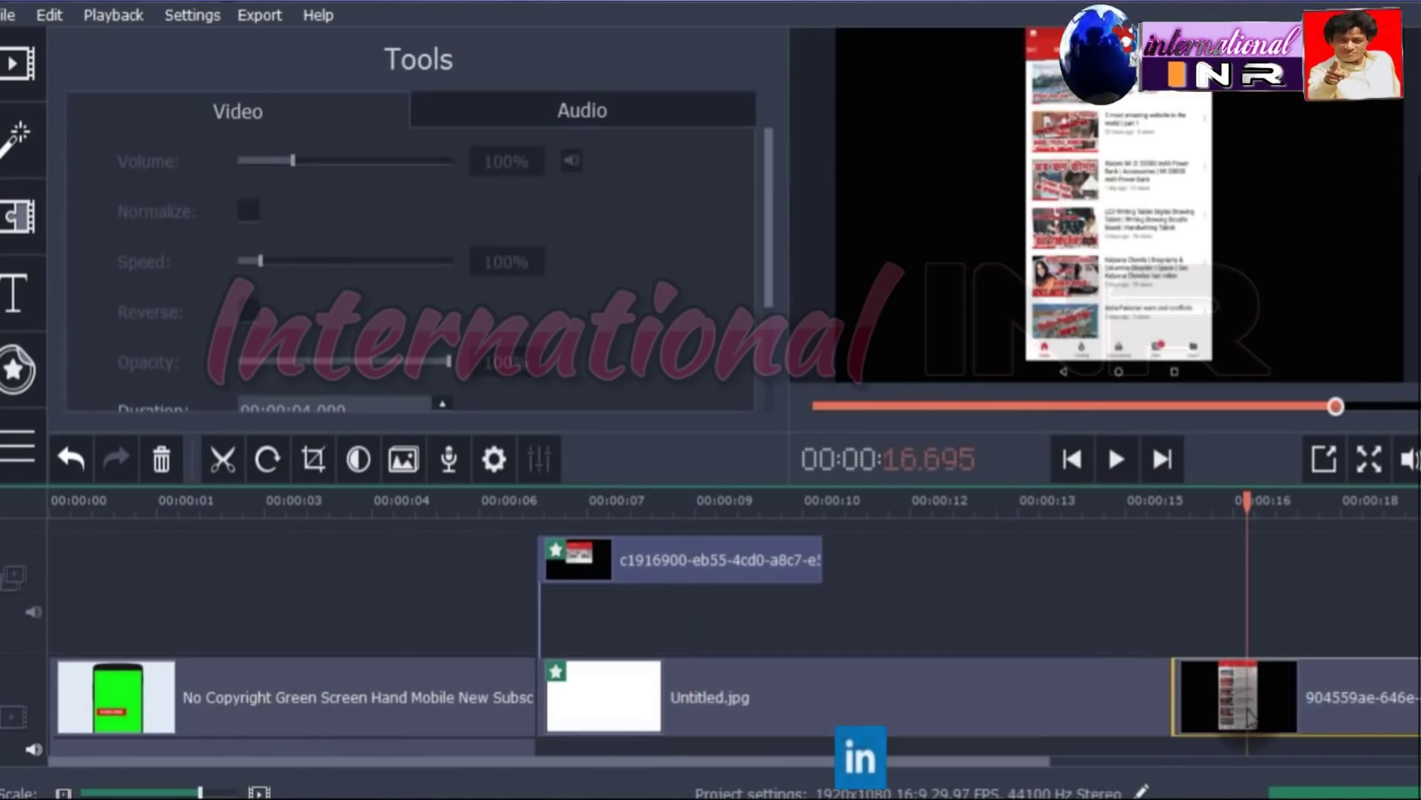
{"action": "left_click_drag", "start_coordinate": [1248, 716], "coordinate": [899, 574]}
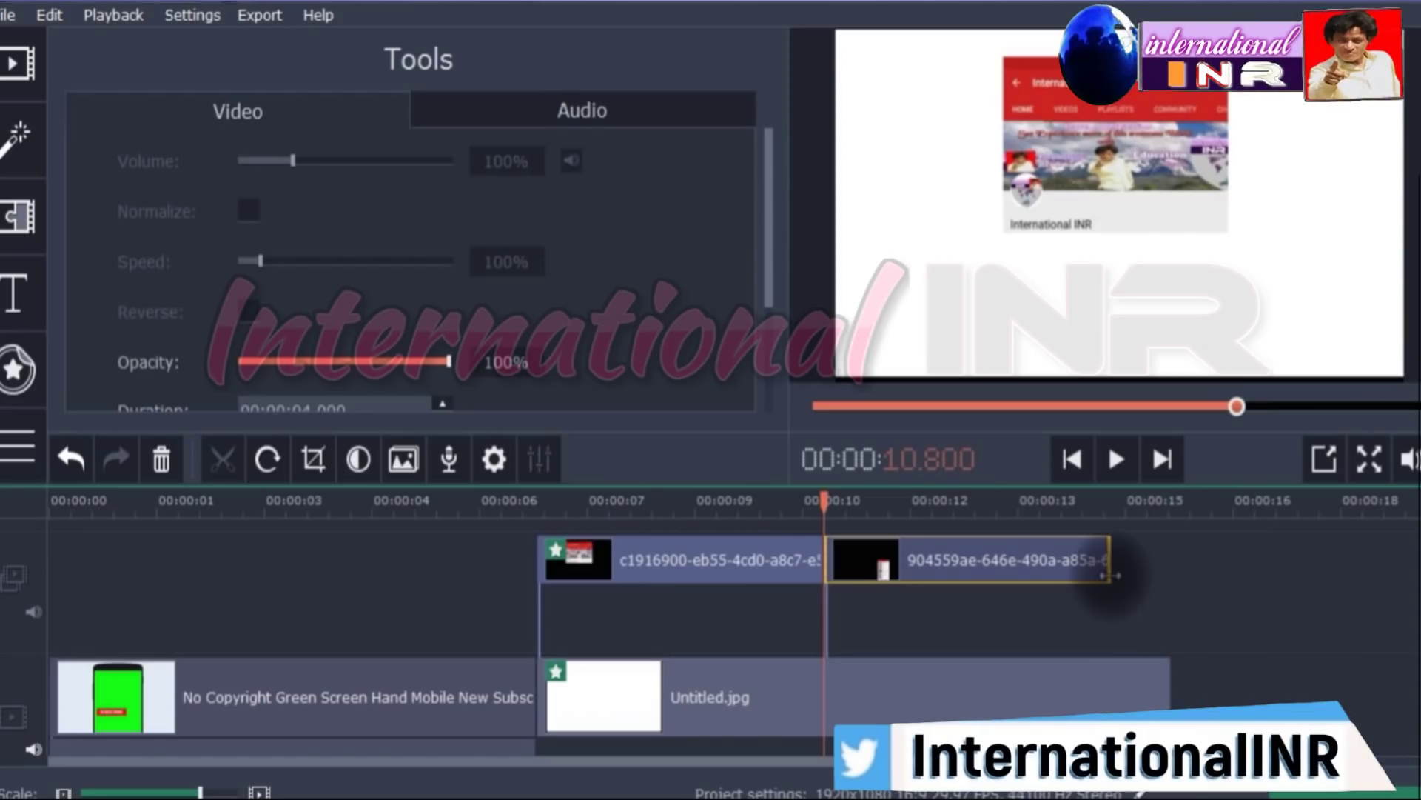
{"action": "left_click_drag", "start_coordinate": [1110, 572], "coordinate": [1152, 578]}
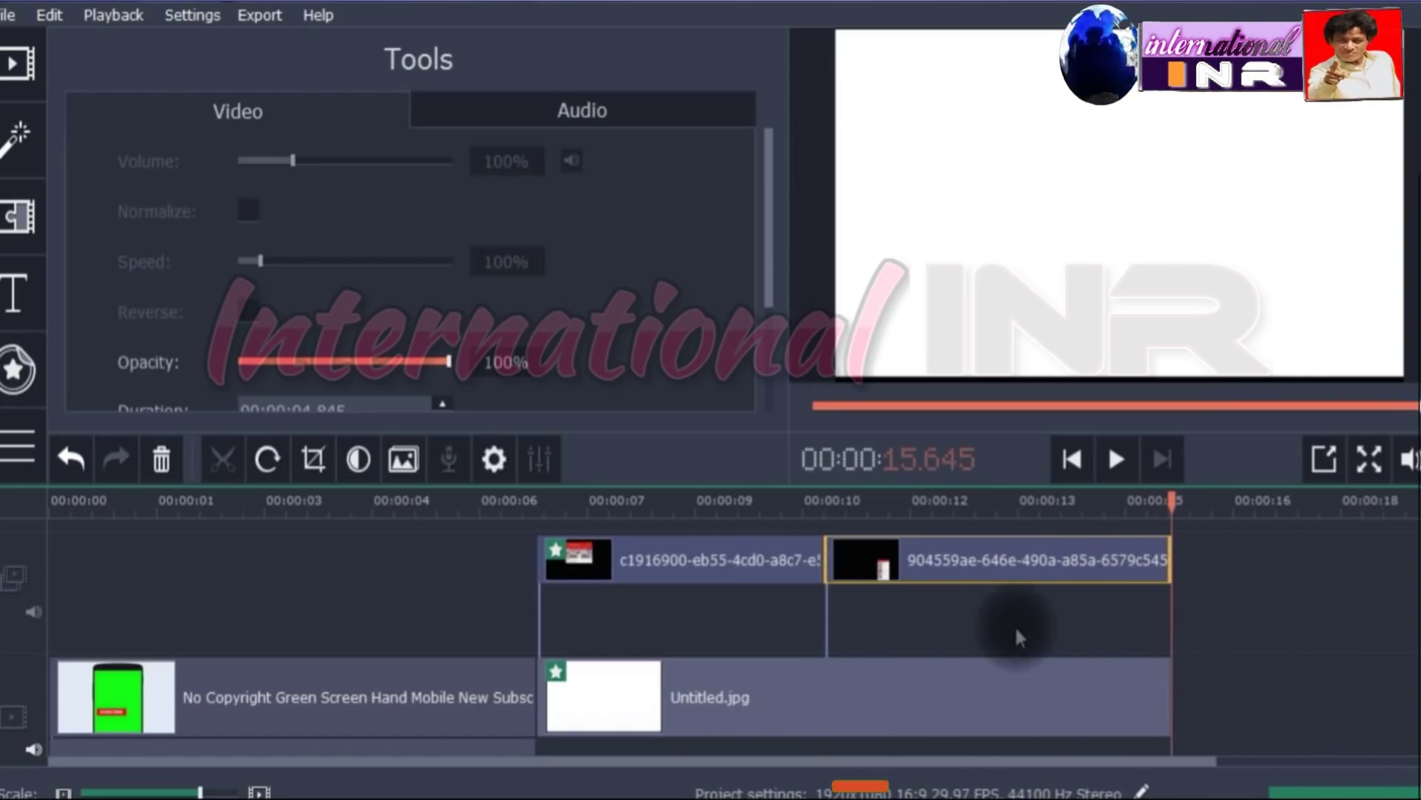
{"action": "left_click_drag", "start_coordinate": [961, 567], "coordinate": [678, 610]}
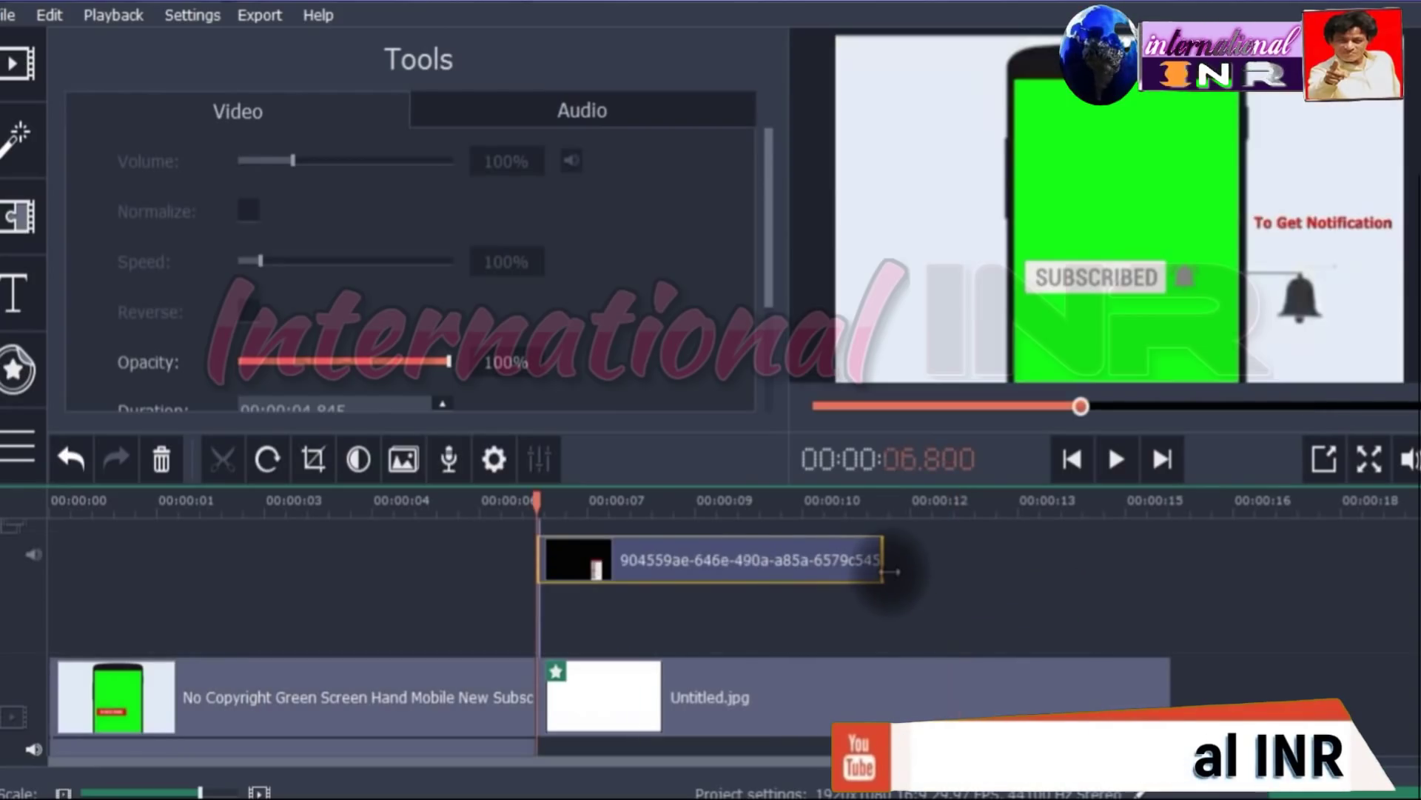
{"action": "left_click_drag", "start_coordinate": [887, 571], "coordinate": [1170, 591]}
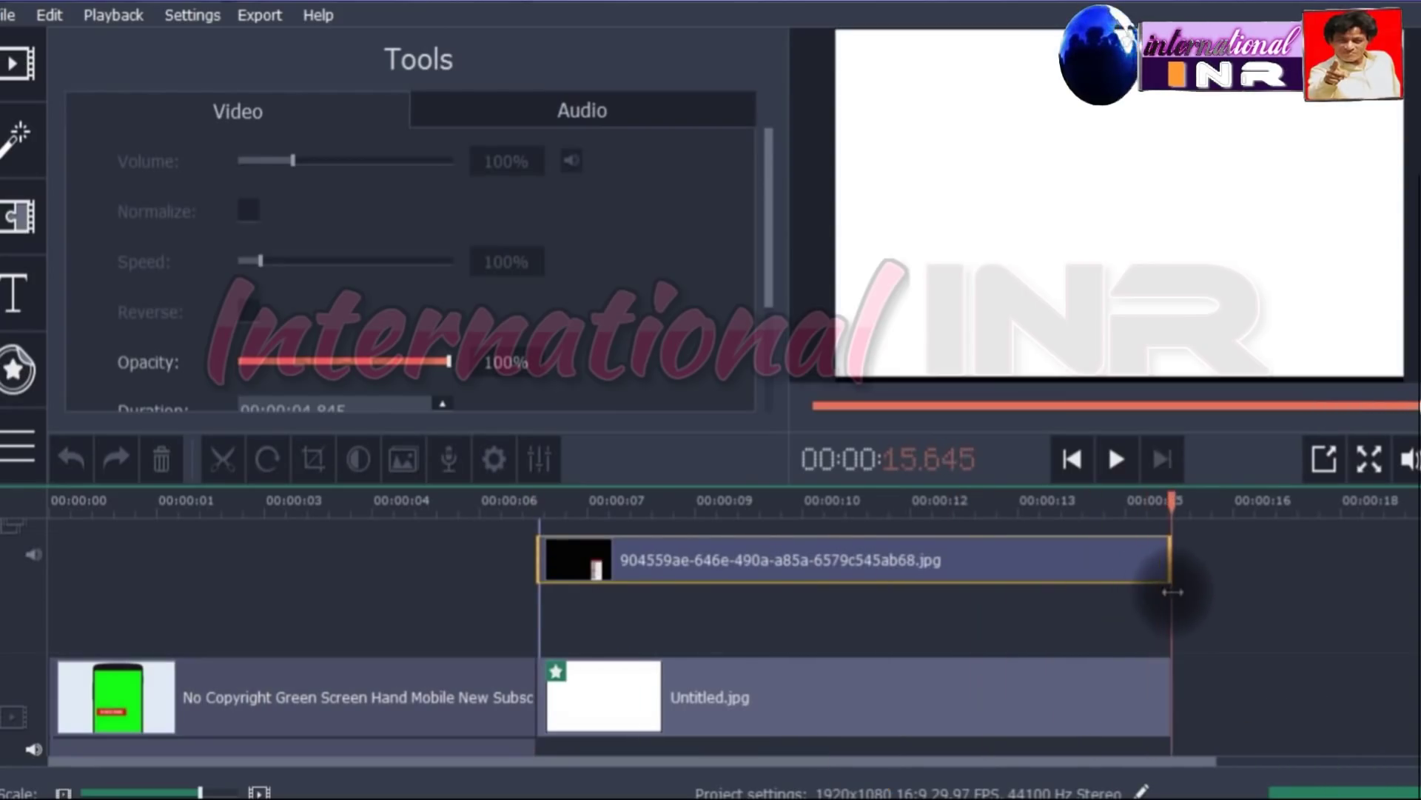
{"action": "left_click", "coordinate": [1250, 622]}
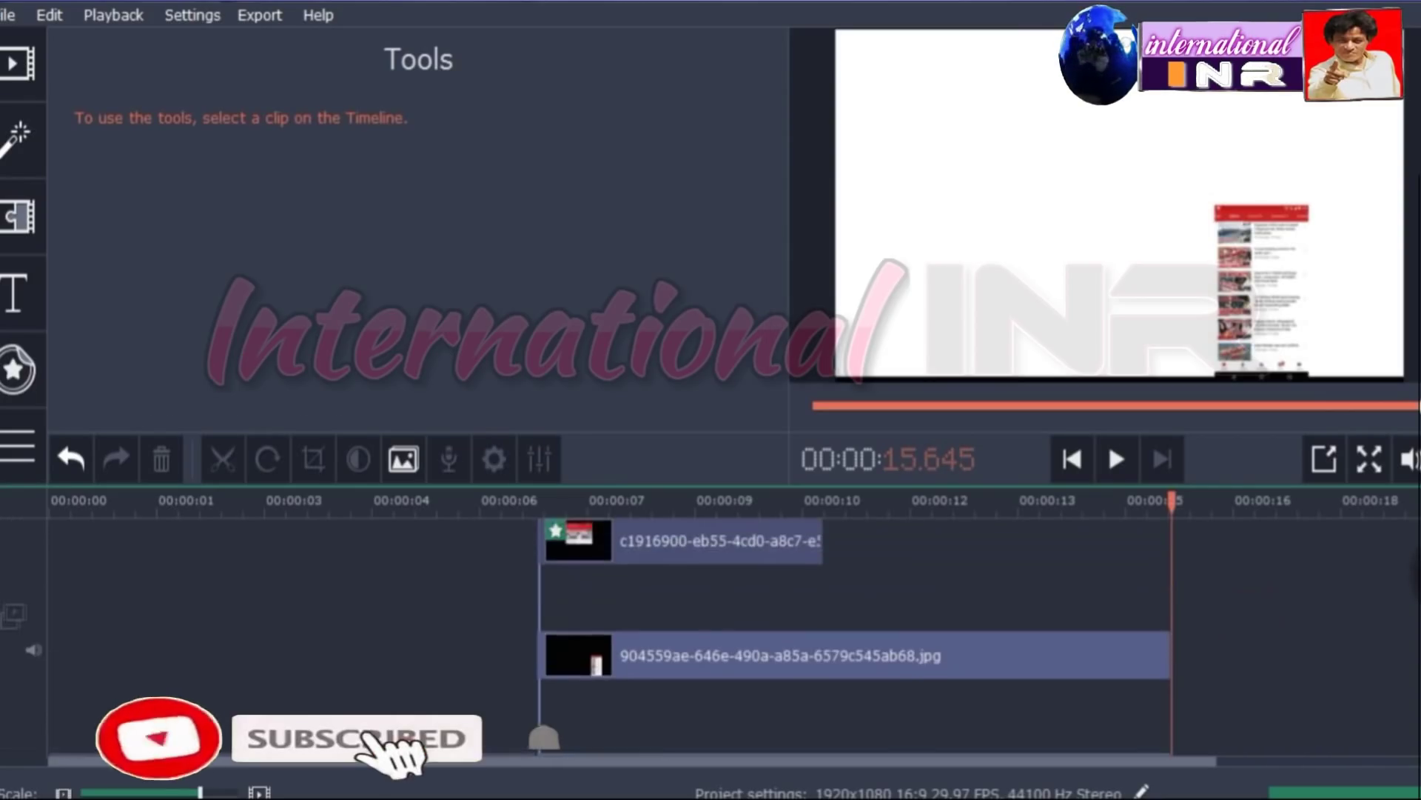
Extend the c1916900 overlay clip to 00:00:15.645, level with the end of Untitled.jpg
{"action": "left_click", "coordinate": [800, 588]}
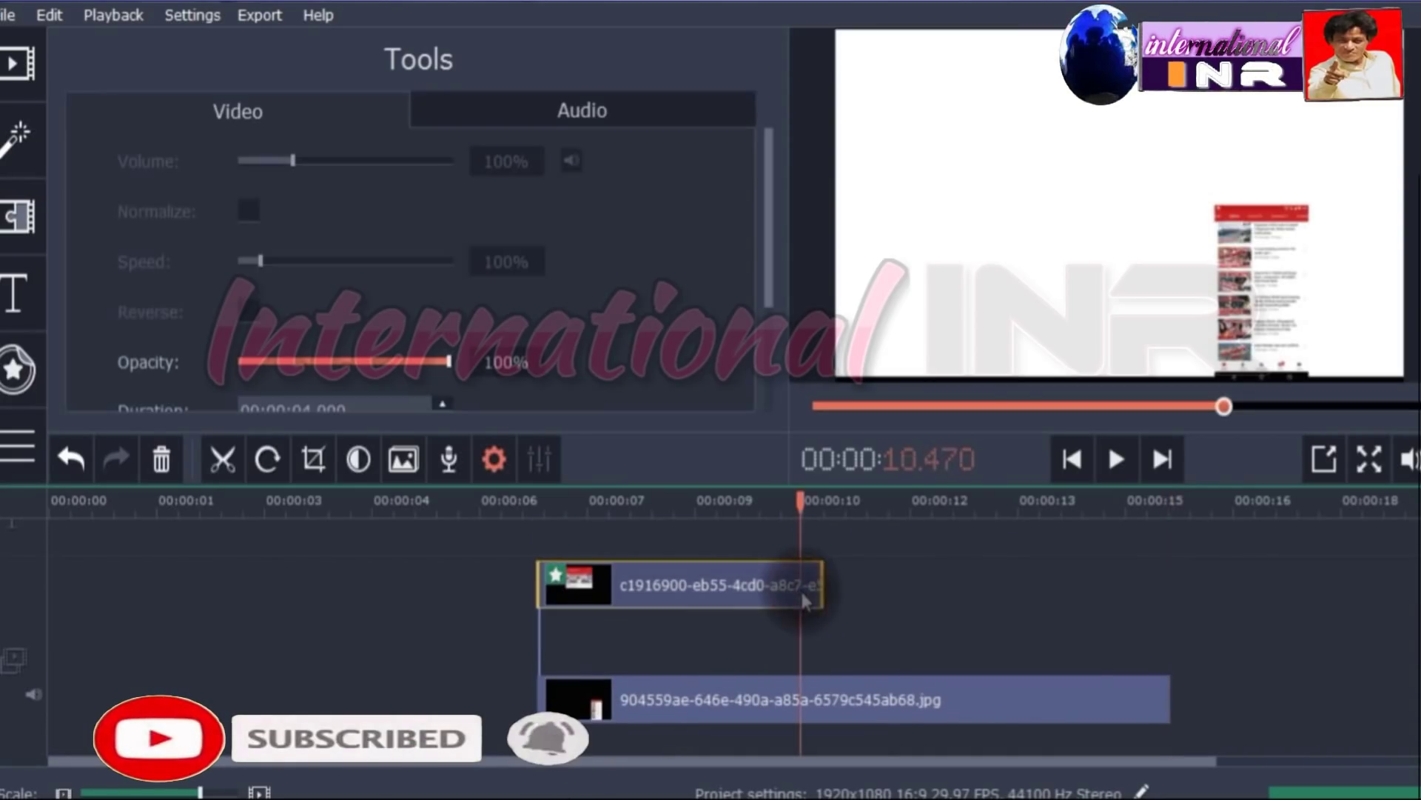
{"action": "left_click_drag", "start_coordinate": [825, 590], "coordinate": [1158, 628]}
{"action": "left_click", "coordinate": [1184, 645]}
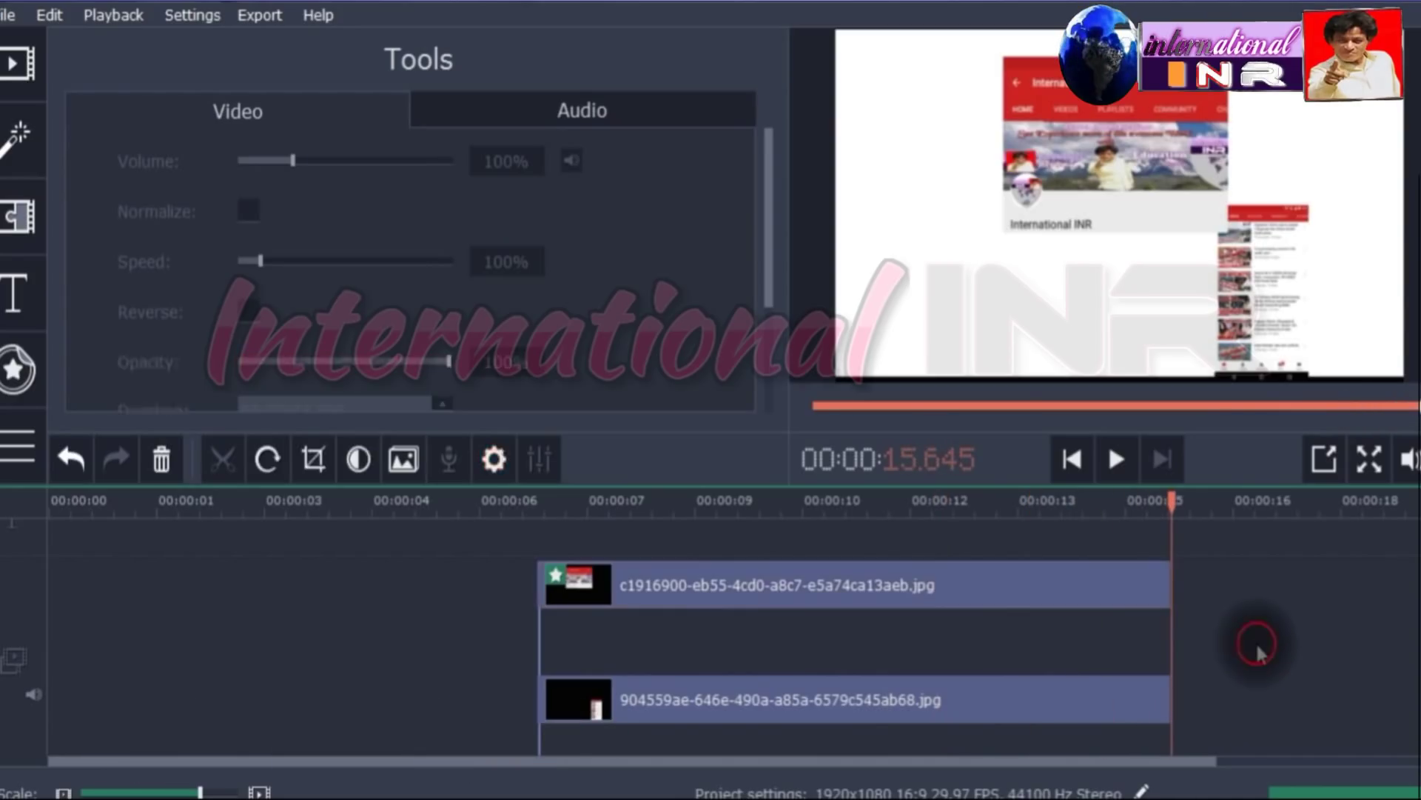
Crop the 904559ae screenshot to the three video rows from 5 most amazing website to LCD Writing Tablet and apply it at 0.0°
{"action": "left_click", "coordinate": [845, 704]}
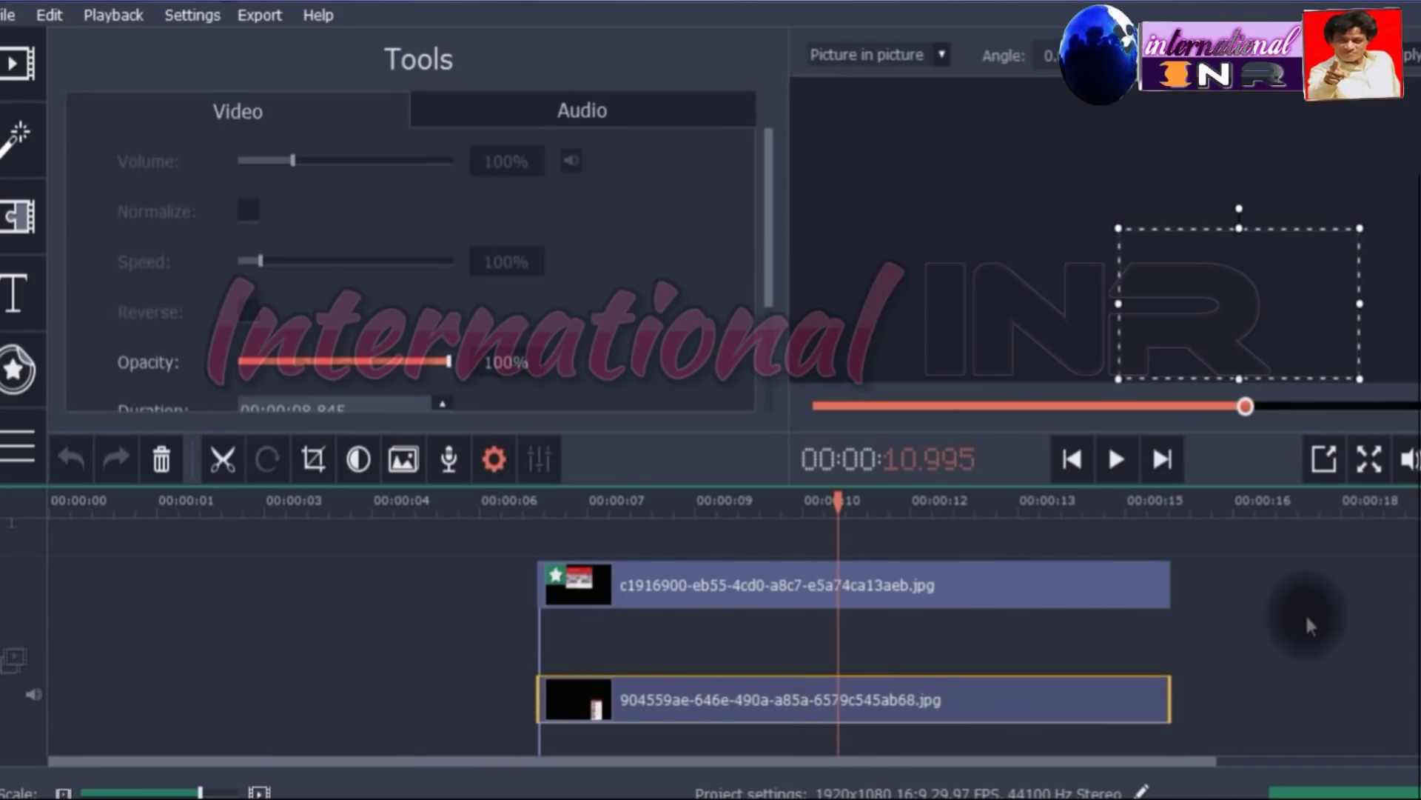
{"action": "left_click", "coordinate": [313, 459]}
{"action": "left_click", "coordinate": [1323, 459]}
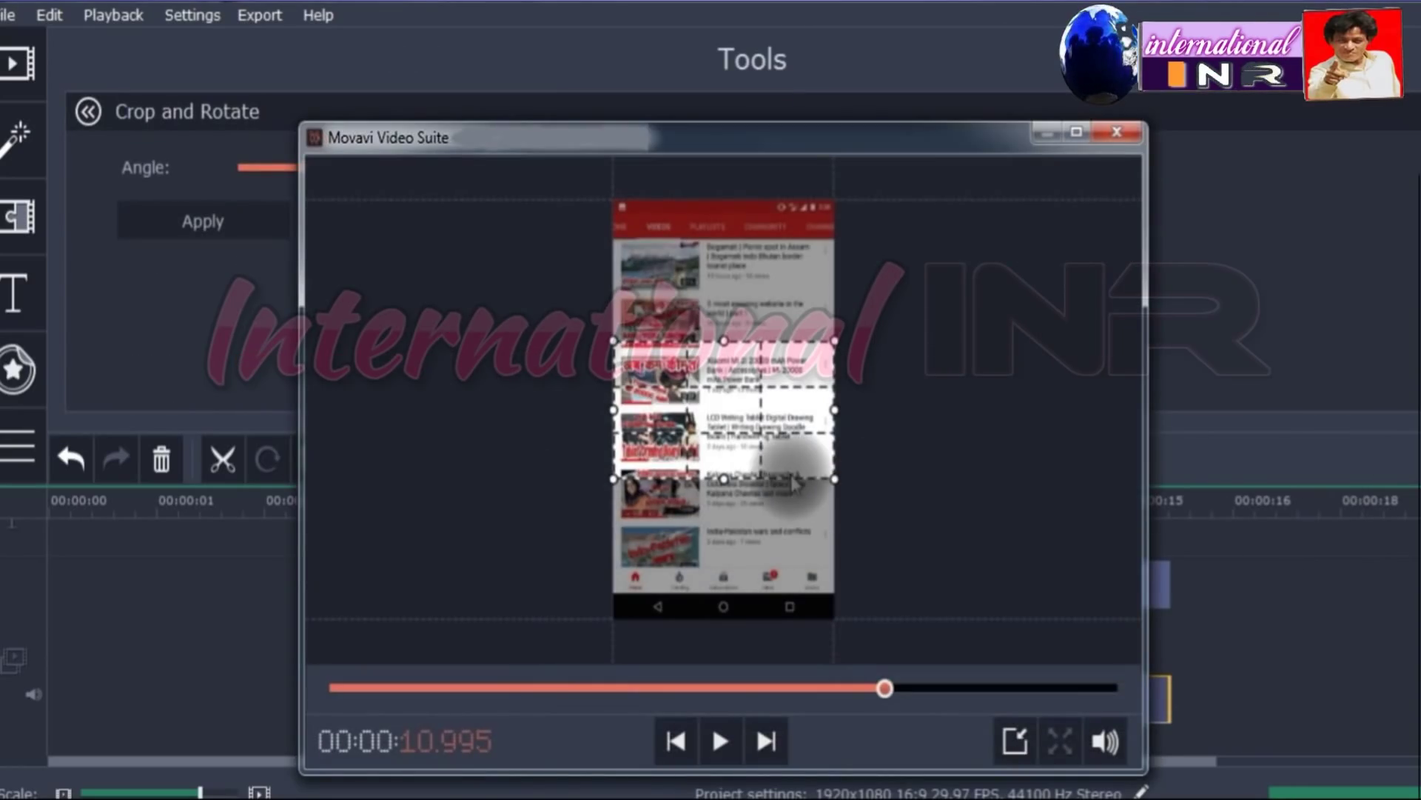
{"action": "left_click_drag", "start_coordinate": [724, 341], "coordinate": [729, 296]}
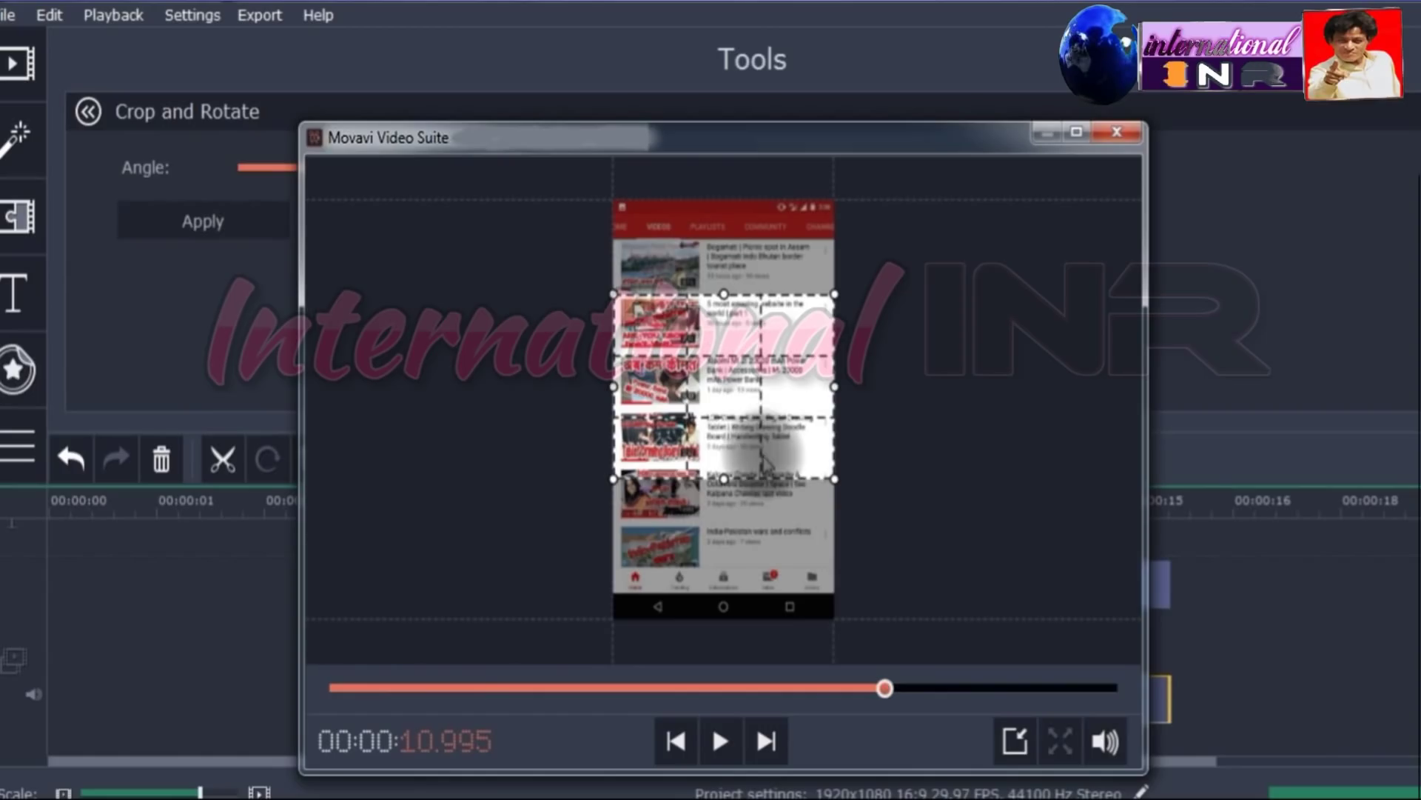
{"action": "left_click_drag", "start_coordinate": [727, 482], "coordinate": [727, 467]}
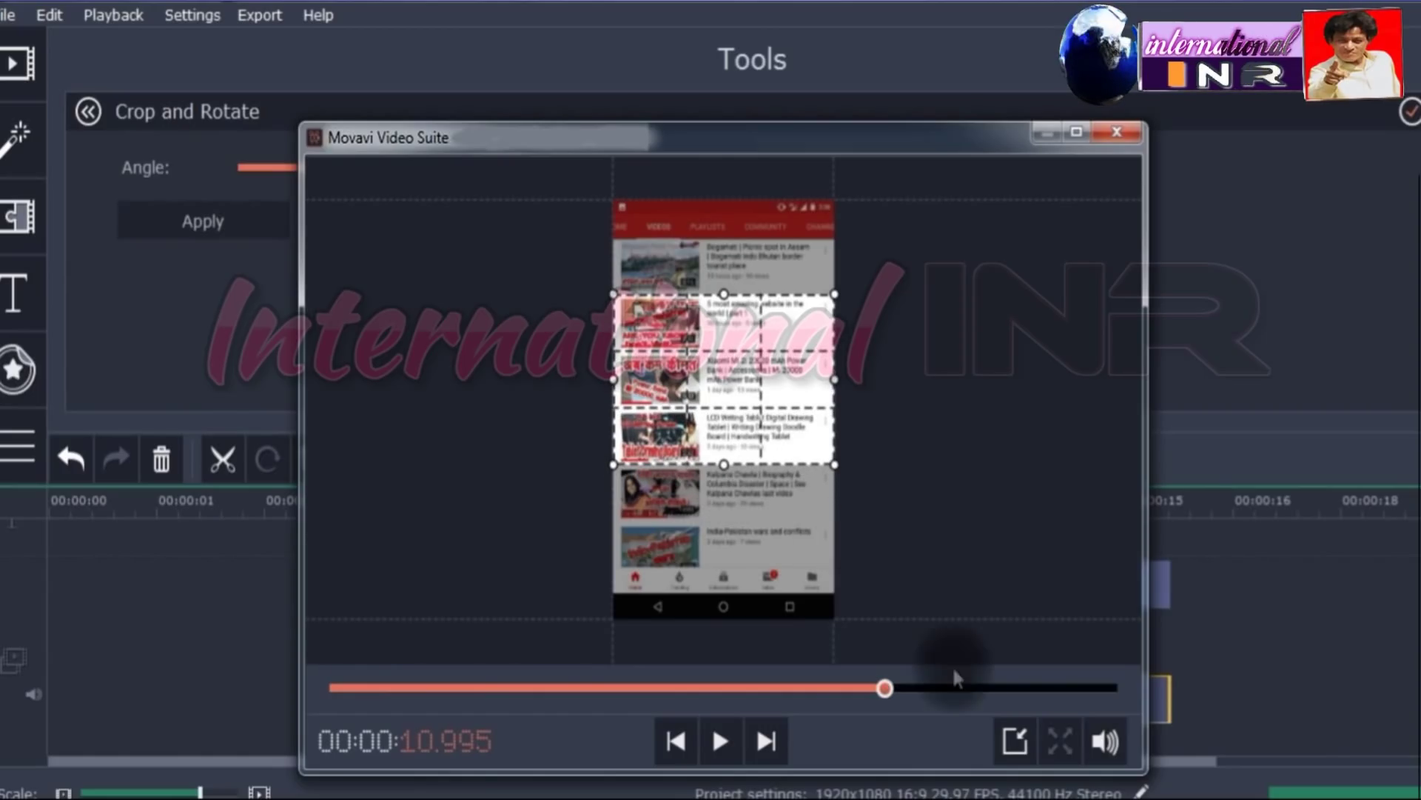
{"action": "left_click", "coordinate": [1014, 740]}
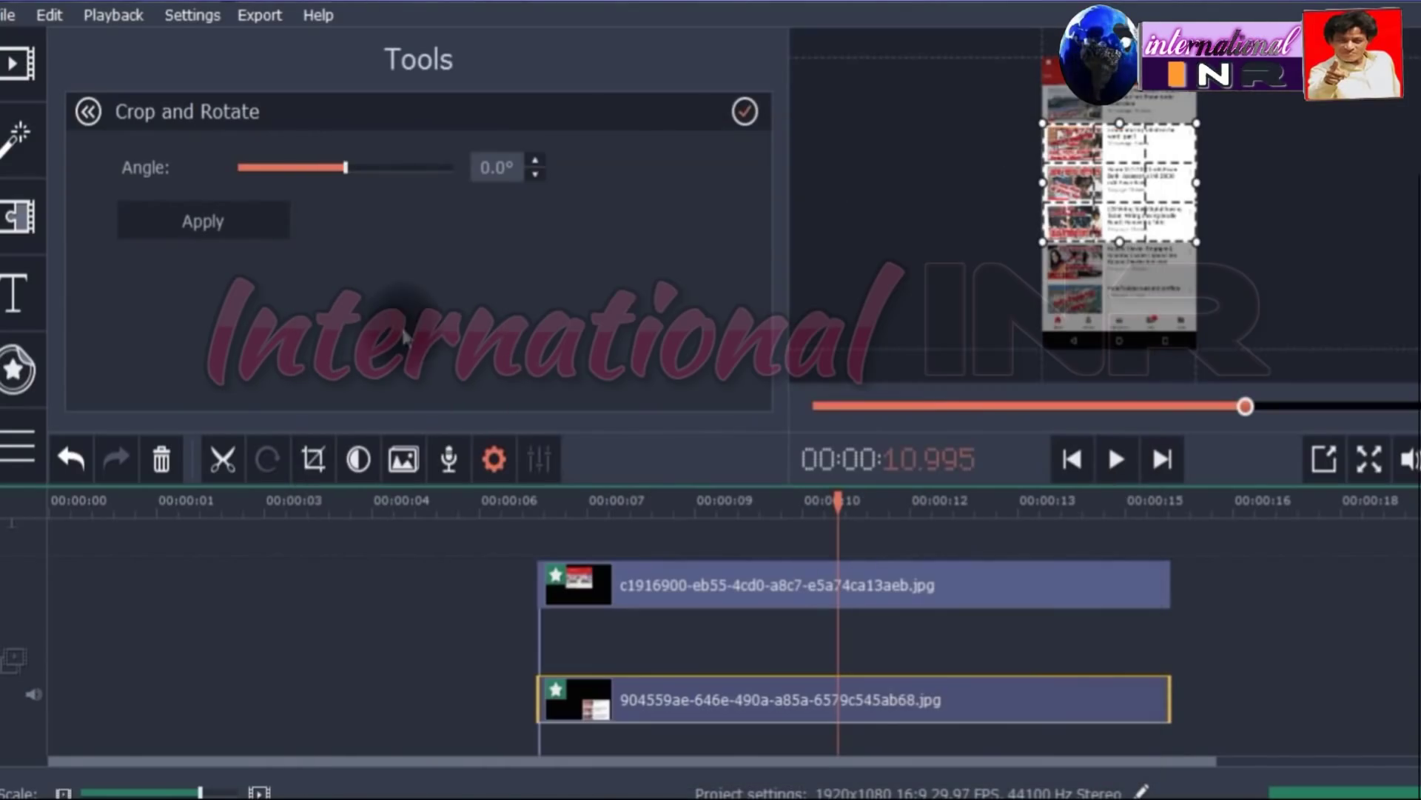
{"action": "left_click", "coordinate": [211, 224]}
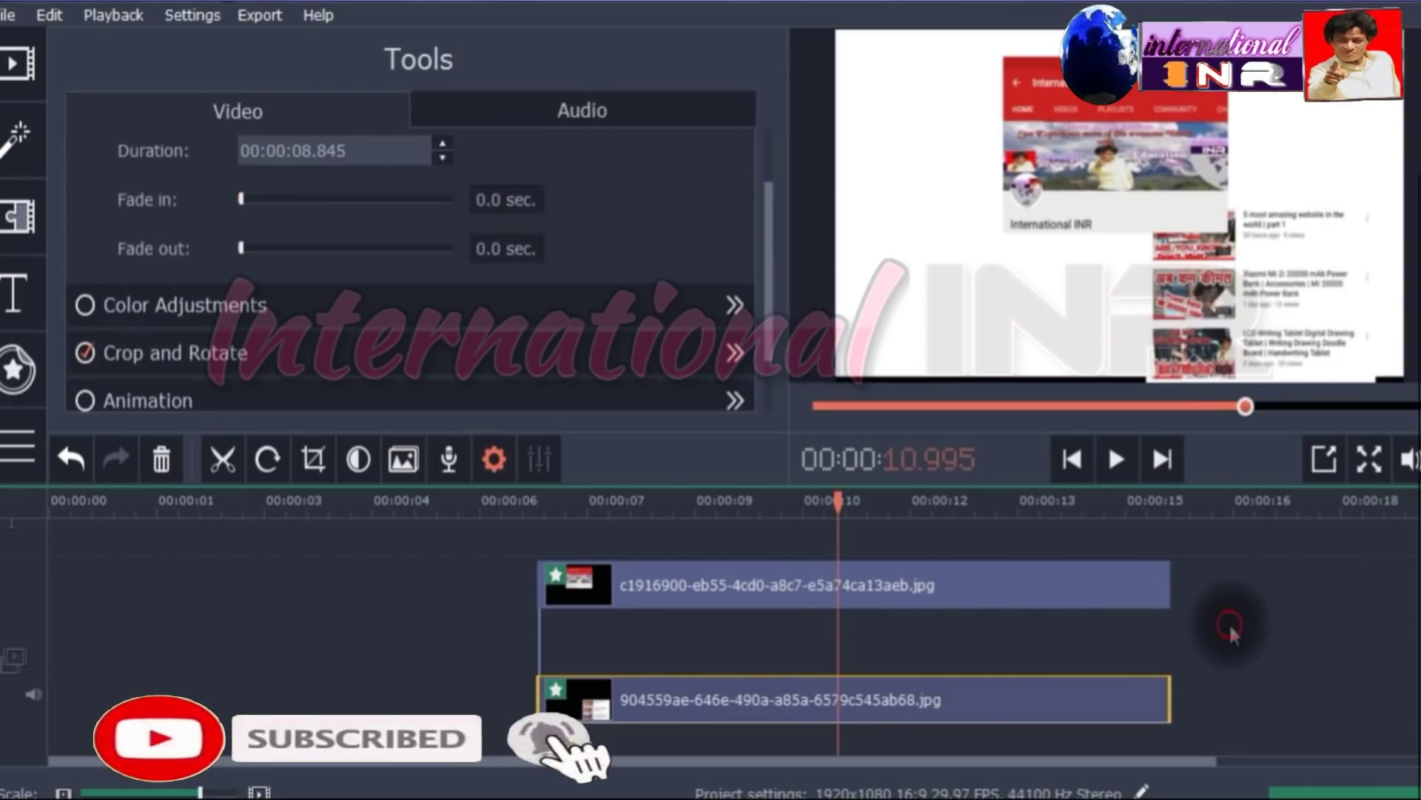
Reposition the cropped 904559ae video list in the detached preview directly below the channel header, aligned with its sides
{"action": "left_click", "coordinate": [1231, 632]}
{"action": "left_click", "coordinate": [855, 692]}
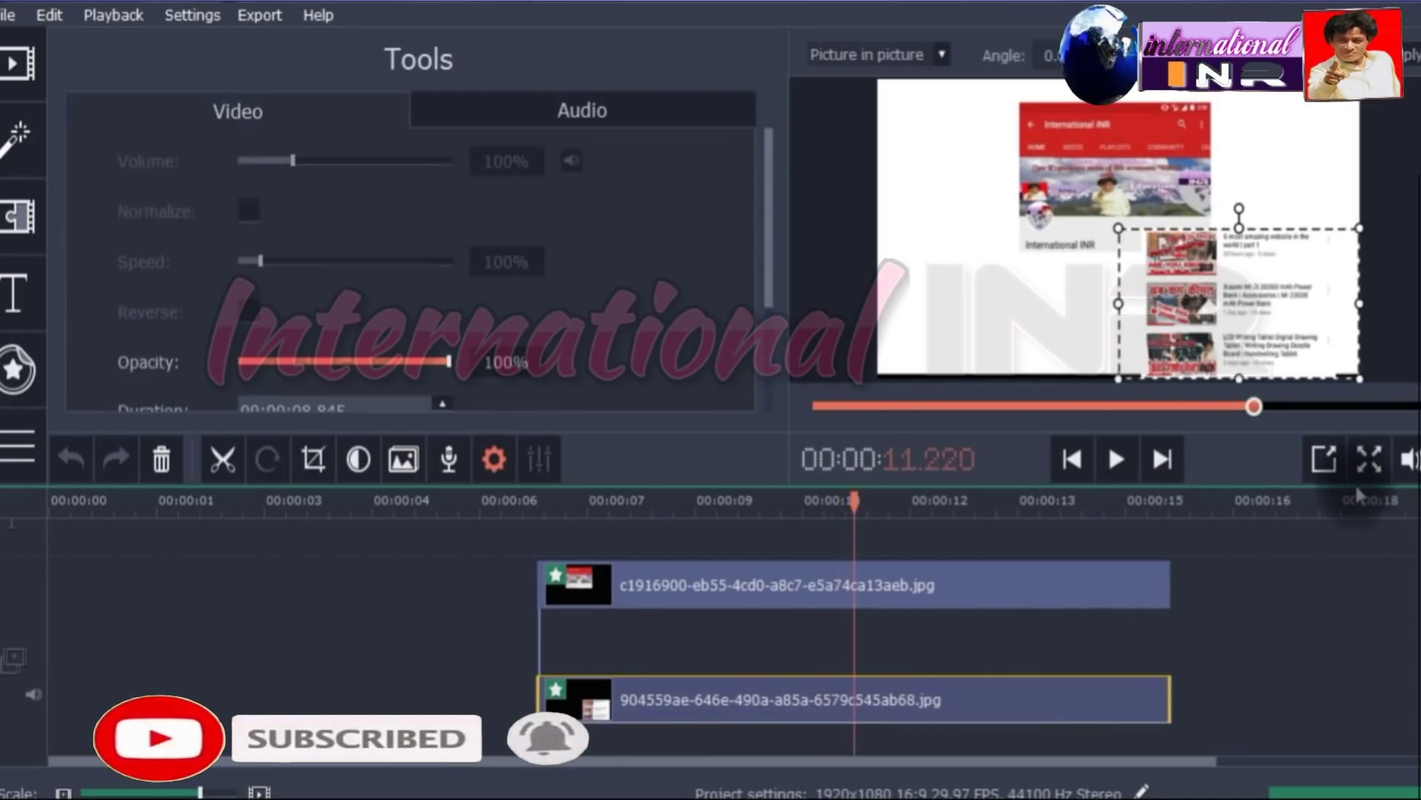
{"action": "left_click", "coordinate": [1328, 461]}
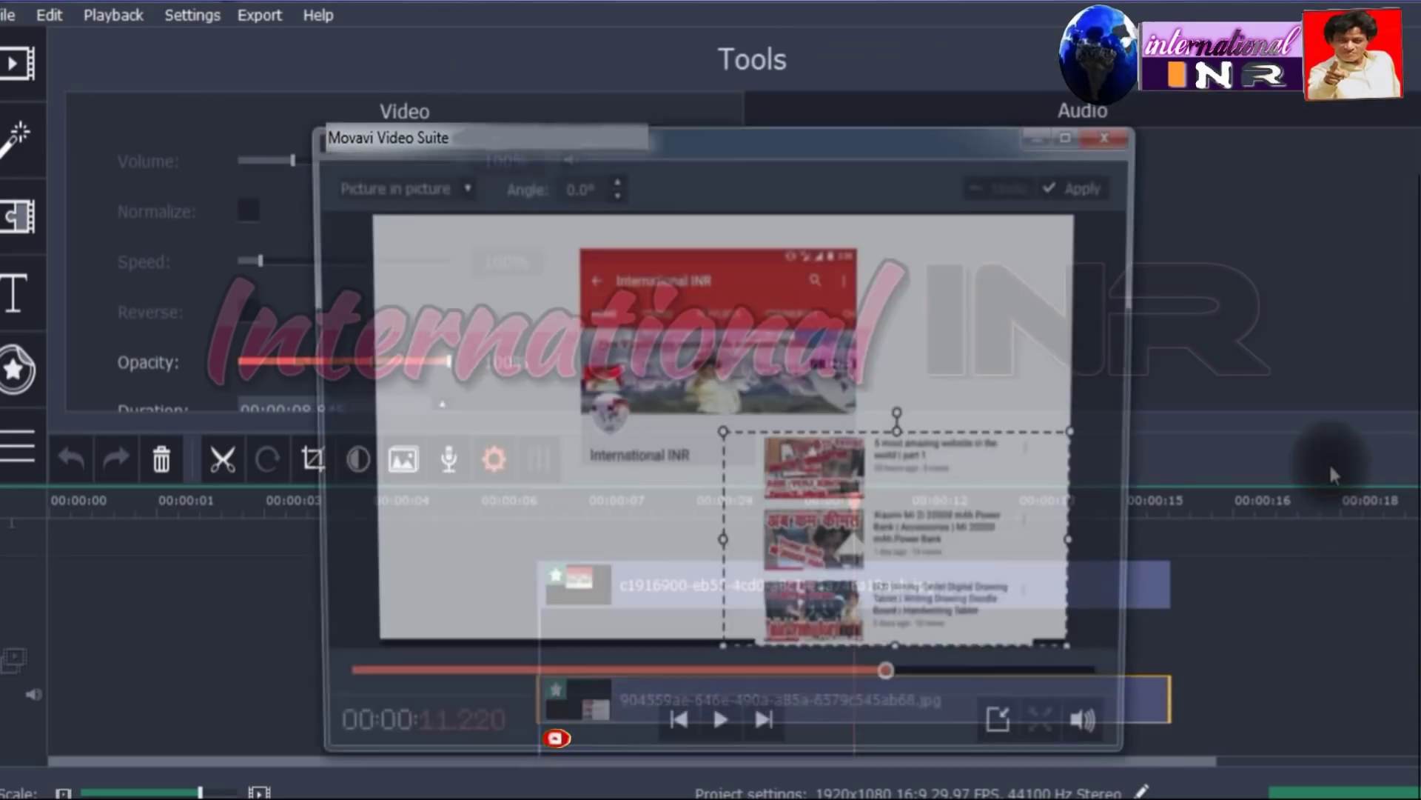
{"action": "left_click_drag", "start_coordinate": [744, 550], "coordinate": [686, 594]}
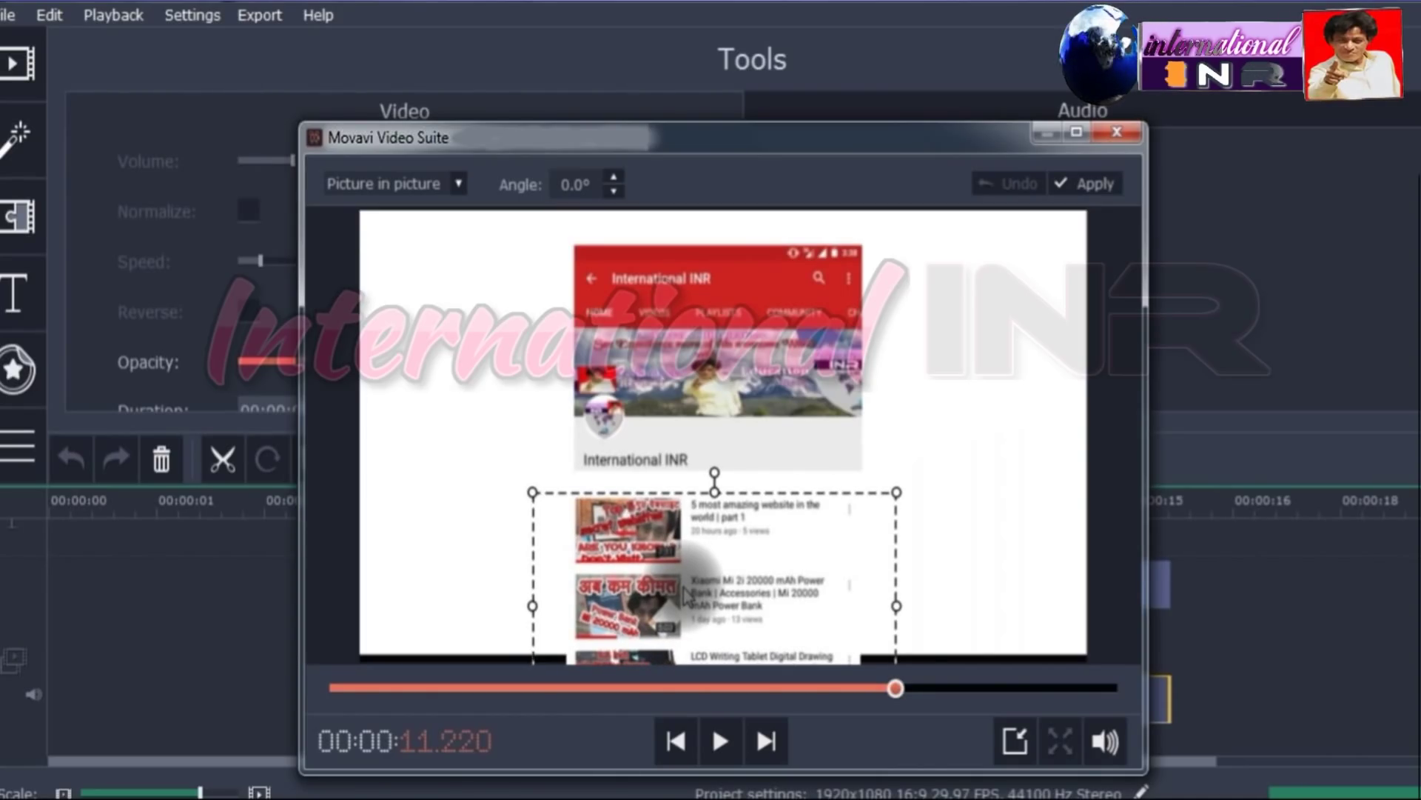
{"action": "left_click_drag", "start_coordinate": [687, 593], "coordinate": [687, 592]}
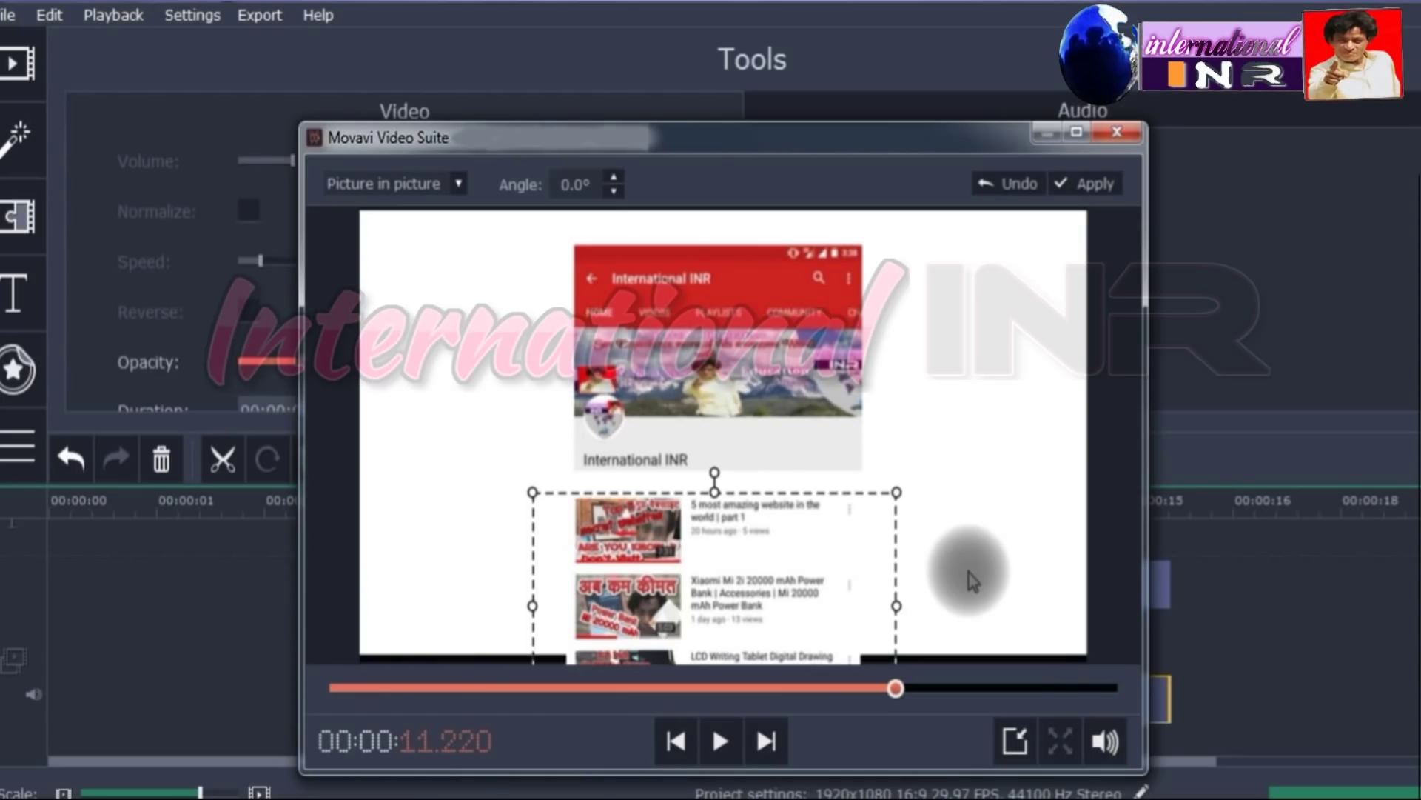
{"action": "left_click", "coordinate": [1015, 741]}
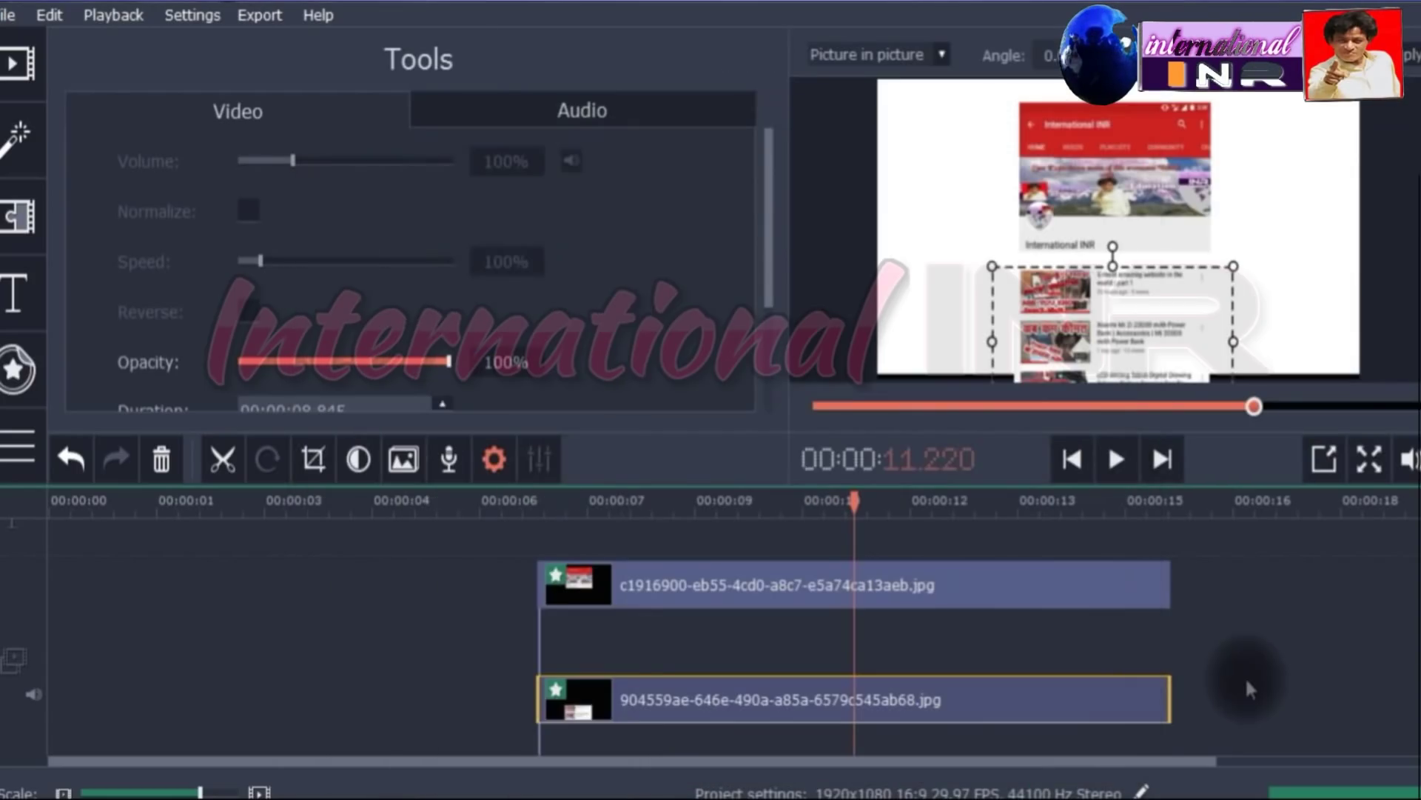
{"action": "left_click", "coordinate": [1259, 655]}
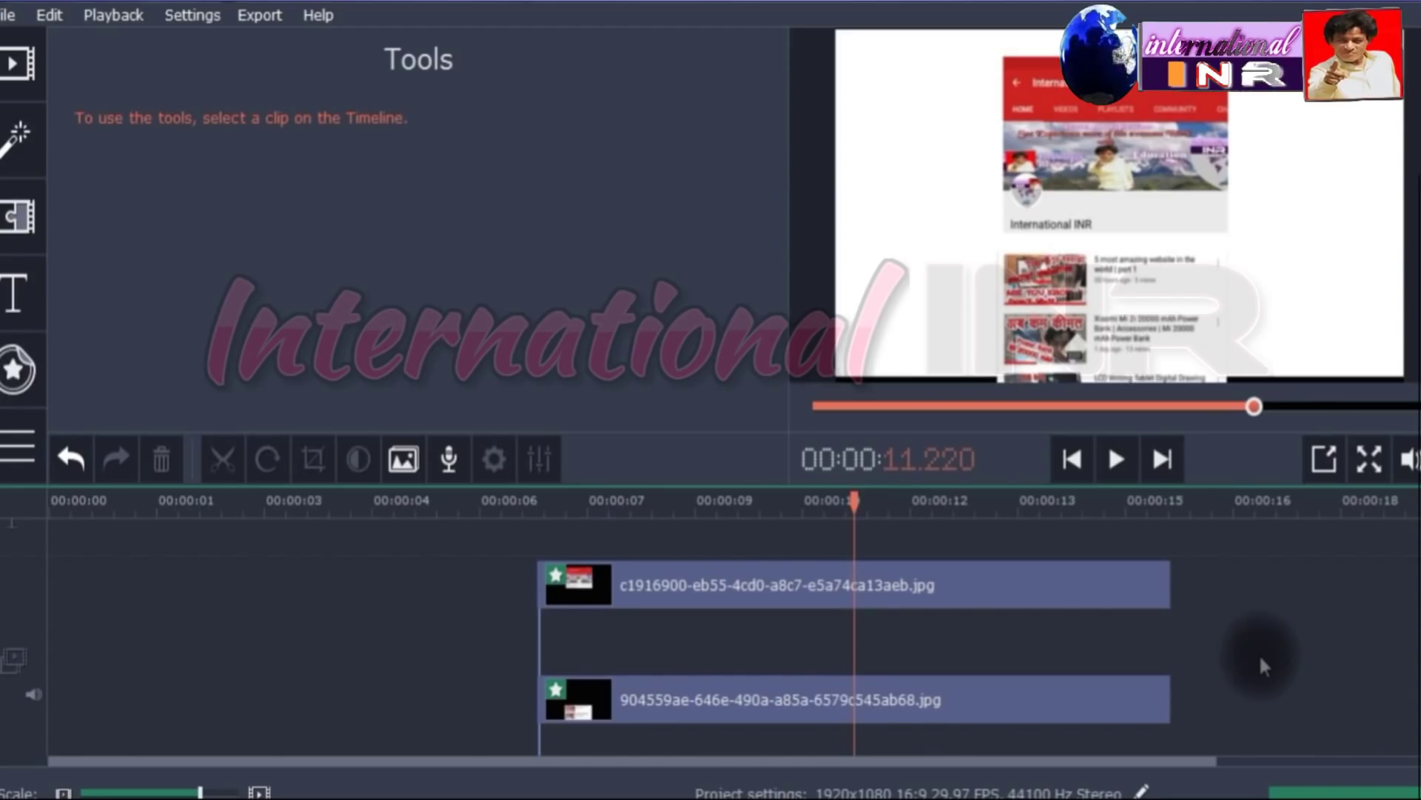
Tighten the crop of the white Untitled.jpg clip to a smaller area inside the white image and apply it at 0.0°
{"action": "scroll", "coordinate": [711, 636], "scroll_direction": "down", "scroll_amount": 3}
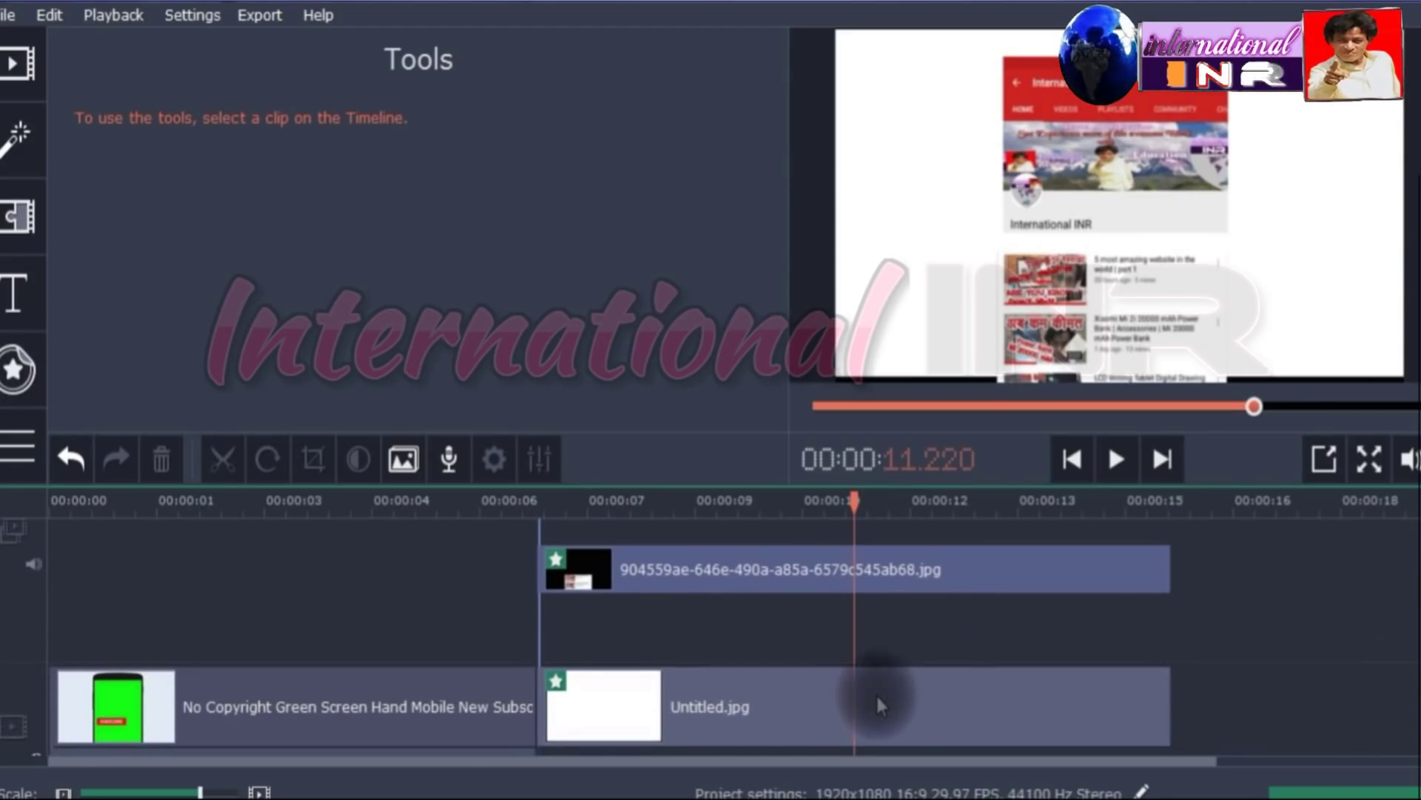
{"action": "left_click", "coordinate": [863, 701]}
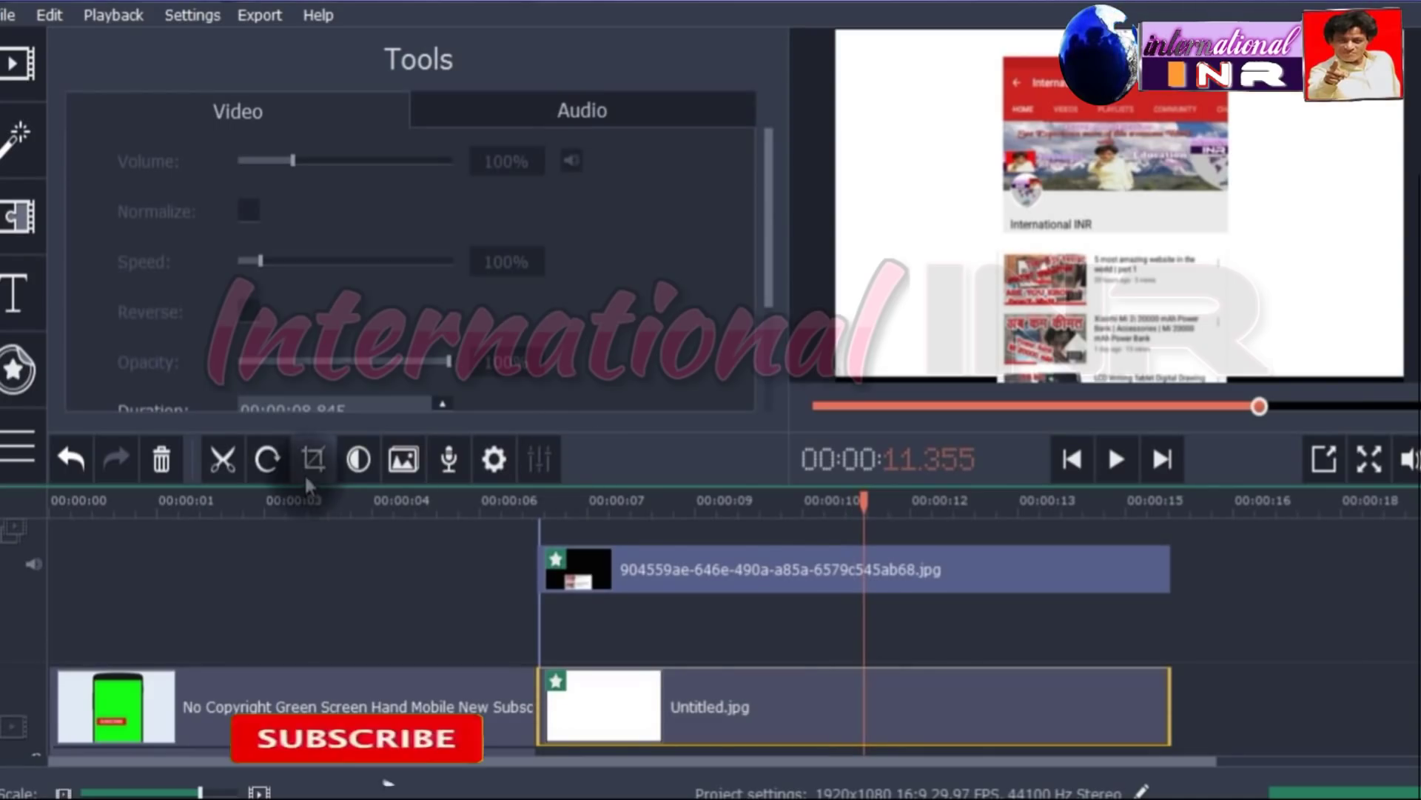
{"action": "left_click", "coordinate": [308, 473]}
{"action": "left_click_drag", "start_coordinate": [1029, 264], "coordinate": [1048, 268]}
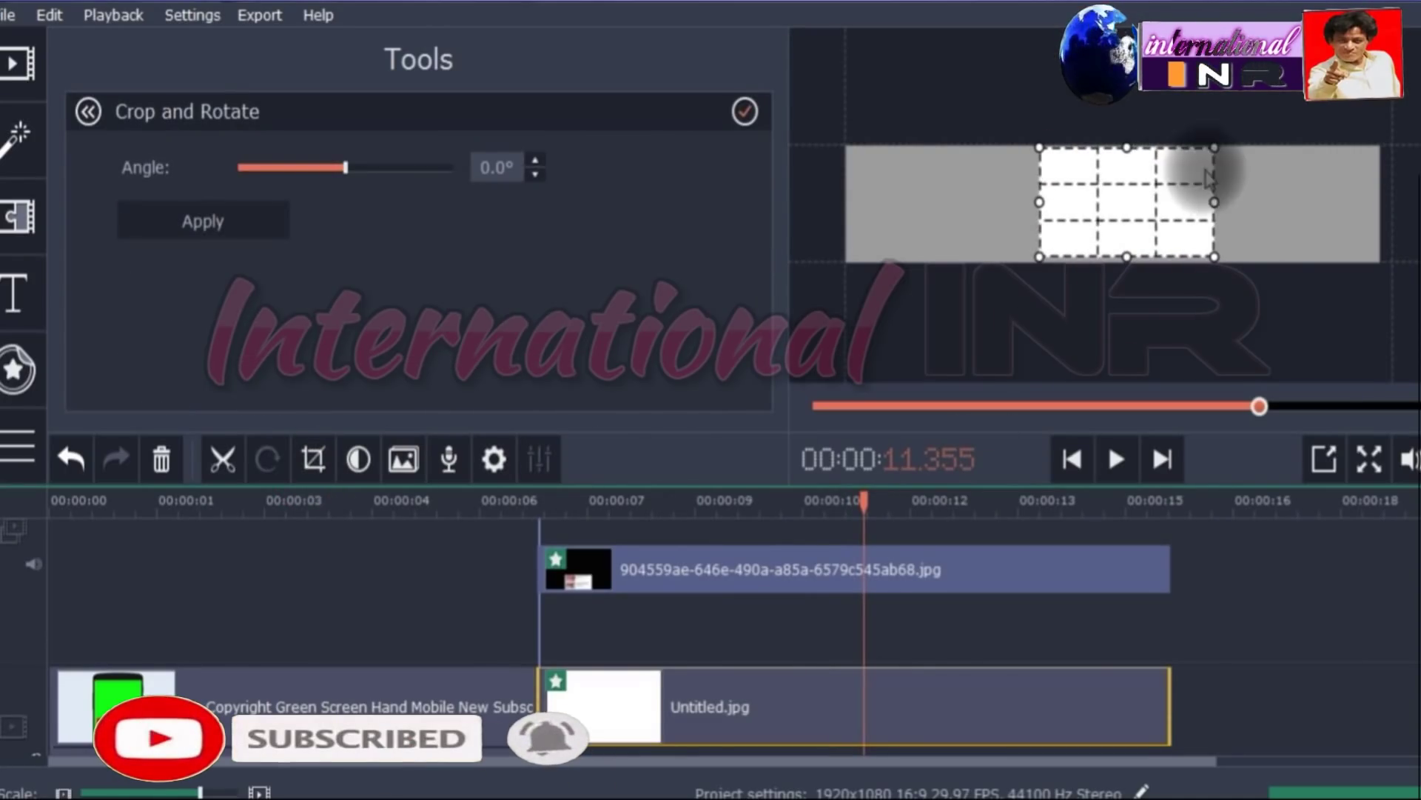
{"action": "left_click_drag", "start_coordinate": [1214, 148], "coordinate": [1197, 159]}
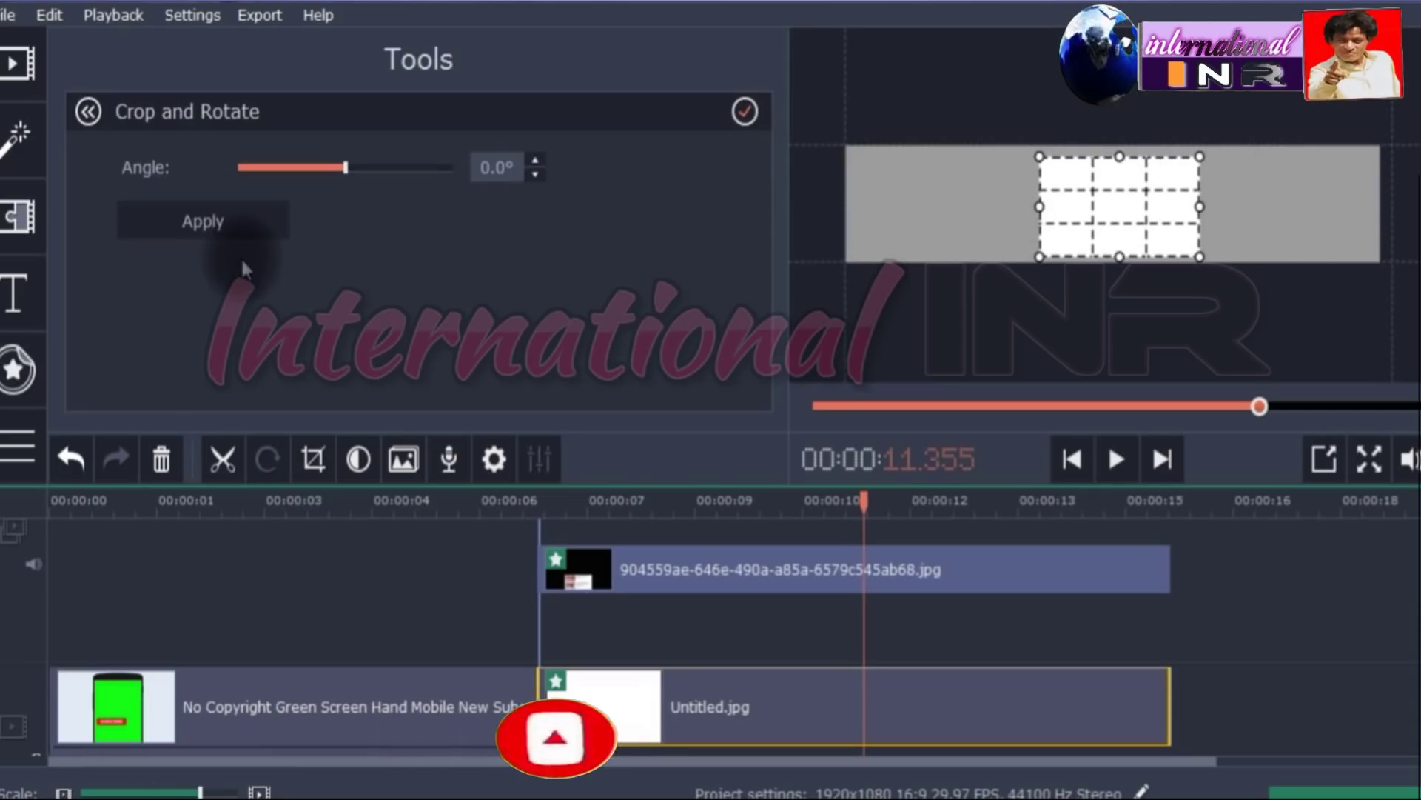
{"action": "left_click", "coordinate": [200, 221]}
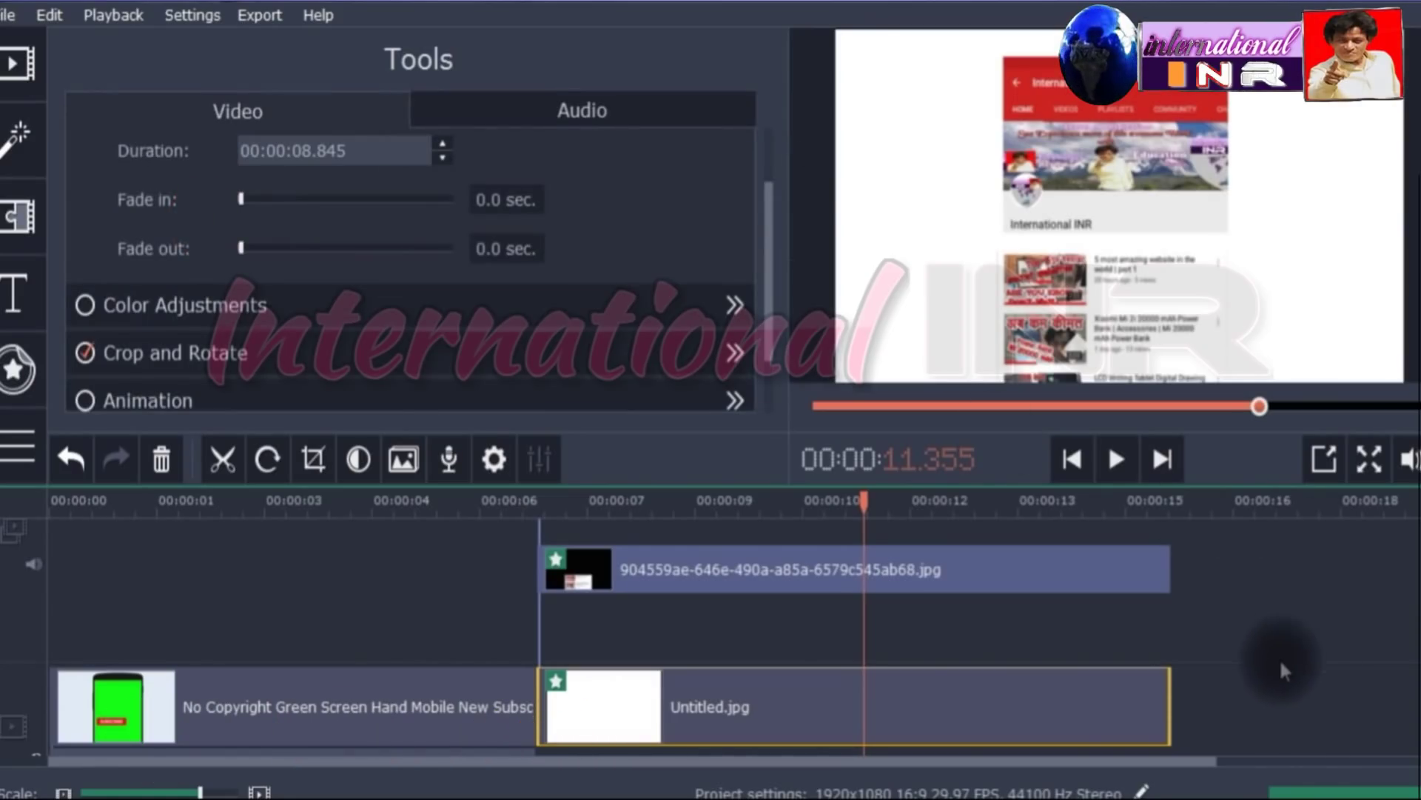
{"action": "left_click", "coordinate": [1250, 674]}
Move the green-screen subscribe clip from the start of the main track to directly behind Untitled.jpg
{"action": "left_click_drag", "start_coordinate": [348, 706], "coordinate": [978, 667]}
{"action": "left_click_drag", "start_coordinate": [1072, 651], "coordinate": [1075, 648]}
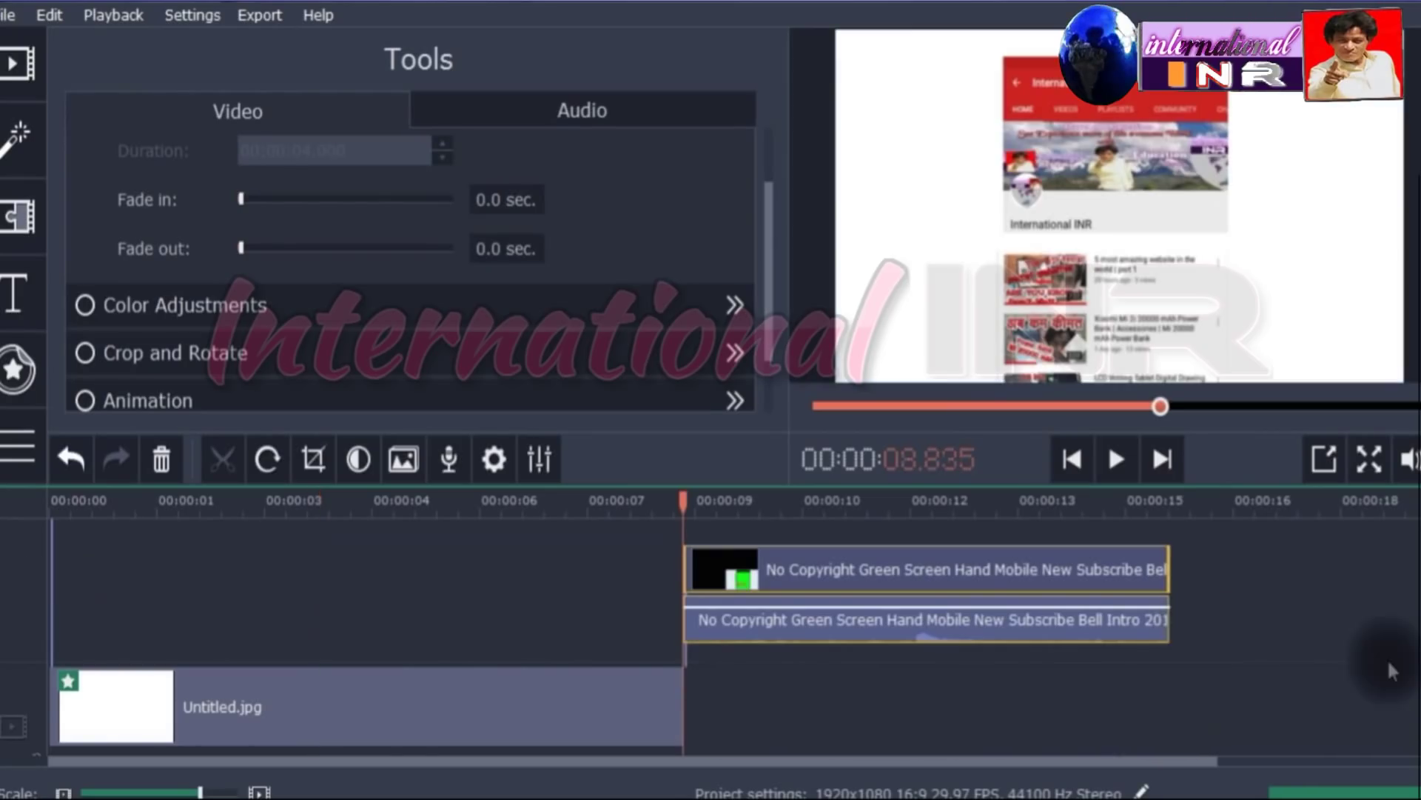
{"action": "left_click", "coordinate": [905, 570]}
{"action": "left_click_drag", "start_coordinate": [918, 622], "coordinate": [955, 700]}
{"action": "left_click", "coordinate": [1259, 685]}
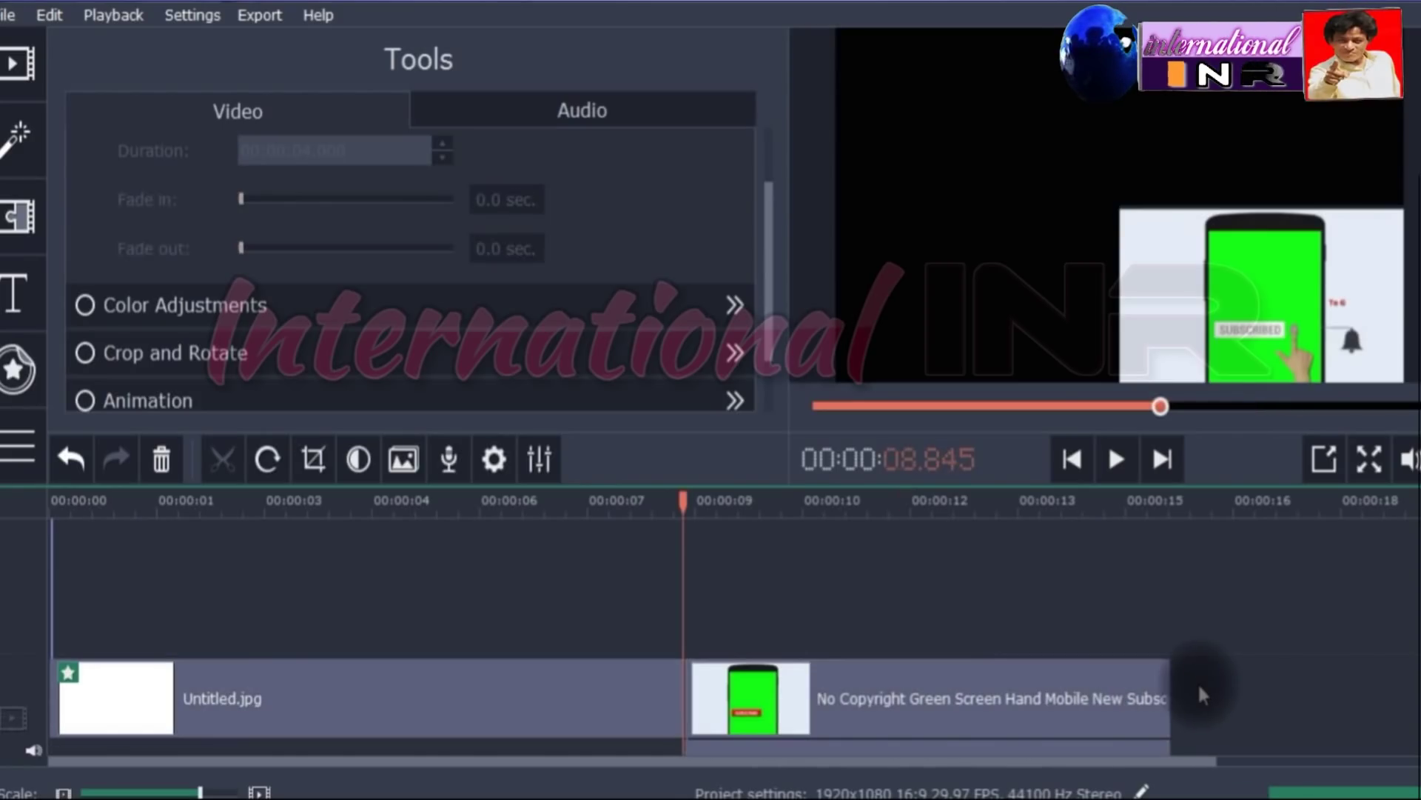
Move the 904559ae screenshot down to the empty overlay track directly above Untitled.jpg, starting at 00:00:00.000
{"action": "left_click", "coordinate": [905, 700]}
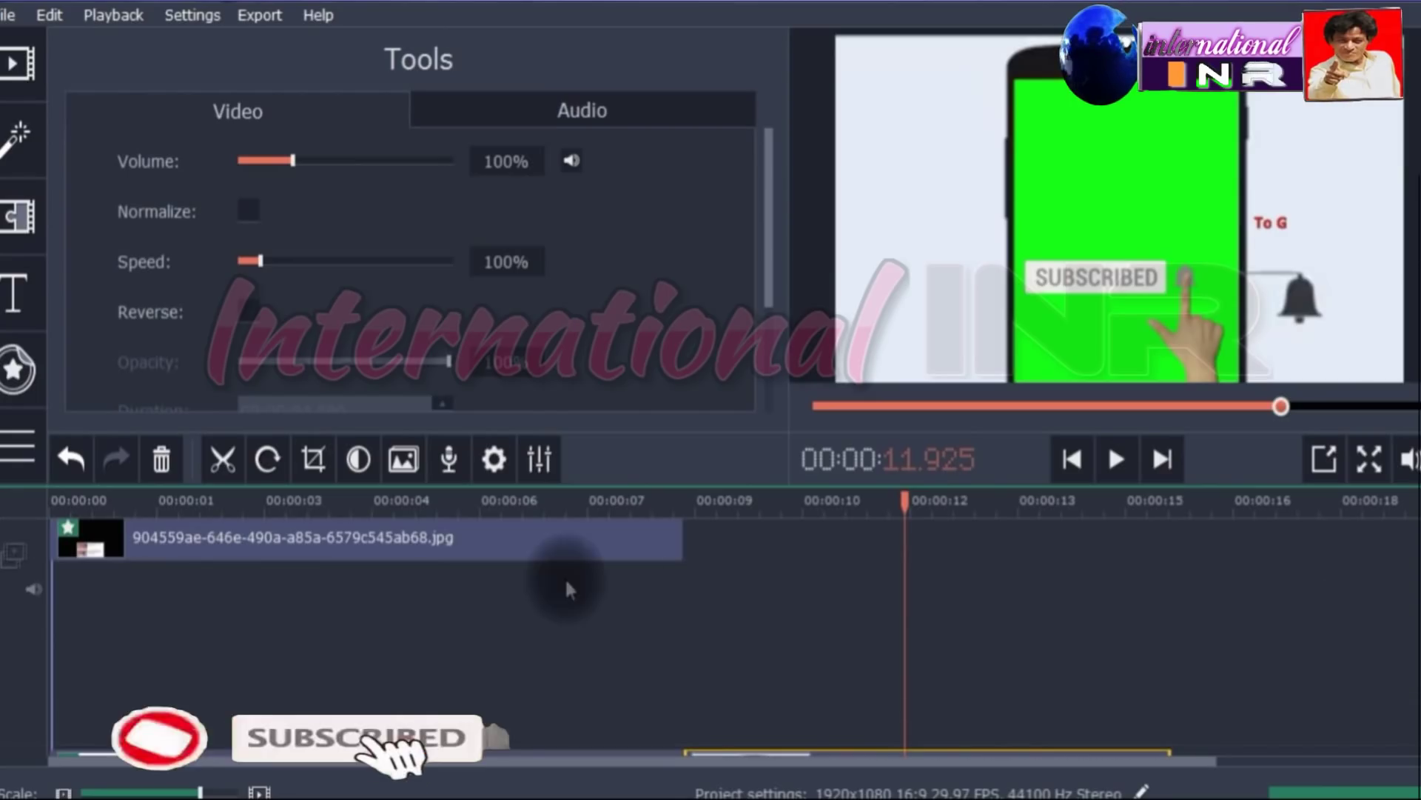
{"action": "left_click", "coordinate": [433, 544]}
{"action": "left_click_drag", "start_coordinate": [376, 536], "coordinate": [352, 700]}
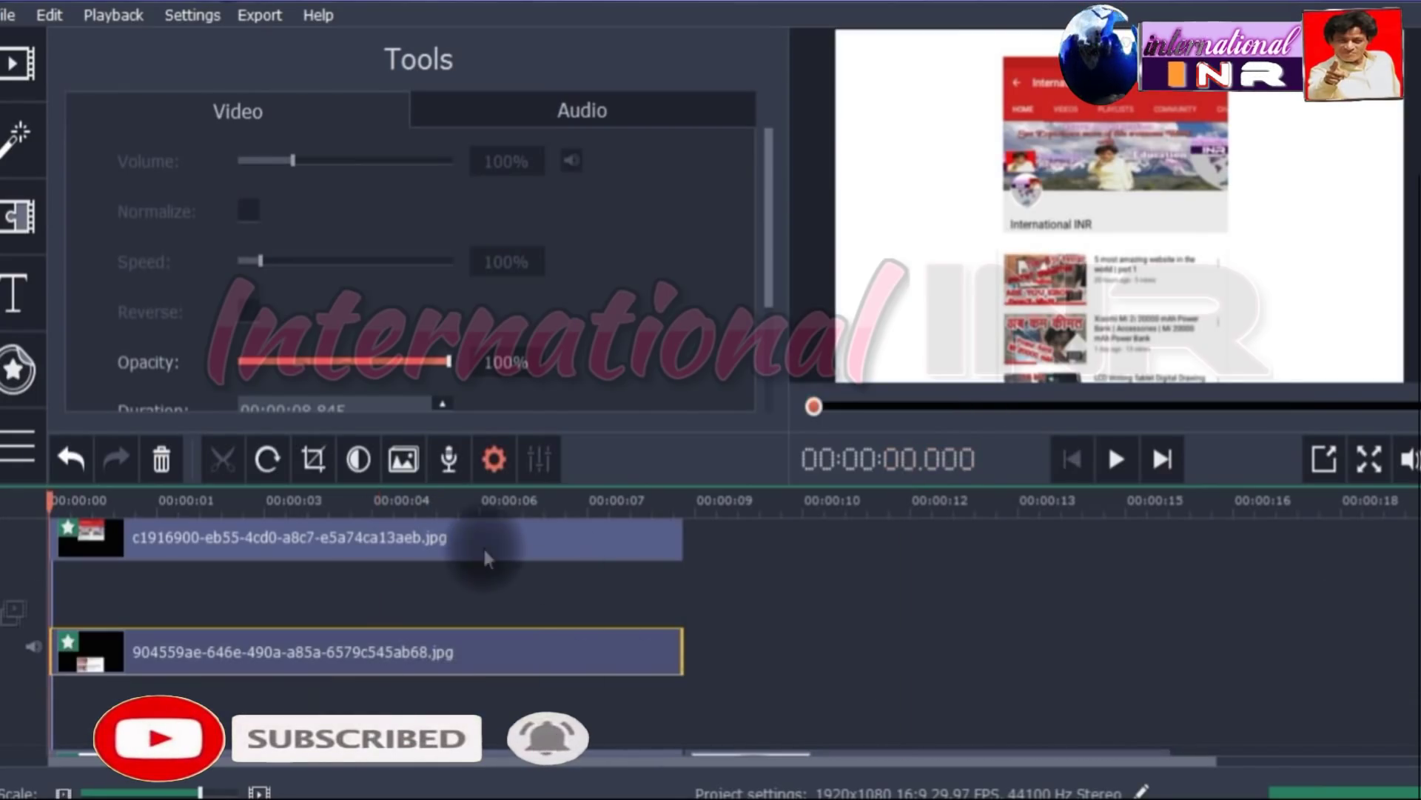
{"action": "left_click", "coordinate": [455, 537]}
{"action": "left_click", "coordinate": [775, 585]}
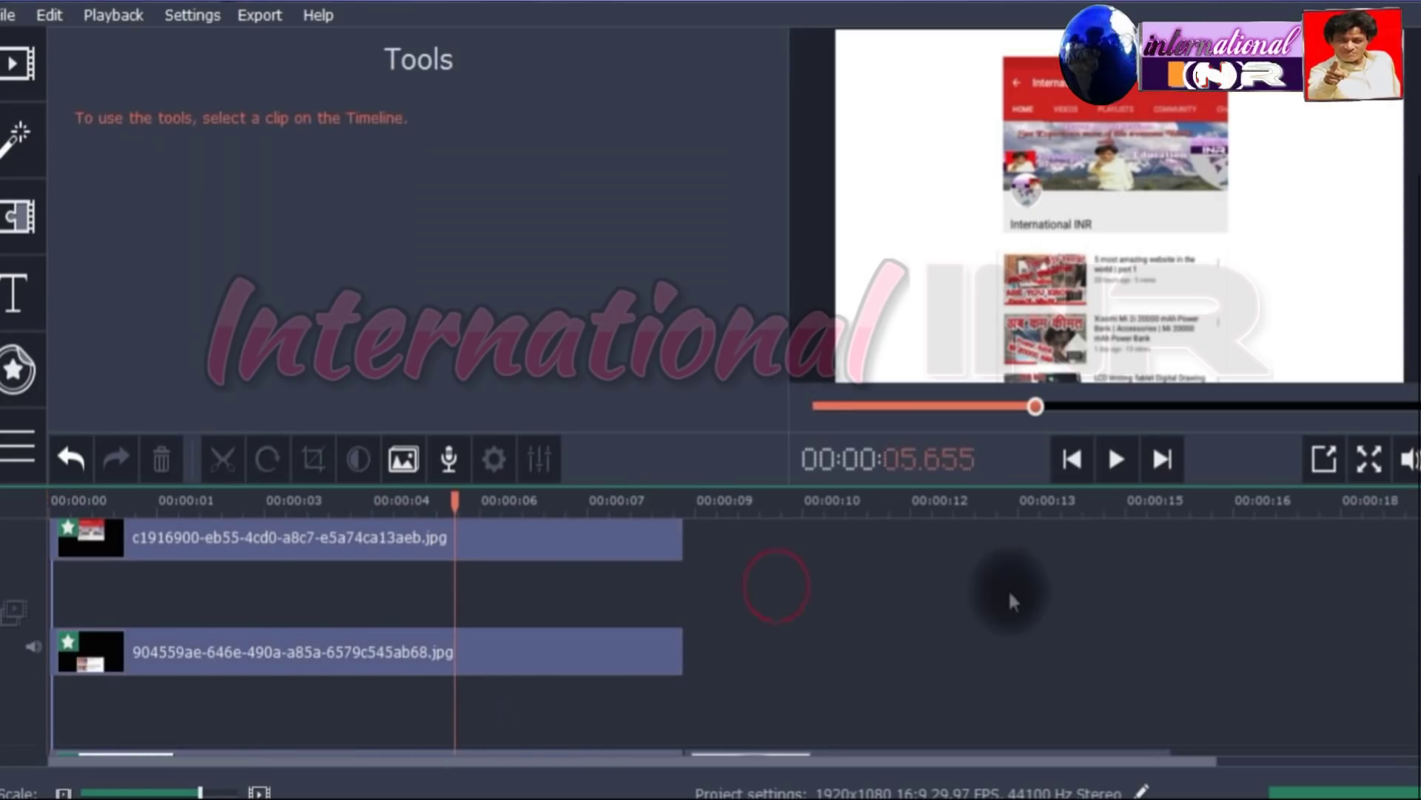
Move the green-screen subscribe clip to an overlay track above both screenshots, starting at 00:00:00.000
{"action": "scroll", "coordinate": [366, 633], "scroll_direction": "up", "scroll_amount": 1}
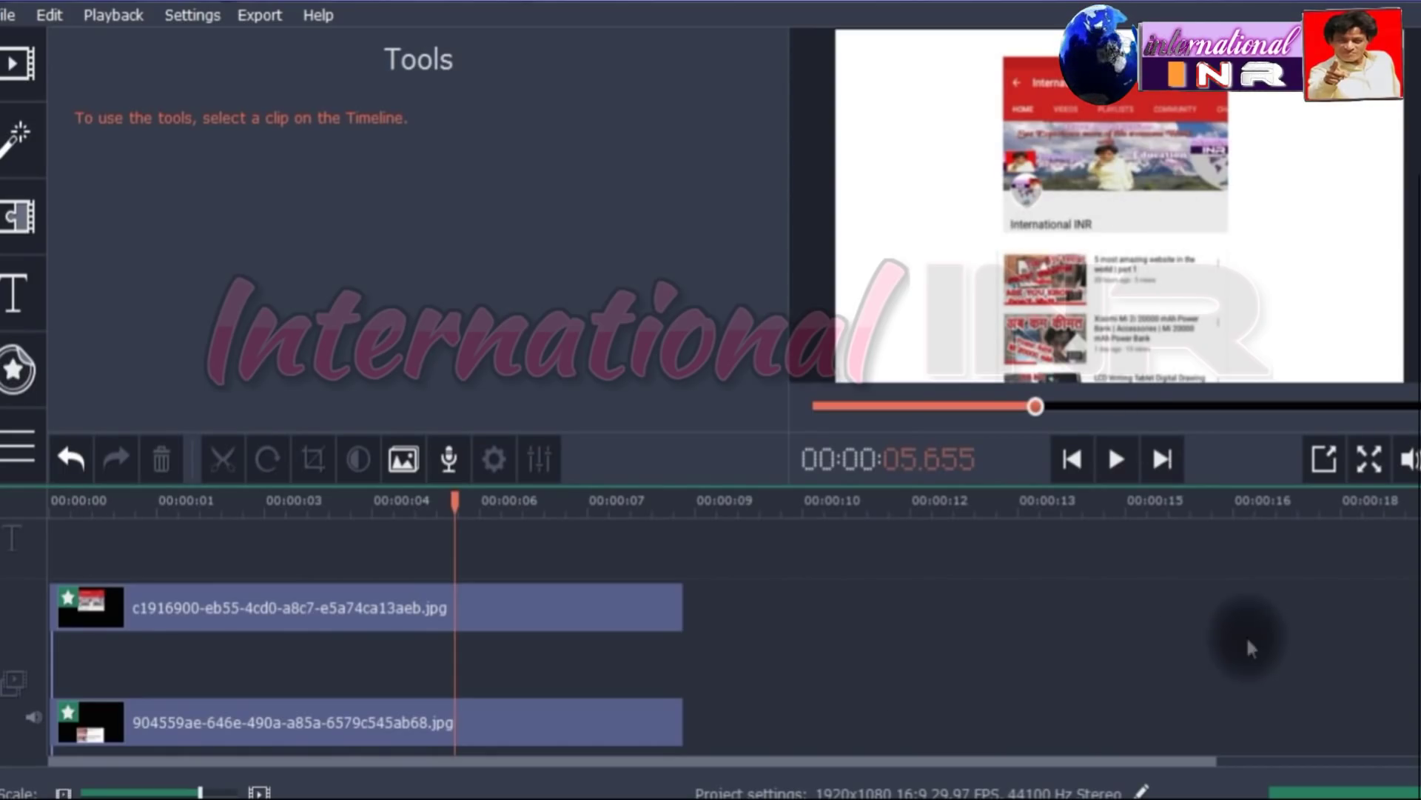
{"action": "scroll", "coordinate": [913, 715], "scroll_direction": "down", "scroll_amount": 2}
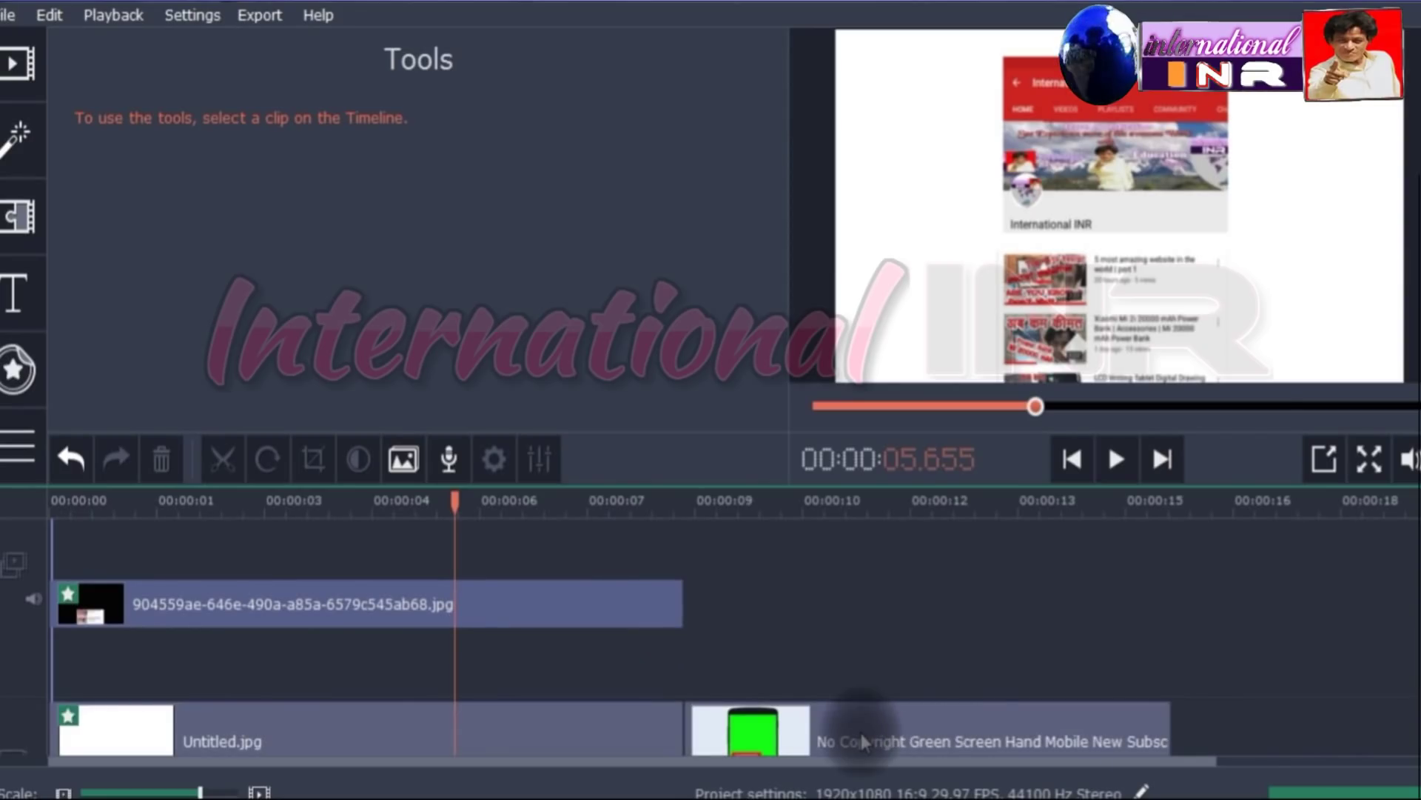
{"action": "left_click_drag", "start_coordinate": [859, 730], "coordinate": [197, 483]}
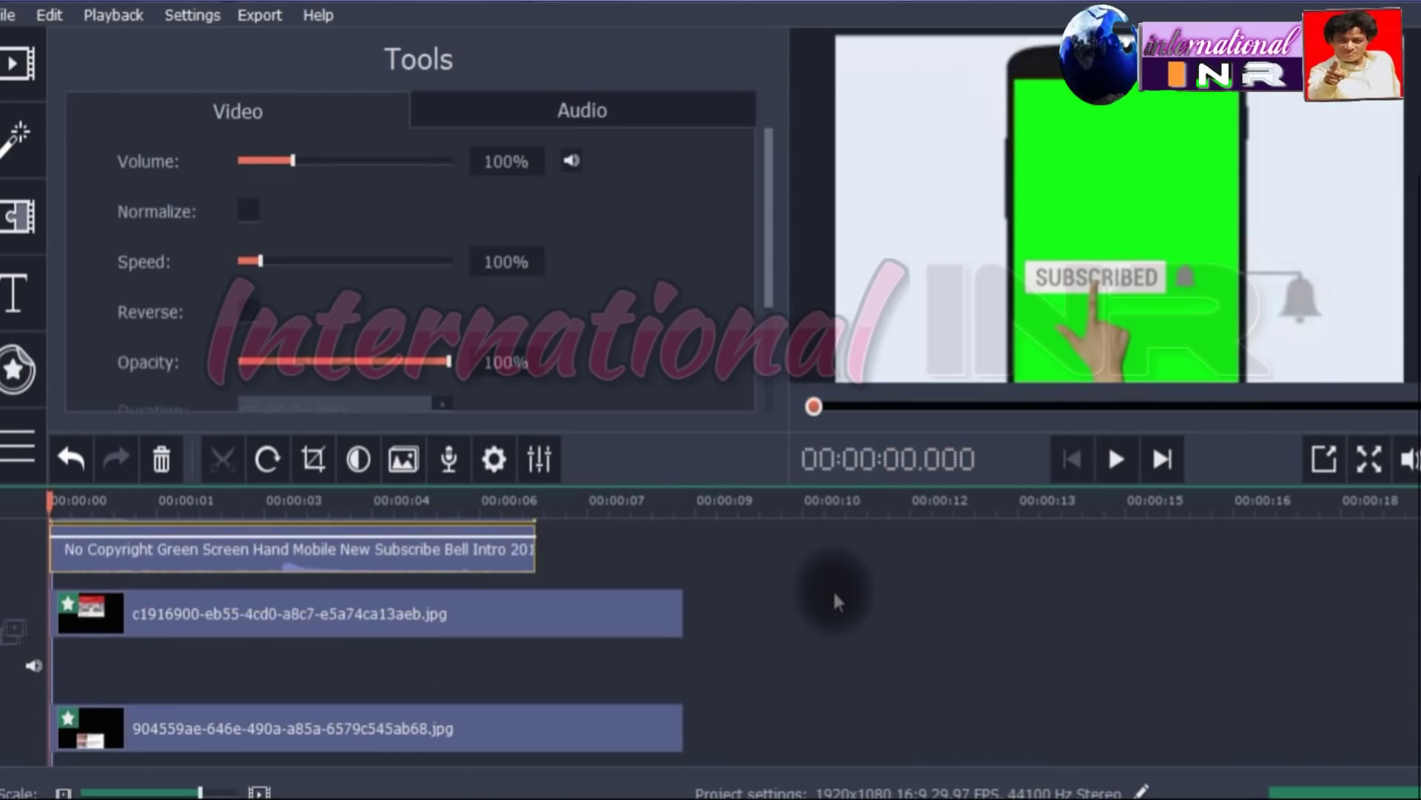
Crop the dark edges off the green-screen subscribe clip at its upper, left and right borders and apply the crop at 0.0°
{"action": "scroll", "coordinate": [291, 619], "scroll_direction": "up", "scroll_amount": 2}
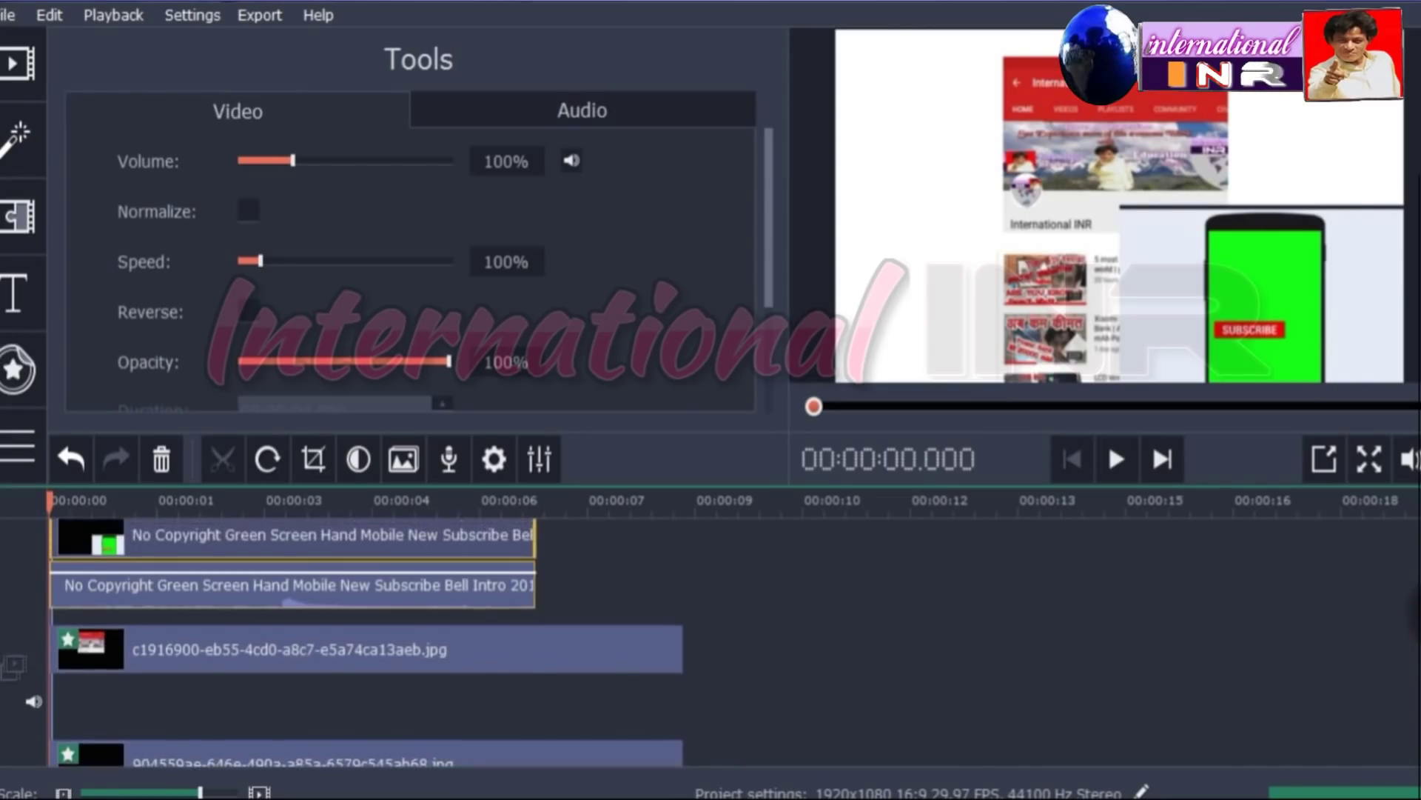
{"action": "left_click", "coordinate": [286, 519]}
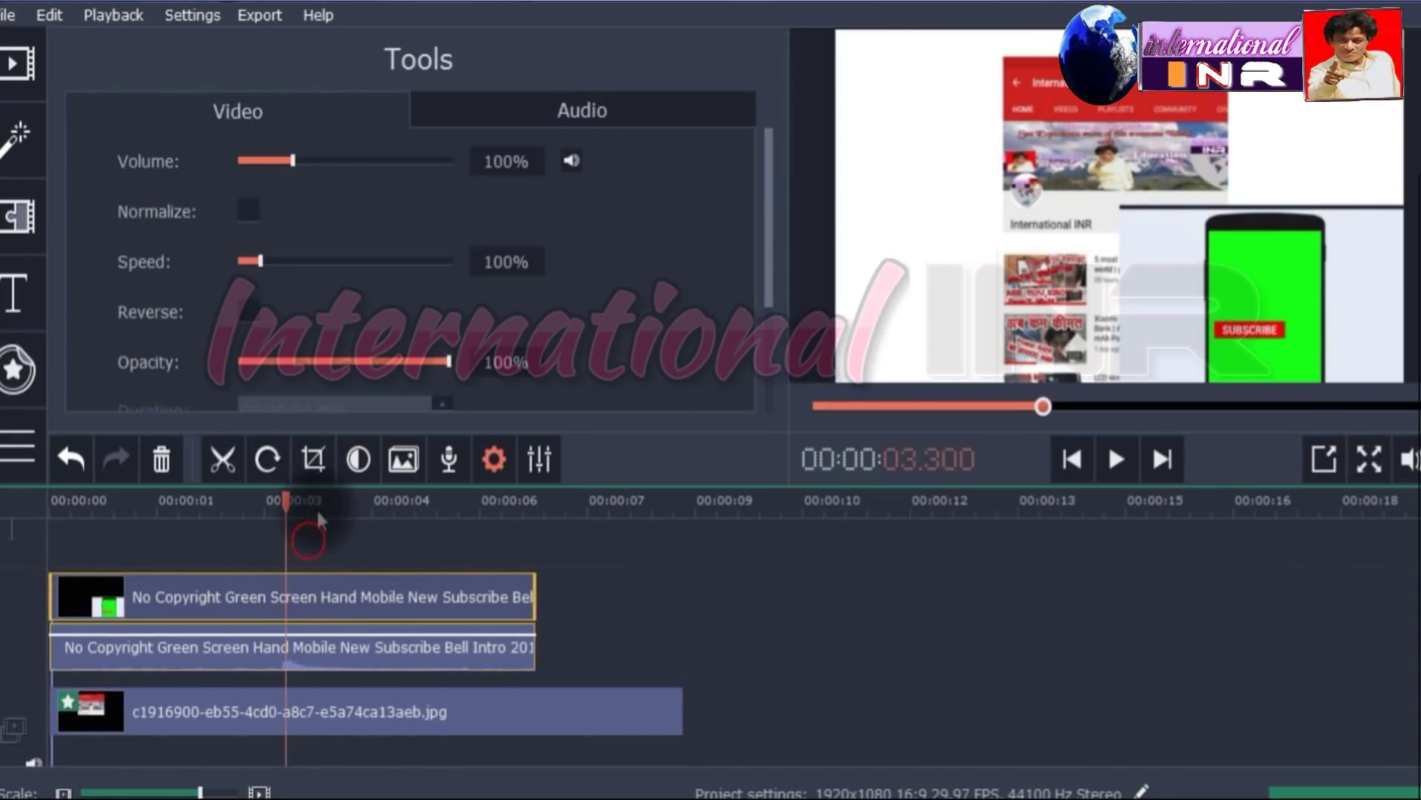
{"action": "left_click", "coordinate": [312, 461]}
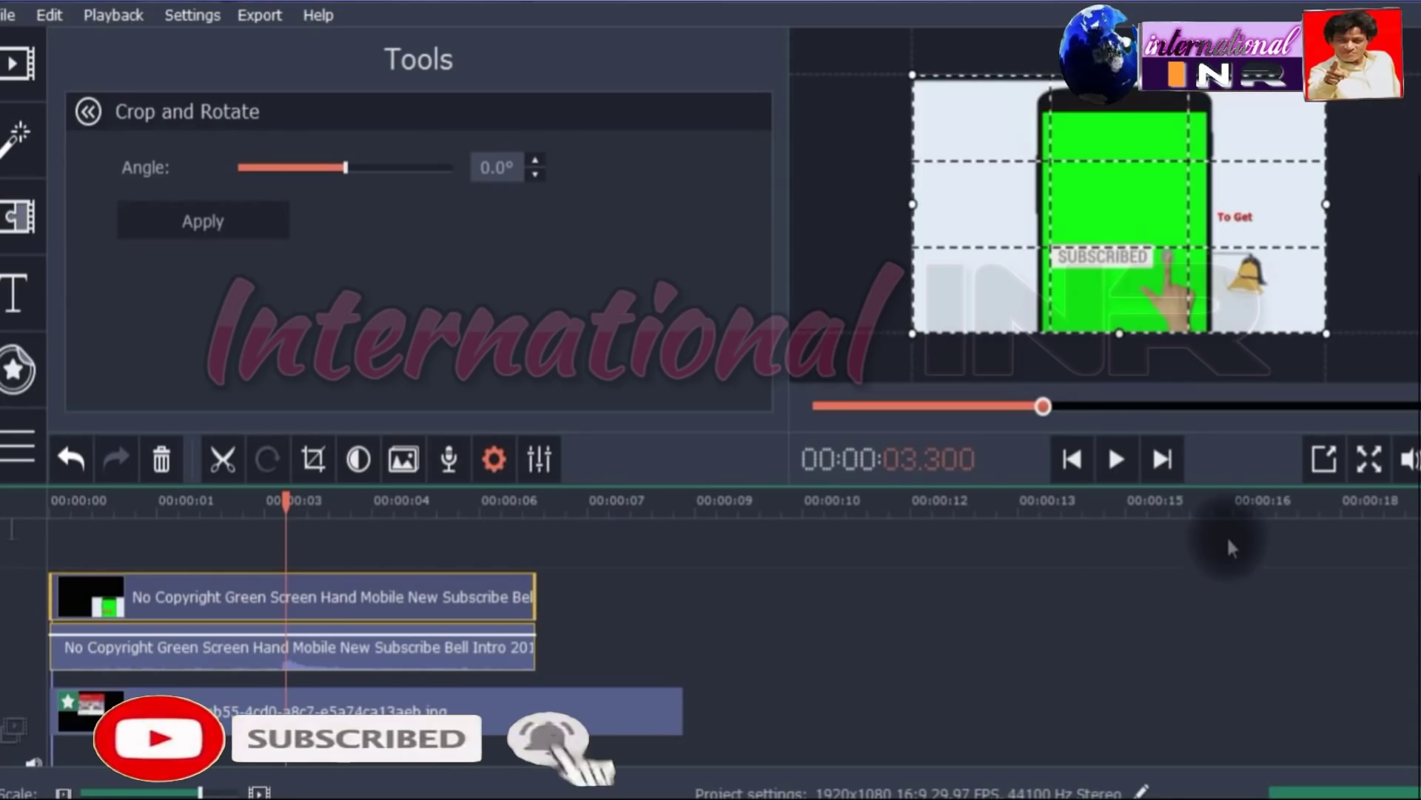
{"action": "left_click", "coordinate": [1322, 463]}
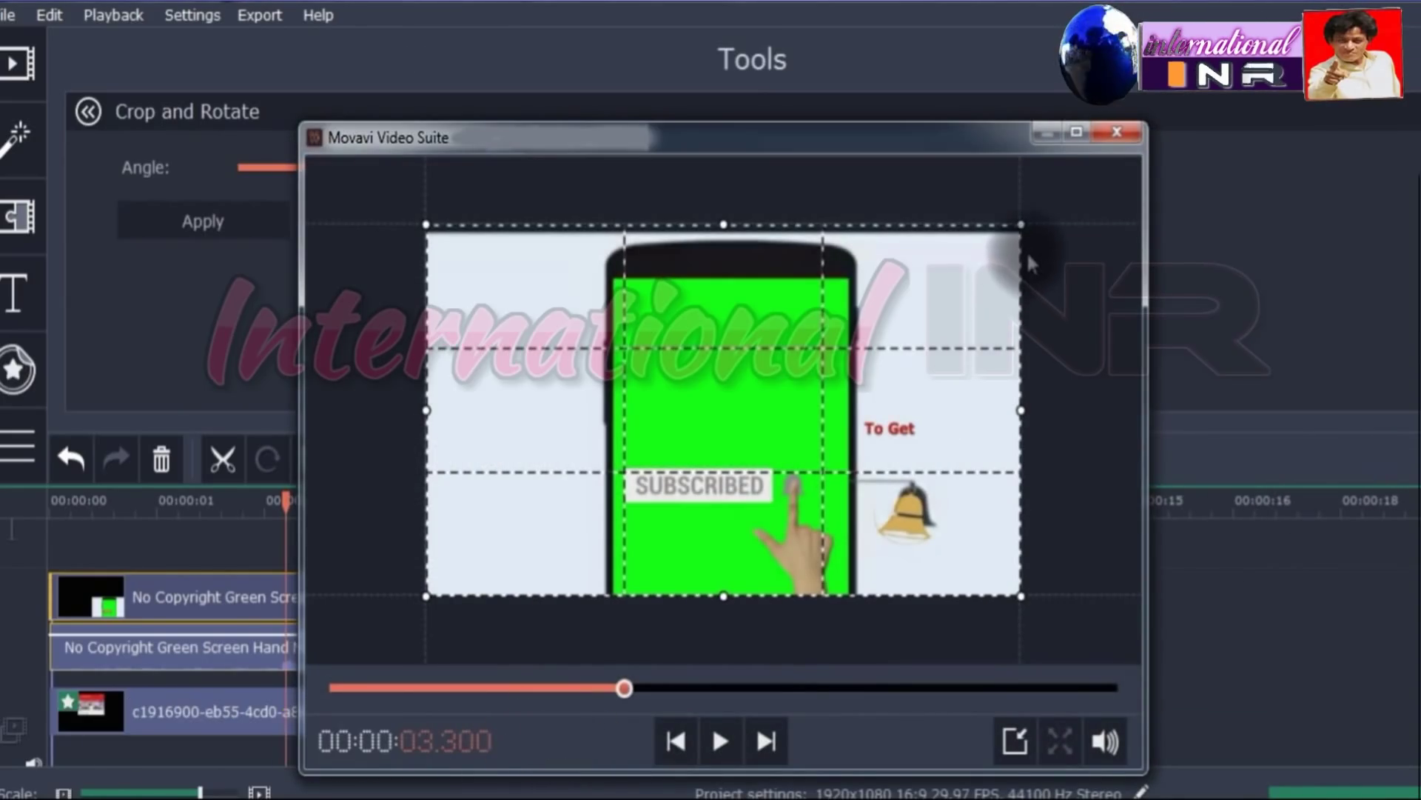
{"action": "left_click_drag", "start_coordinate": [1026, 230], "coordinate": [1021, 243]}
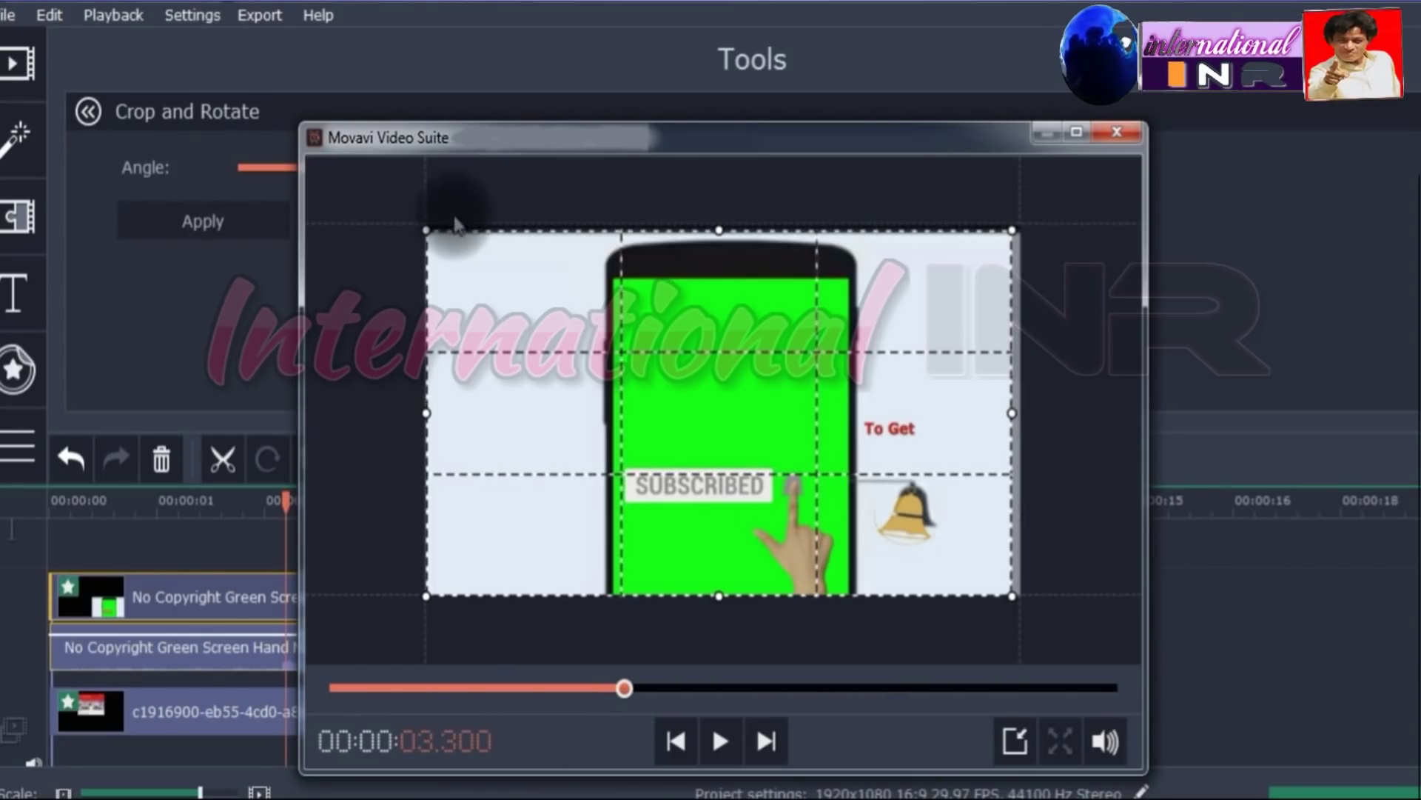
{"action": "left_click_drag", "start_coordinate": [429, 233], "coordinate": [425, 235]}
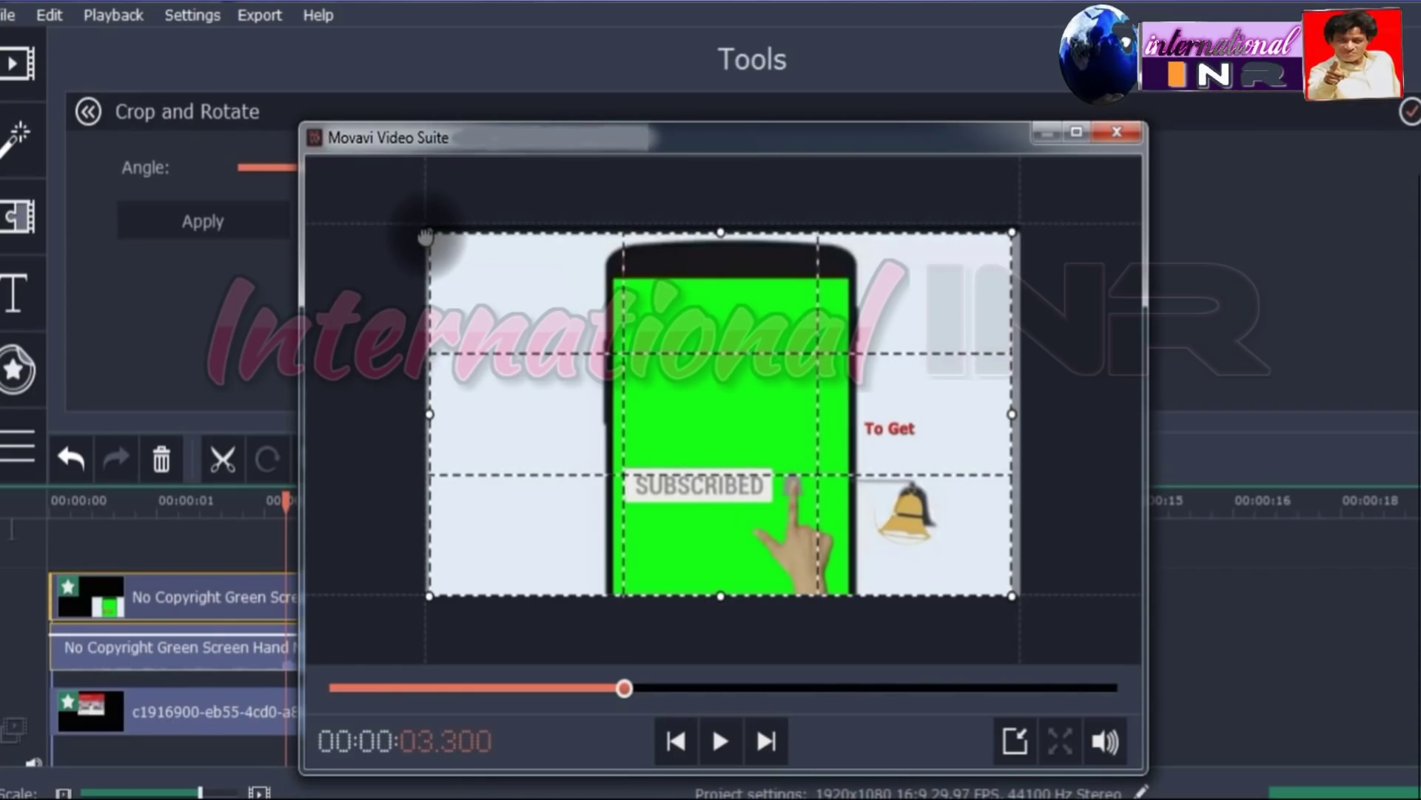
{"action": "left_click", "coordinate": [1015, 744]}
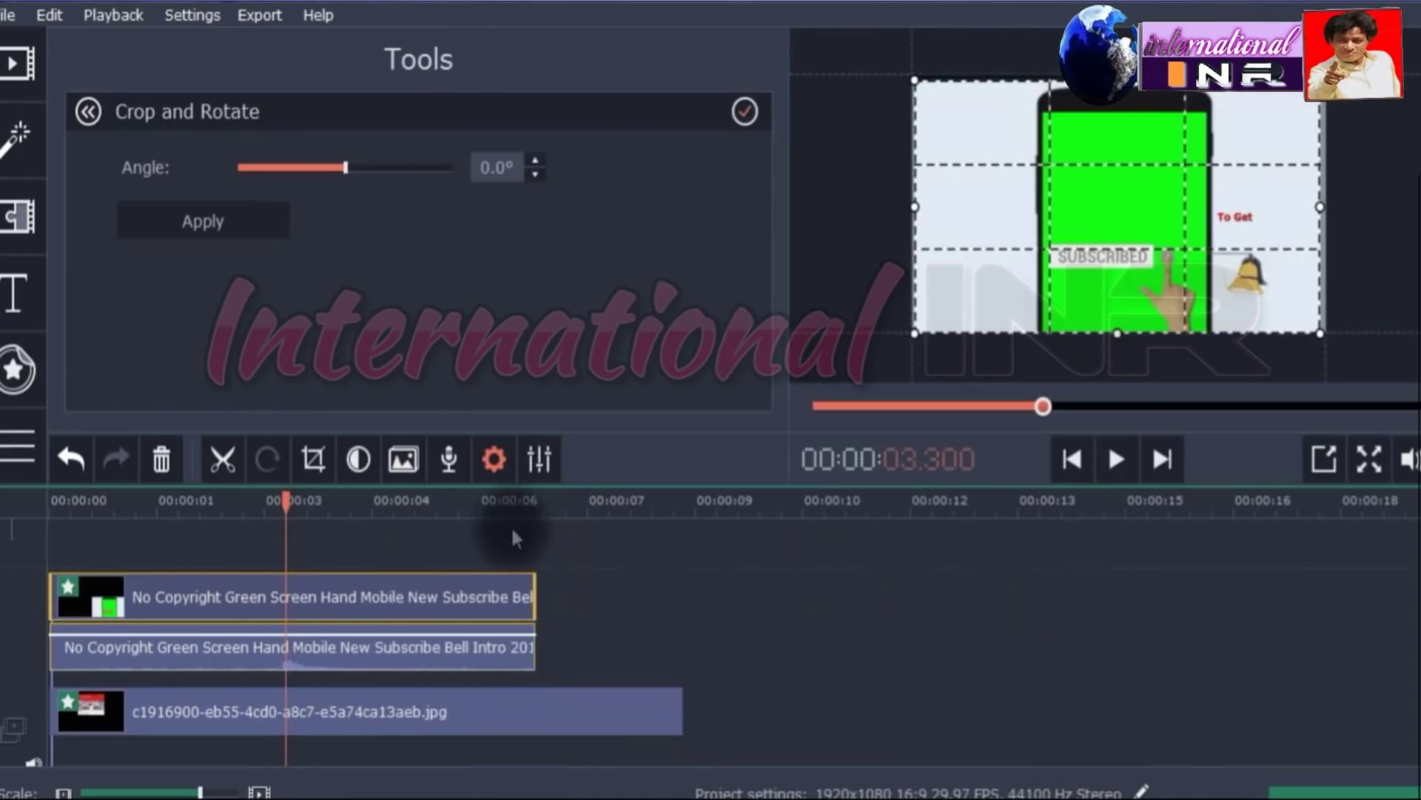
{"action": "left_click", "coordinate": [212, 226]}
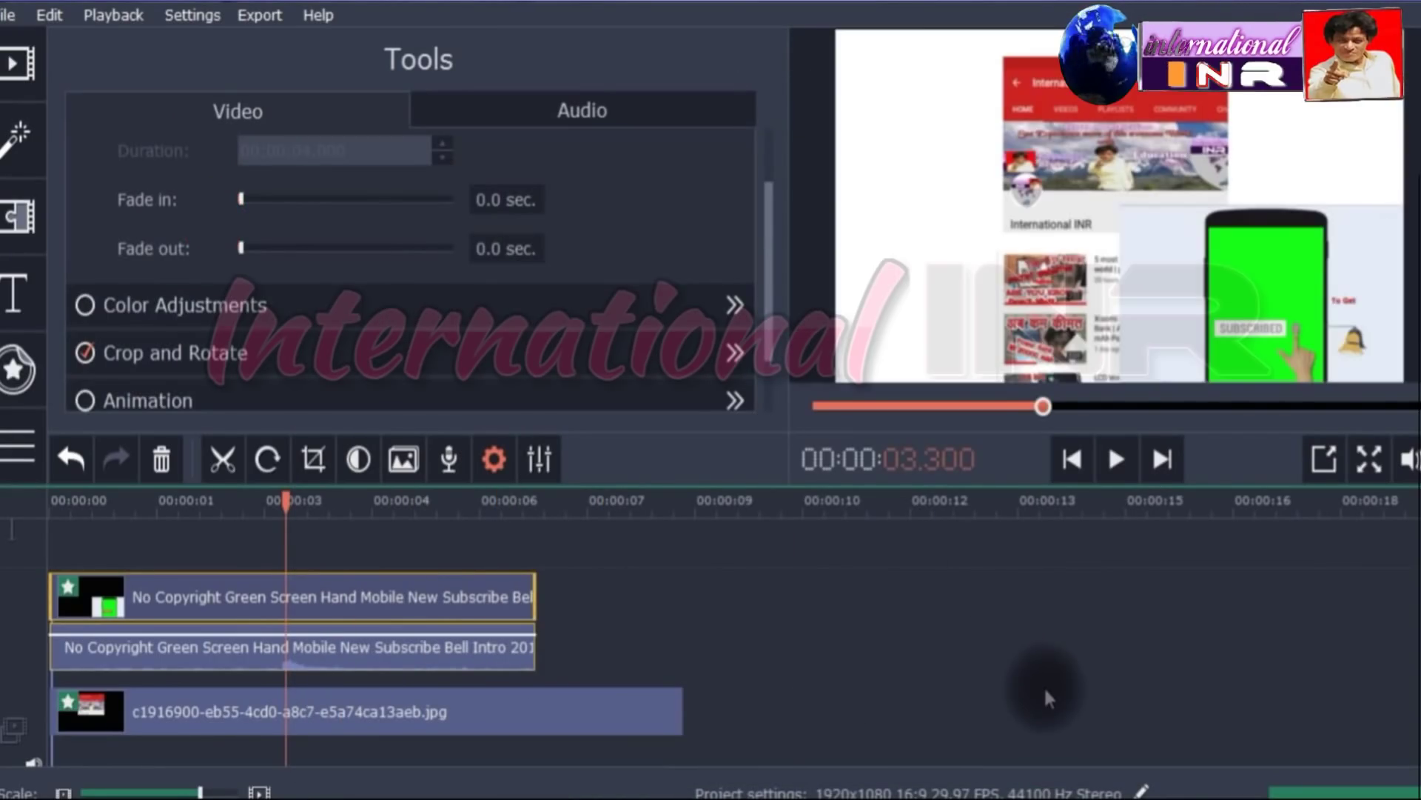
{"action": "left_click", "coordinate": [849, 614]}
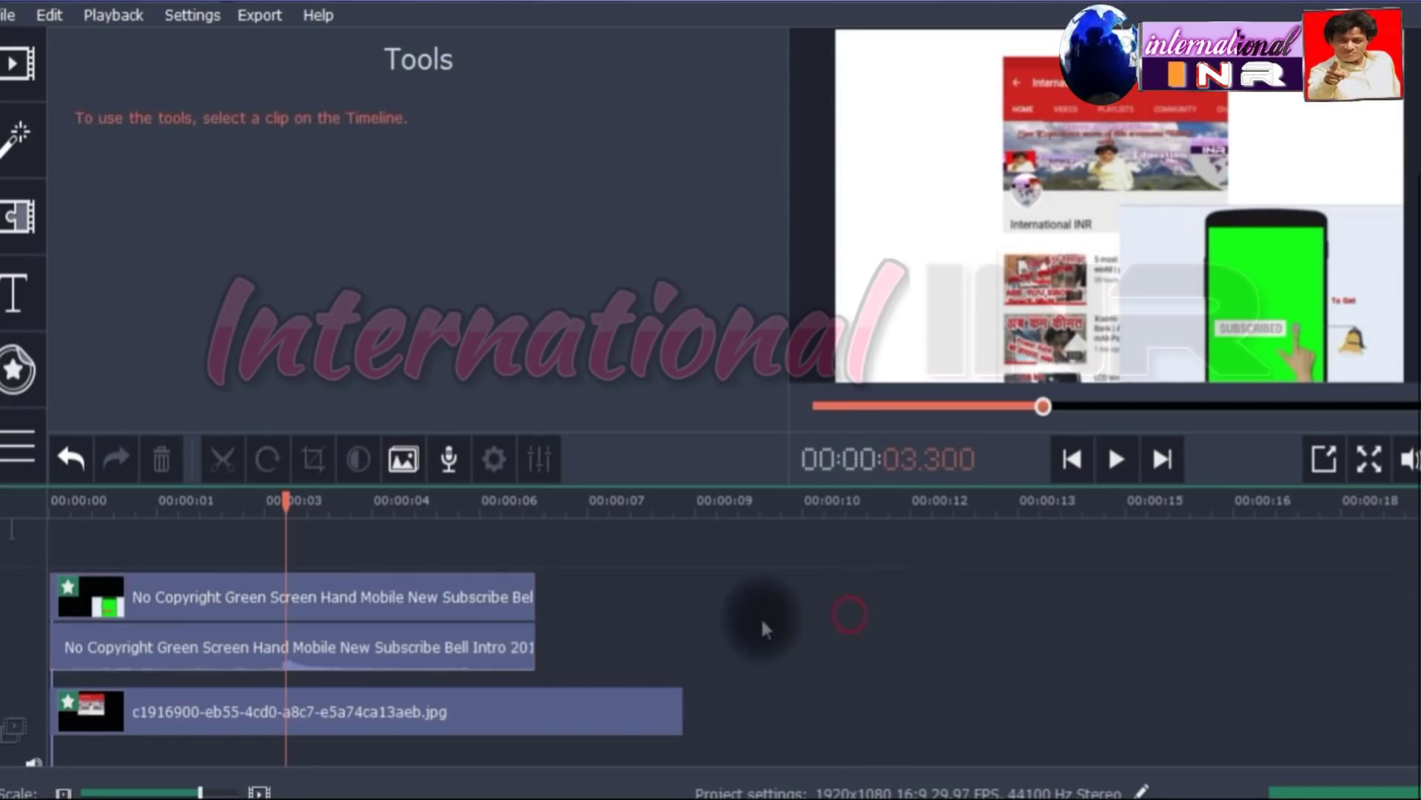
Make the green of the subscribe clip transparent with Chroma Key at tolerance 80, noise 0, edges 1 and opacity 10
{"action": "double_click", "coordinate": [308, 607]}
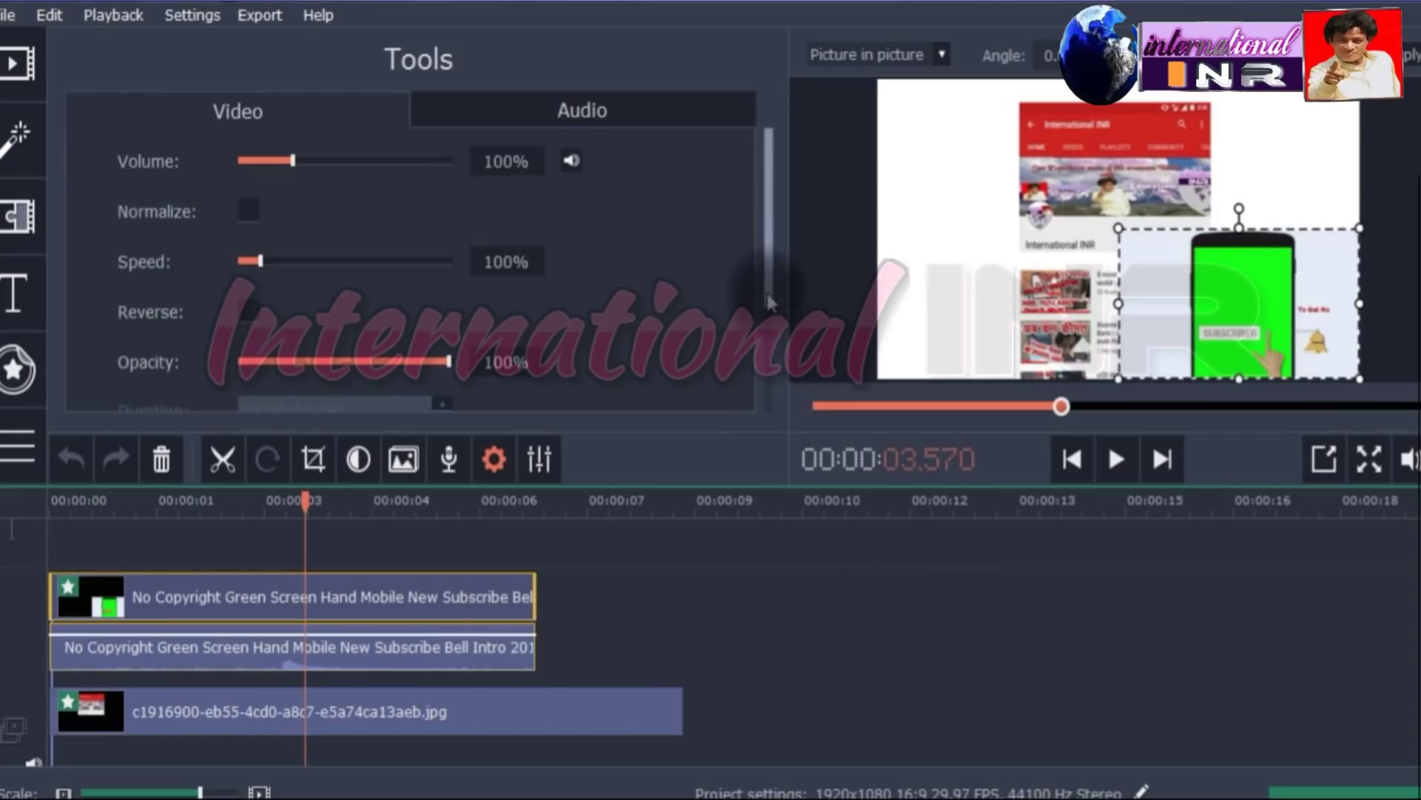
{"action": "scroll", "coordinate": [768, 395], "scroll_direction": "down", "scroll_amount": 5}
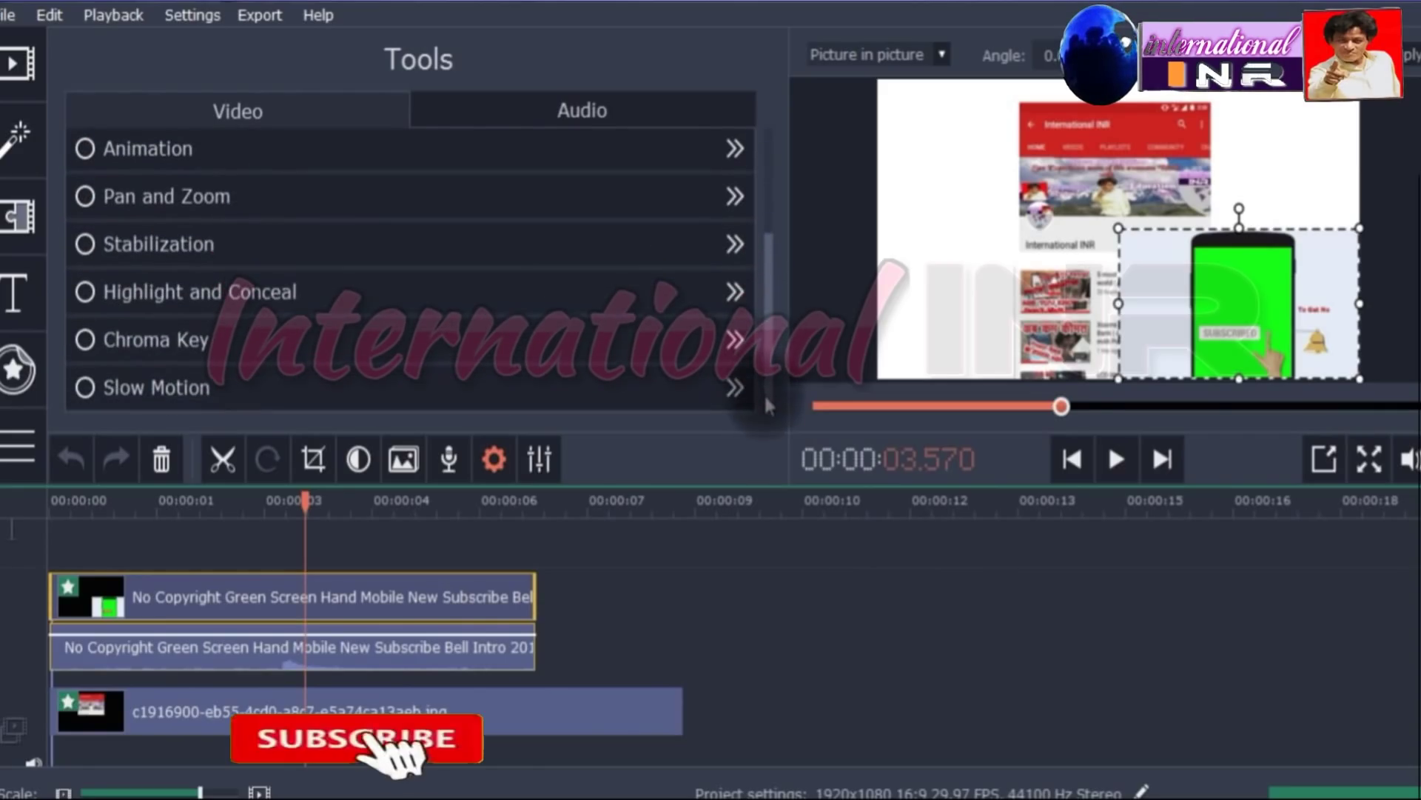
{"action": "left_click", "coordinate": [735, 342]}
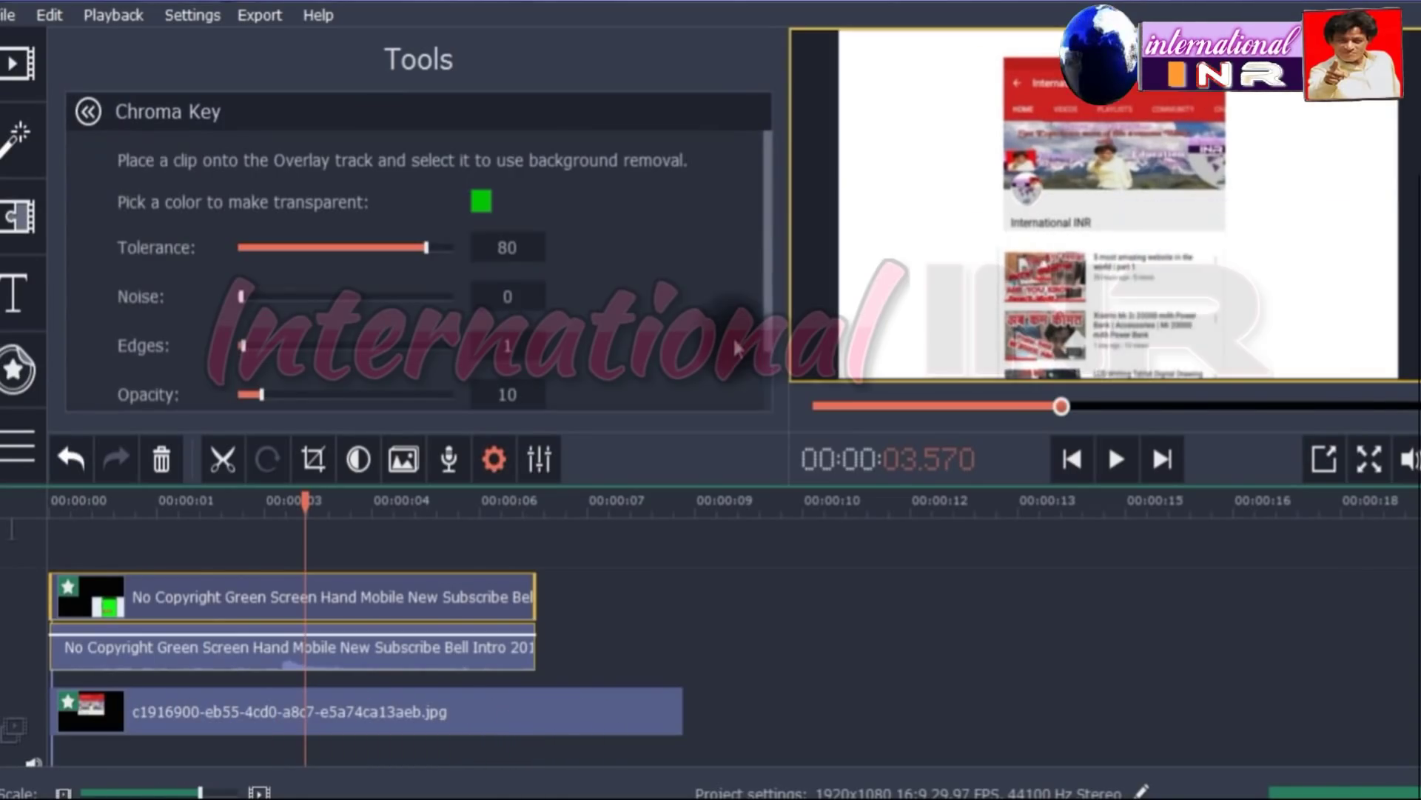
{"action": "left_click_drag", "start_coordinate": [767, 236], "coordinate": [767, 273]}
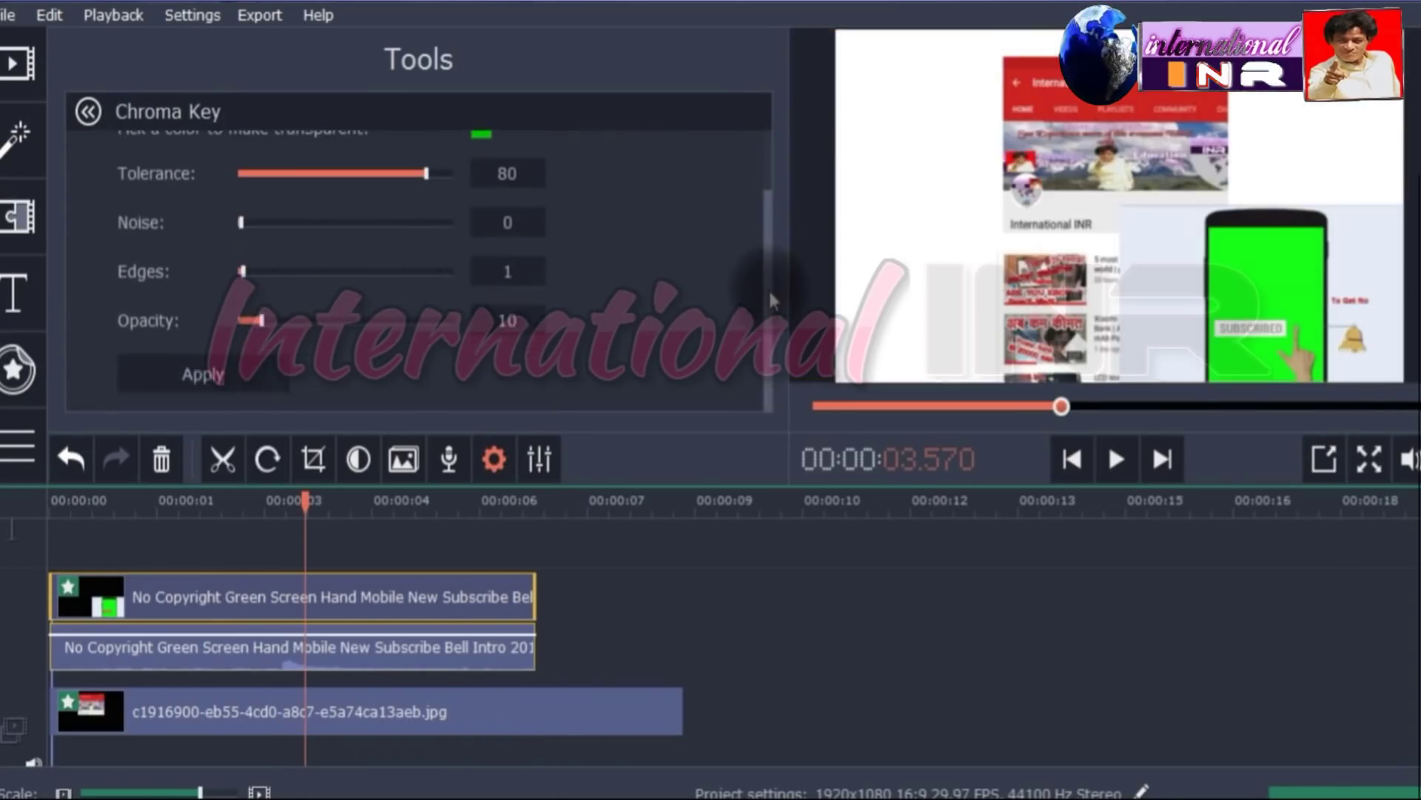
{"action": "left_click", "coordinate": [209, 379]}
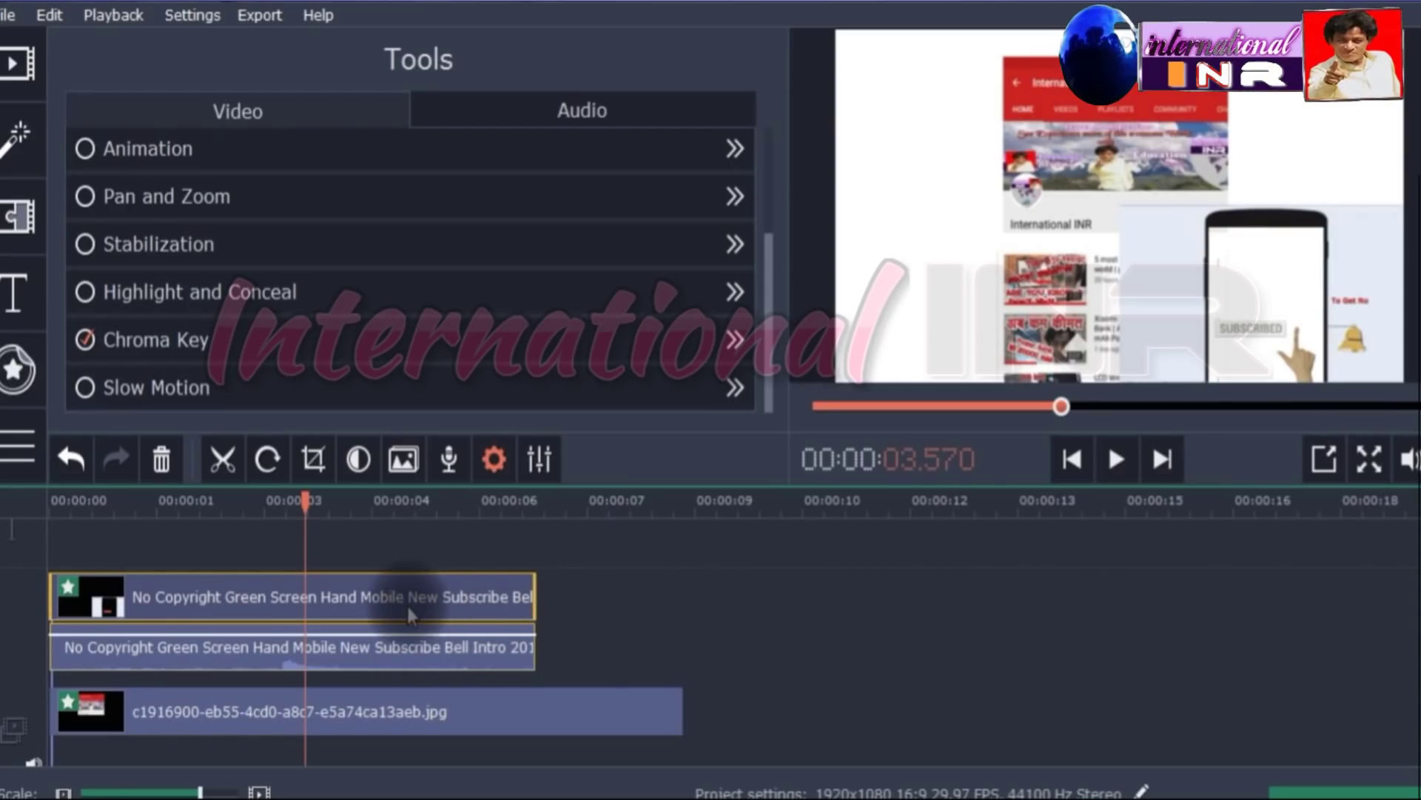
Enlarge the picture-in-picture subscribe clip from its upper-left corner to cover the frame, with the phone surrounding the channel screenshot
{"action": "left_click", "coordinate": [666, 602]}
{"action": "left_click", "coordinate": [362, 603]}
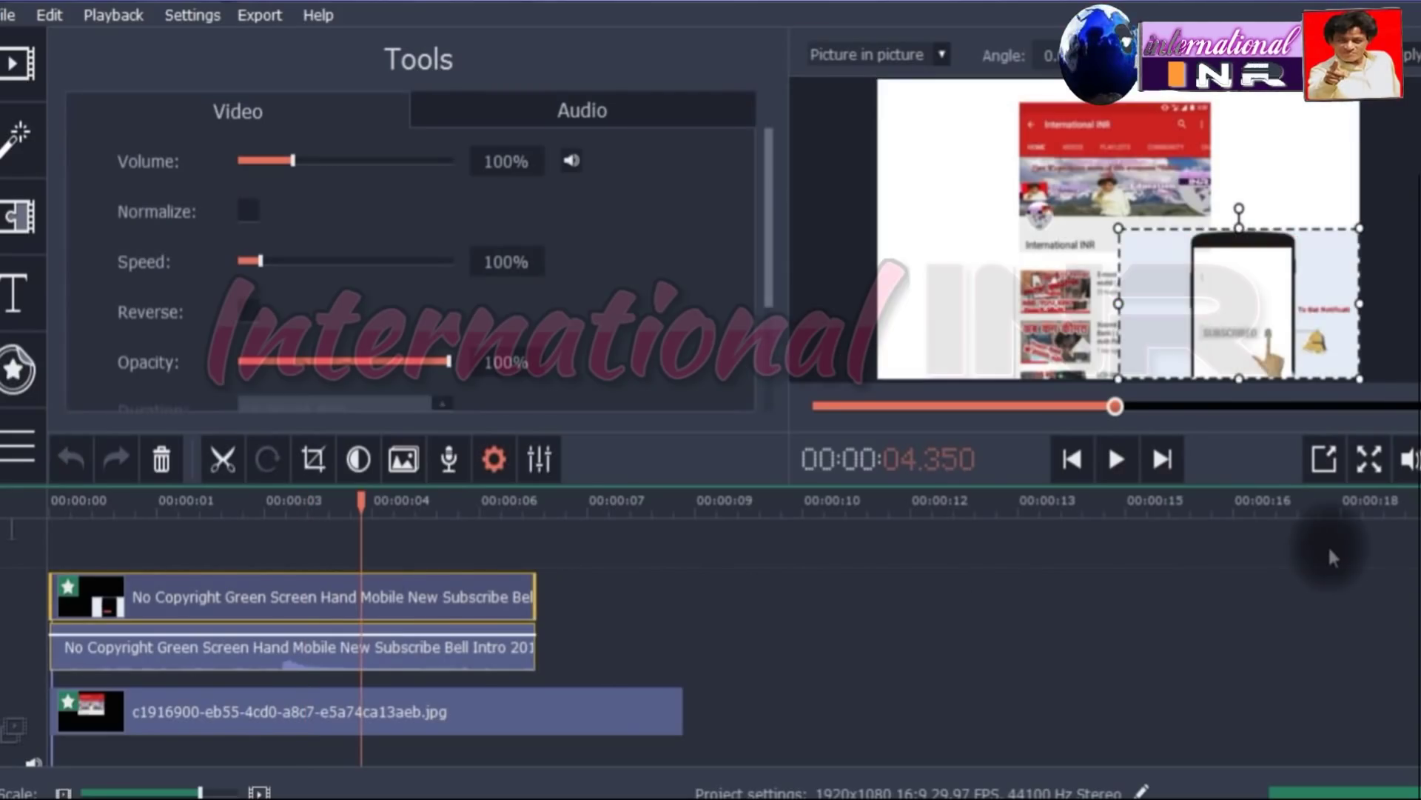
{"action": "left_click", "coordinate": [1323, 459]}
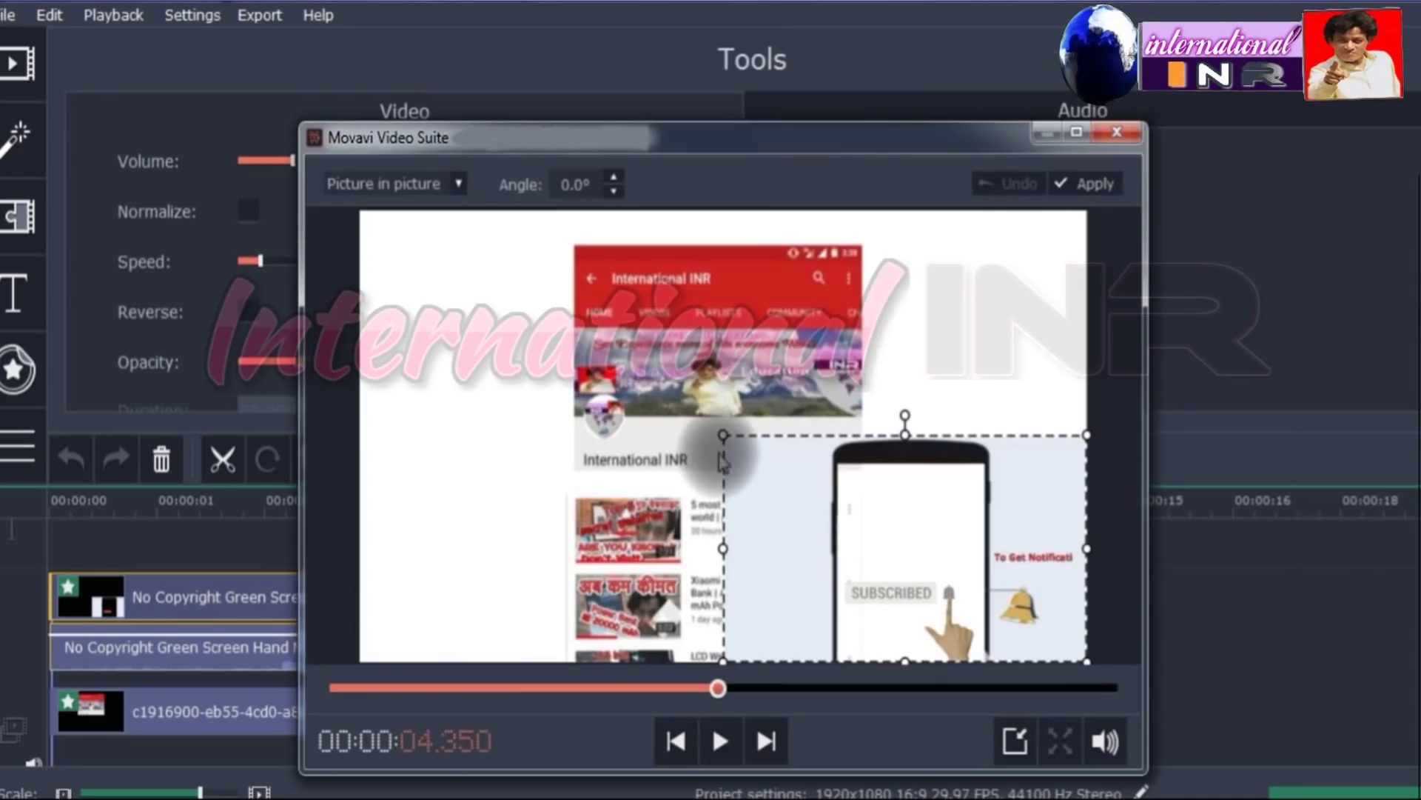
{"action": "left_click_drag", "start_coordinate": [722, 437], "coordinate": [205, 411]}
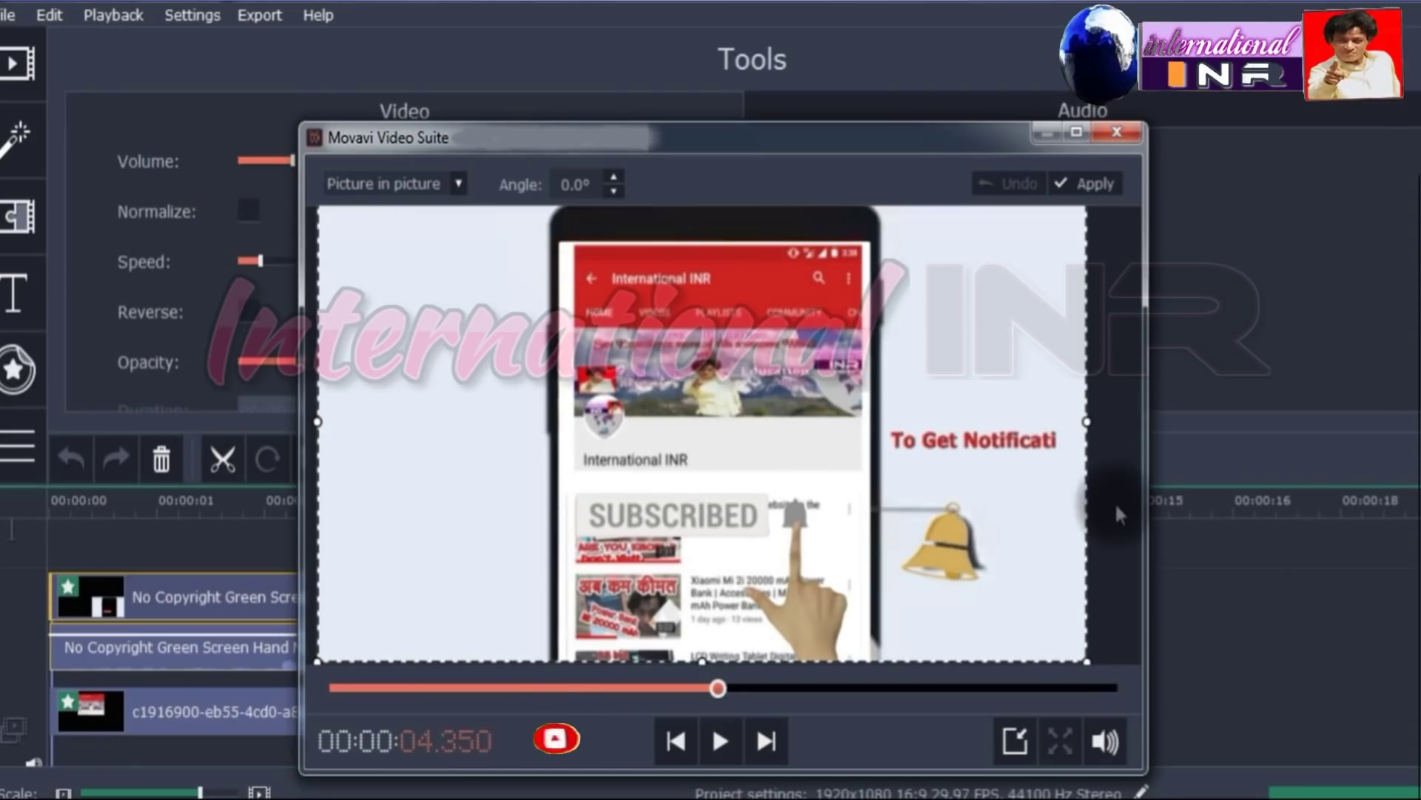
{"action": "left_click", "coordinate": [1086, 422]}
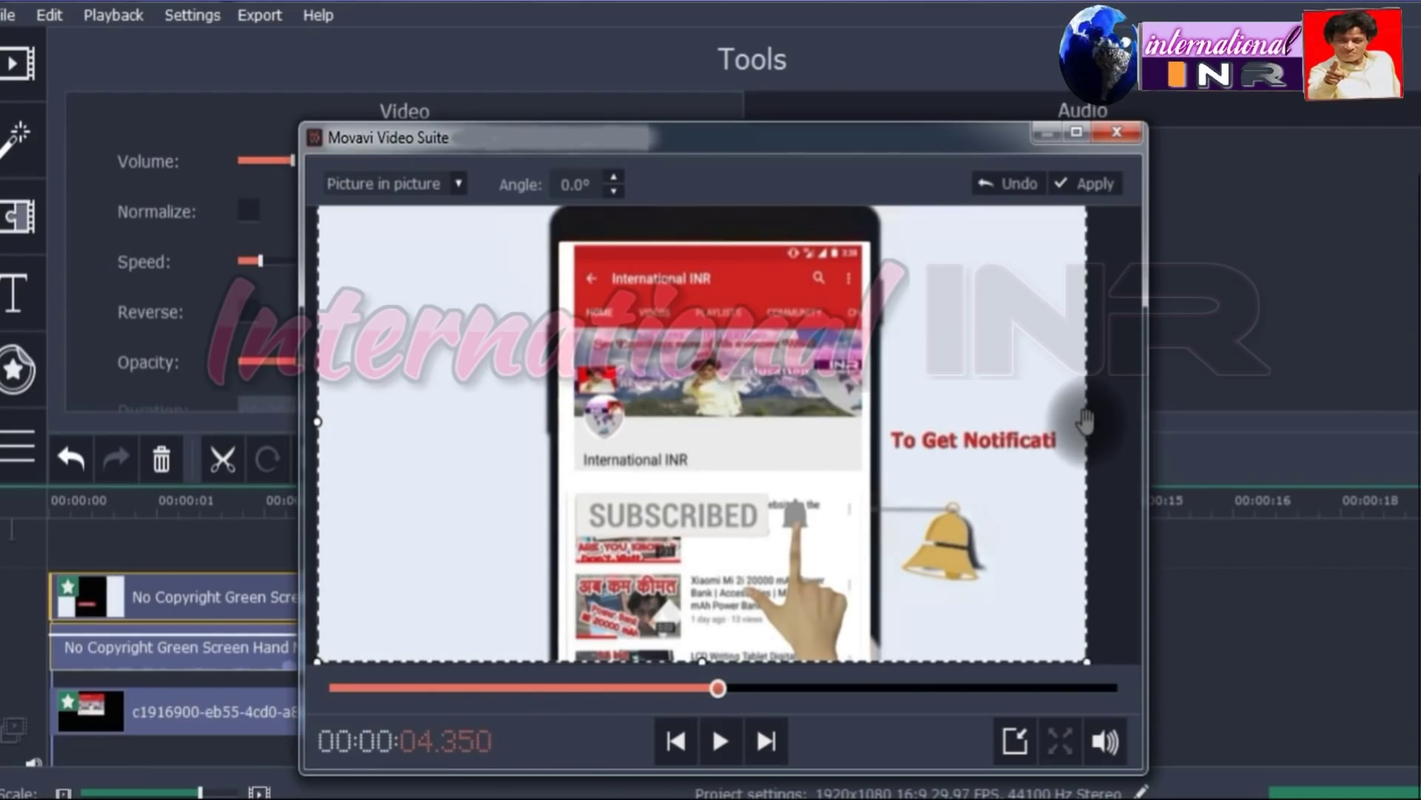
Narrow the subscribe clip slightly from both sides so the phone's side borders line up with the channel screenshot
{"action": "left_click_drag", "start_coordinate": [1085, 424], "coordinate": [1074, 427]}
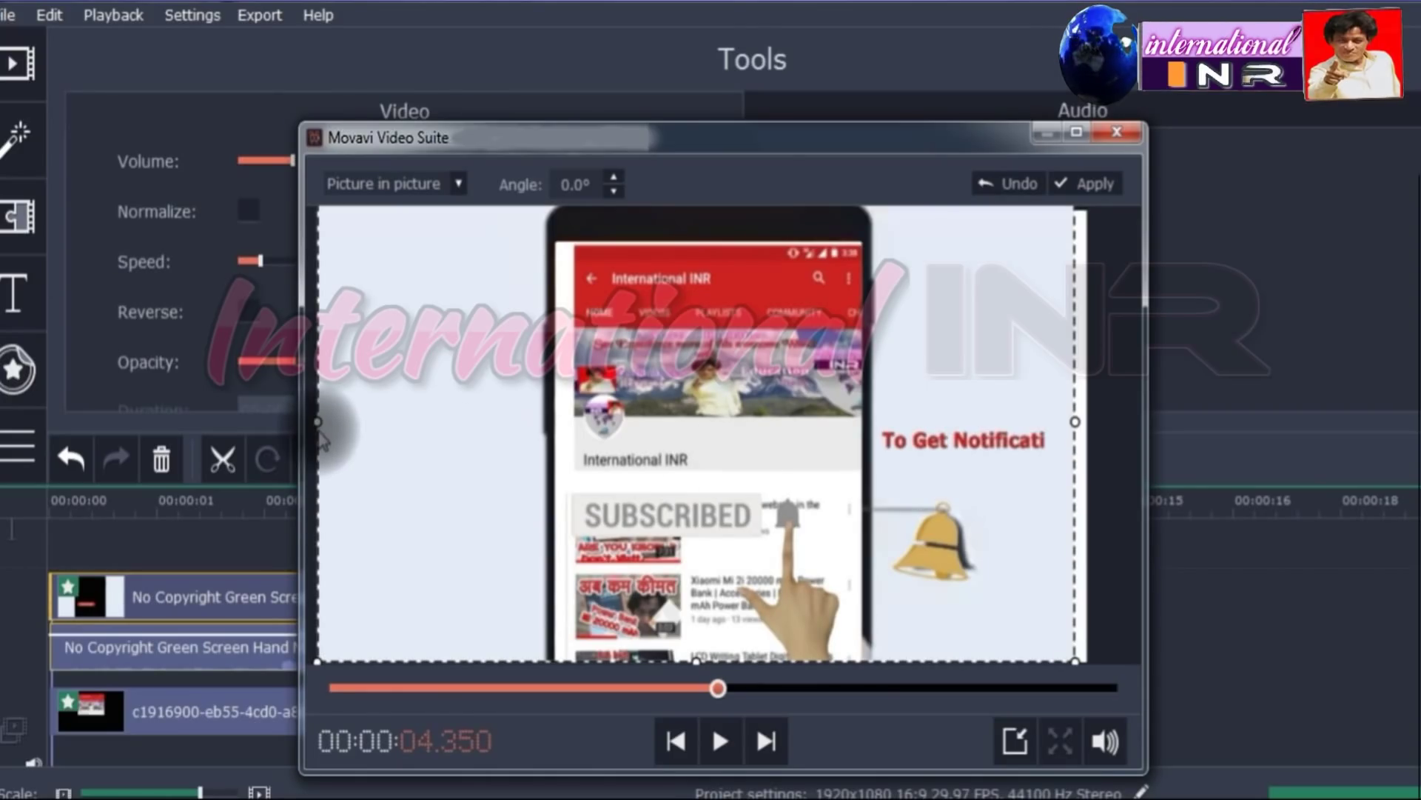
{"action": "left_click_drag", "start_coordinate": [317, 425], "coordinate": [346, 431]}
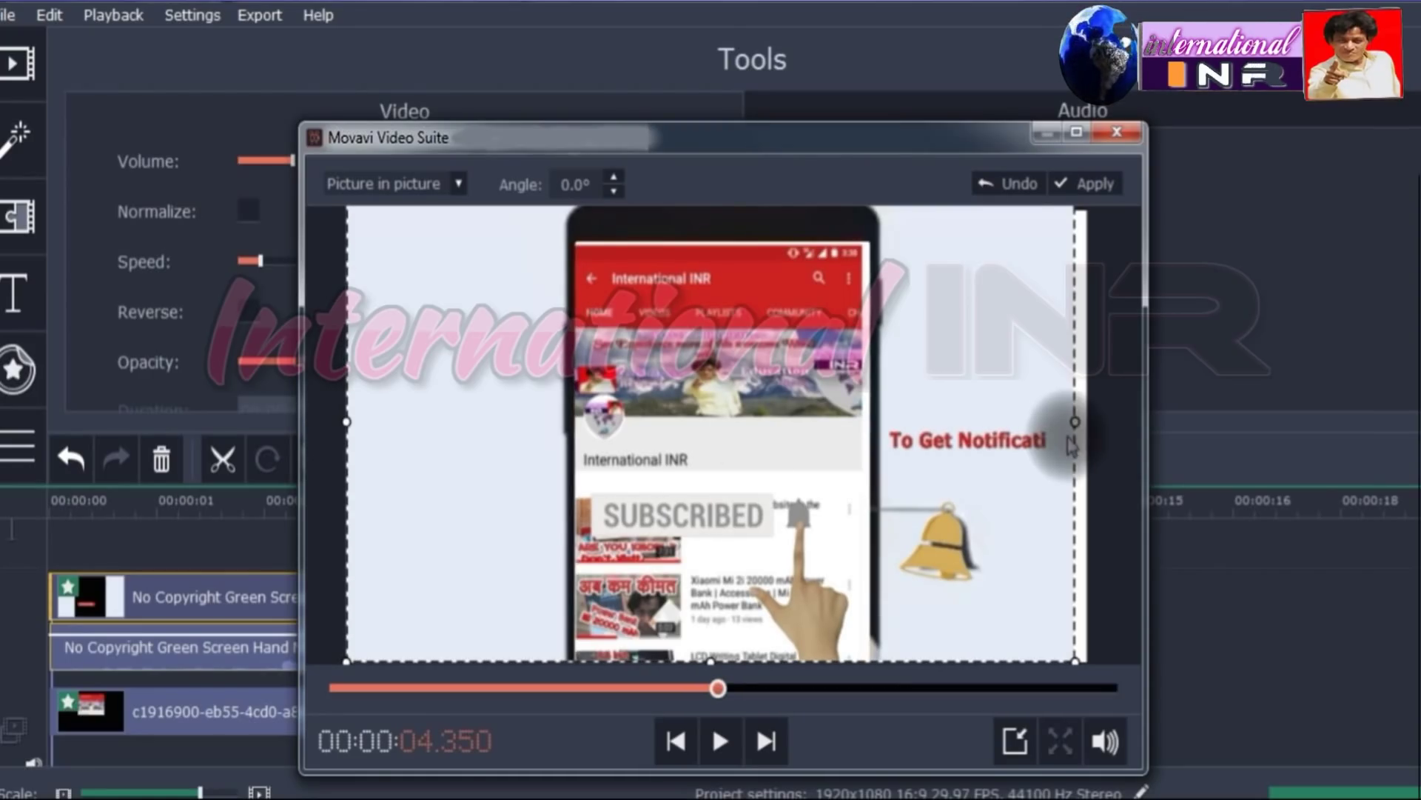
{"action": "left_click_drag", "start_coordinate": [1075, 428], "coordinate": [1063, 427]}
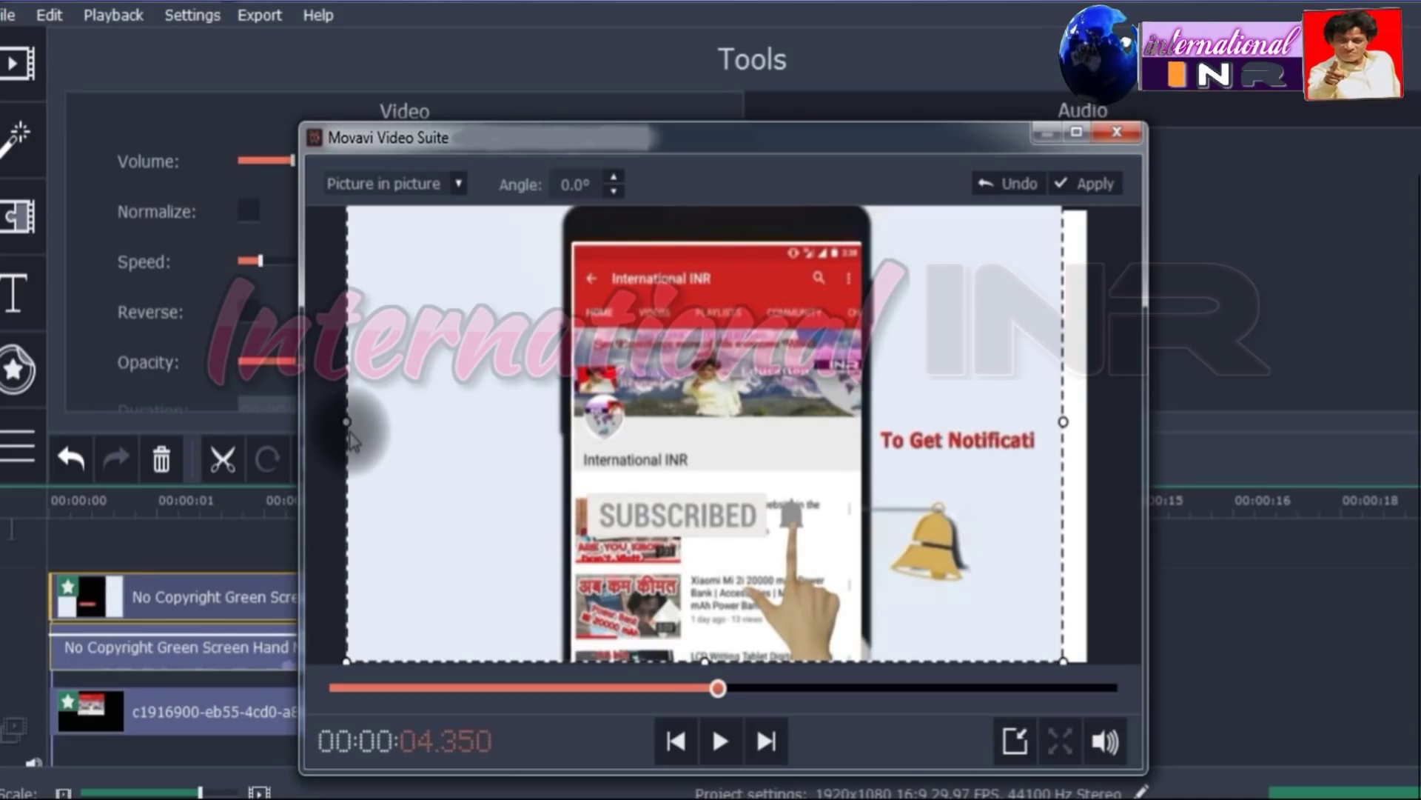
{"action": "left_click_drag", "start_coordinate": [345, 419], "coordinate": [349, 425]}
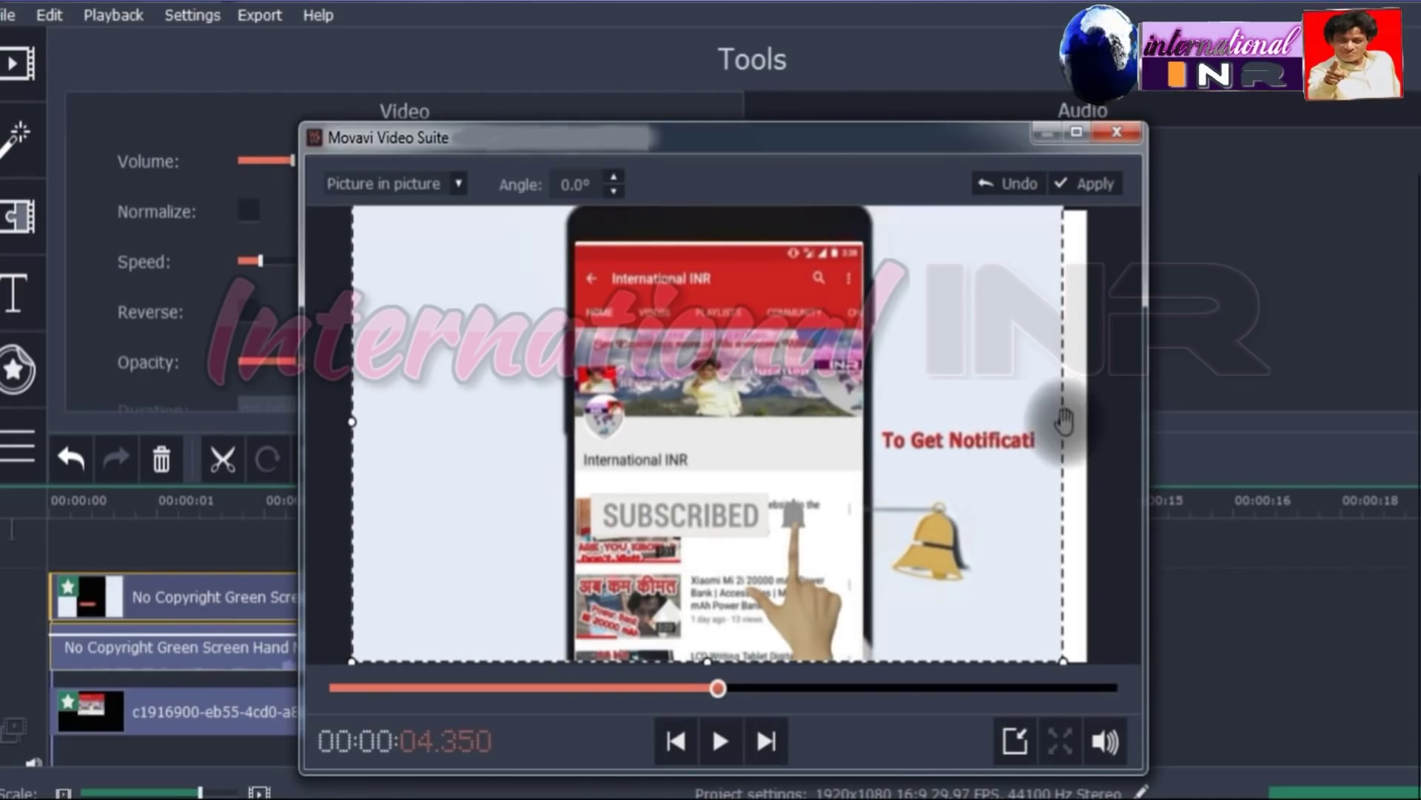
{"action": "left_click_drag", "start_coordinate": [1066, 424], "coordinate": [1065, 423]}
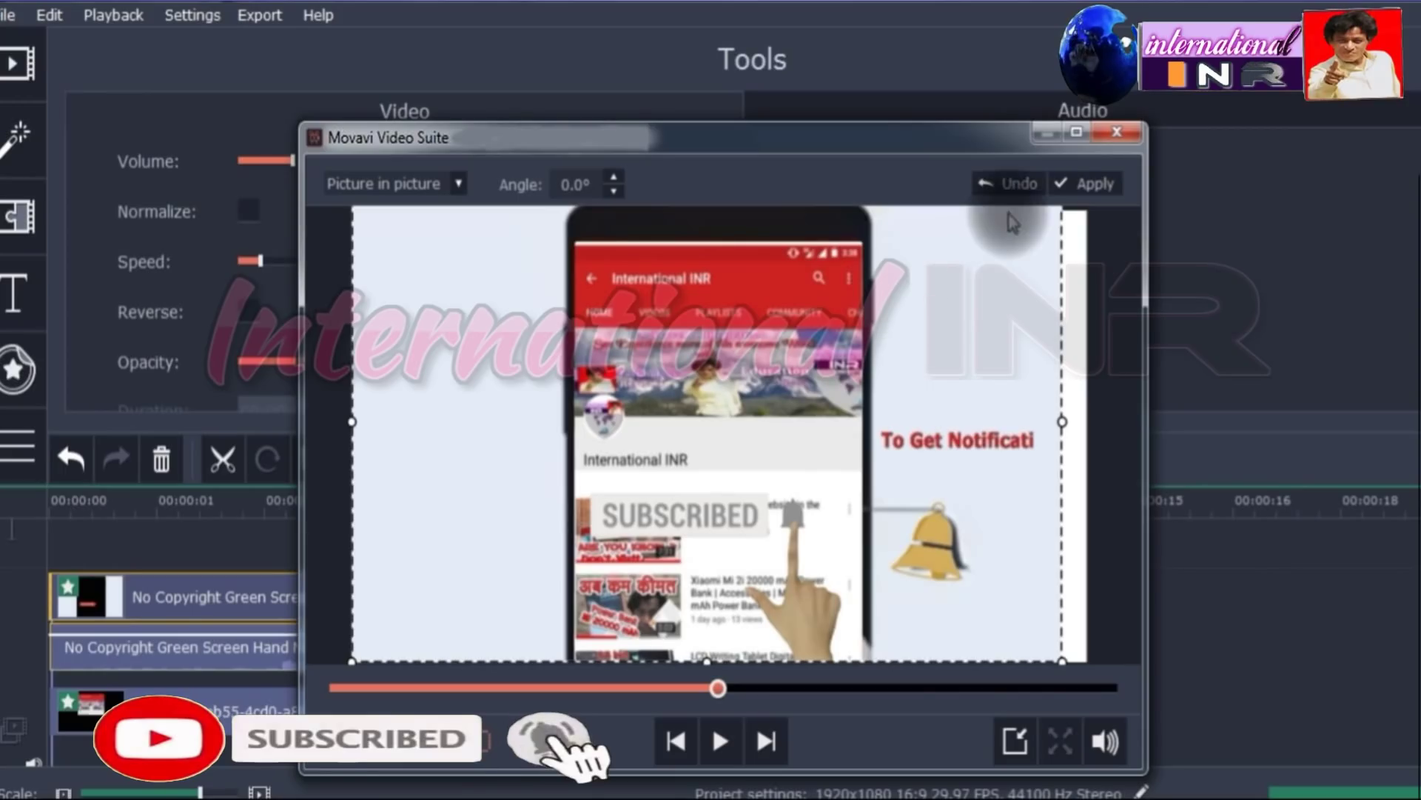
Adjust the subscribe clip's upper and lower edges in a maximized preview to fit the phone top to the screenshot and cover the frame's bottom
{"action": "left_click", "coordinate": [1078, 133]}
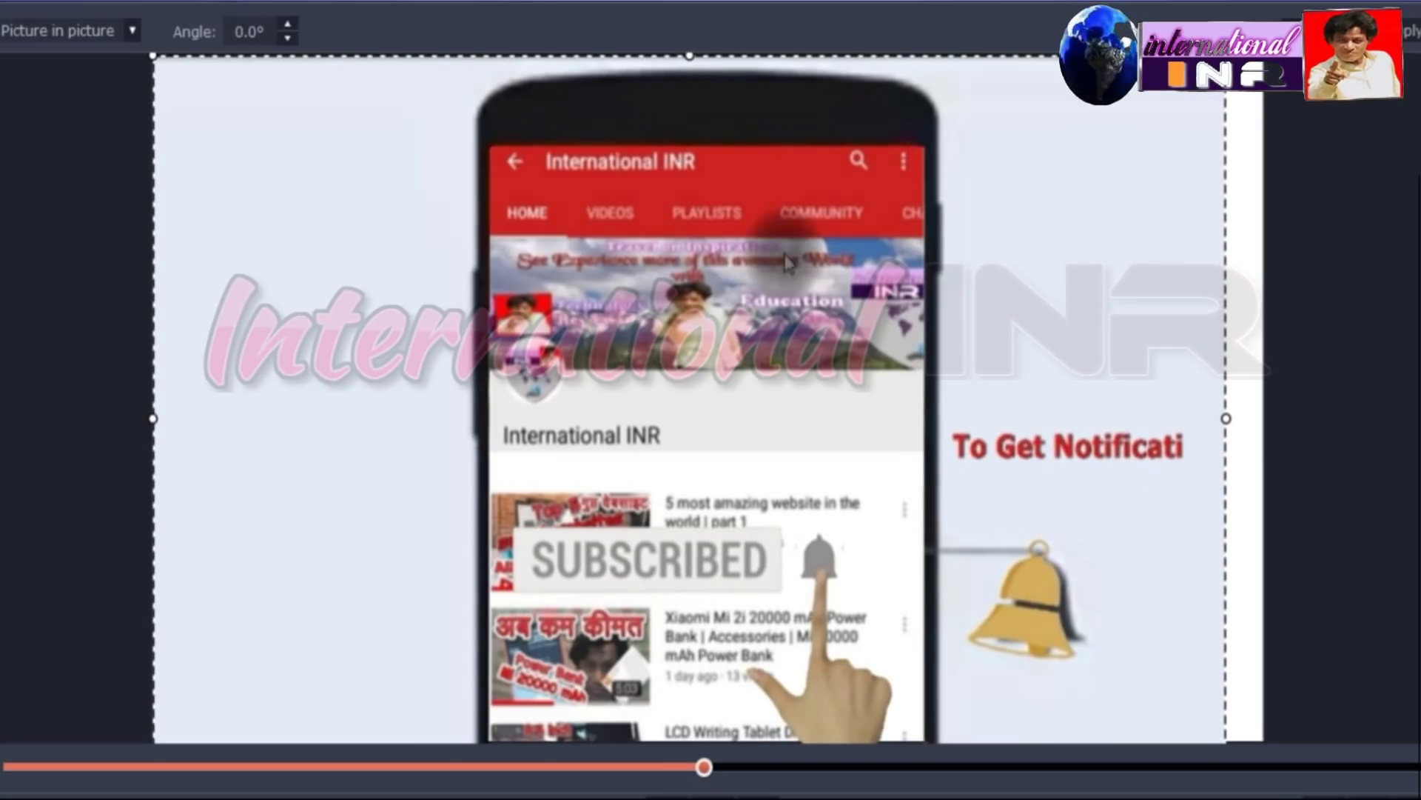
{"action": "left_click_drag", "start_coordinate": [687, 54], "coordinate": [688, 113]}
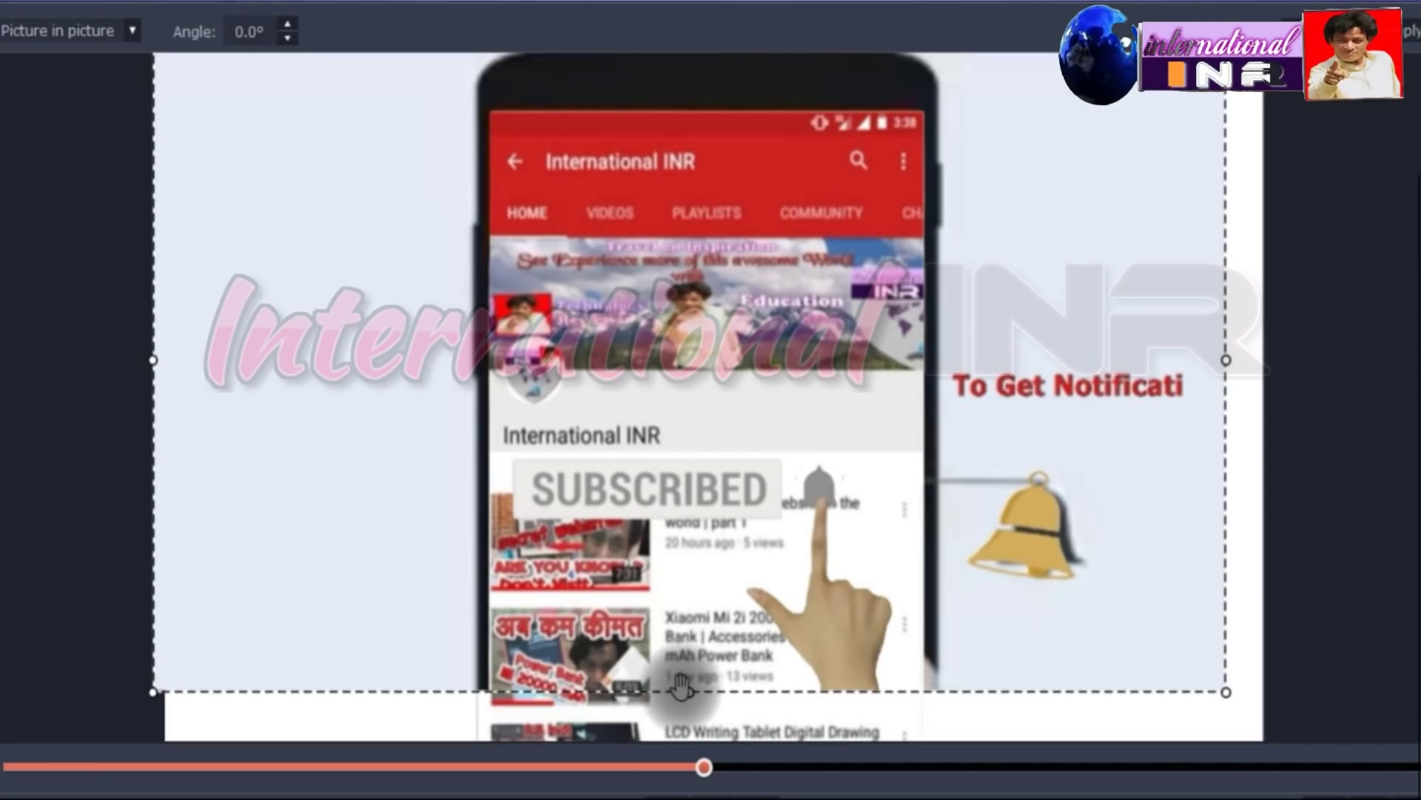
{"action": "left_click_drag", "start_coordinate": [686, 693], "coordinate": [691, 681]}
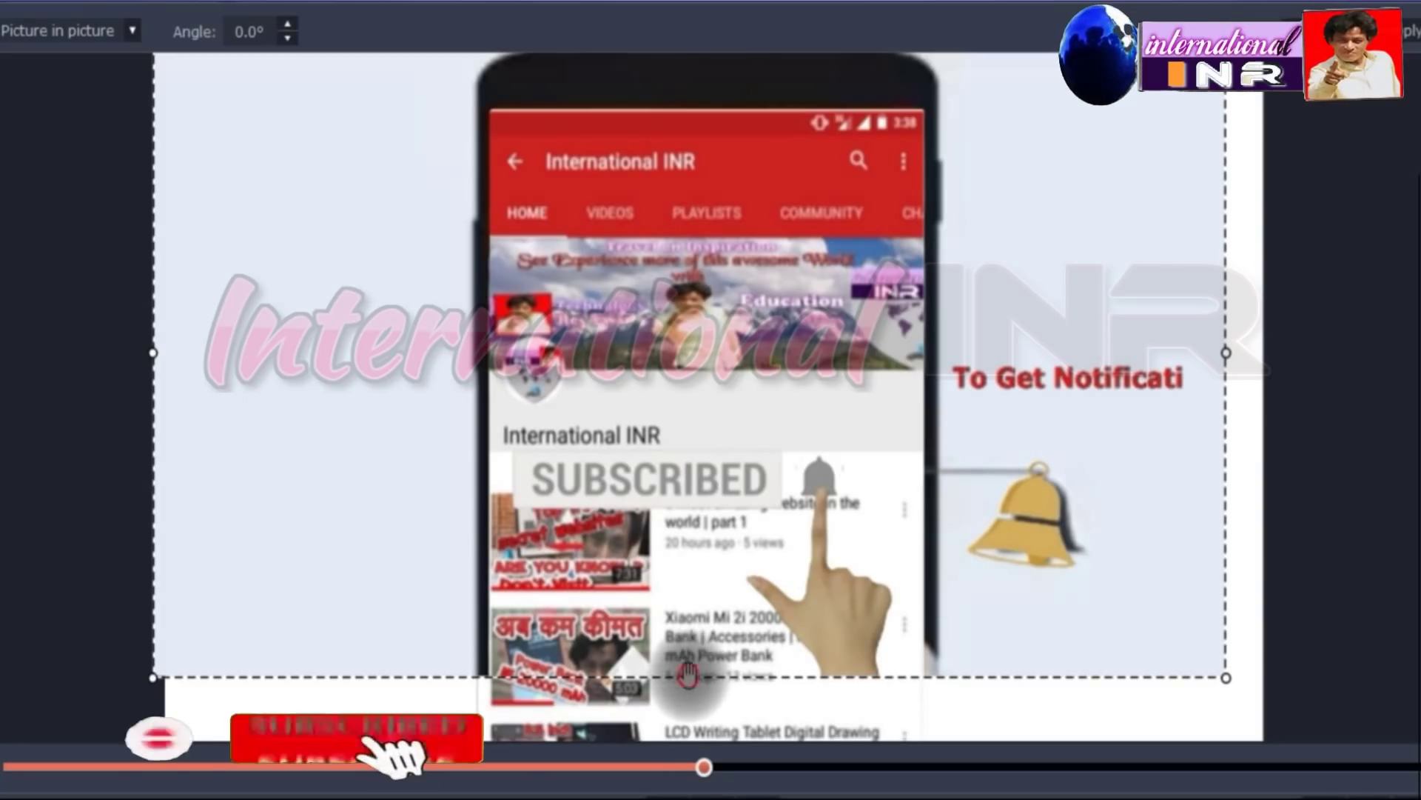
{"action": "left_click_drag", "start_coordinate": [687, 707], "coordinate": [689, 743]}
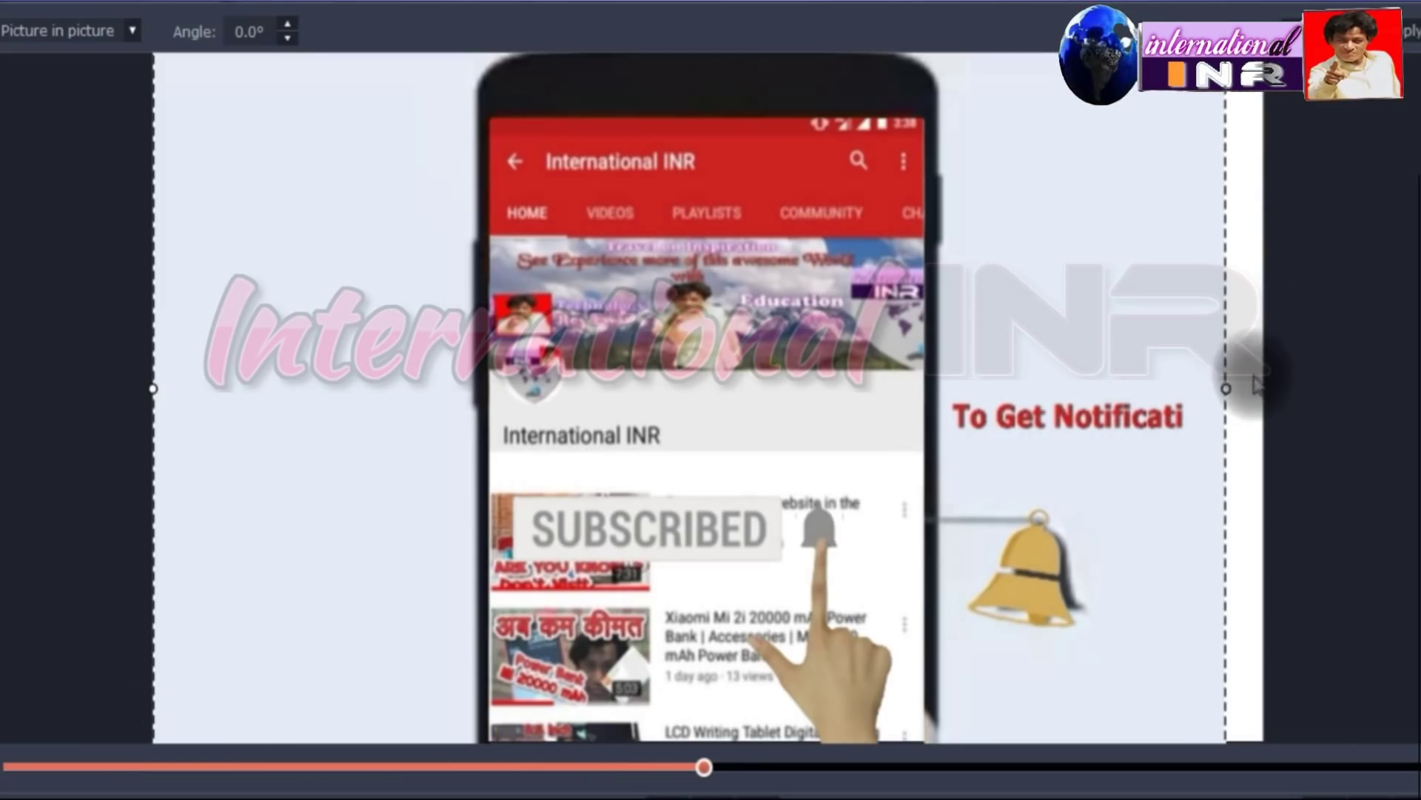
Widen the subscribe clip slightly toward the frame's right edge and return to the timeline with the new placement
{"action": "left_click_drag", "start_coordinate": [1230, 392], "coordinate": [1240, 396]}
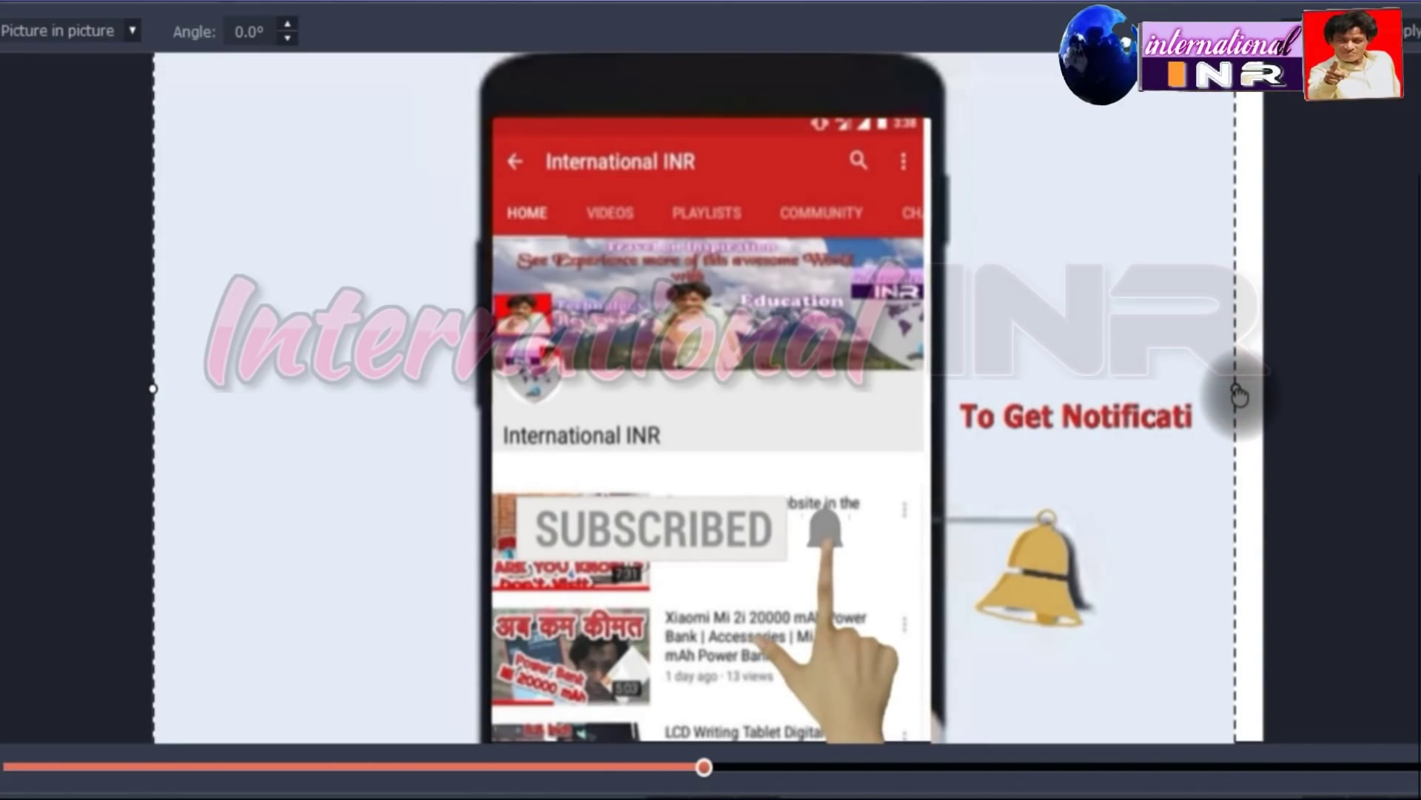
{"action": "left_click_drag", "start_coordinate": [1239, 396], "coordinate": [1247, 398]}
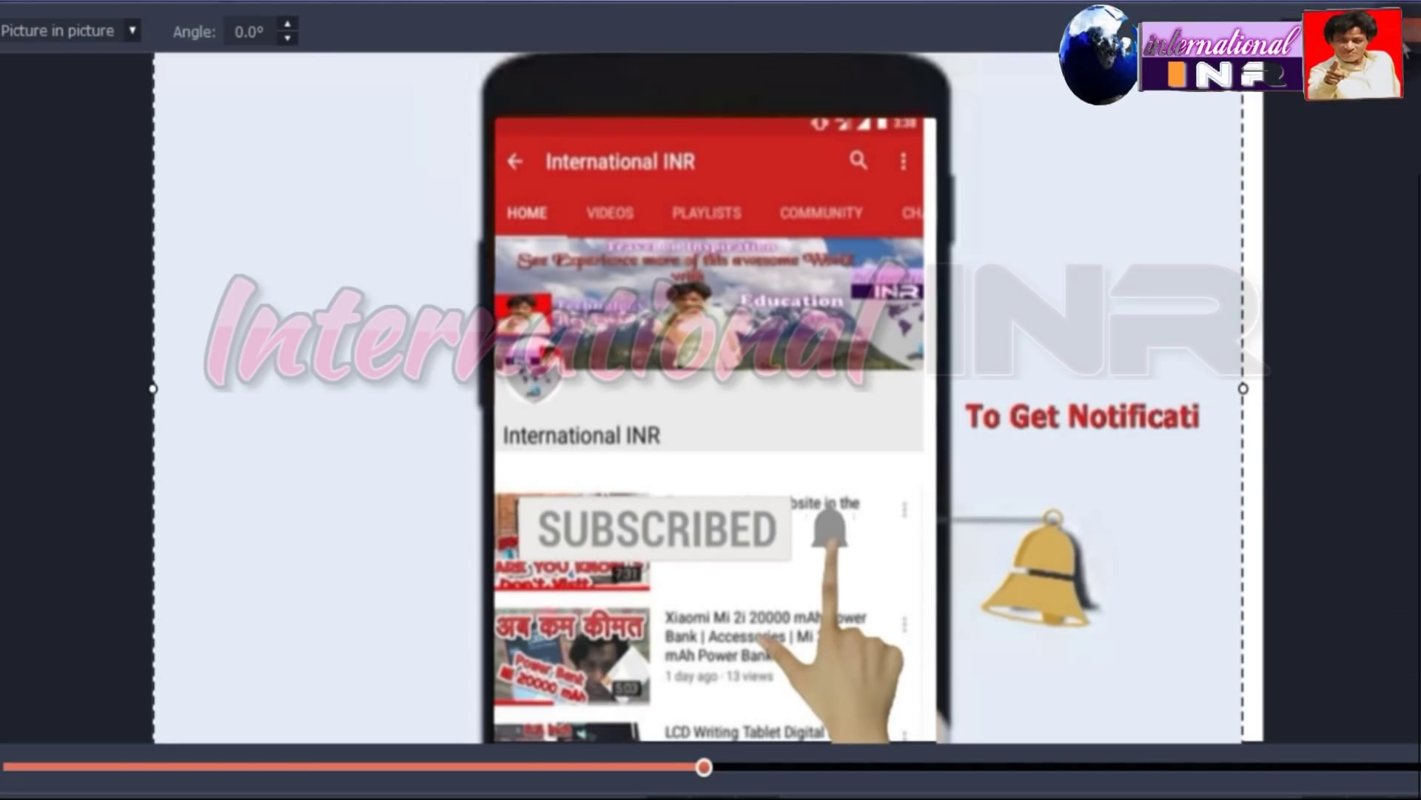
{"action": "left_click", "coordinate": [1317, 450]}
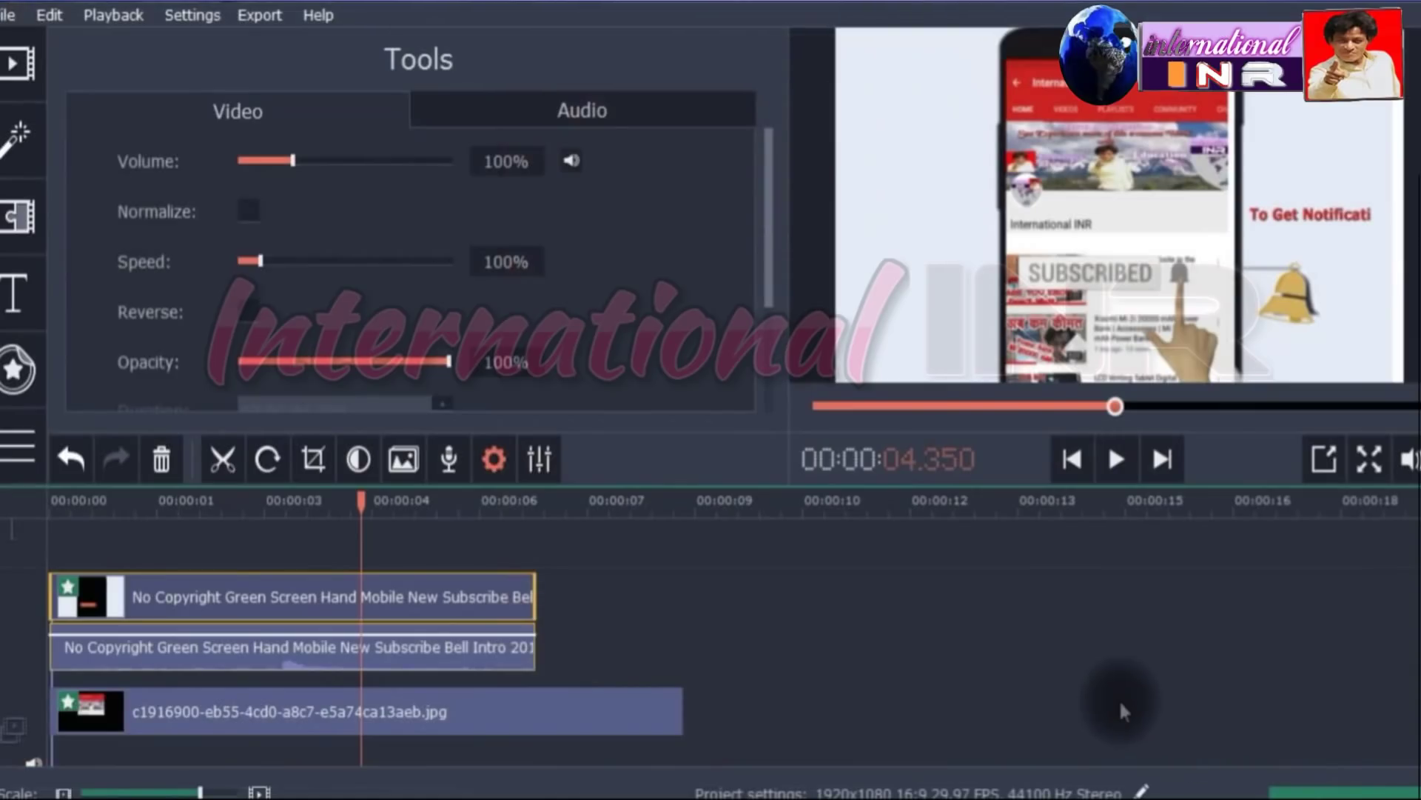
{"action": "left_click", "coordinate": [980, 682]}
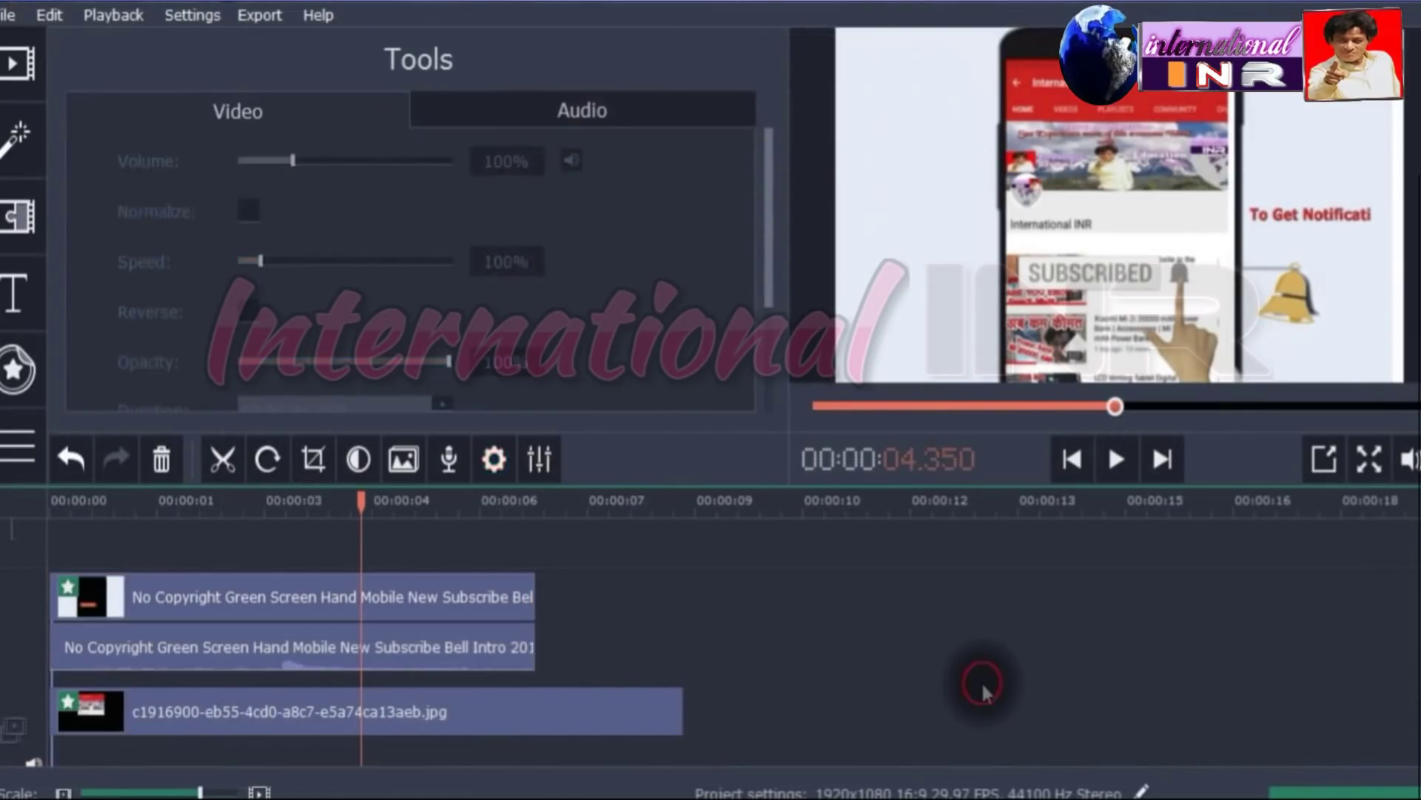
Stretch the channel header screenshot slightly wider and taller in an enlarged preview so it fits the phone screen, and apply the placement
{"action": "left_click", "coordinate": [350, 721]}
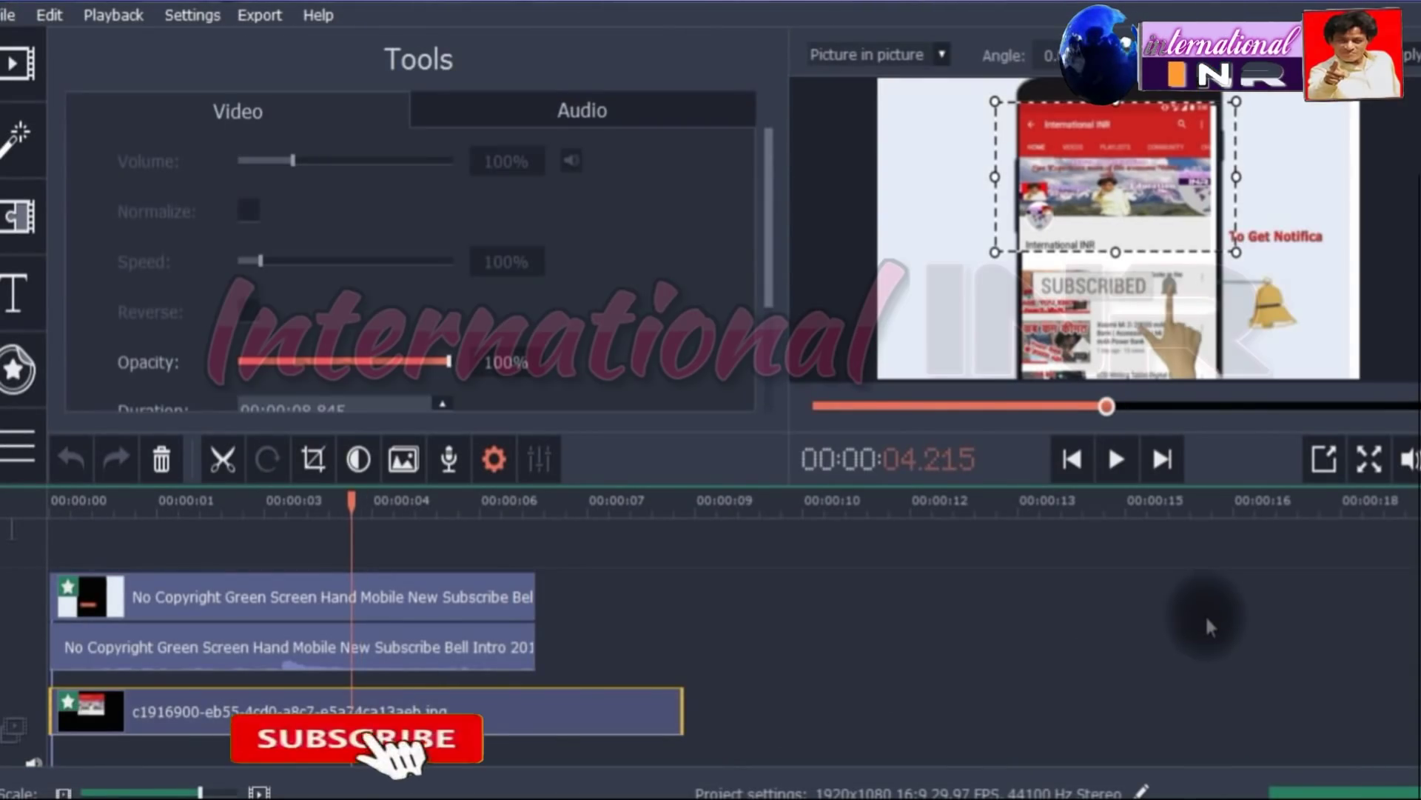
{"action": "left_click", "coordinate": [1324, 459]}
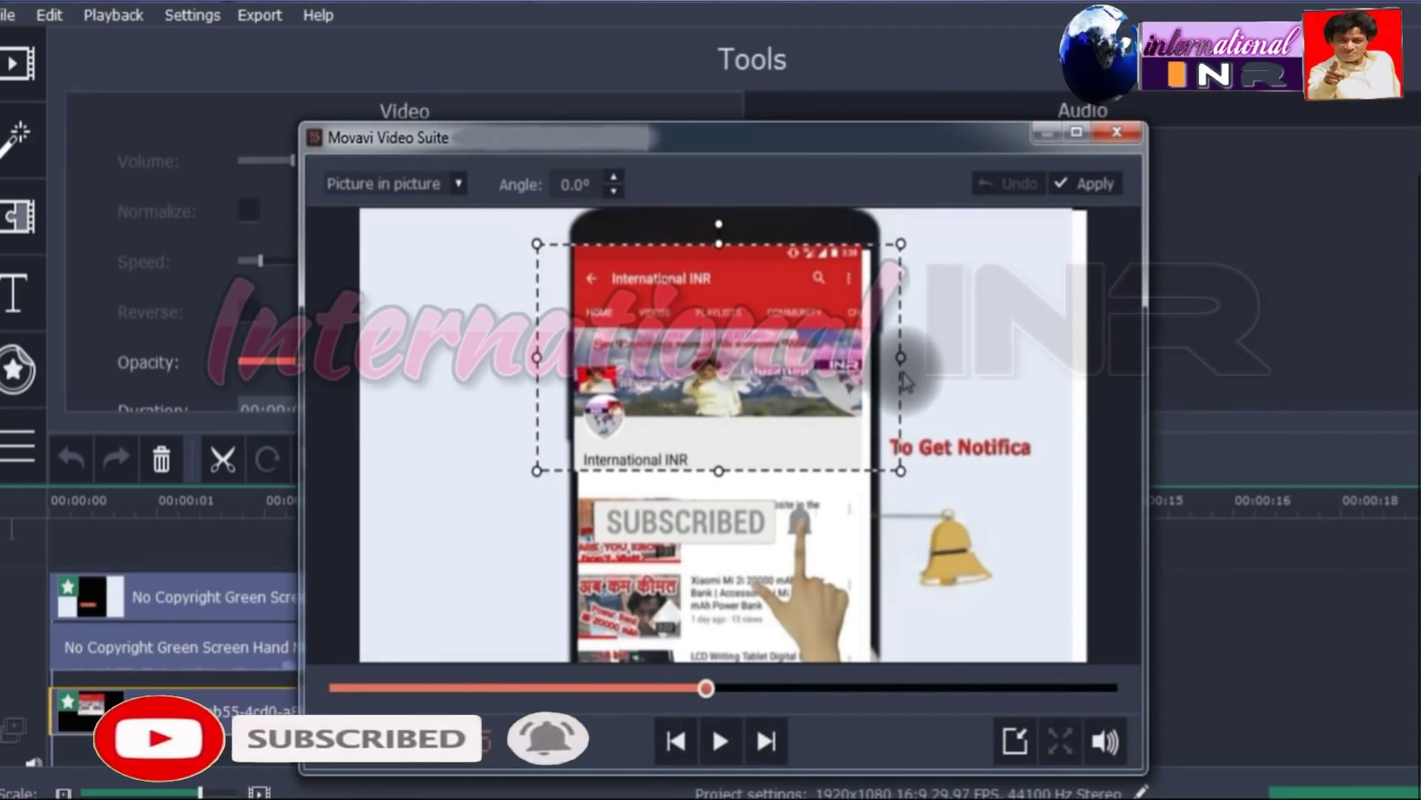
{"action": "left_click_drag", "start_coordinate": [901, 365], "coordinate": [913, 375]}
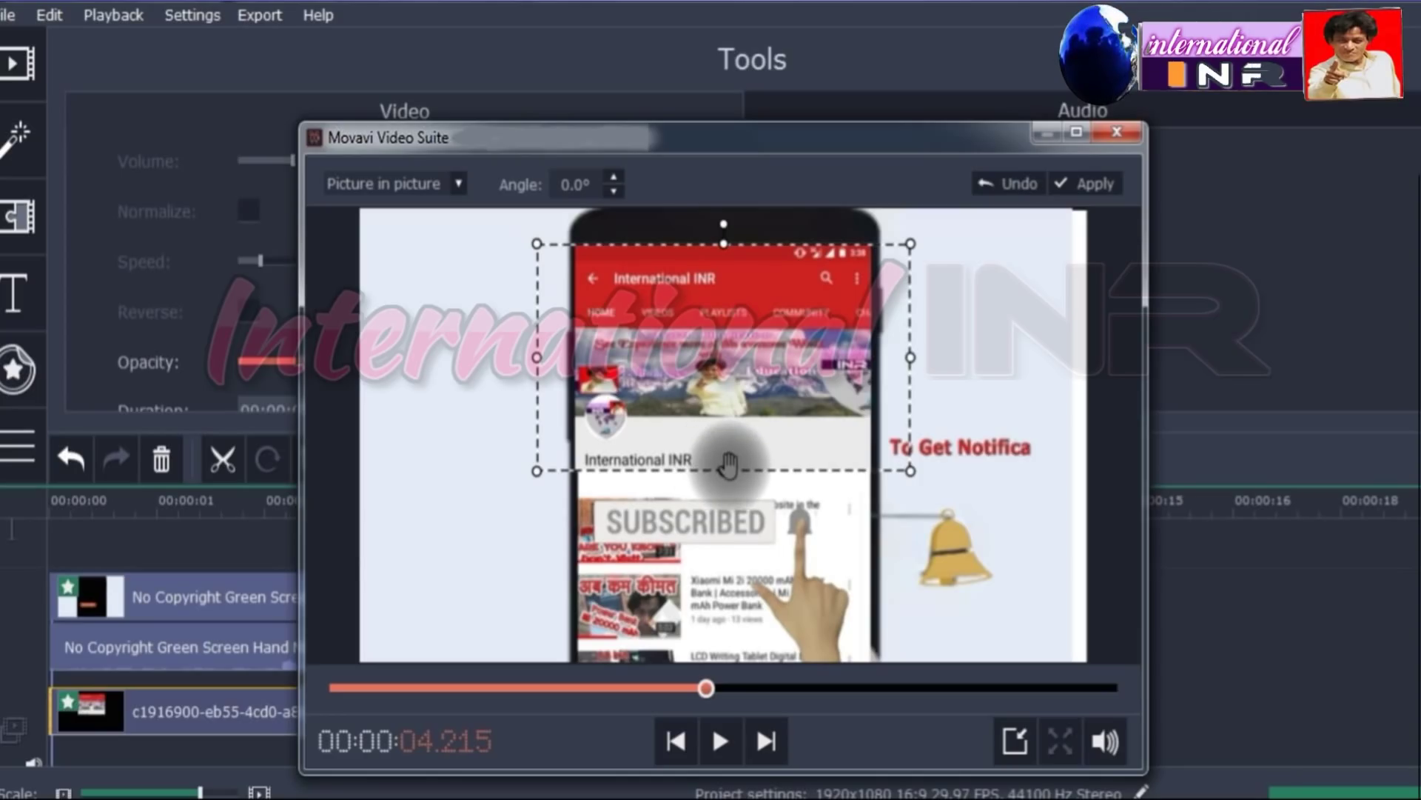
{"action": "left_click_drag", "start_coordinate": [728, 465], "coordinate": [730, 493]}
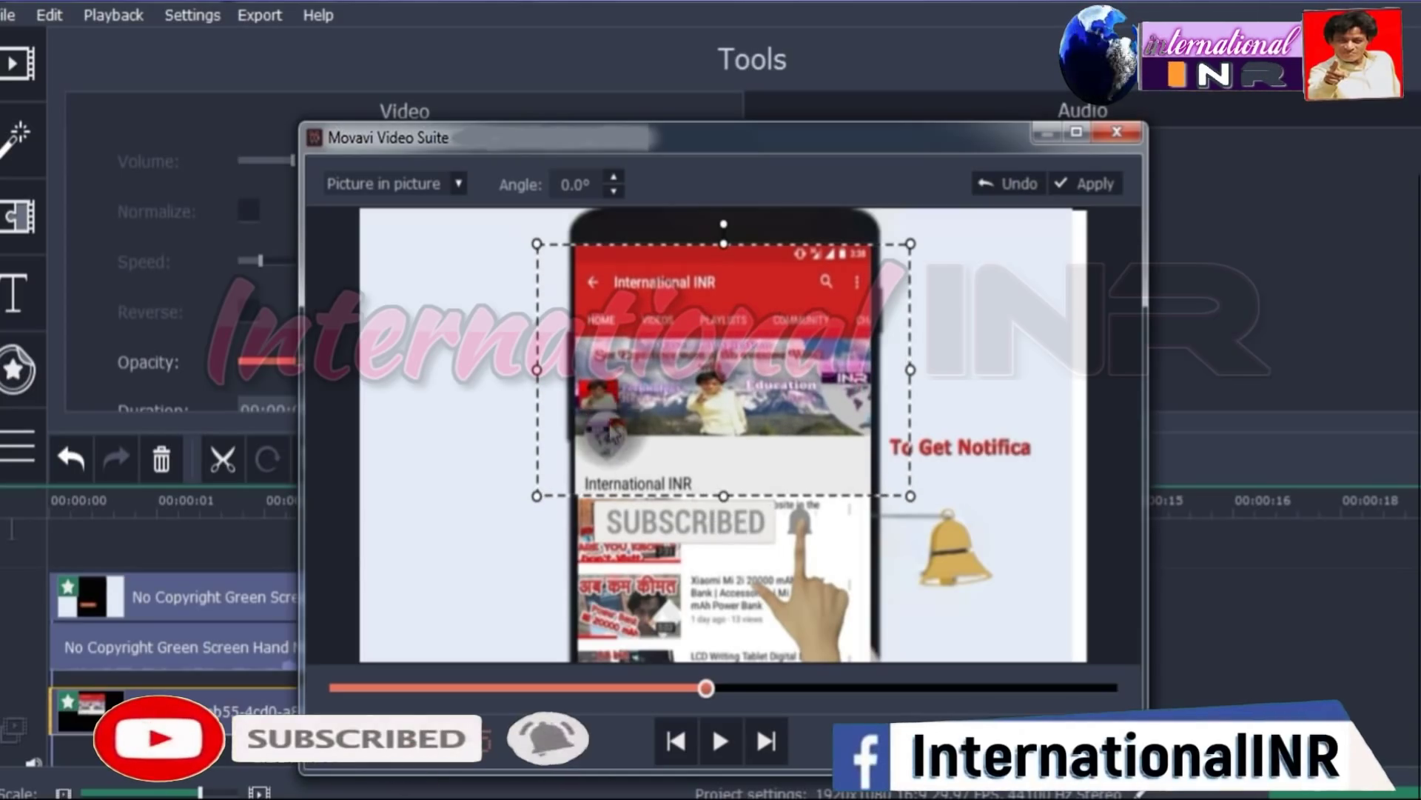
{"action": "left_click_drag", "start_coordinate": [537, 370], "coordinate": [536, 376]}
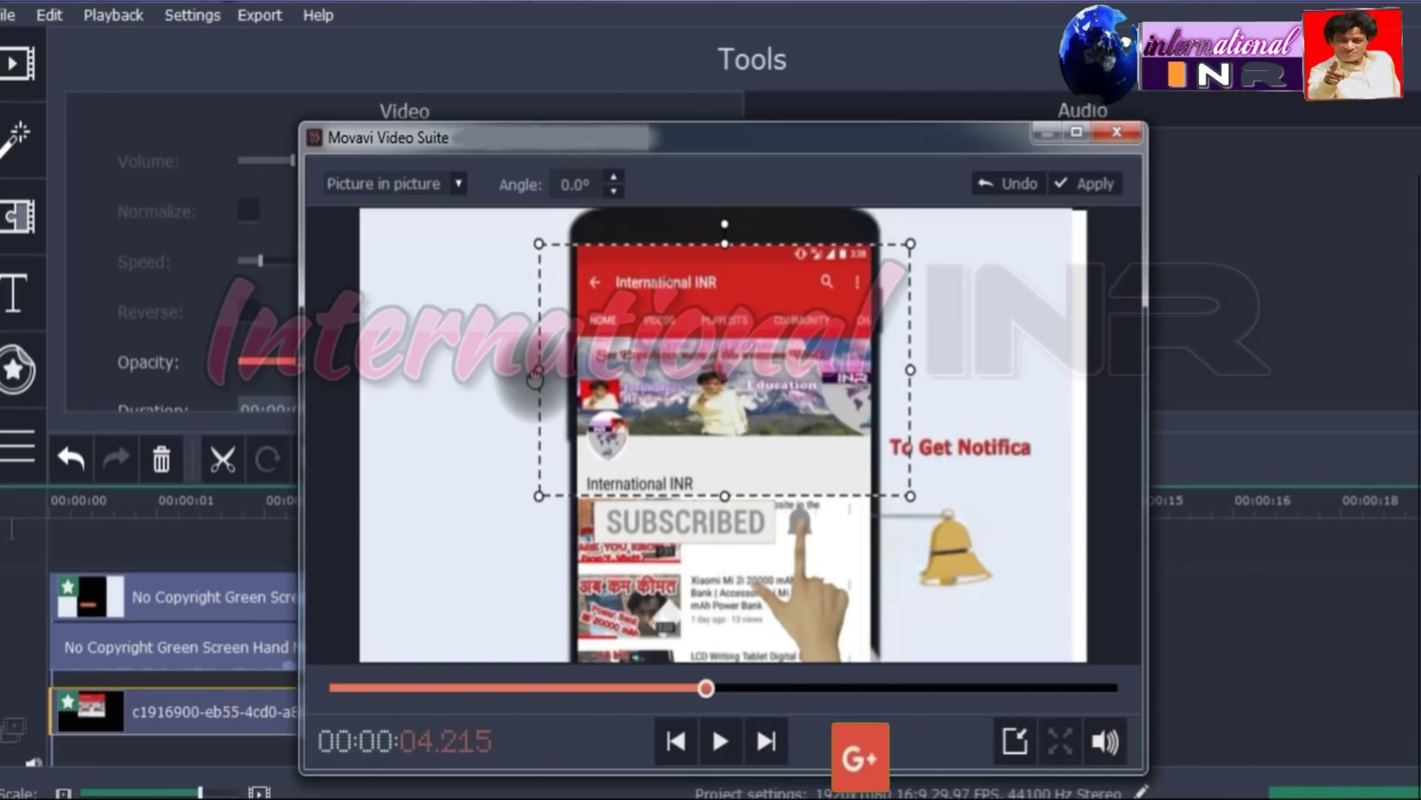
{"action": "left_click", "coordinate": [1082, 189]}
{"action": "left_click", "coordinate": [1083, 186]}
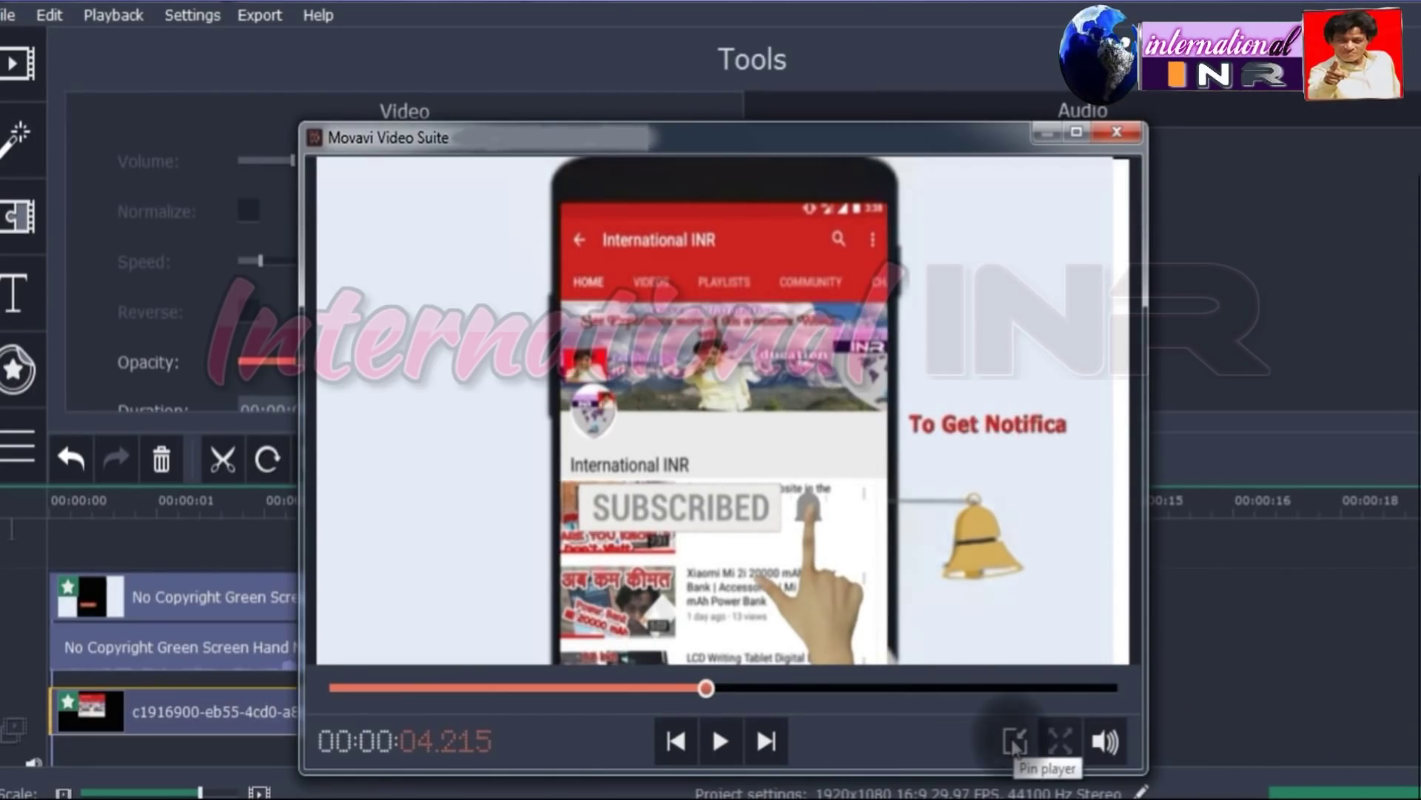
{"action": "left_click", "coordinate": [1015, 741]}
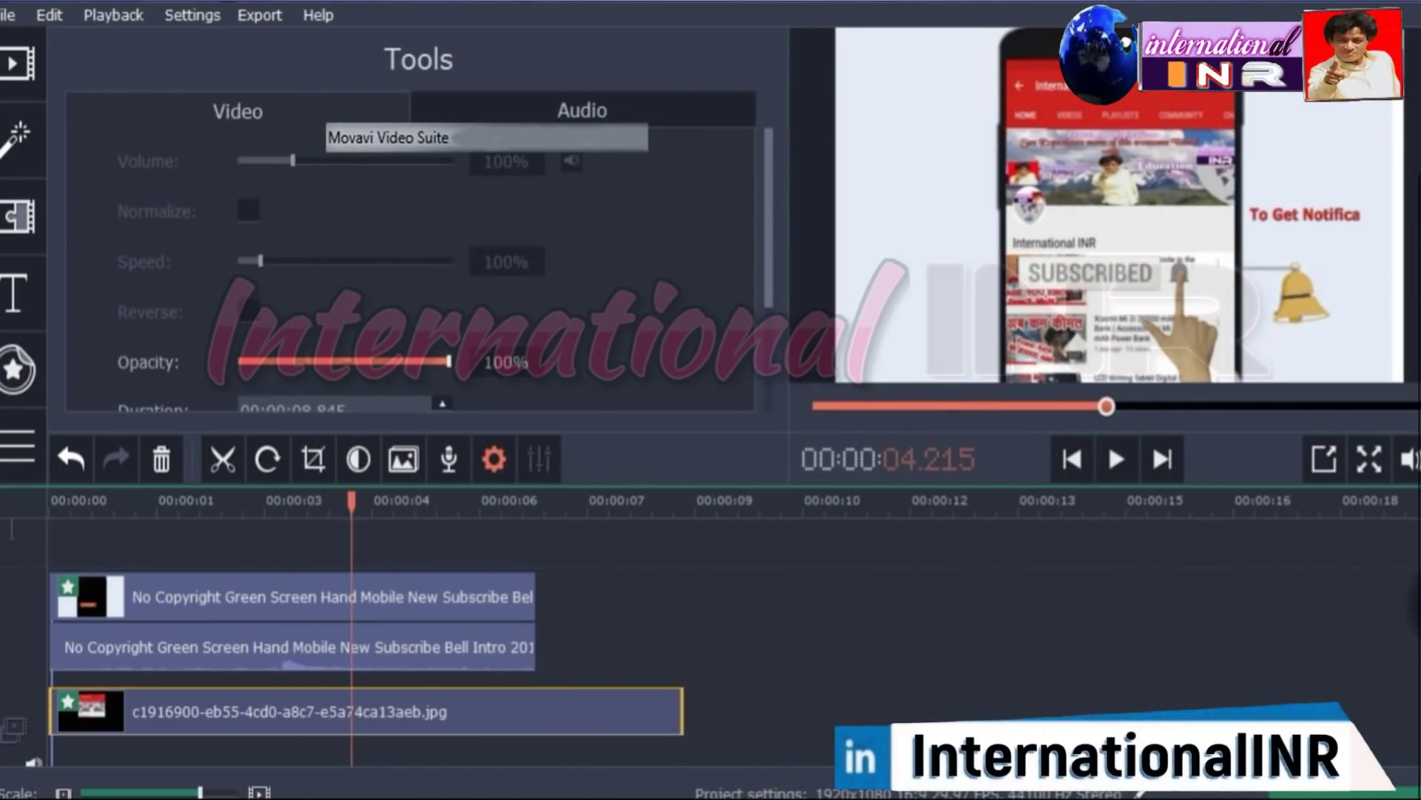
Lower the upper edge of the video-list screenshot (904559ae…jpg) in an enlarged preview so it clears the SUBSCRIBED button
{"action": "scroll", "coordinate": [366, 644], "scroll_direction": "down", "scroll_amount": 5}
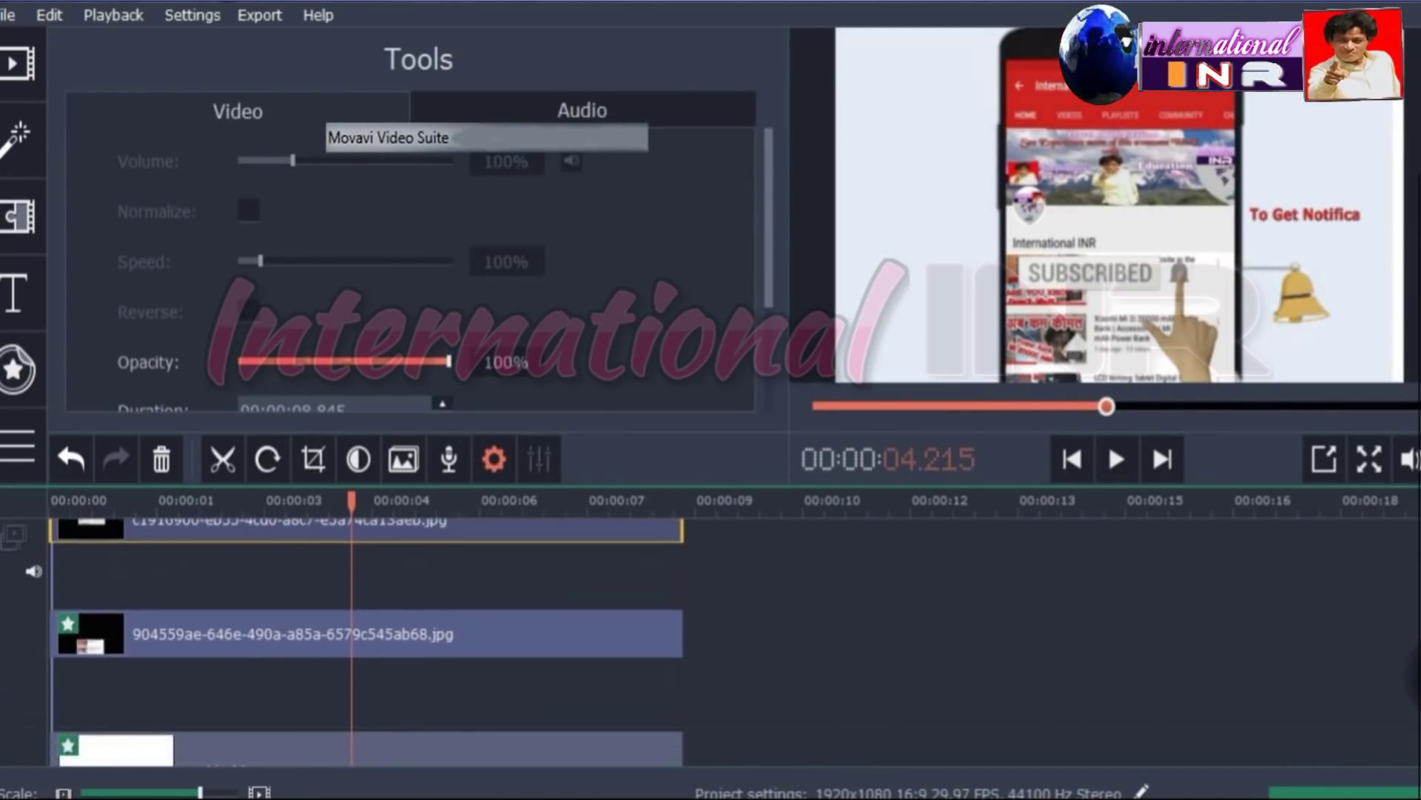
{"action": "left_click", "coordinate": [388, 636]}
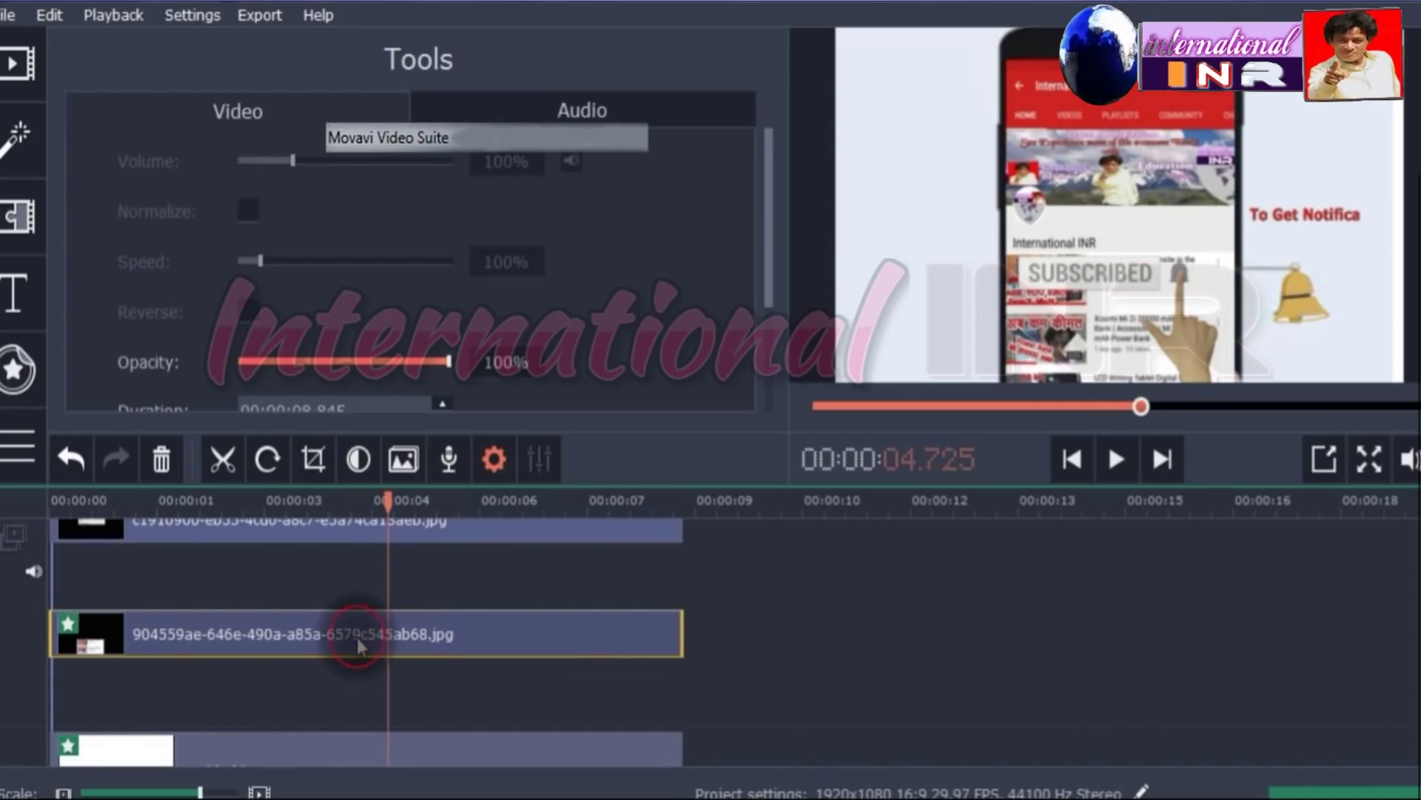
{"action": "left_click", "coordinate": [357, 638]}
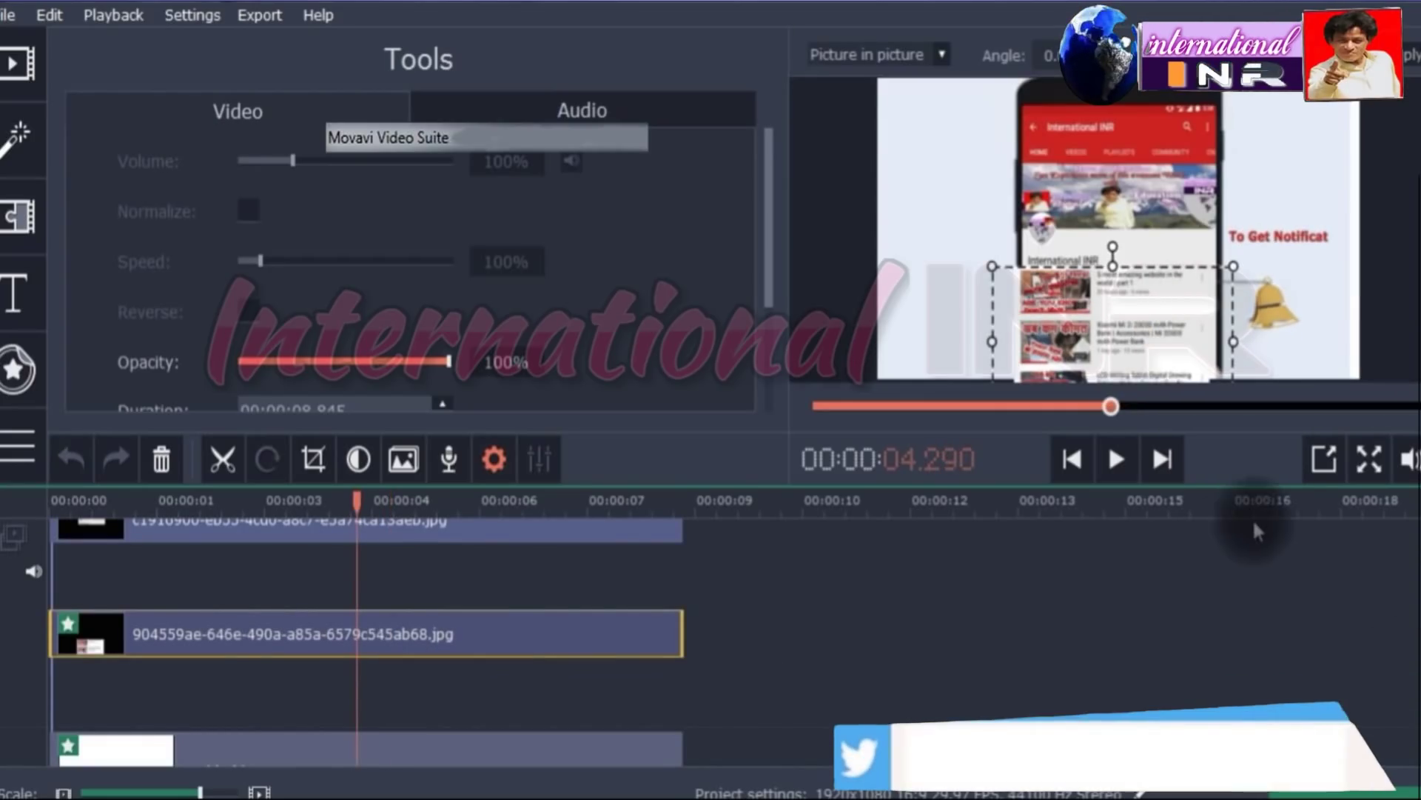
{"action": "left_click", "coordinate": [1324, 460]}
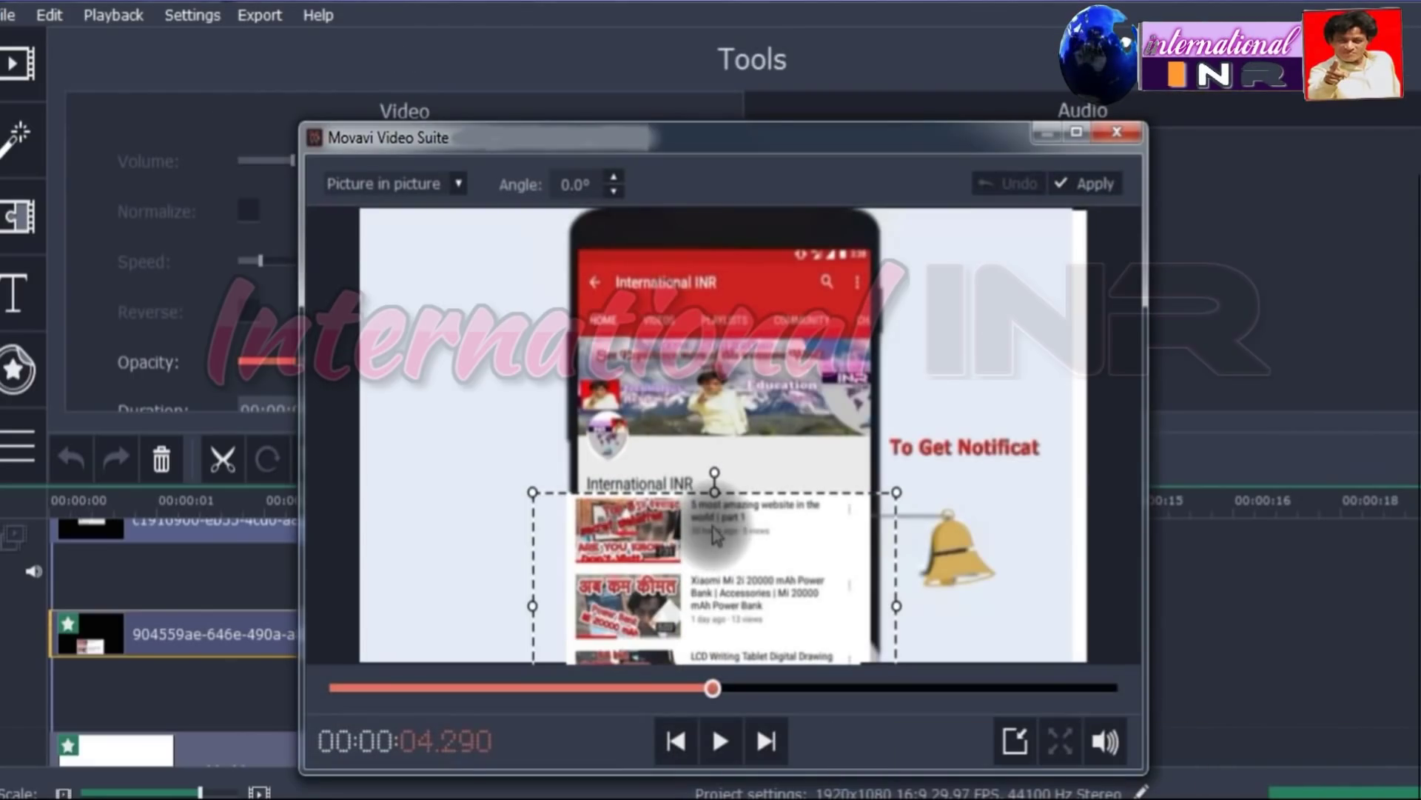
{"action": "left_click_drag", "start_coordinate": [714, 492], "coordinate": [715, 544]}
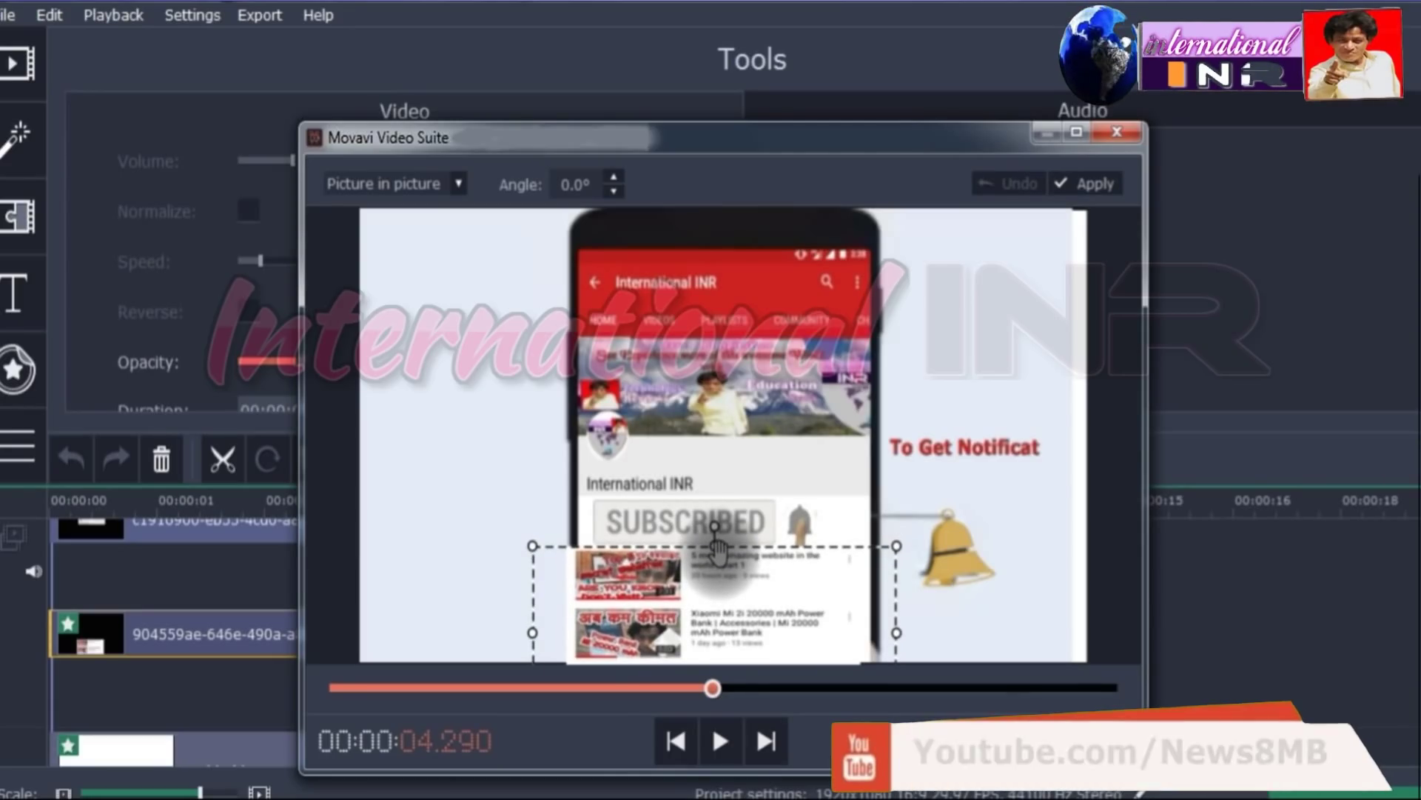
Align the video-list screenshot's sides with the phone screen, lower its upper edge slightly more, and apply the placement
{"action": "left_click_drag", "start_coordinate": [533, 632], "coordinate": [549, 641]}
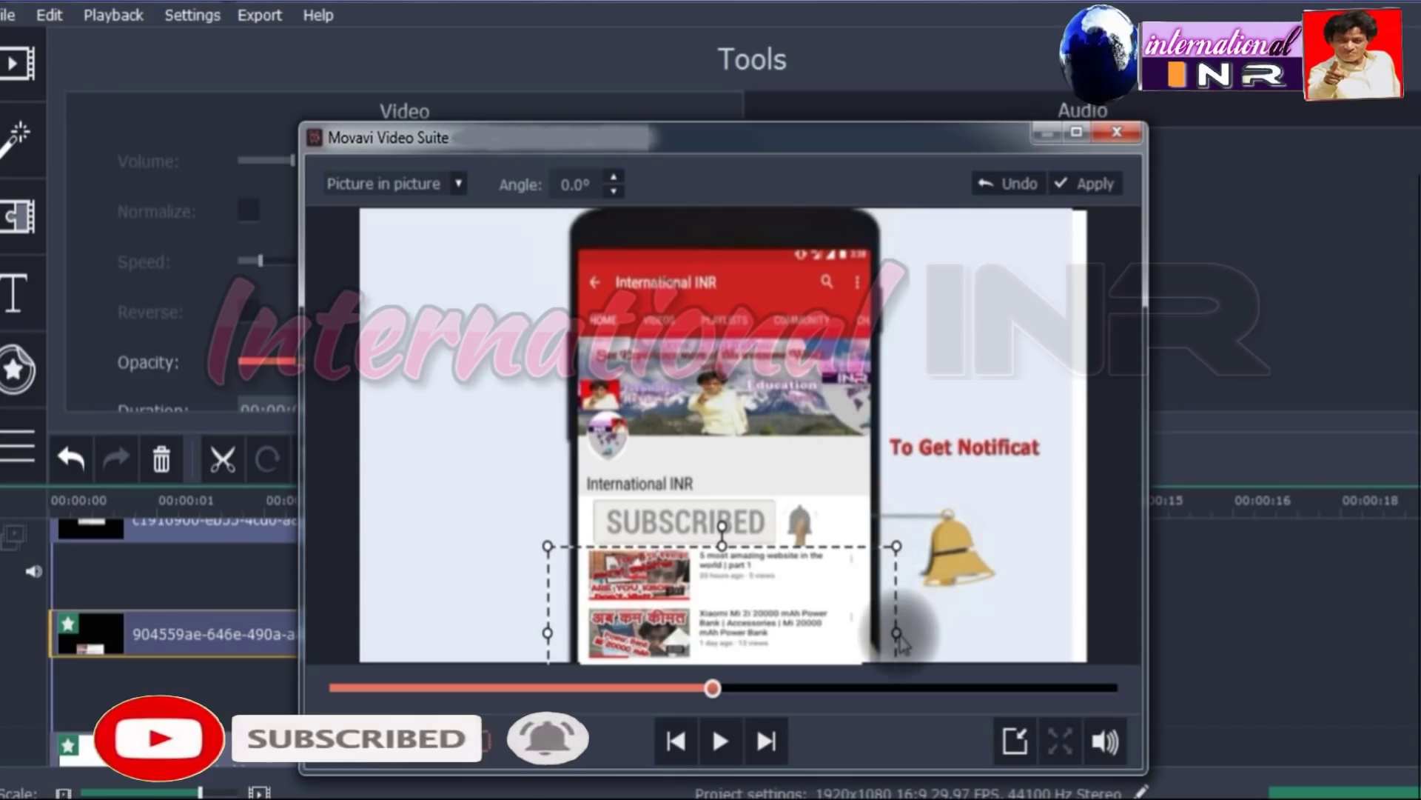
{"action": "left_click_drag", "start_coordinate": [897, 638], "coordinate": [904, 637]}
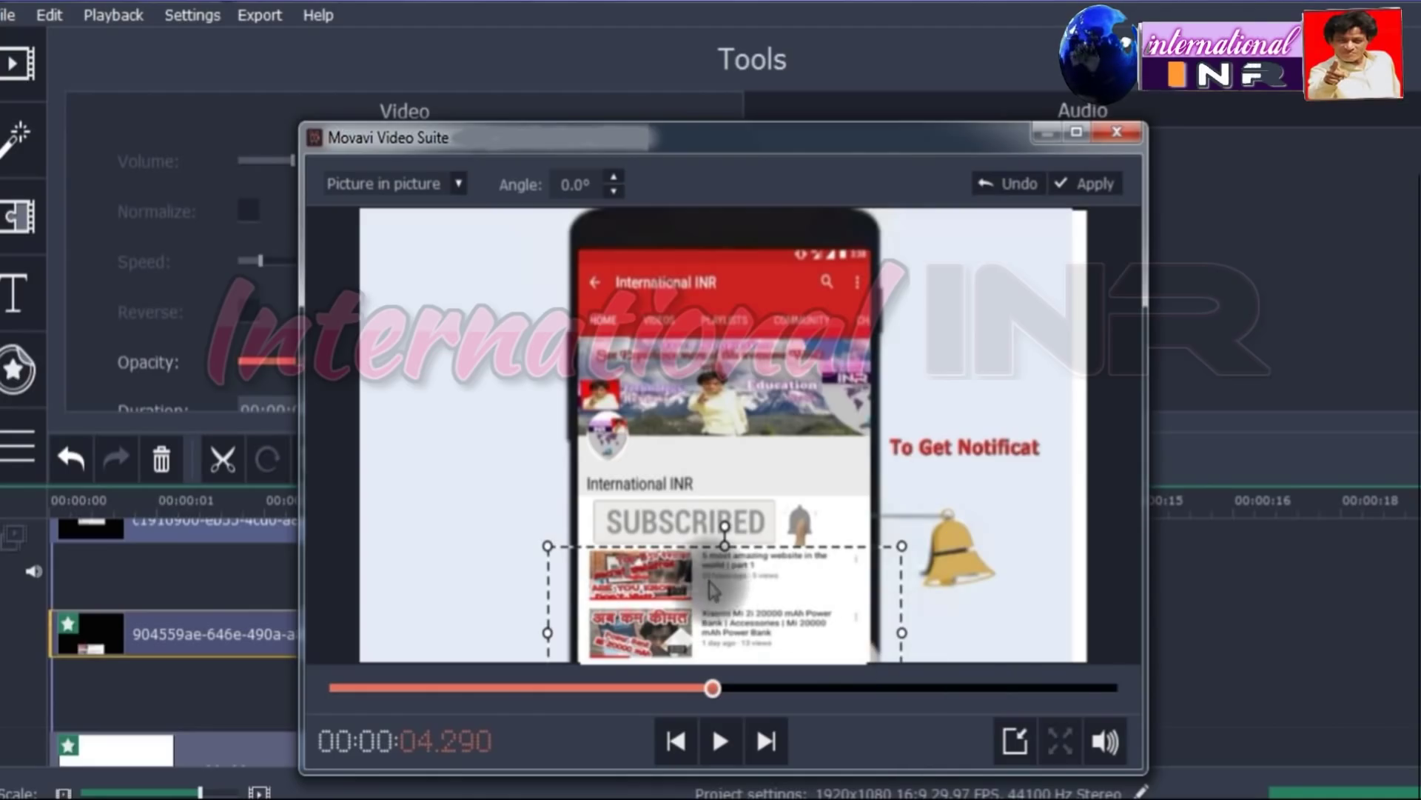
{"action": "left_click_drag", "start_coordinate": [725, 533], "coordinate": [727, 554]}
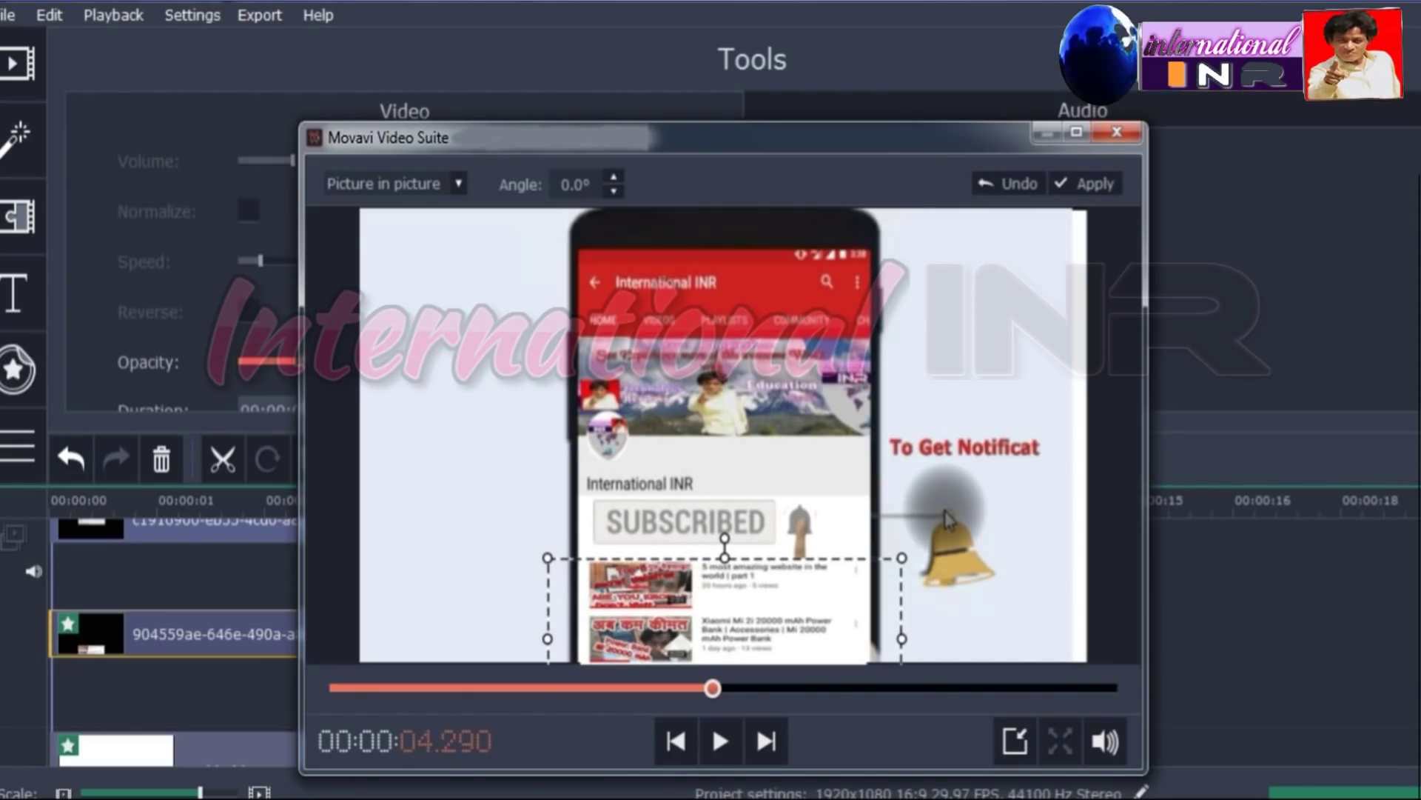
{"action": "left_click", "coordinate": [1091, 189]}
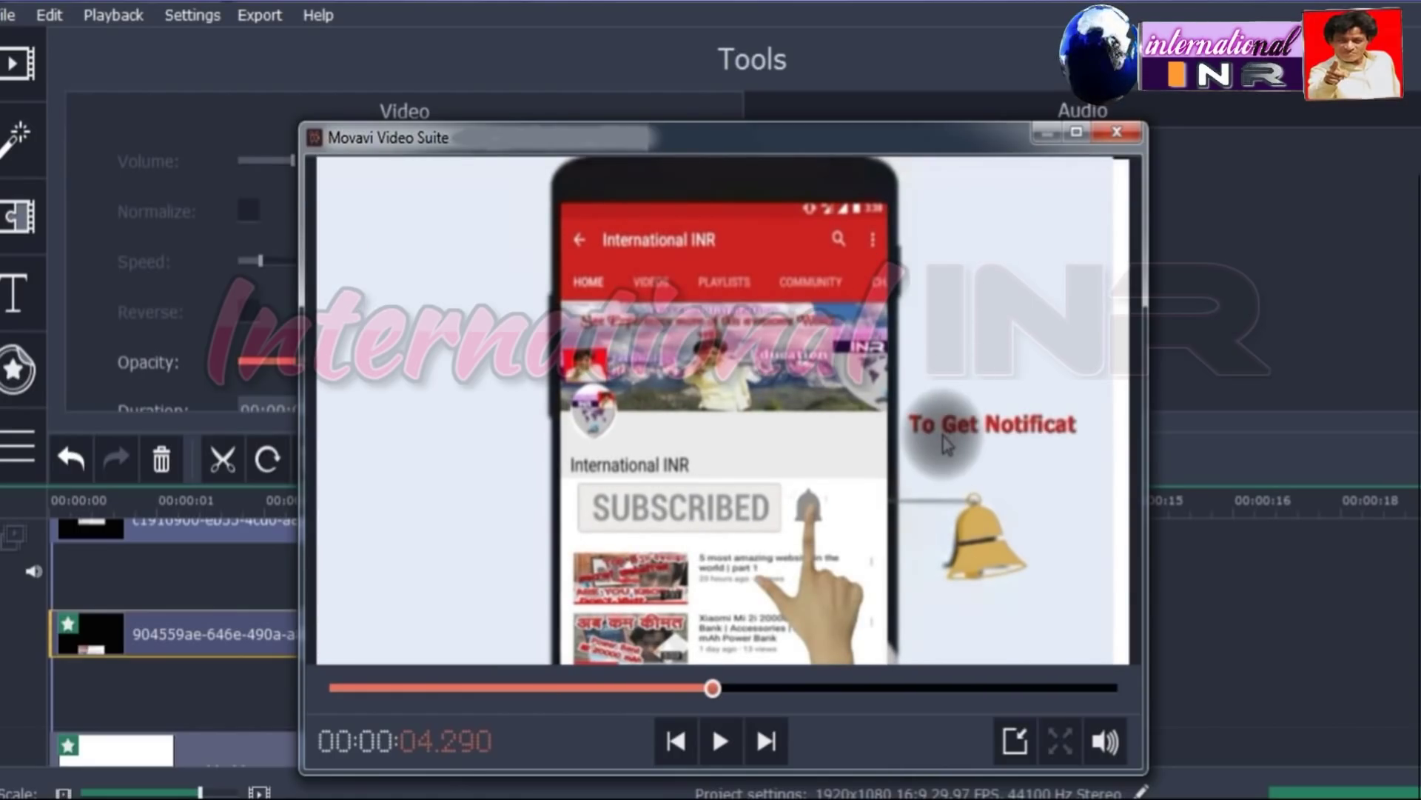
{"action": "left_click", "coordinate": [1016, 741]}
Play the whole intro from the beginning to check the fitted screenshots
{"action": "left_click", "coordinate": [1123, 661]}
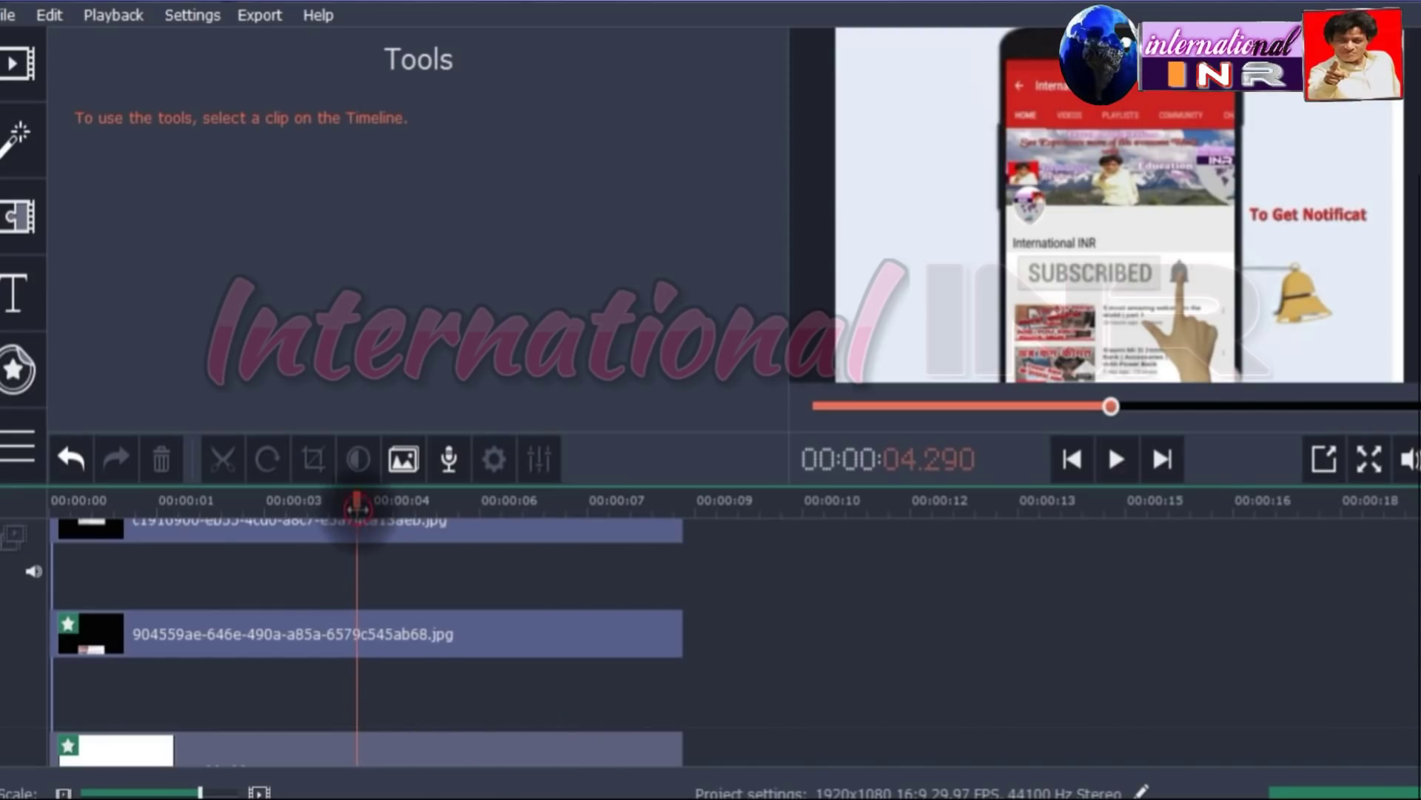
{"action": "left_click_drag", "start_coordinate": [148, 503], "coordinate": [37, 511]}
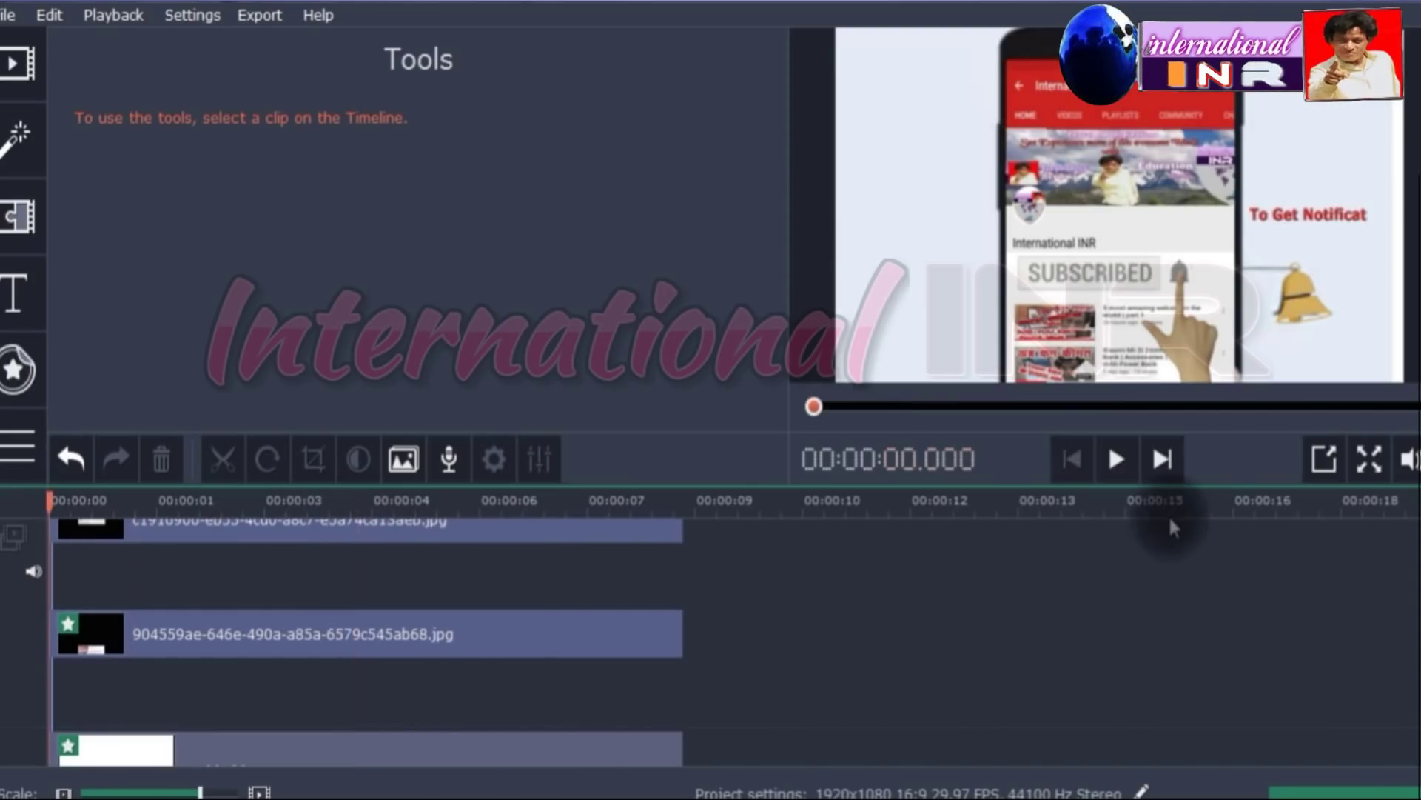
{"action": "left_click", "coordinate": [1117, 460]}
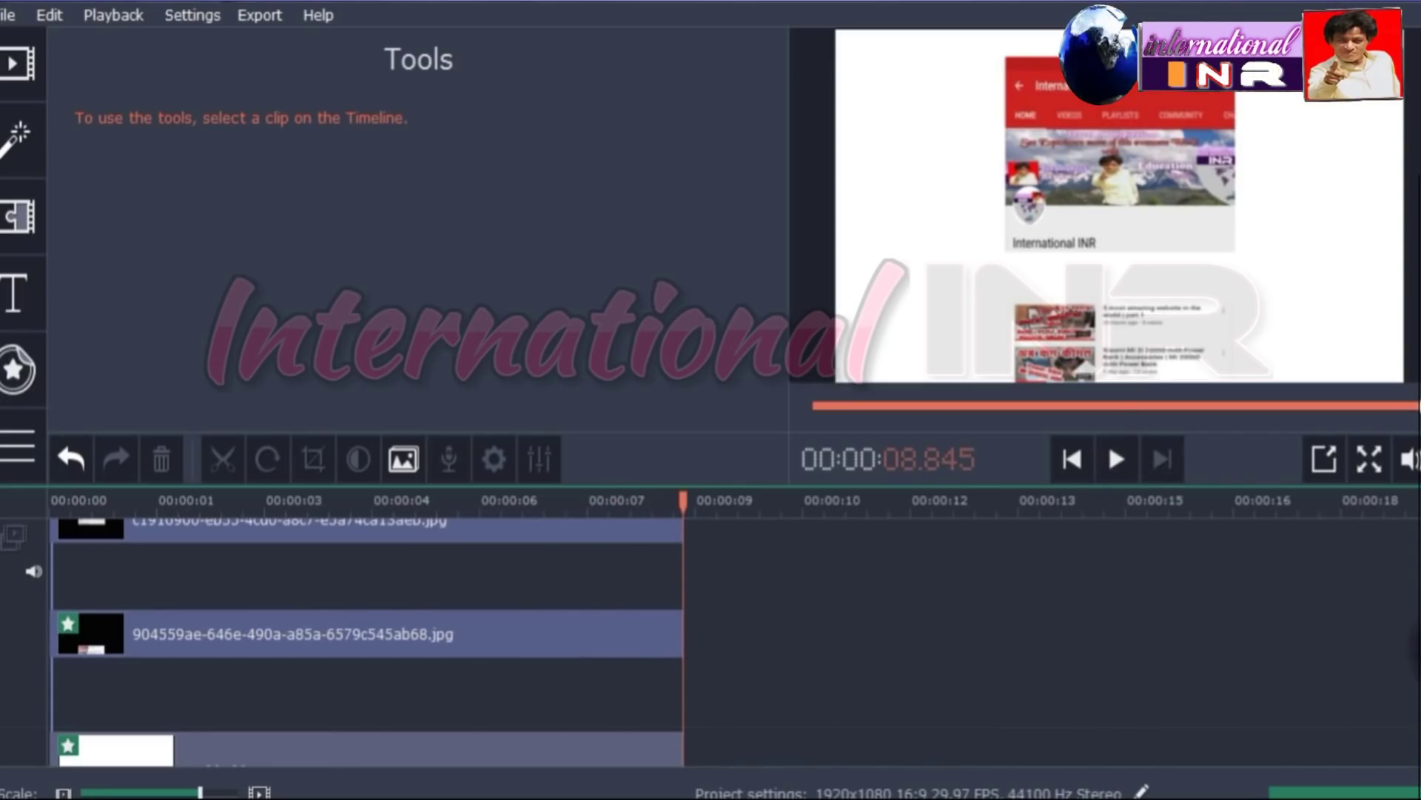
Trim both channel screenshot clips to end at 00:00:06.800 together with the green-screen subscribe clip
{"action": "scroll", "coordinate": [366, 643], "scroll_direction": "up", "scroll_amount": 4}
{"action": "scroll", "coordinate": [366, 642], "scroll_direction": "down", "scroll_amount": 1}
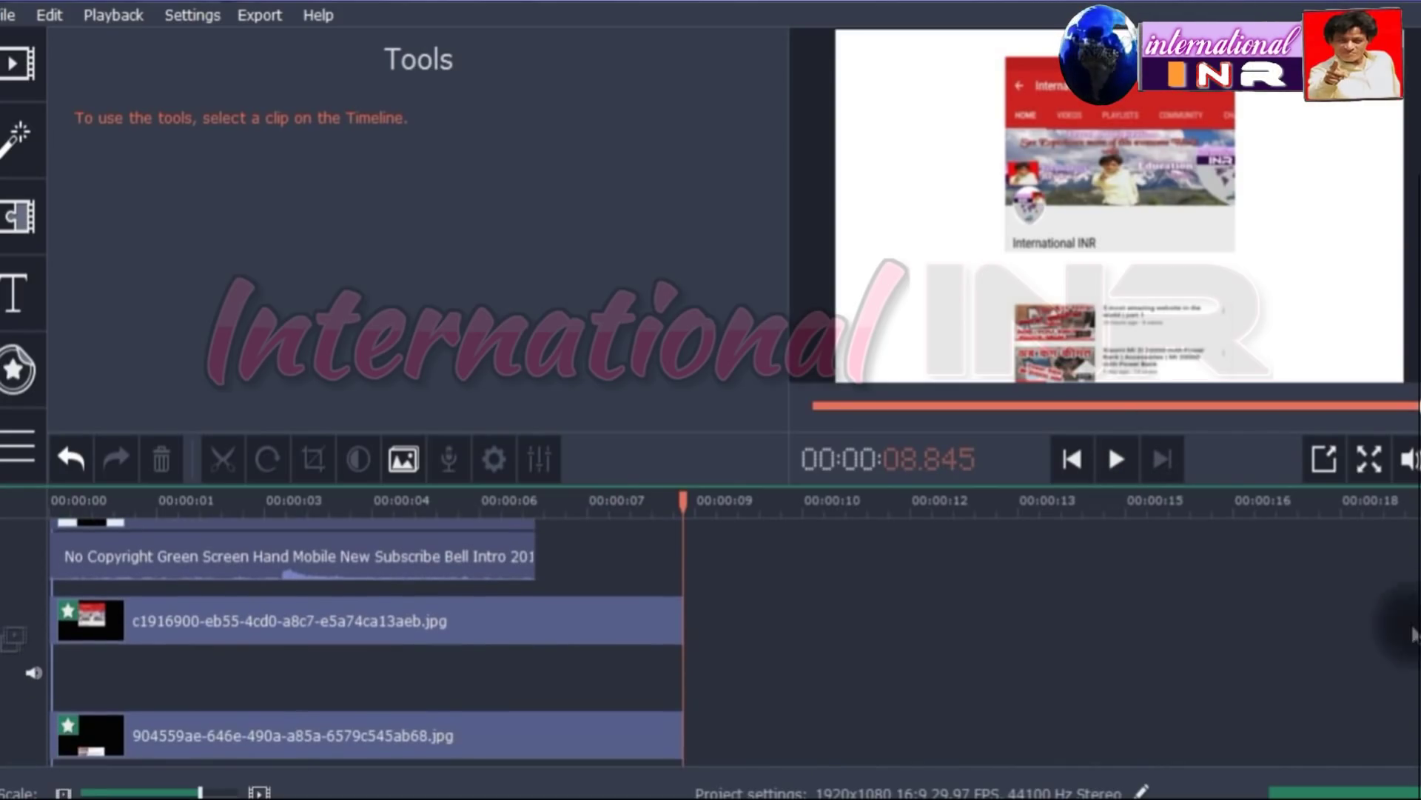
{"action": "left_click", "coordinate": [595, 636]}
{"action": "left_click_drag", "start_coordinate": [670, 630], "coordinate": [535, 631]}
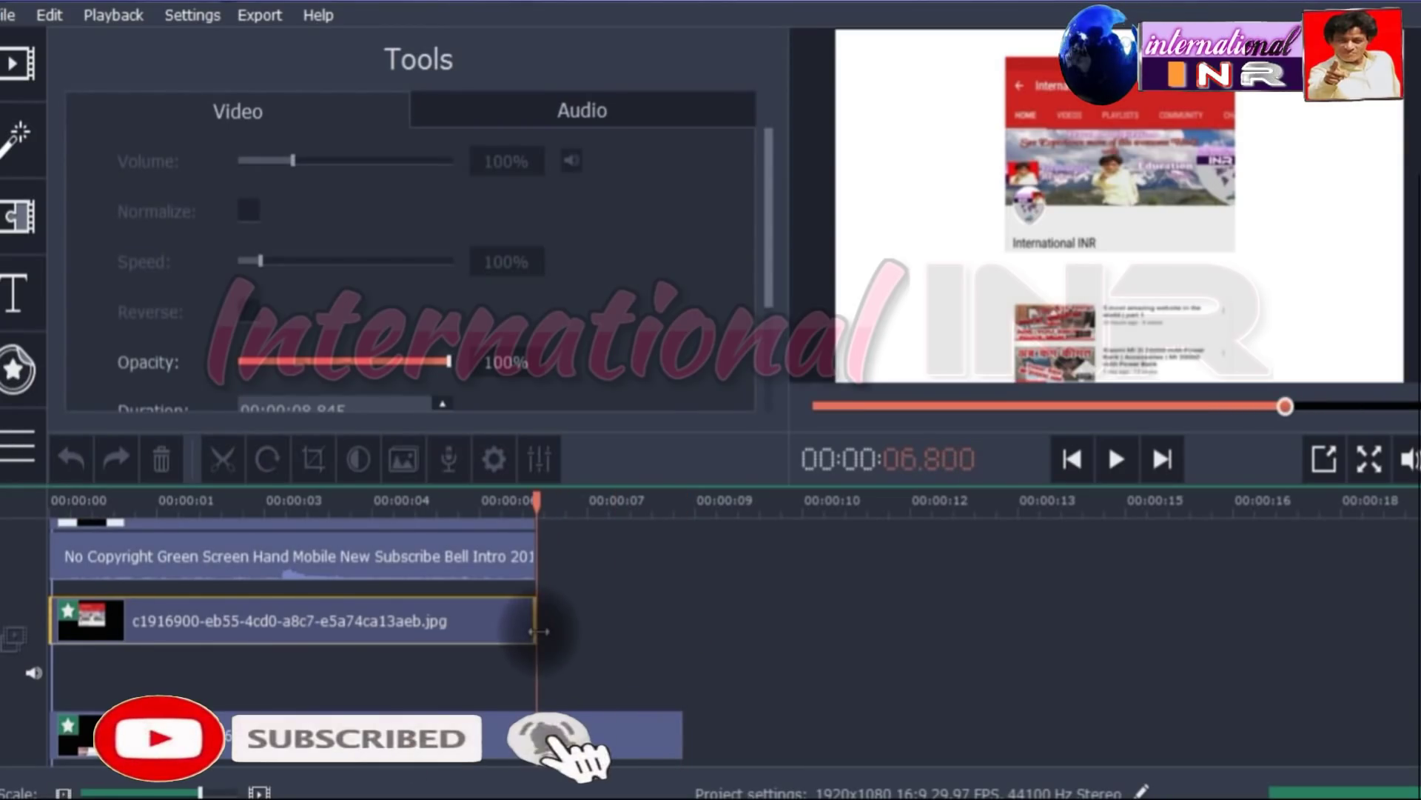
{"action": "left_click", "coordinate": [630, 740]}
{"action": "left_click_drag", "start_coordinate": [681, 740], "coordinate": [534, 740]}
{"action": "left_click", "coordinate": [837, 667]}
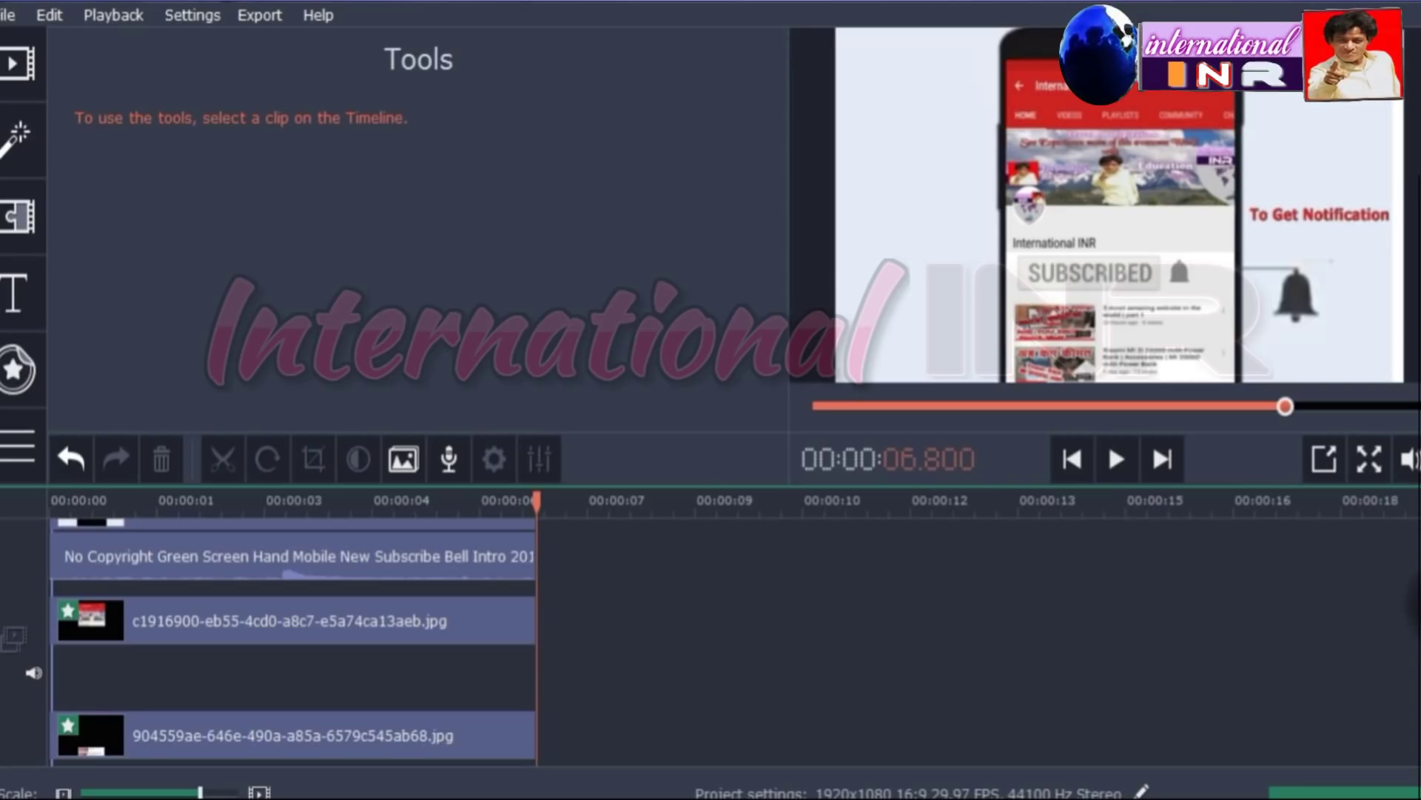
Trim the end of the white Untitled.jpg background to about 00:00:06.790, near the end of the overlays
{"action": "scroll", "coordinate": [774, 678], "scroll_direction": "down", "scroll_amount": 3}
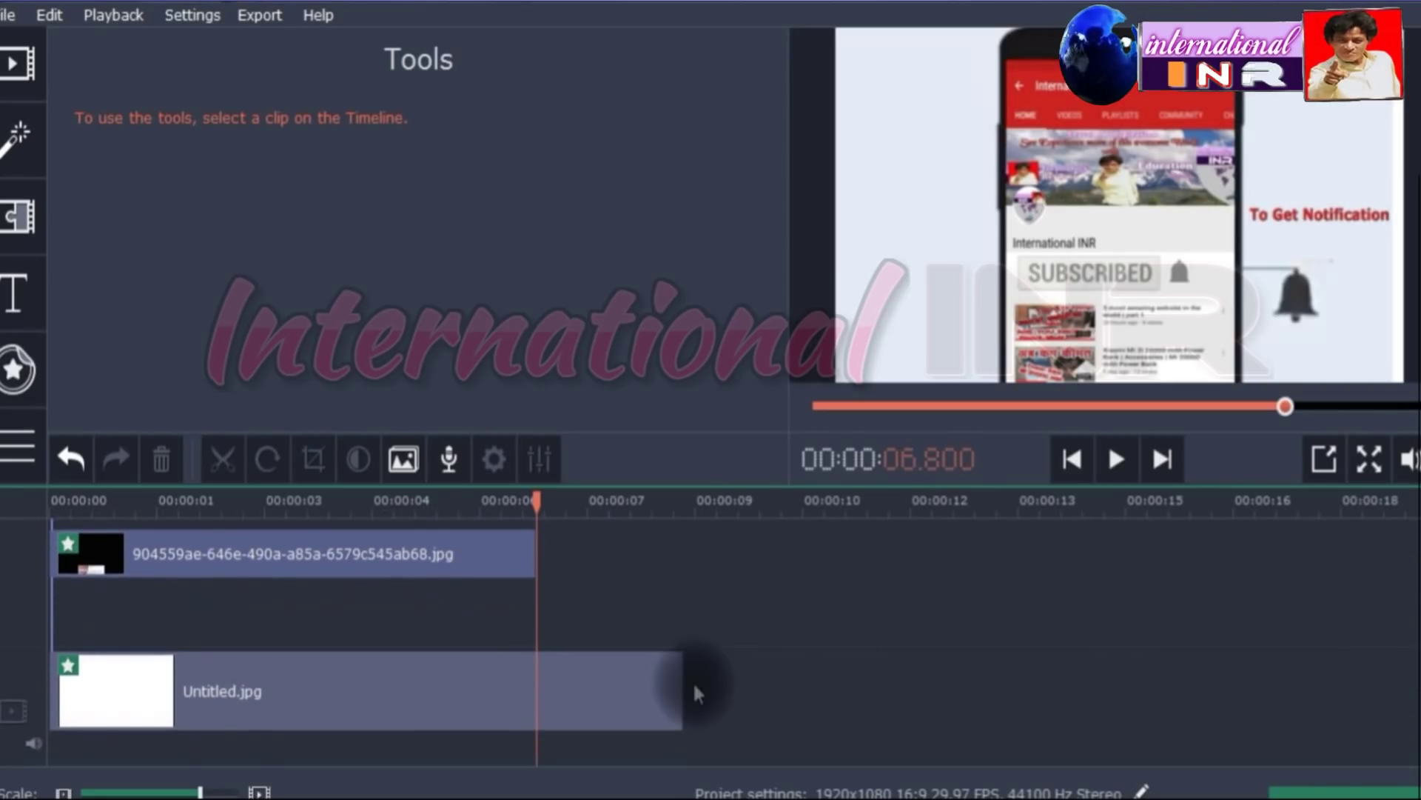
{"action": "left_click", "coordinate": [659, 698]}
{"action": "left_click_drag", "start_coordinate": [676, 690], "coordinate": [533, 701]}
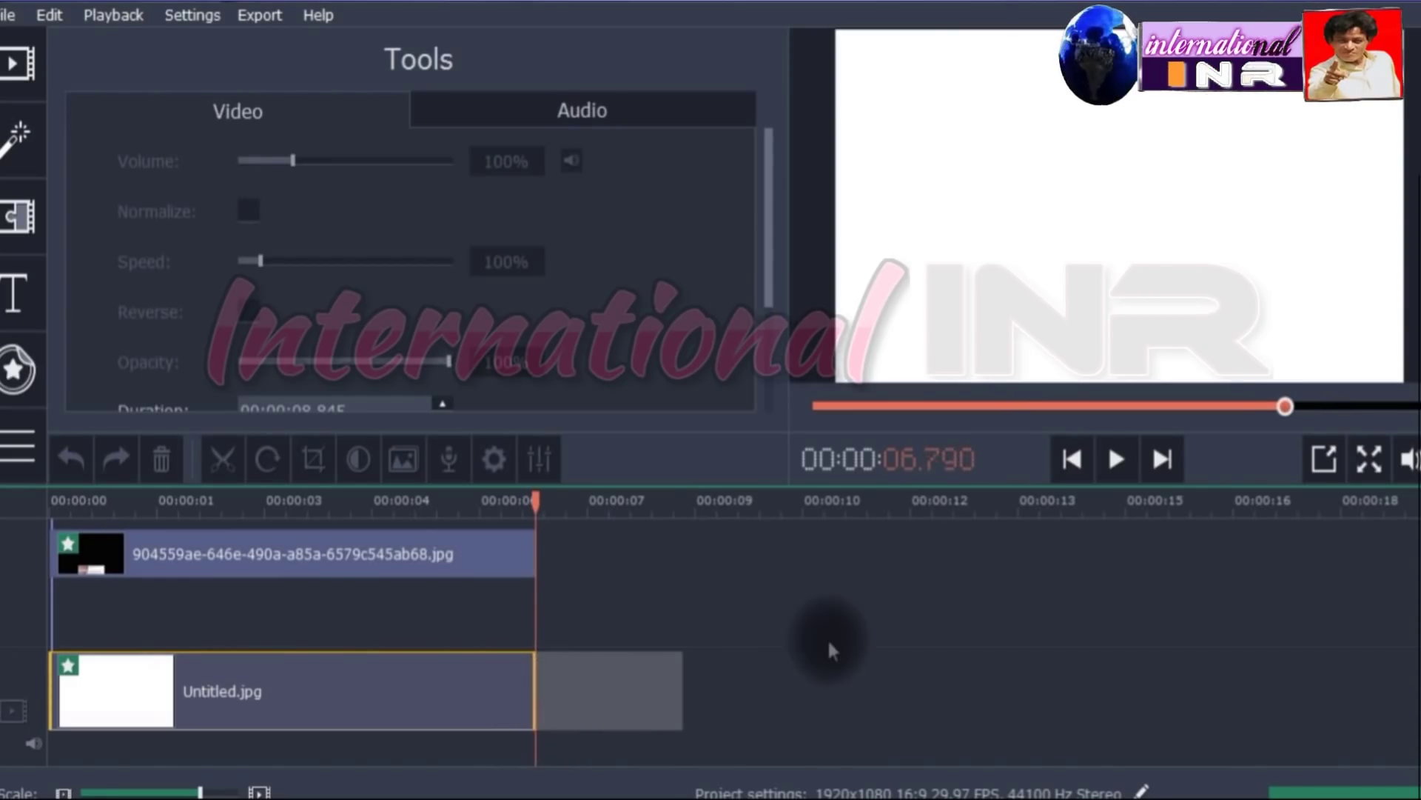
{"action": "left_click", "coordinate": [846, 635]}
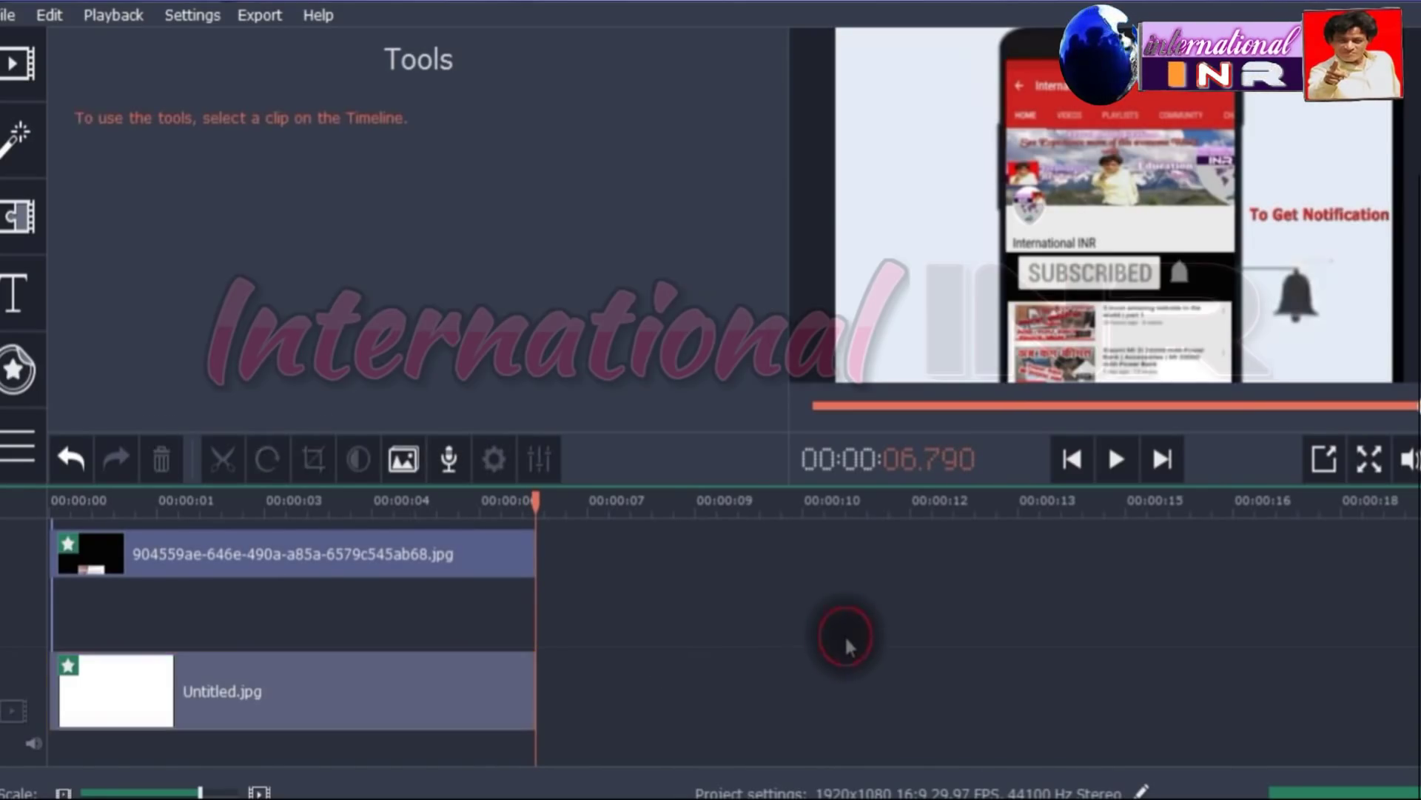
Extend the end of the Untitled.jpg background to 00:00:06.800 at high timeline magnification so it matches the clip above
{"action": "left_click", "coordinate": [224, 791]}
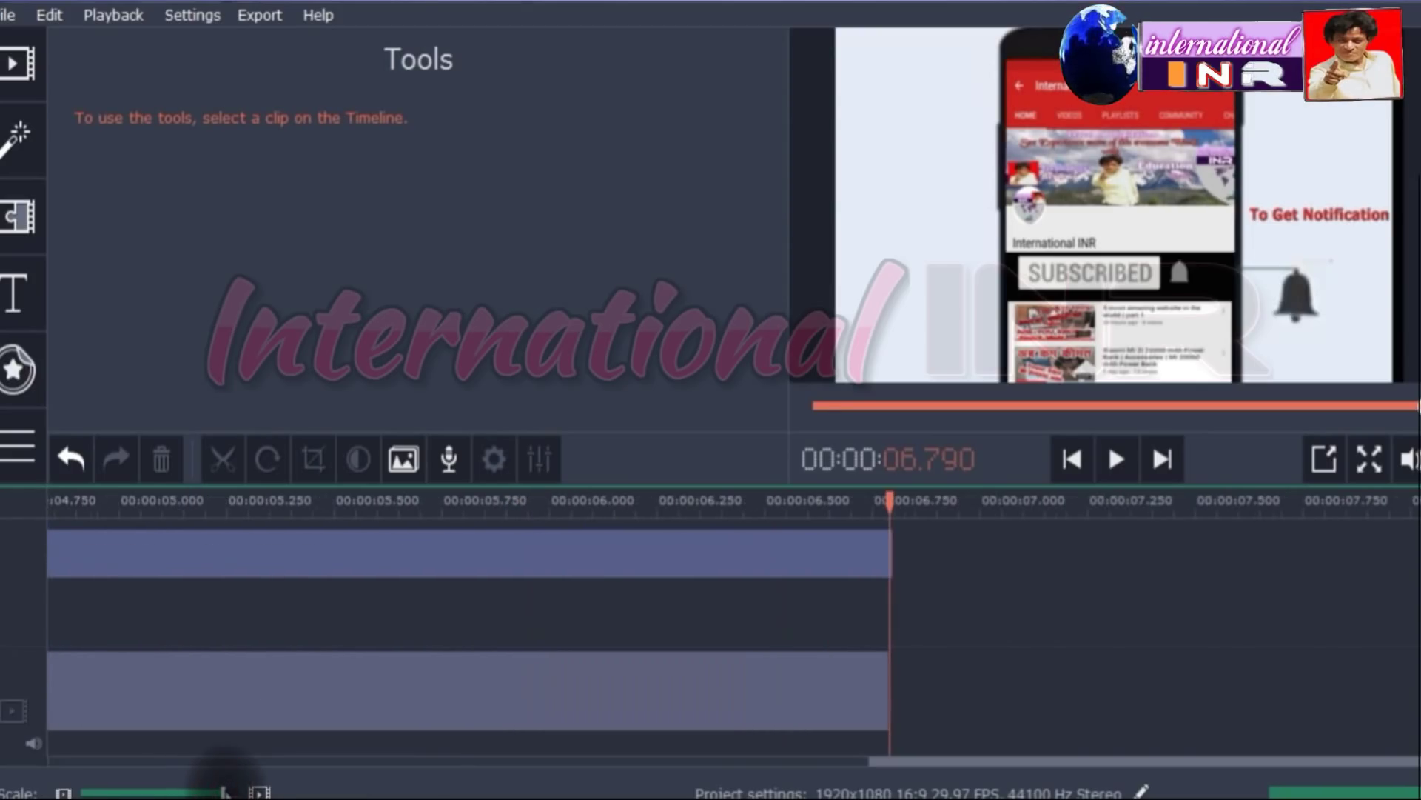
{"action": "left_click", "coordinate": [234, 791]}
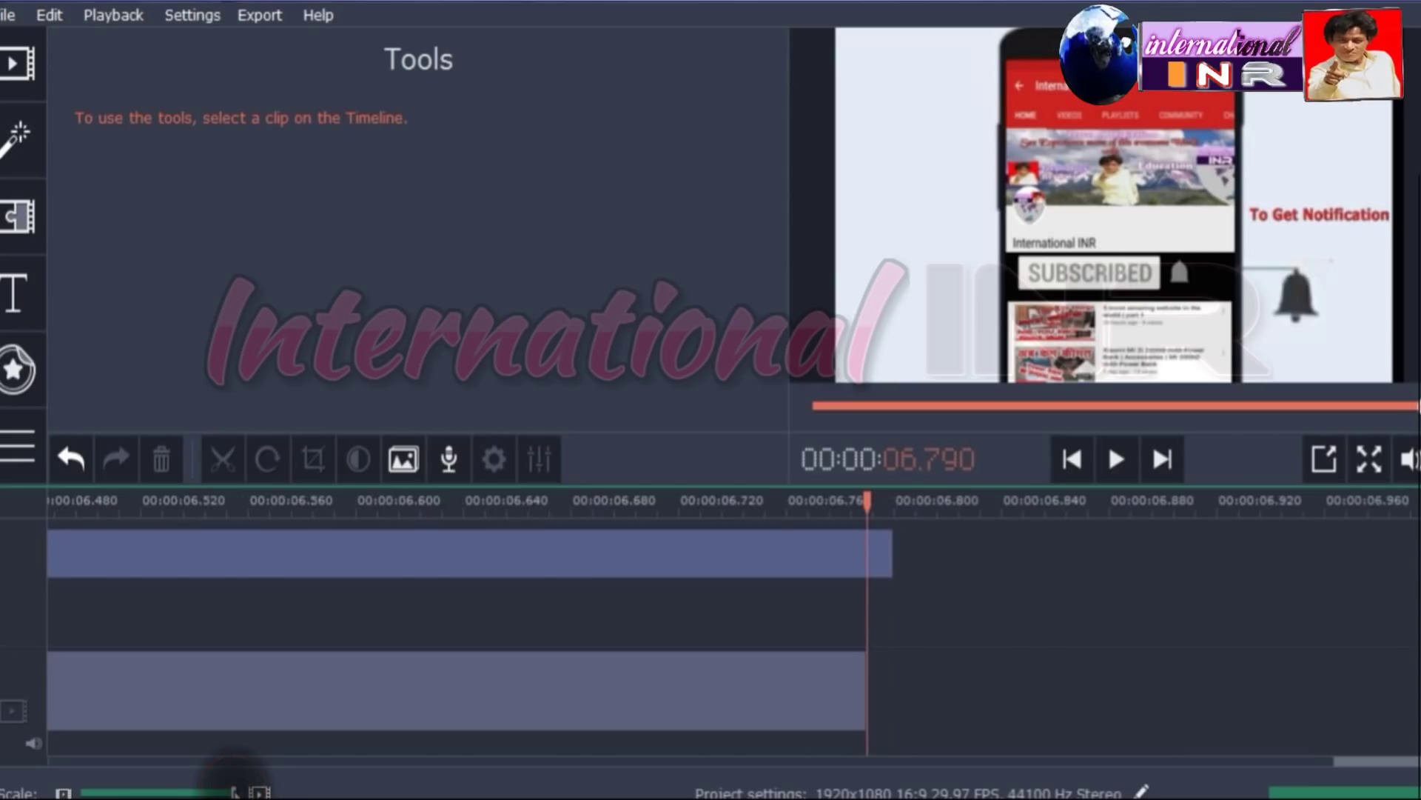
{"action": "left_click", "coordinate": [859, 692]}
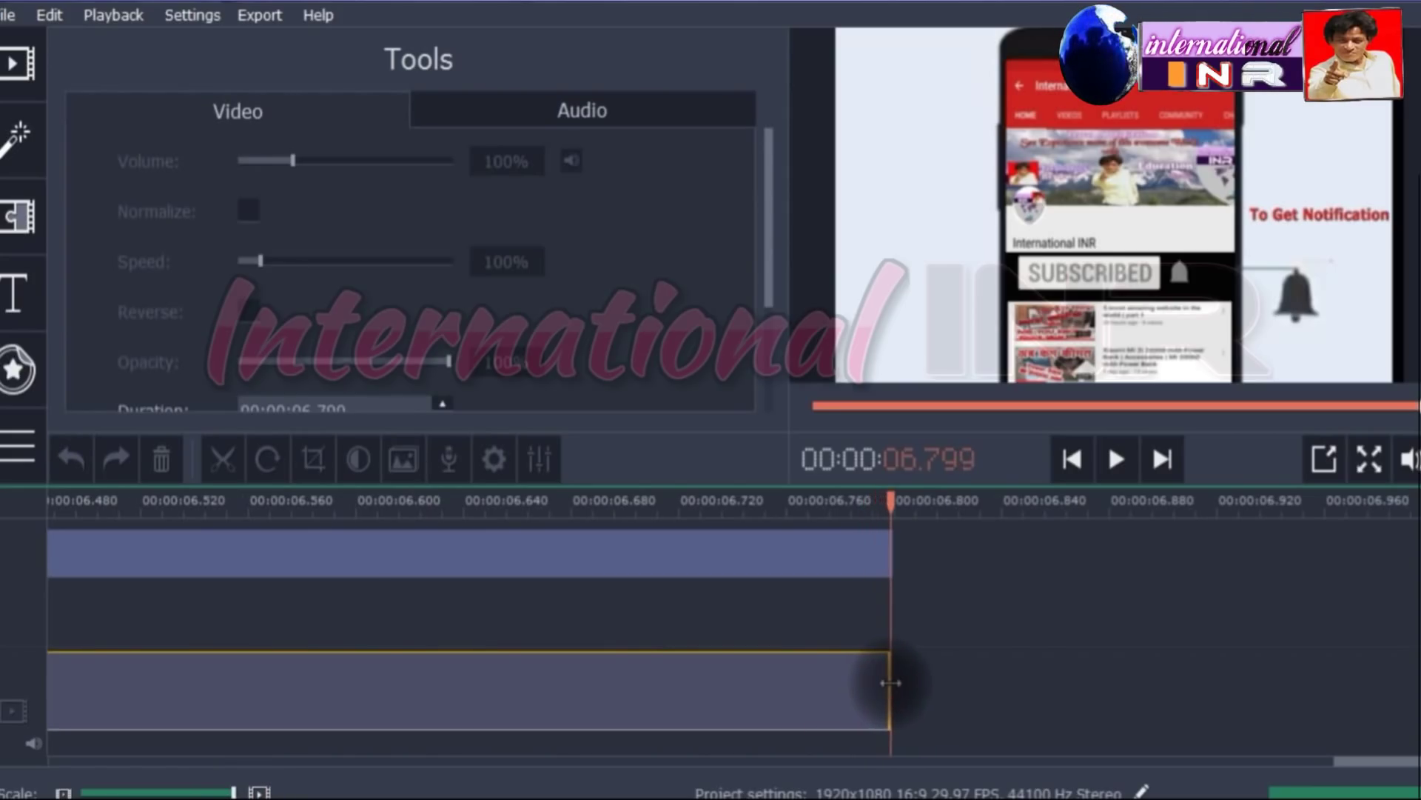
{"action": "left_click_drag", "start_coordinate": [898, 684], "coordinate": [893, 681]}
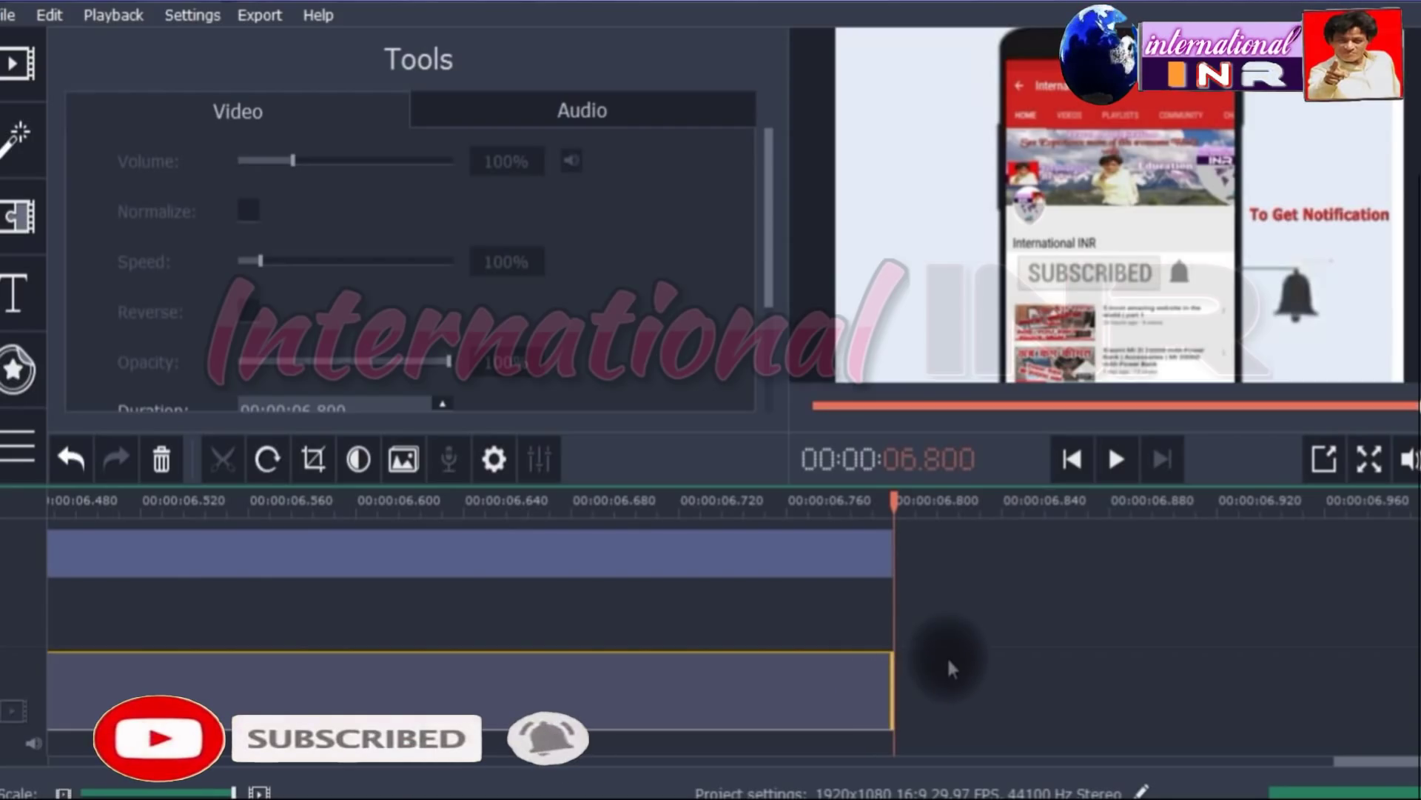
{"action": "left_click", "coordinate": [969, 638]}
Play the trimmed intro from start to end and restore the timeline scale to show all clips
{"action": "left_click", "coordinate": [1115, 459]}
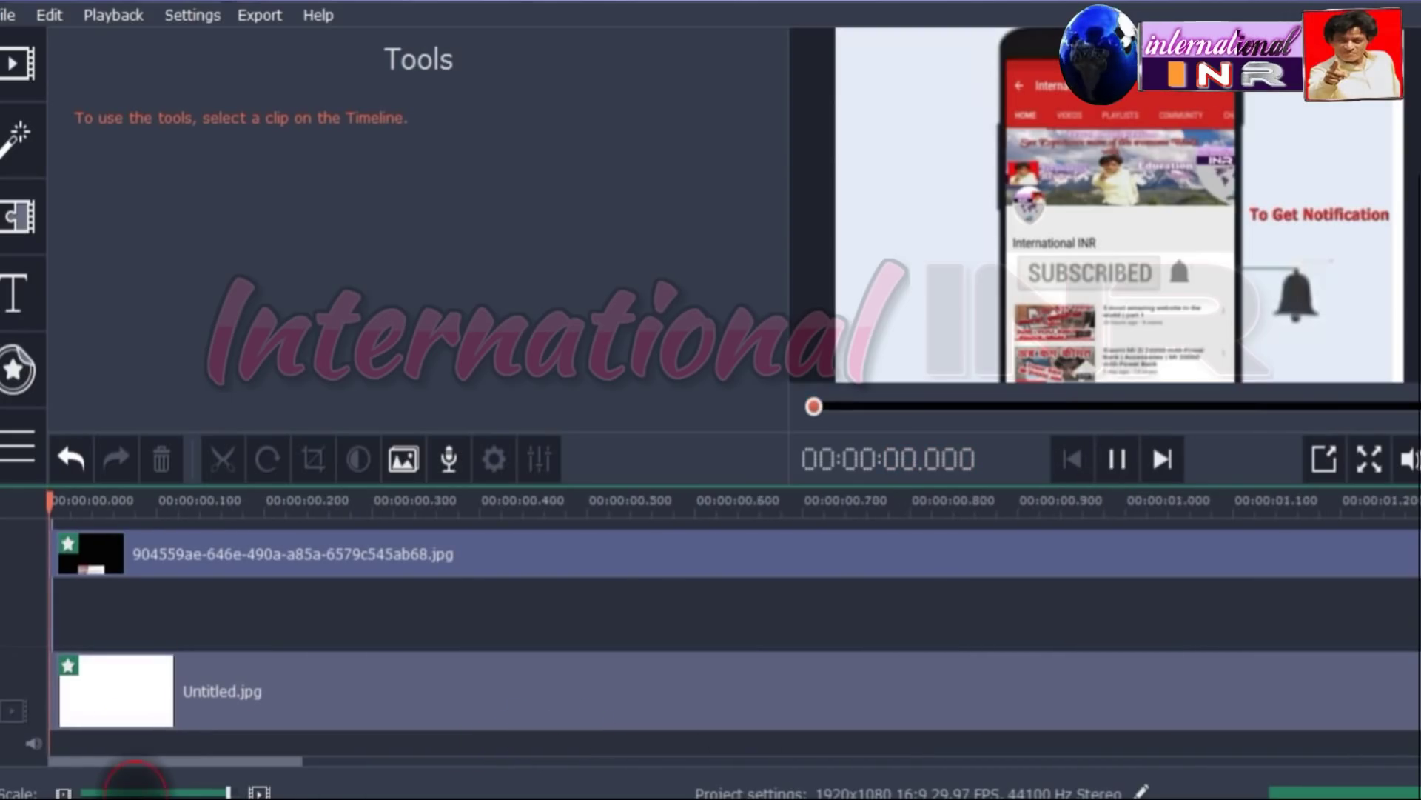
{"action": "left_click", "coordinate": [135, 790]}
{"action": "left_click", "coordinate": [134, 789]}
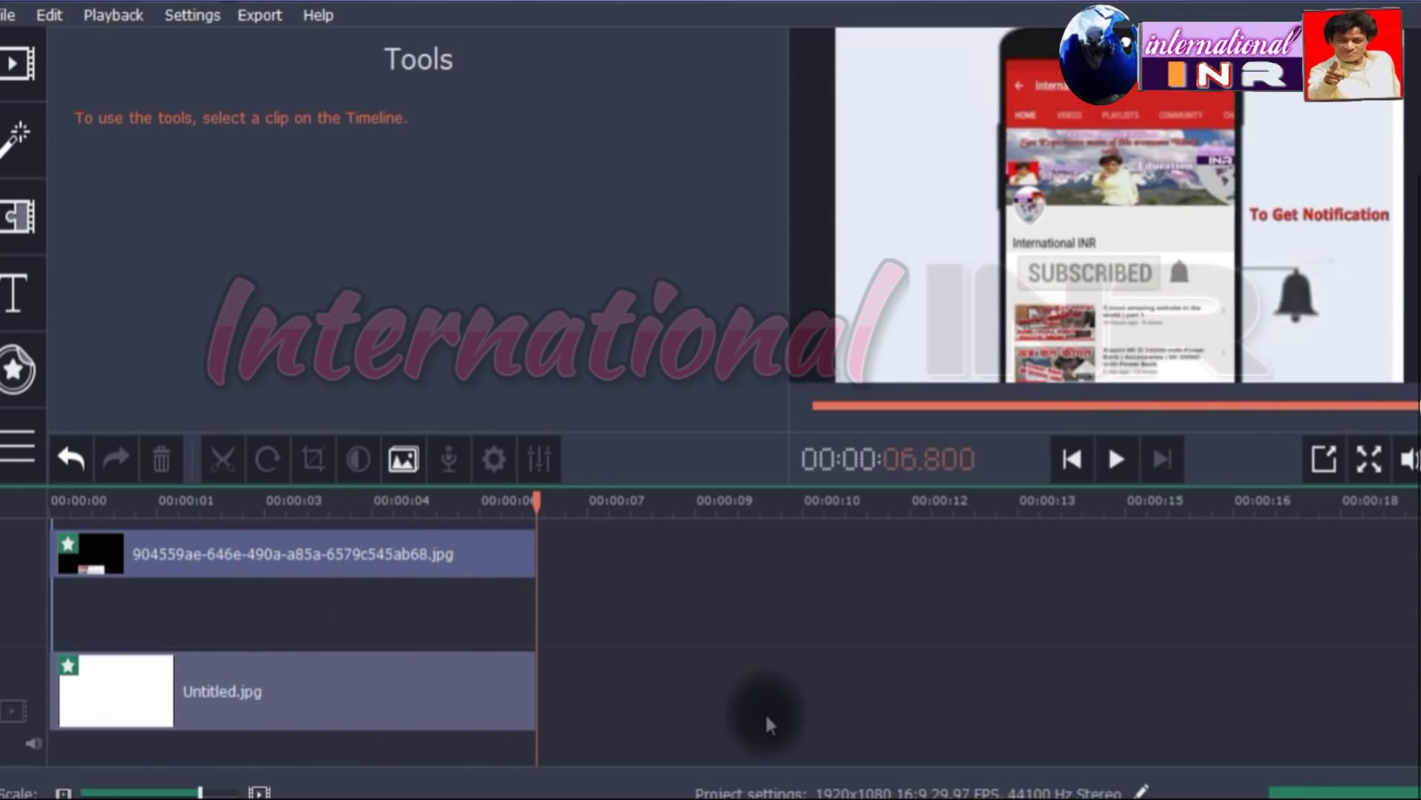
{"action": "left_click", "coordinate": [1118, 459]}
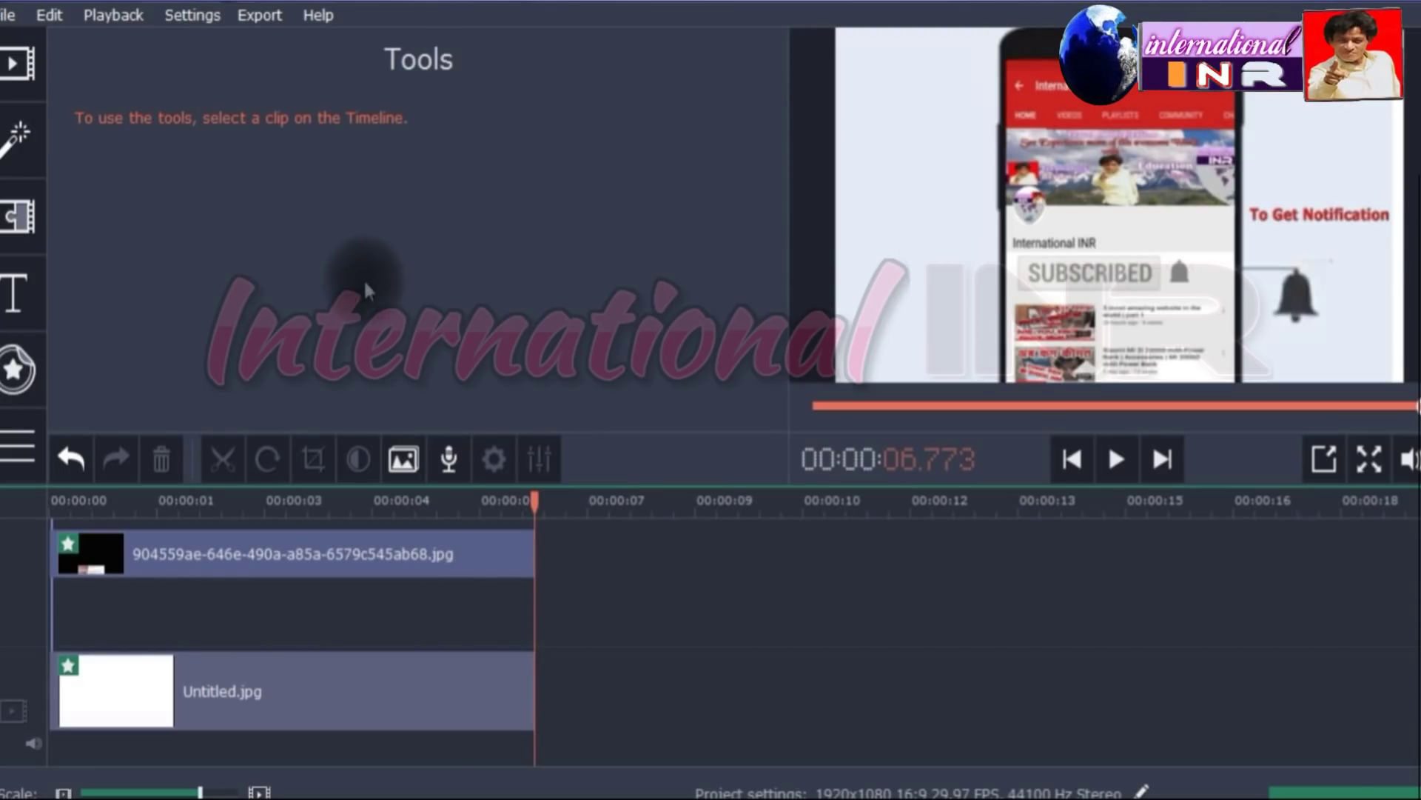
Import the YouTube logo image if_youtube_834723 from the New folder on drive G: into the project
{"action": "left_click", "coordinate": [16, 88]}
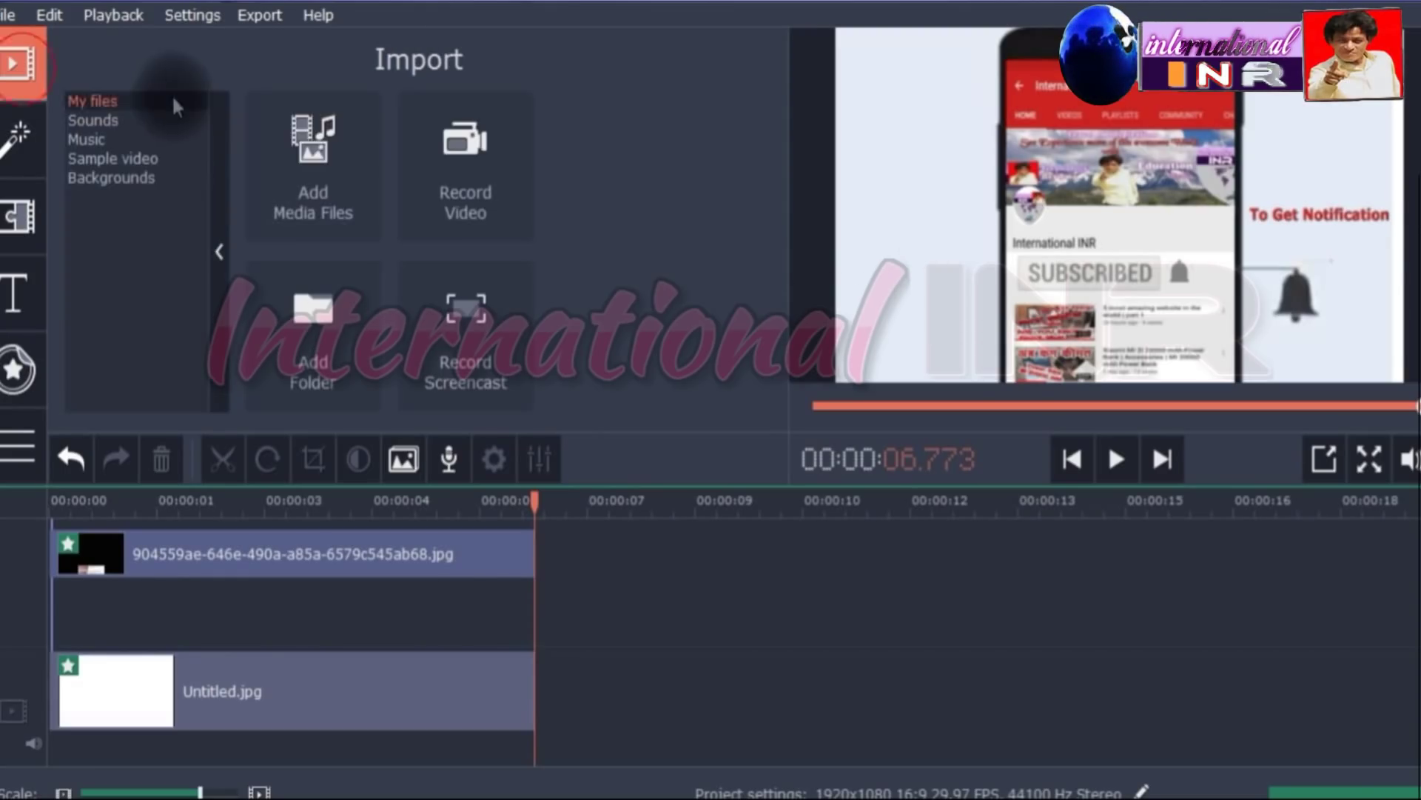
{"action": "left_click", "coordinate": [322, 146]}
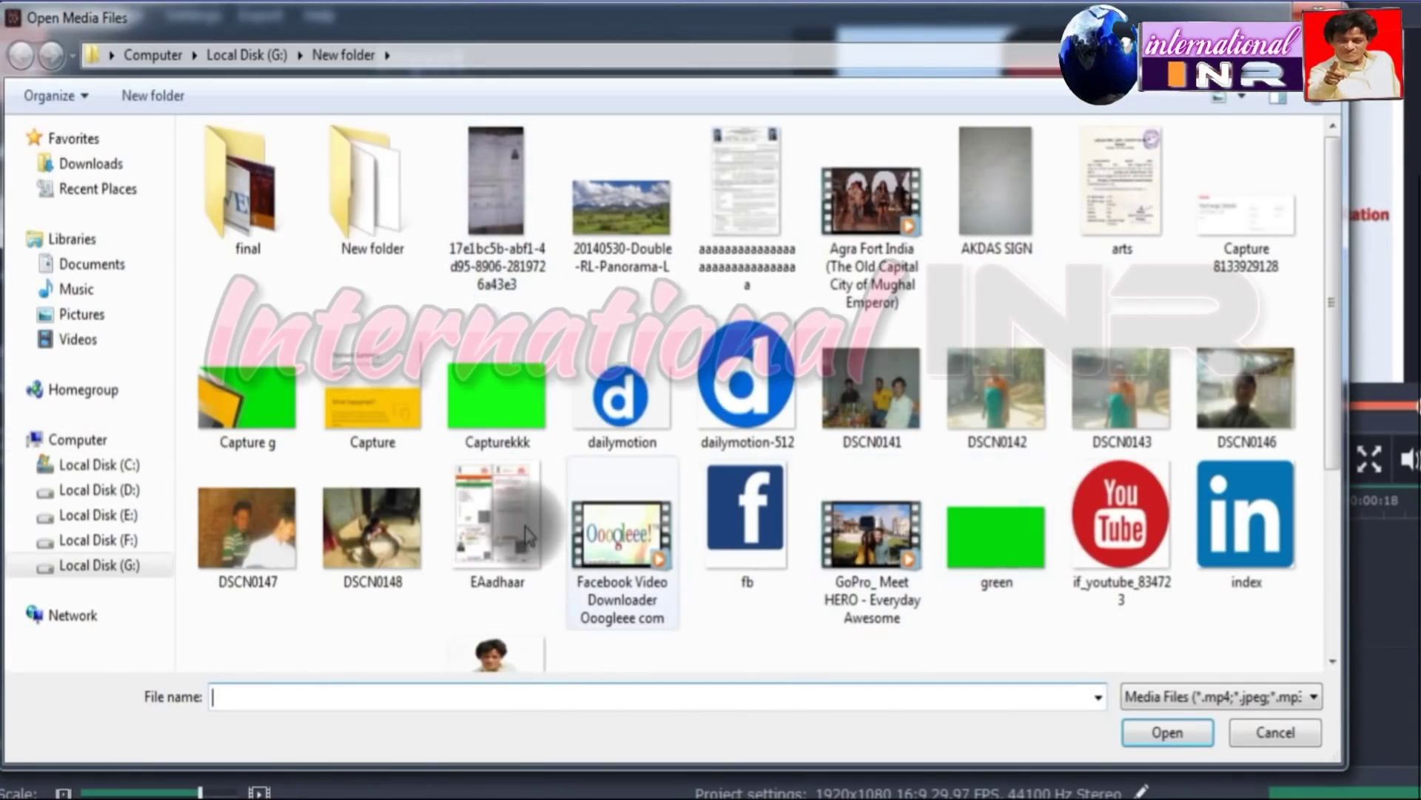
{"action": "left_click", "coordinate": [1122, 518]}
{"action": "left_click", "coordinate": [1167, 732]}
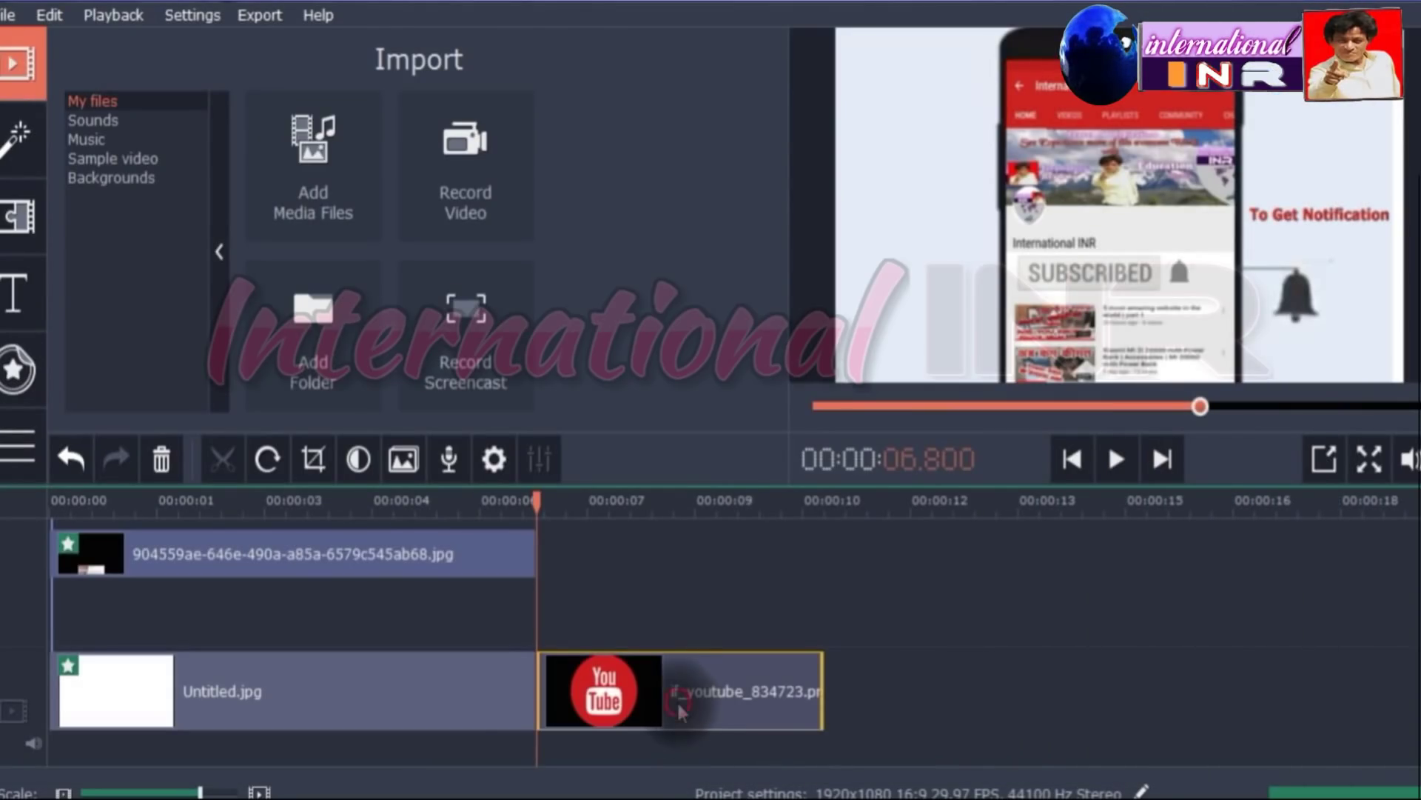
Move the YouTube logo clip to the start of the overlay track and extend its end to 00:00:06.800, matching the intro's length
{"action": "left_click", "coordinate": [678, 705]}
{"action": "mouse_move", "coordinate": [607, 703]}
{"action": "left_mouse_down"}
{"action": "mouse_move", "coordinate": [624, 488]}
{"action": "mouse_move", "coordinate": [111, 548]}
{"action": "left_mouse_up"}
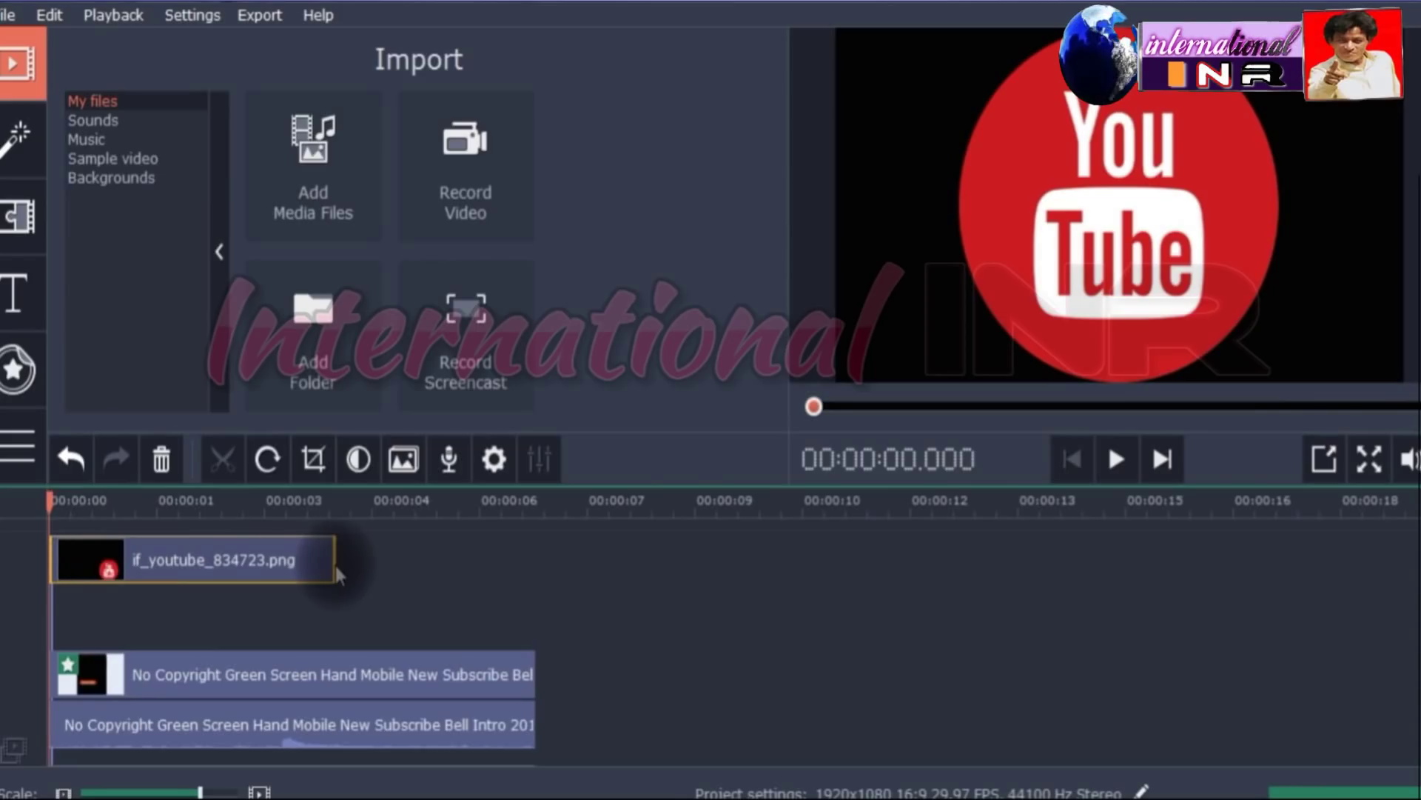
{"action": "left_click", "coordinate": [337, 575]}
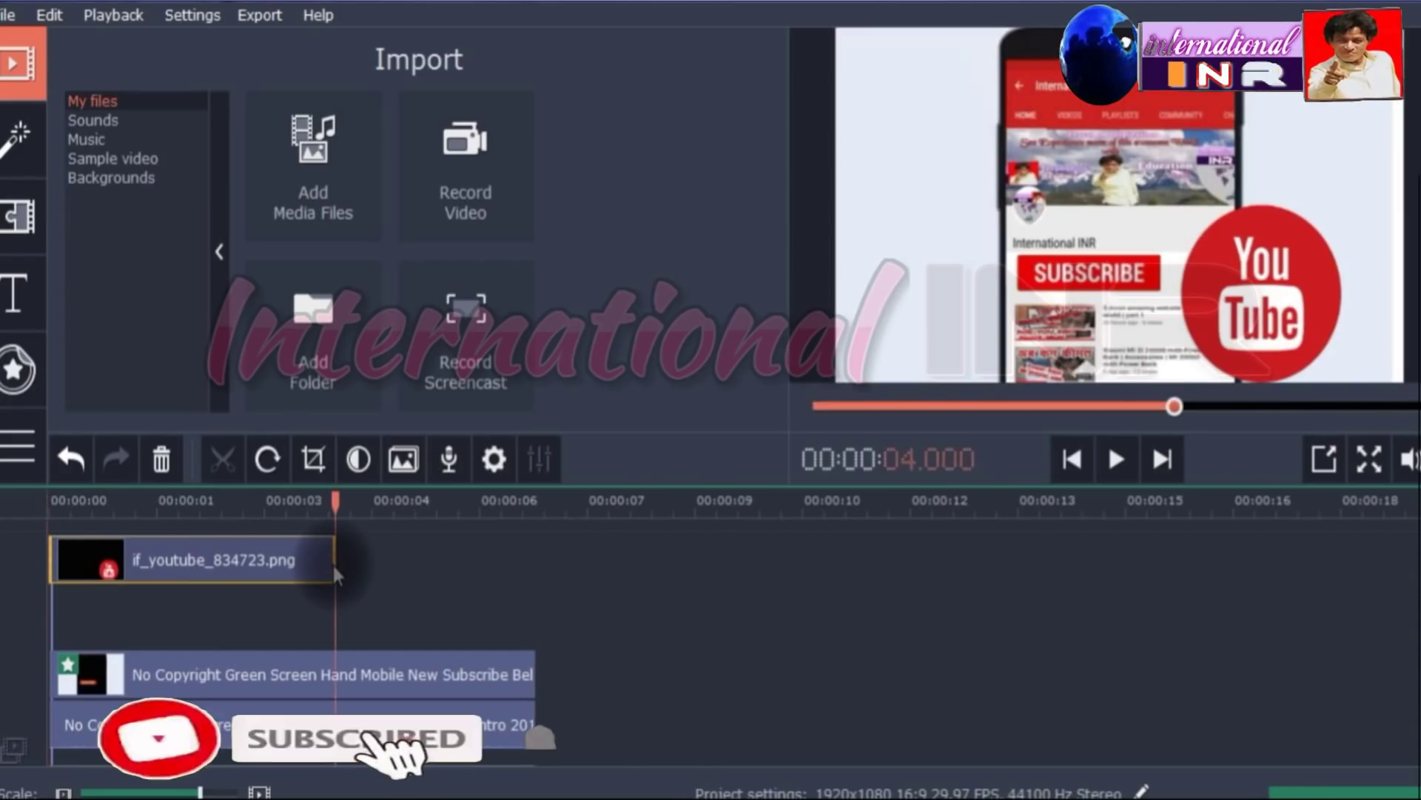
{"action": "left_click_drag", "start_coordinate": [412, 571], "coordinate": [552, 588]}
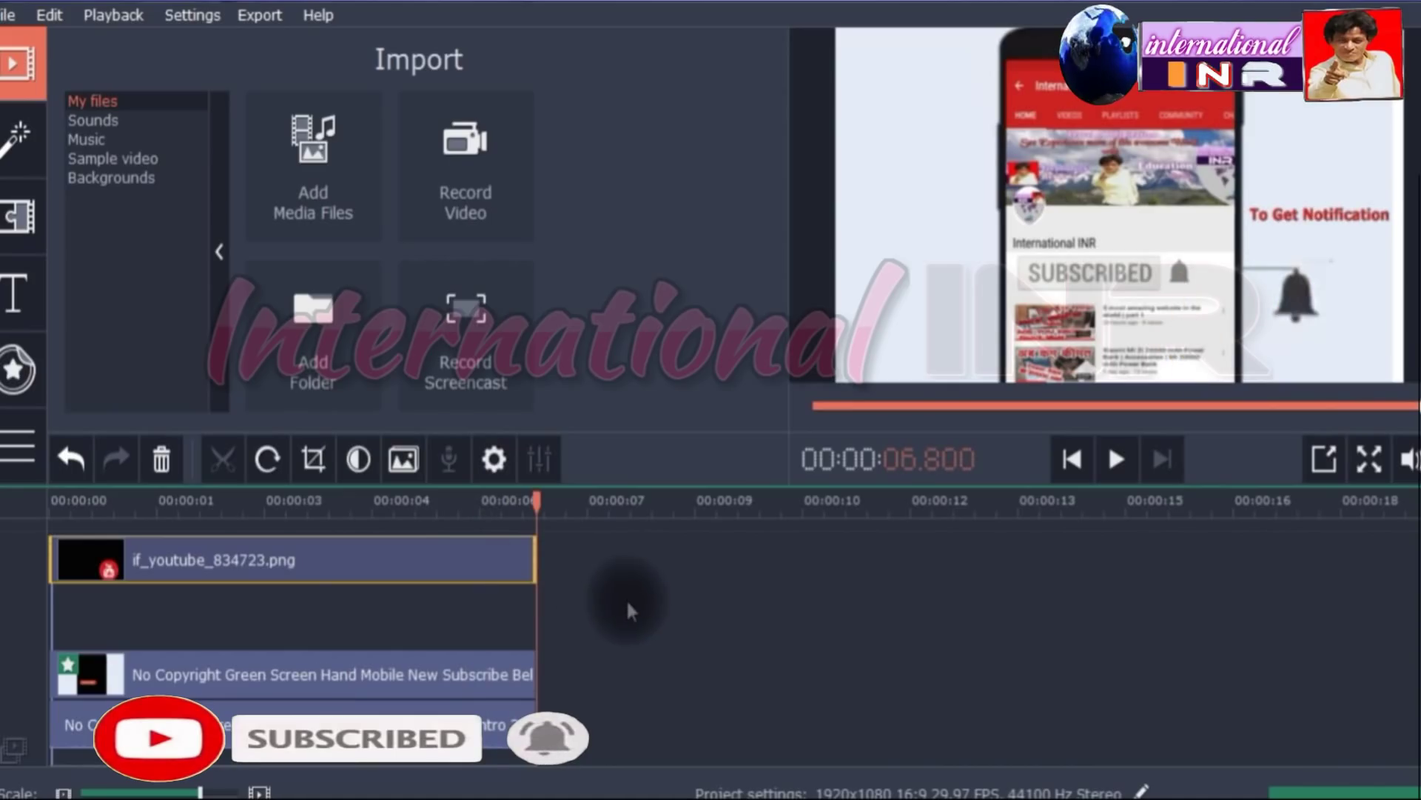
{"action": "left_click", "coordinate": [626, 603]}
Shrink the picture-in-picture YouTube logo and place it in the white area just left of the phone, at mid-height
{"action": "double_click", "coordinate": [398, 562]}
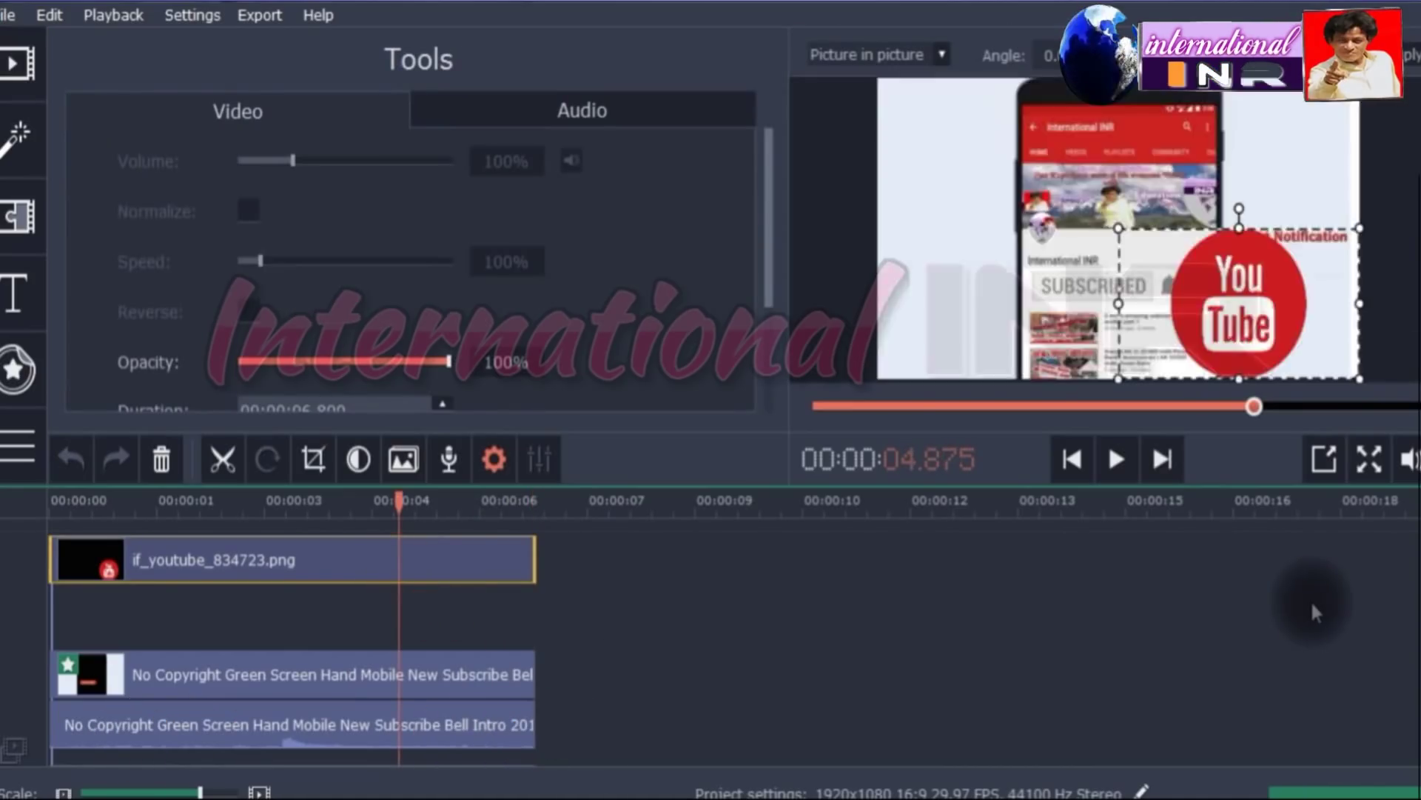
{"action": "left_click_drag", "start_coordinate": [1188, 296], "coordinate": [938, 271]}
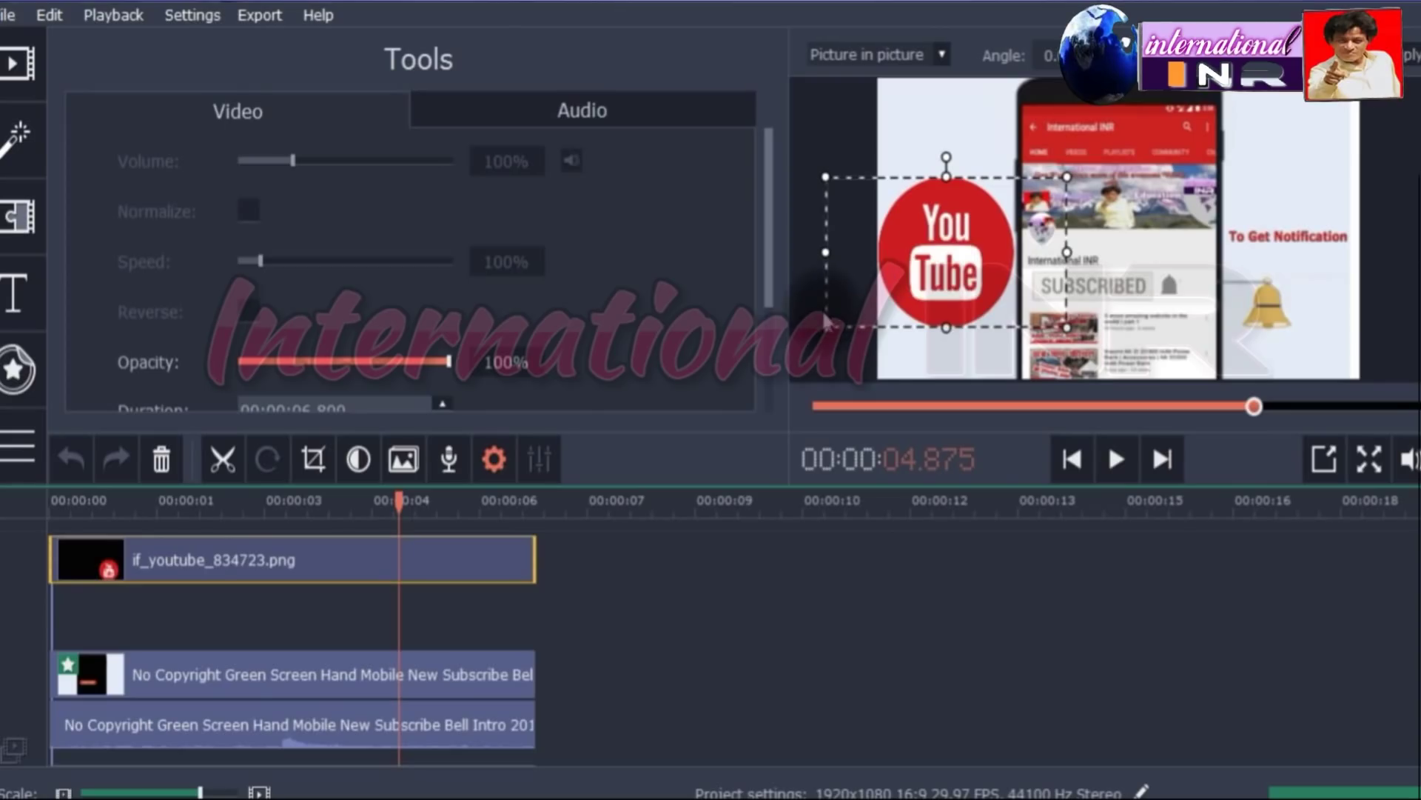
{"action": "left_click_drag", "start_coordinate": [824, 176], "coordinate": [877, 216]}
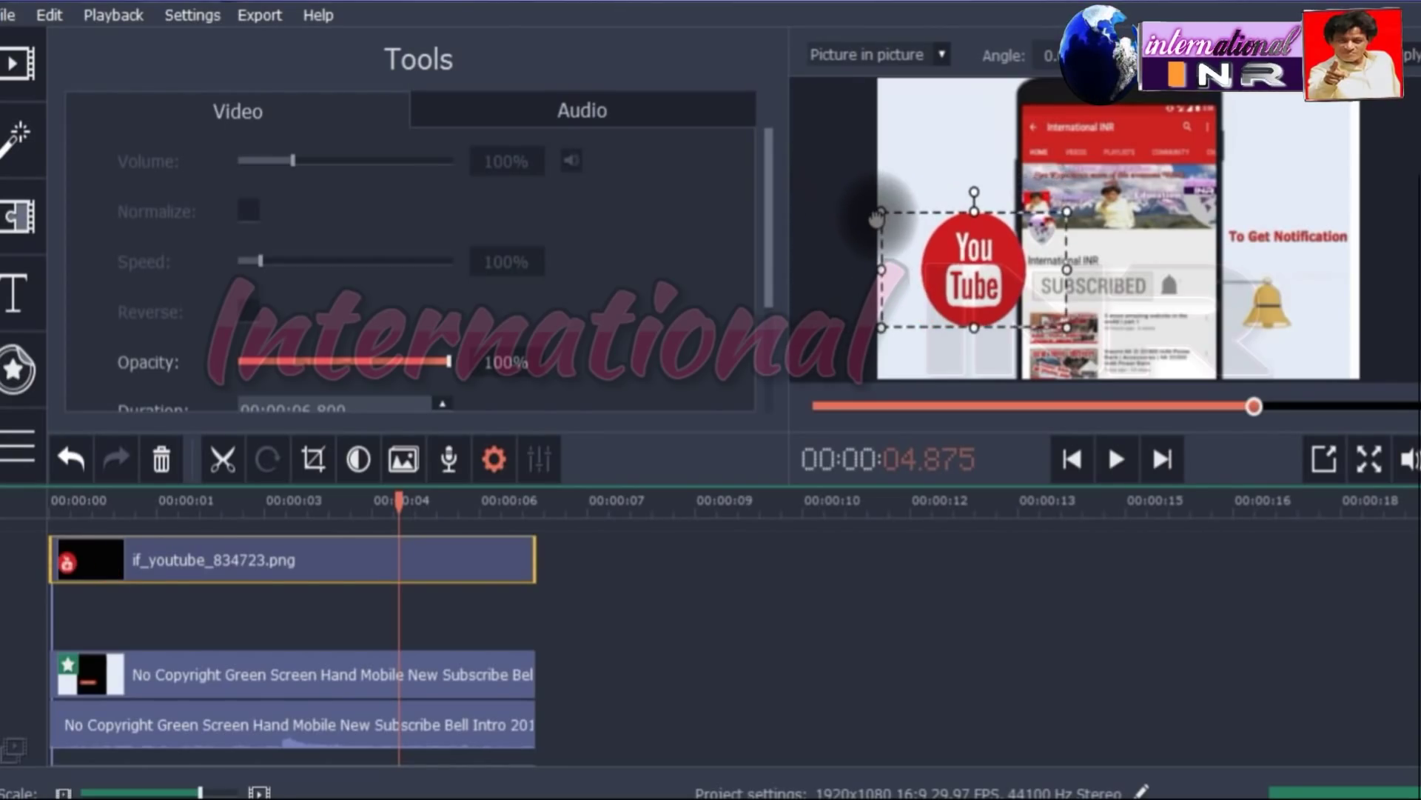
{"action": "left_click_drag", "start_coordinate": [992, 290], "coordinate": [966, 278]}
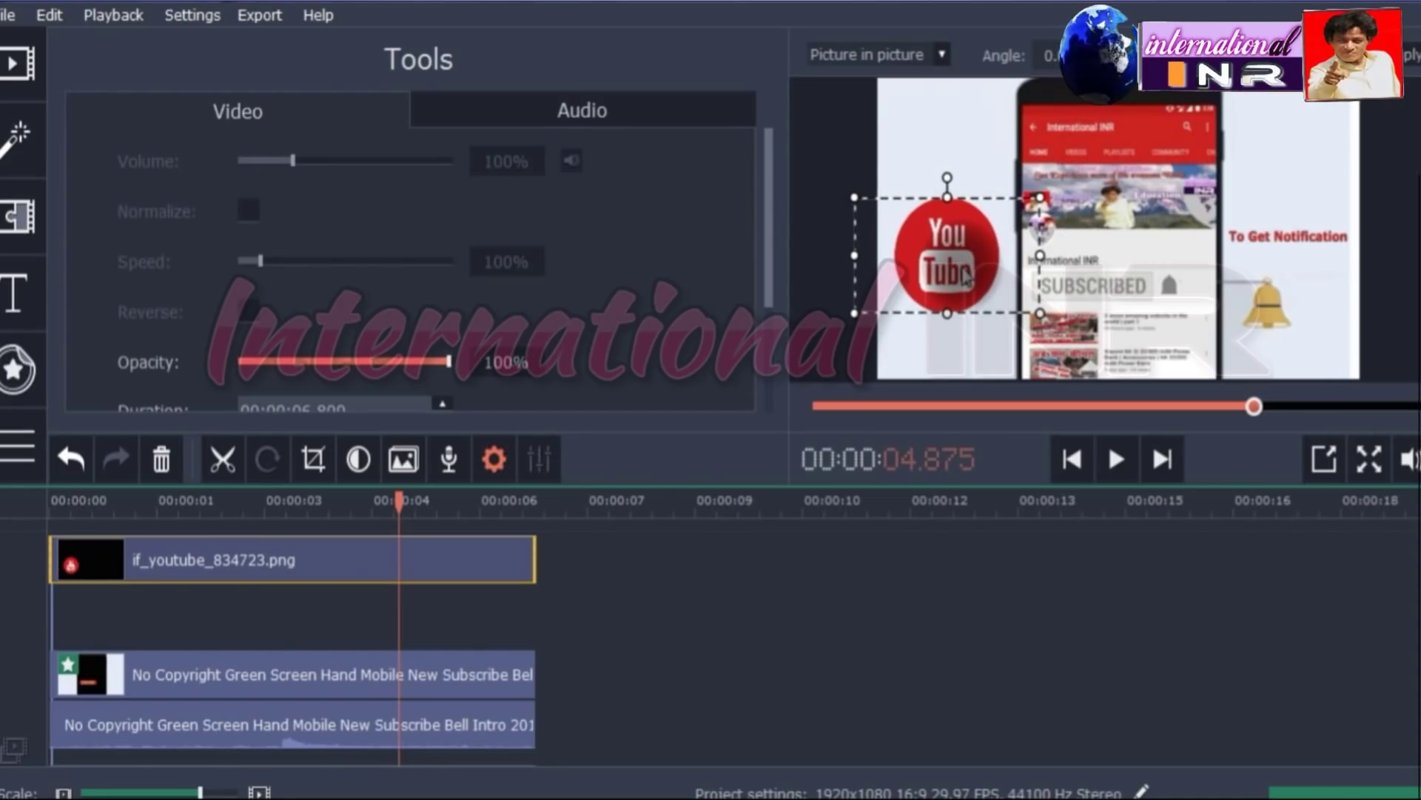
{"action": "left_click", "coordinate": [1057, 600]}
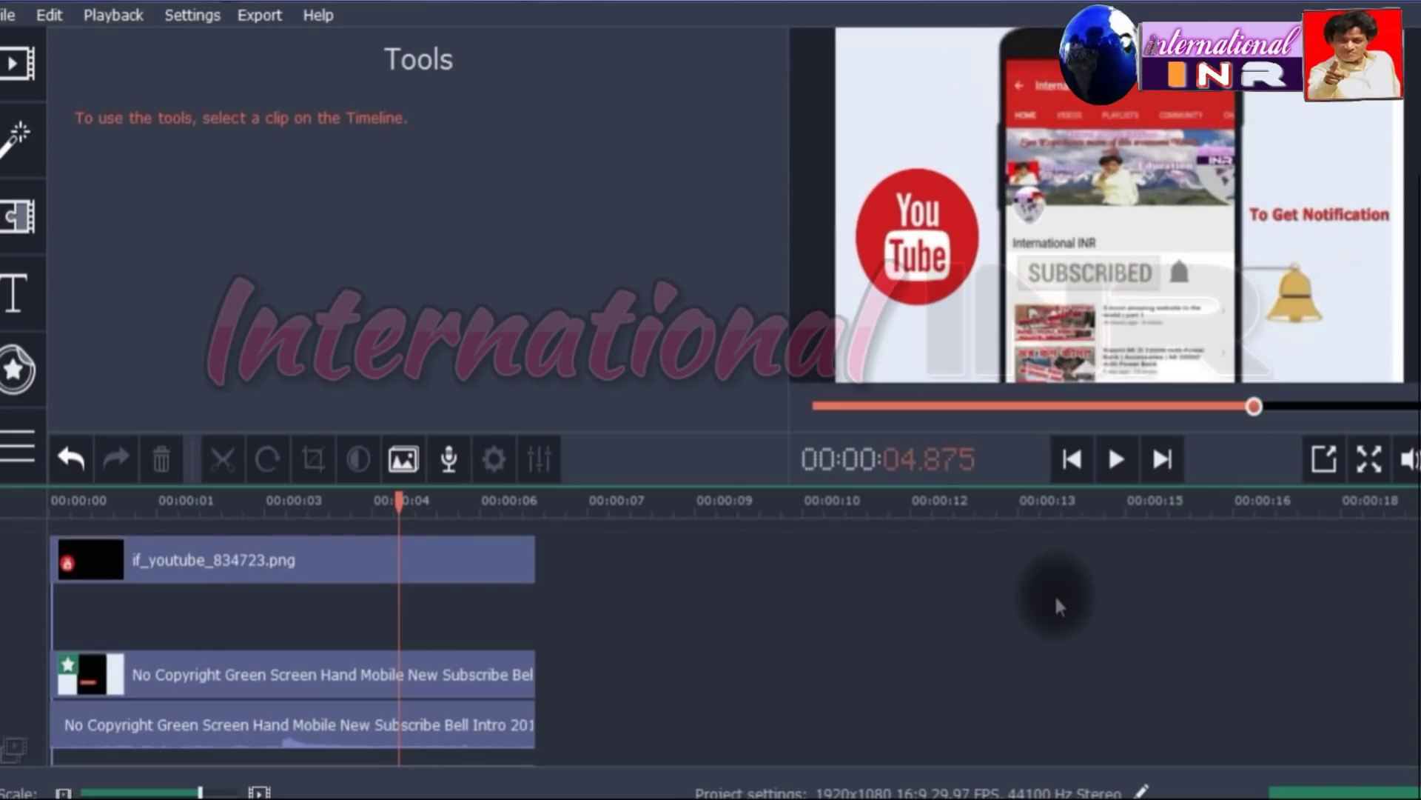
Play the intro with the YouTube logo, then detach the preview into its own window and play it there from the beginning
{"action": "left_click", "coordinate": [1116, 459]}
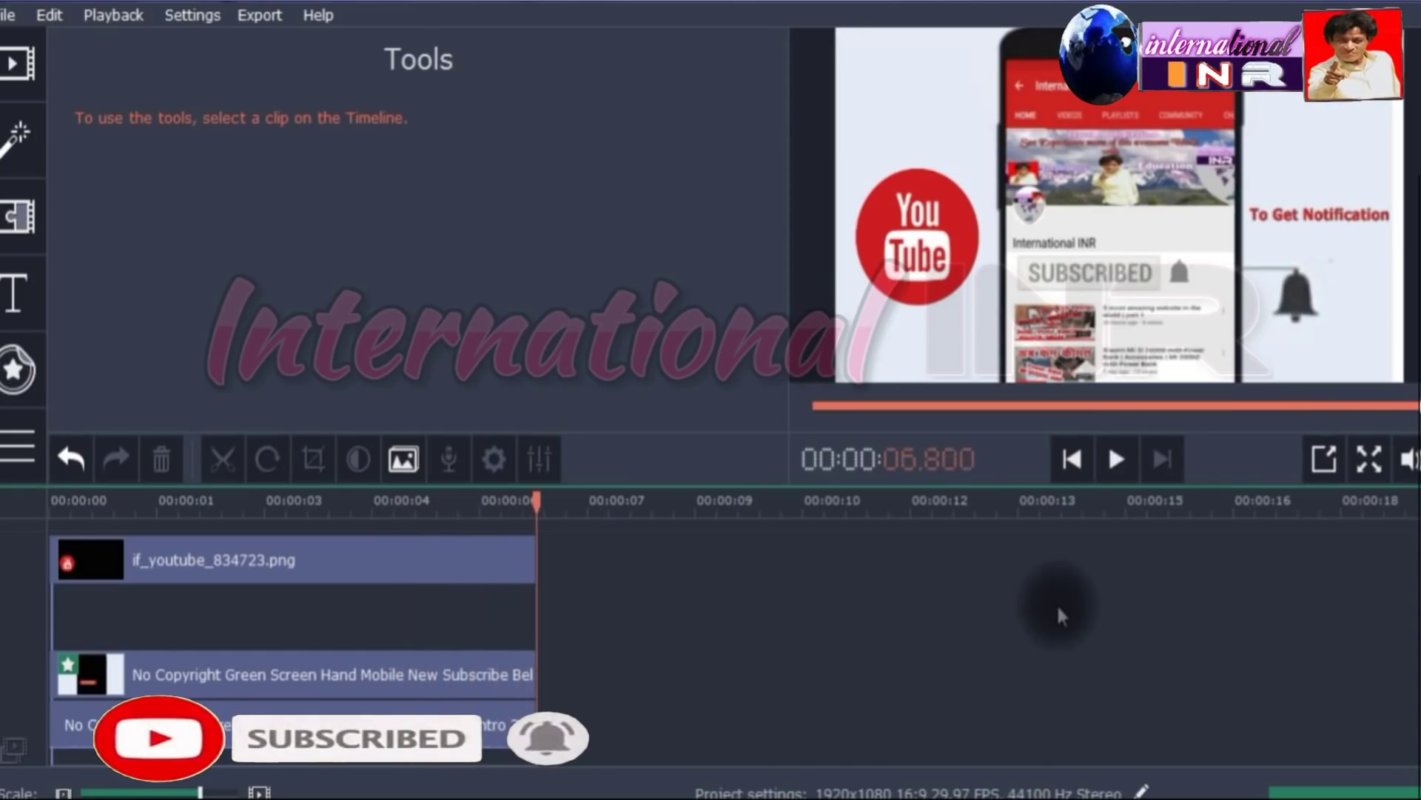
{"action": "left_click", "coordinate": [1117, 463]}
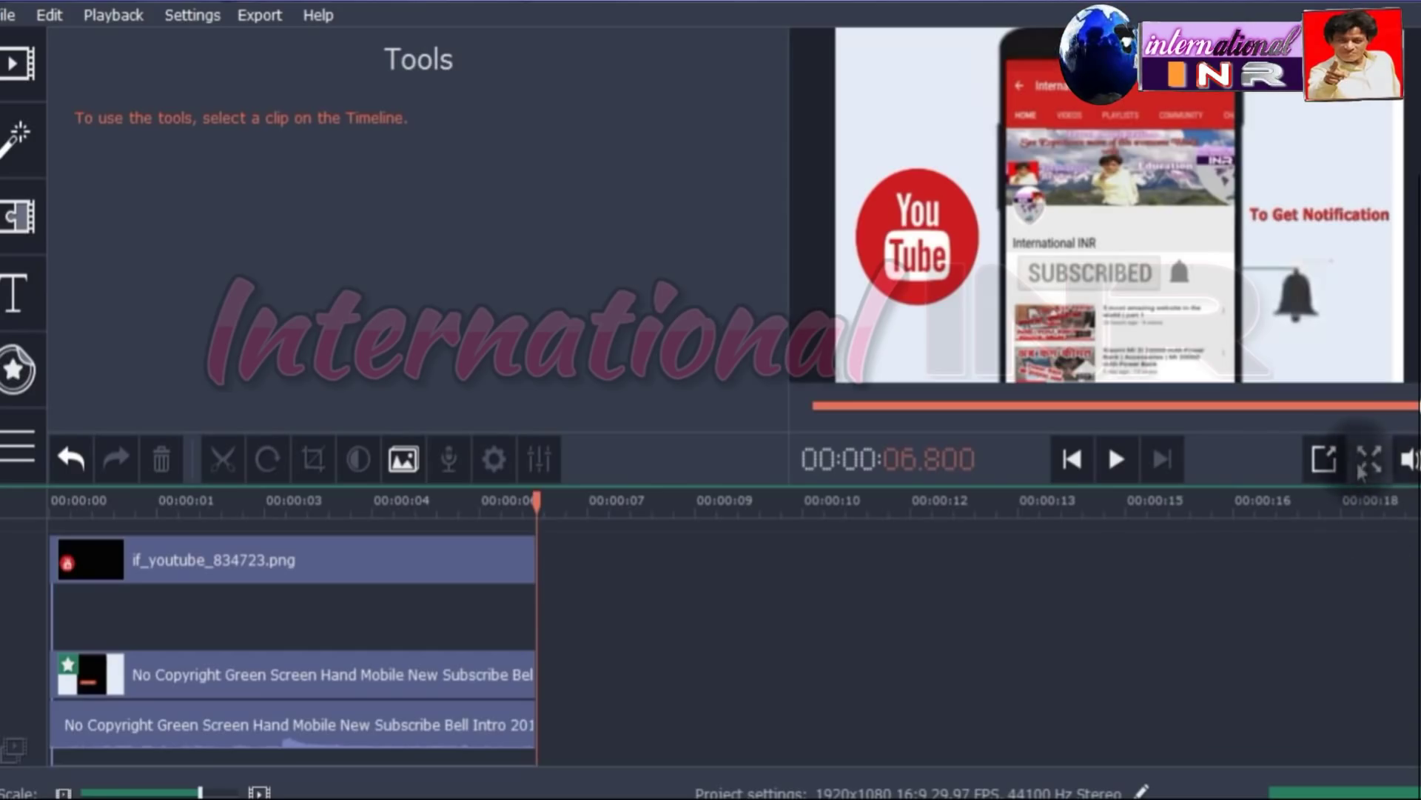
{"action": "left_click", "coordinate": [1329, 458]}
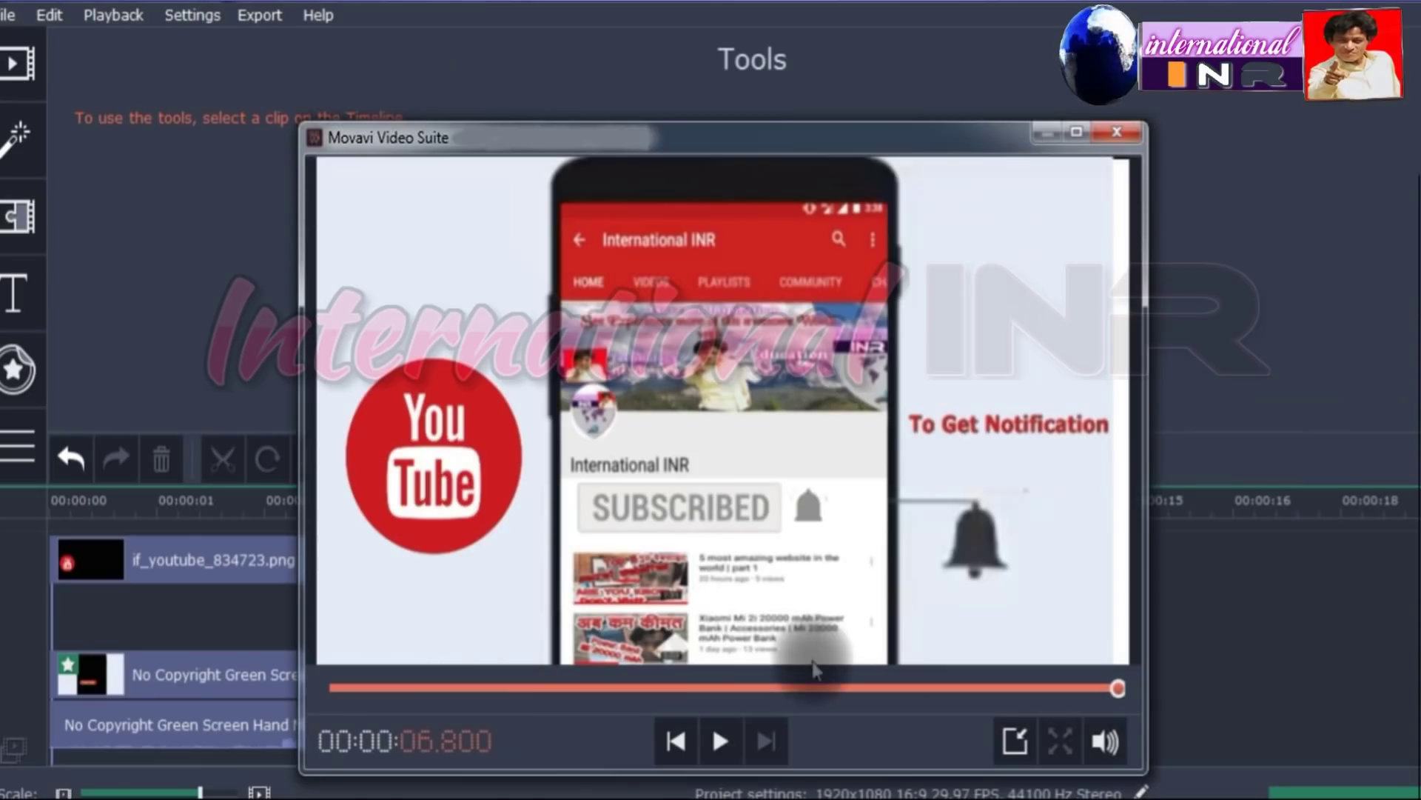
{"action": "left_click", "coordinate": [717, 744]}
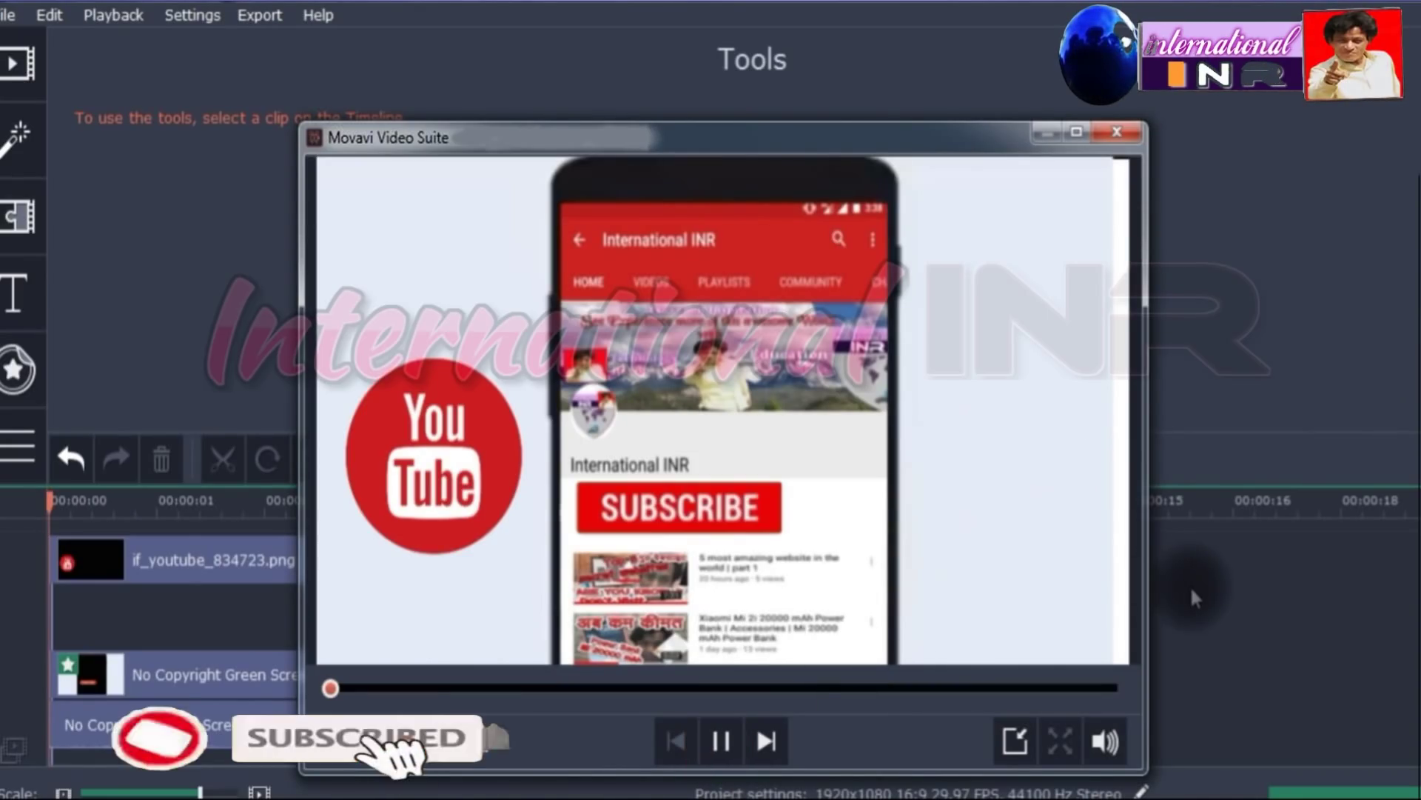